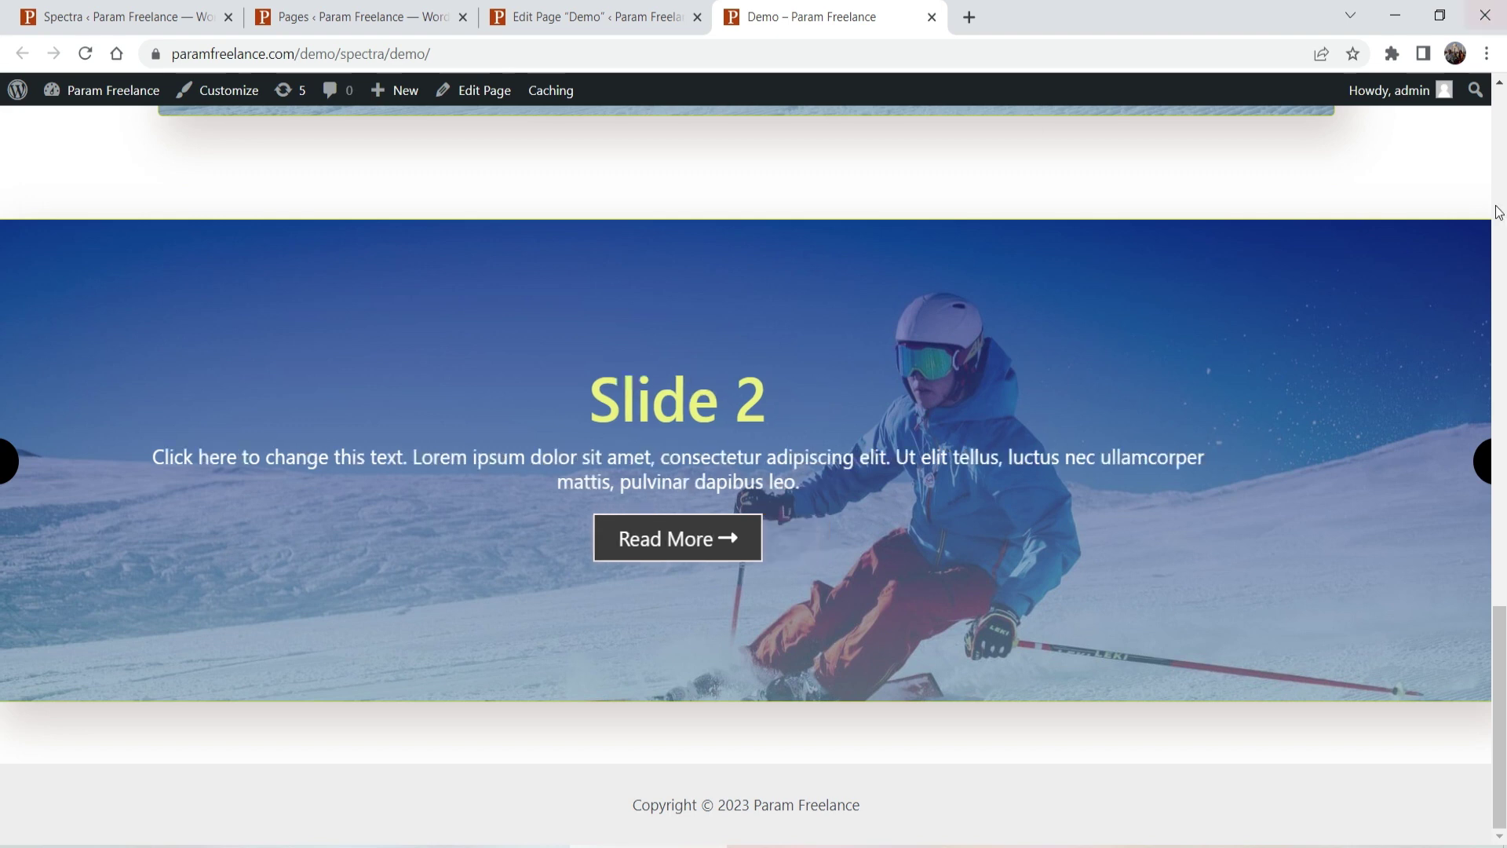
Step the full-width skier slider forward two slides and scroll around the demo page.
click(1481, 471)
click(1482, 471)
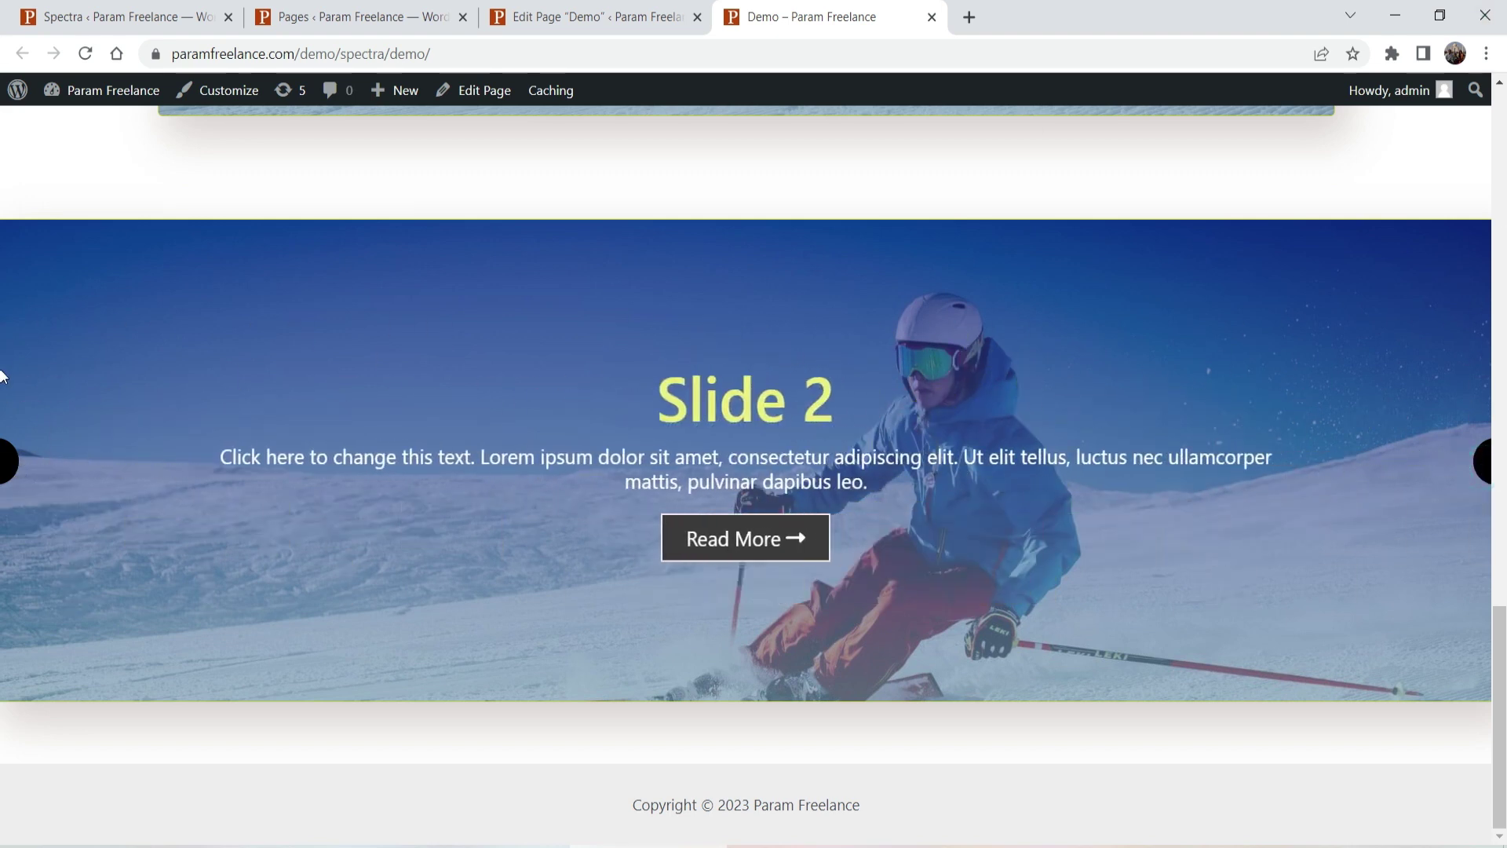
scroll(2, 382, up, 6)
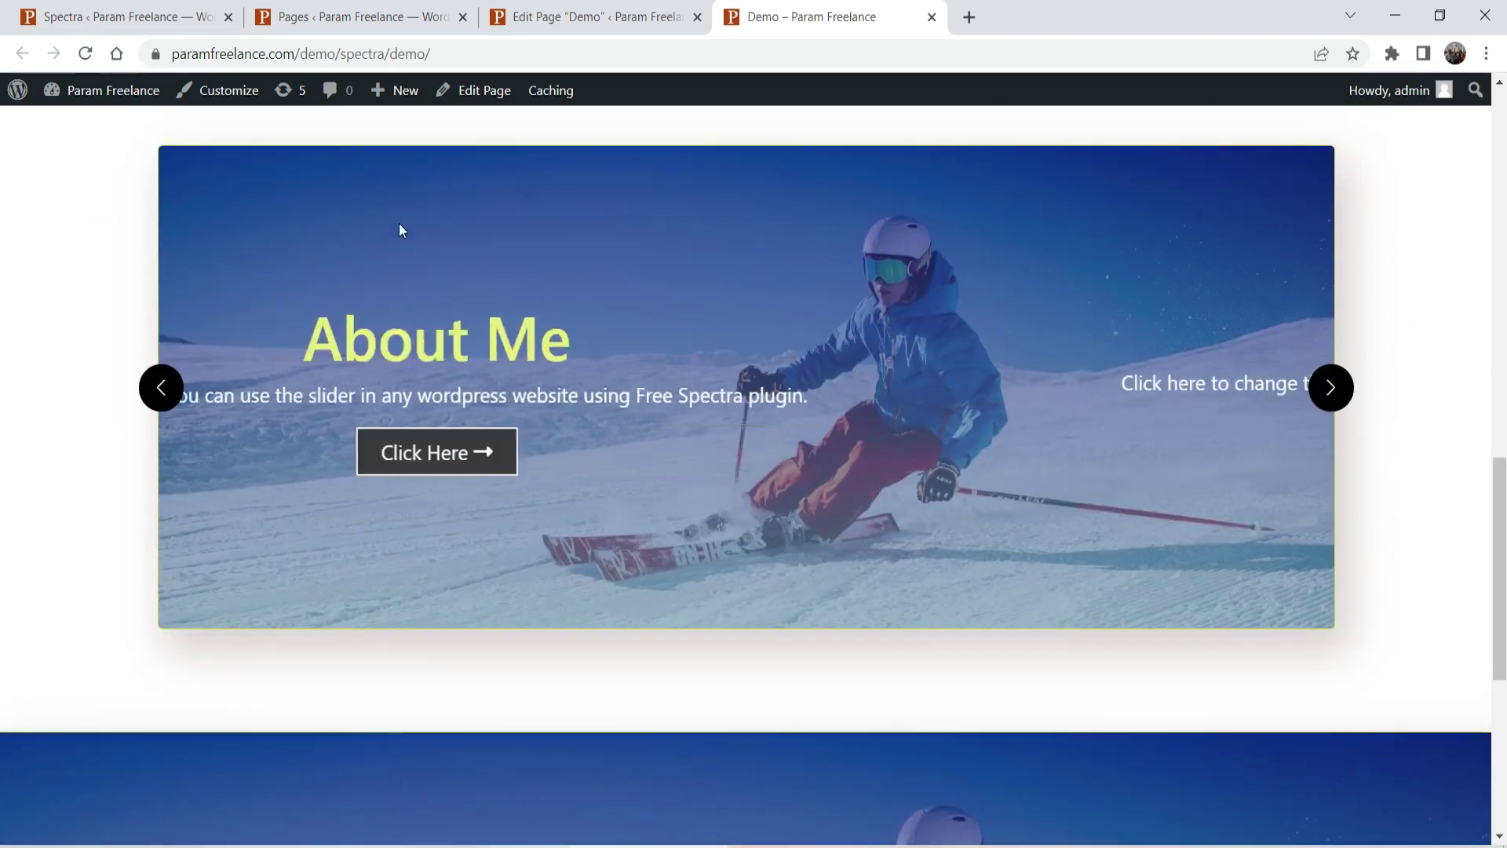
scroll(1241, 384, down, 4)
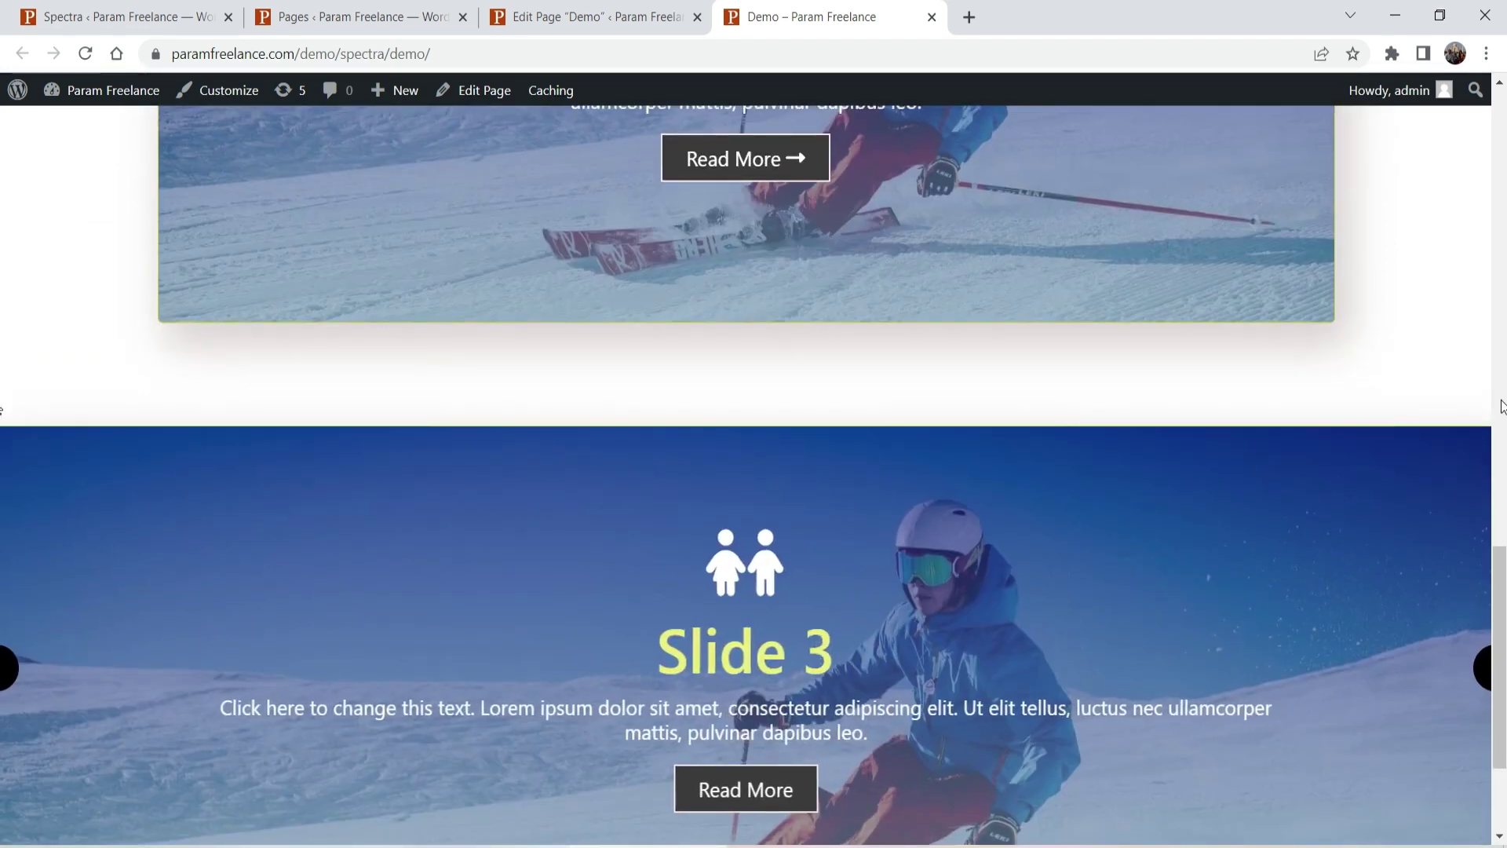
scroll(643, 238, up, 4)
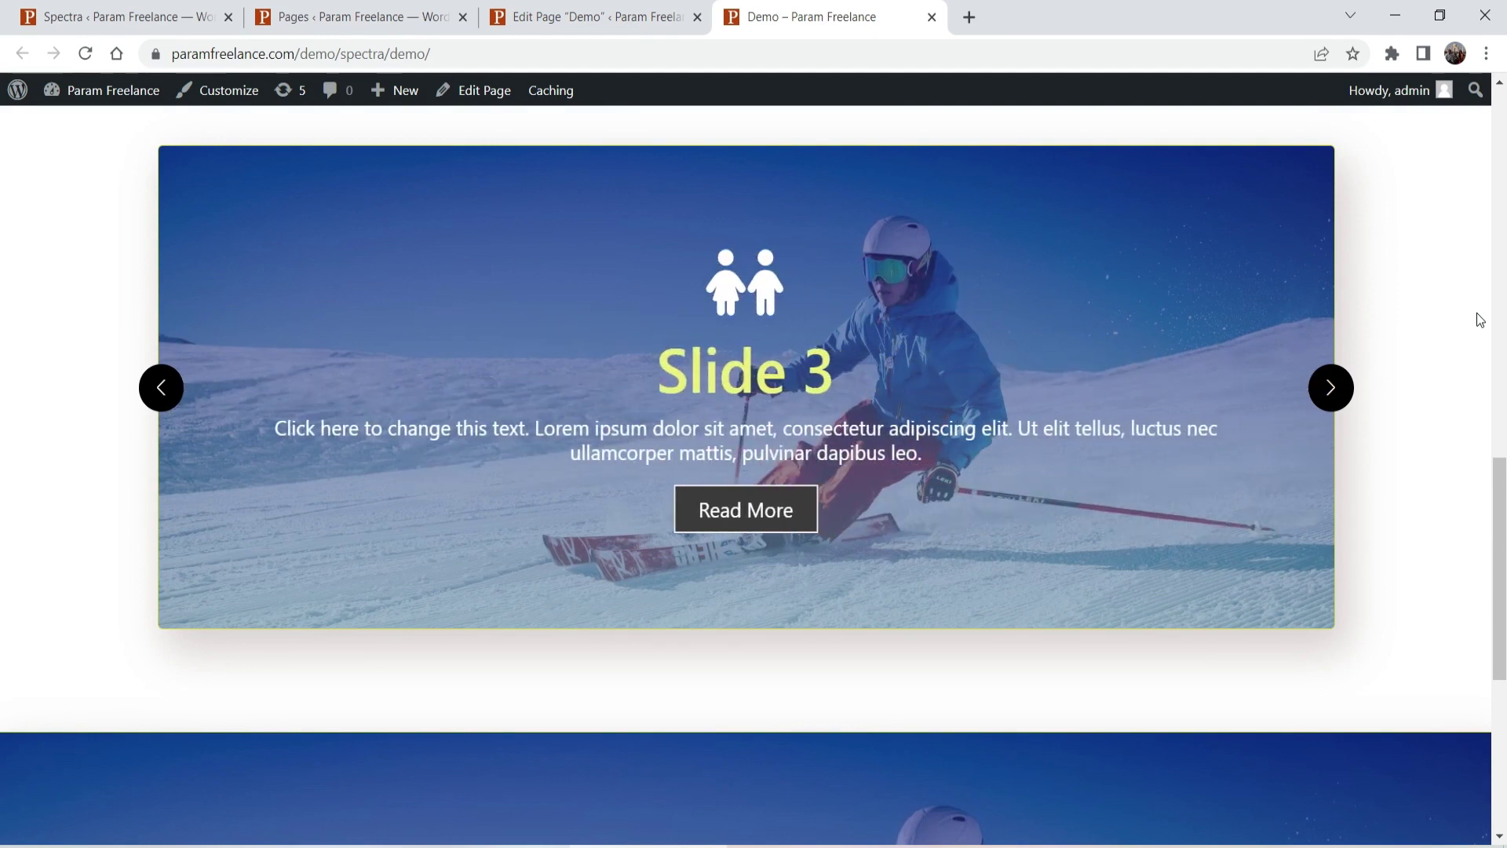
scroll(1452, 383, up, 5)
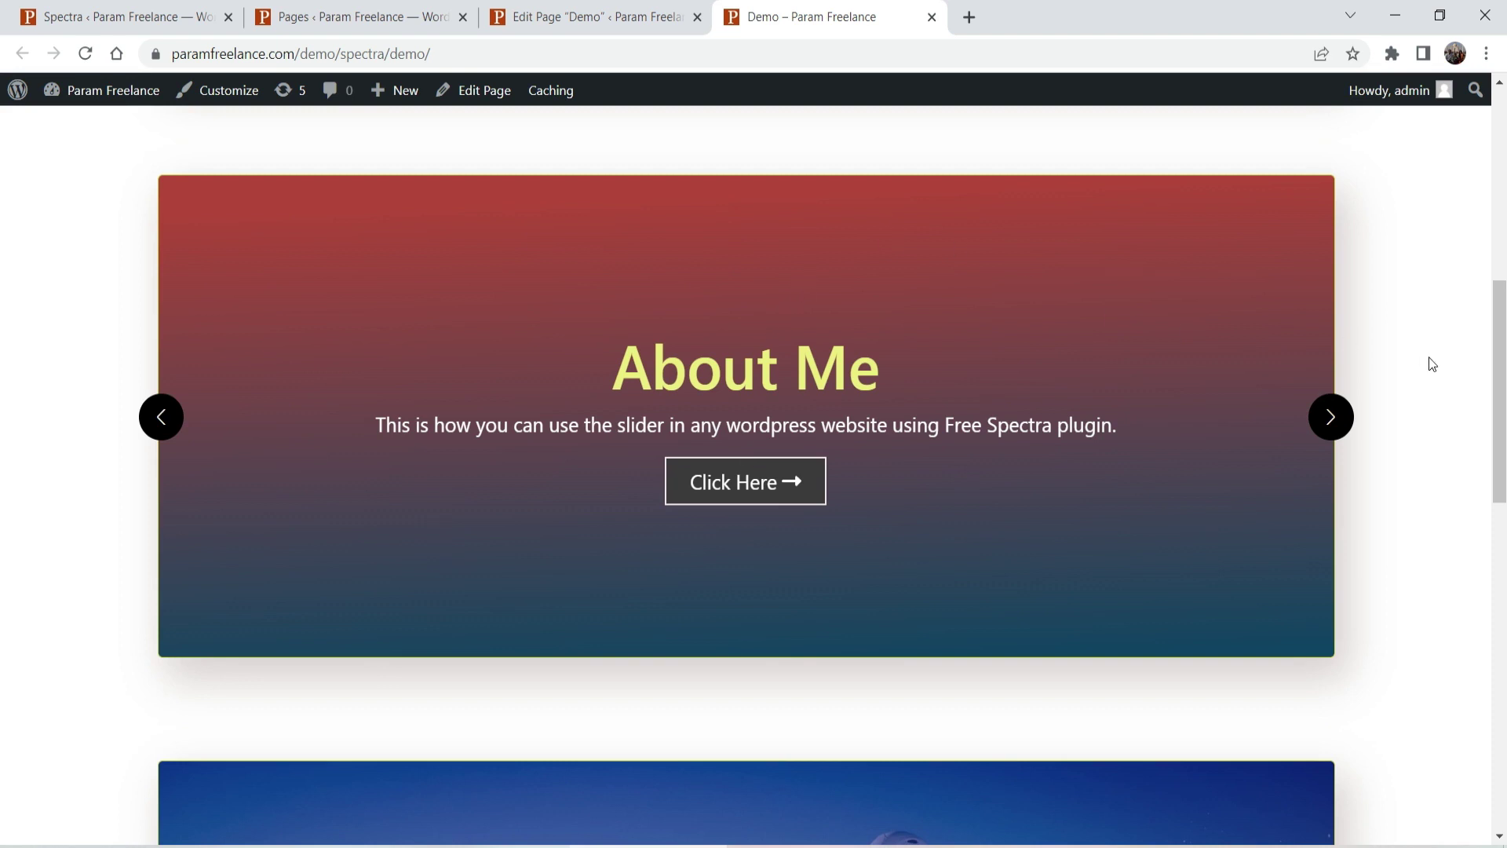
Scroll back to the top and switch to the Spectra Blocks / Extensions admin tab.
scroll(1423, 368, up, 8)
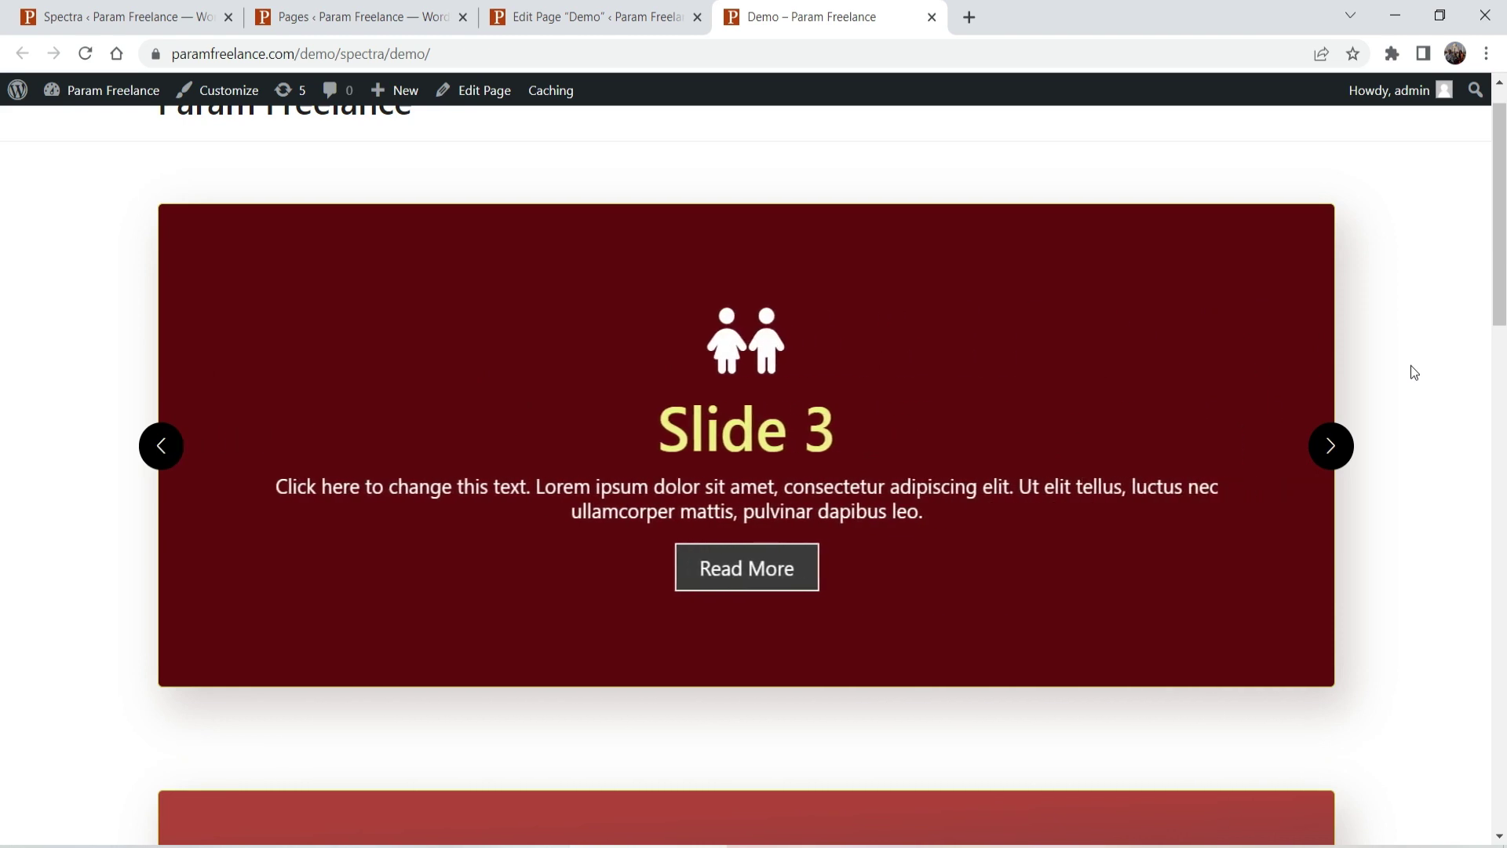
drag(1501, 212, 1501, 716)
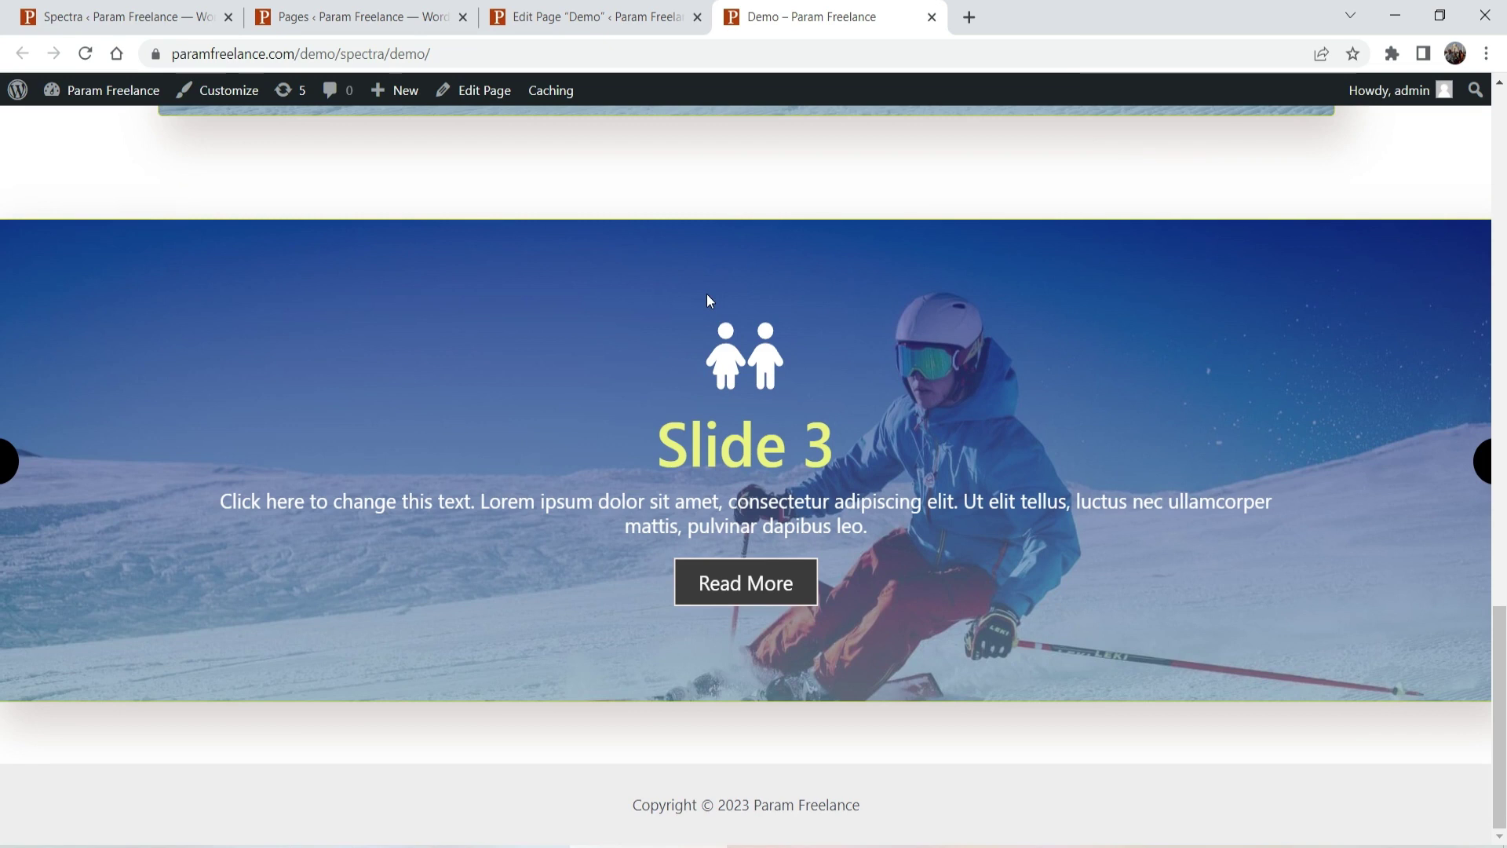
click(125, 17)
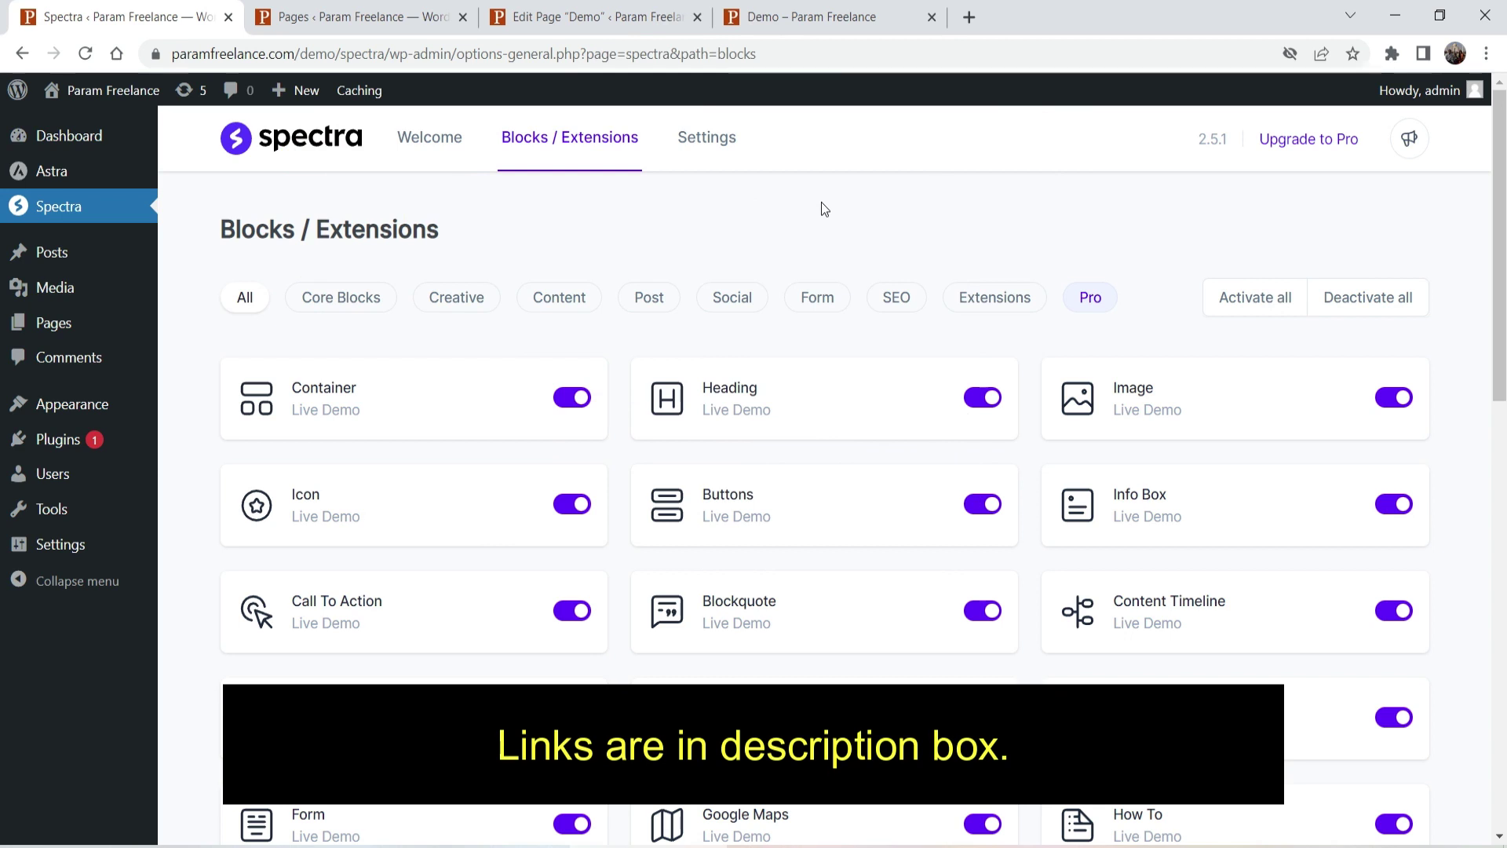
Scroll down the Spectra blocks list, then switch back to the demo page tab.
scroll(817, 203, down, 4)
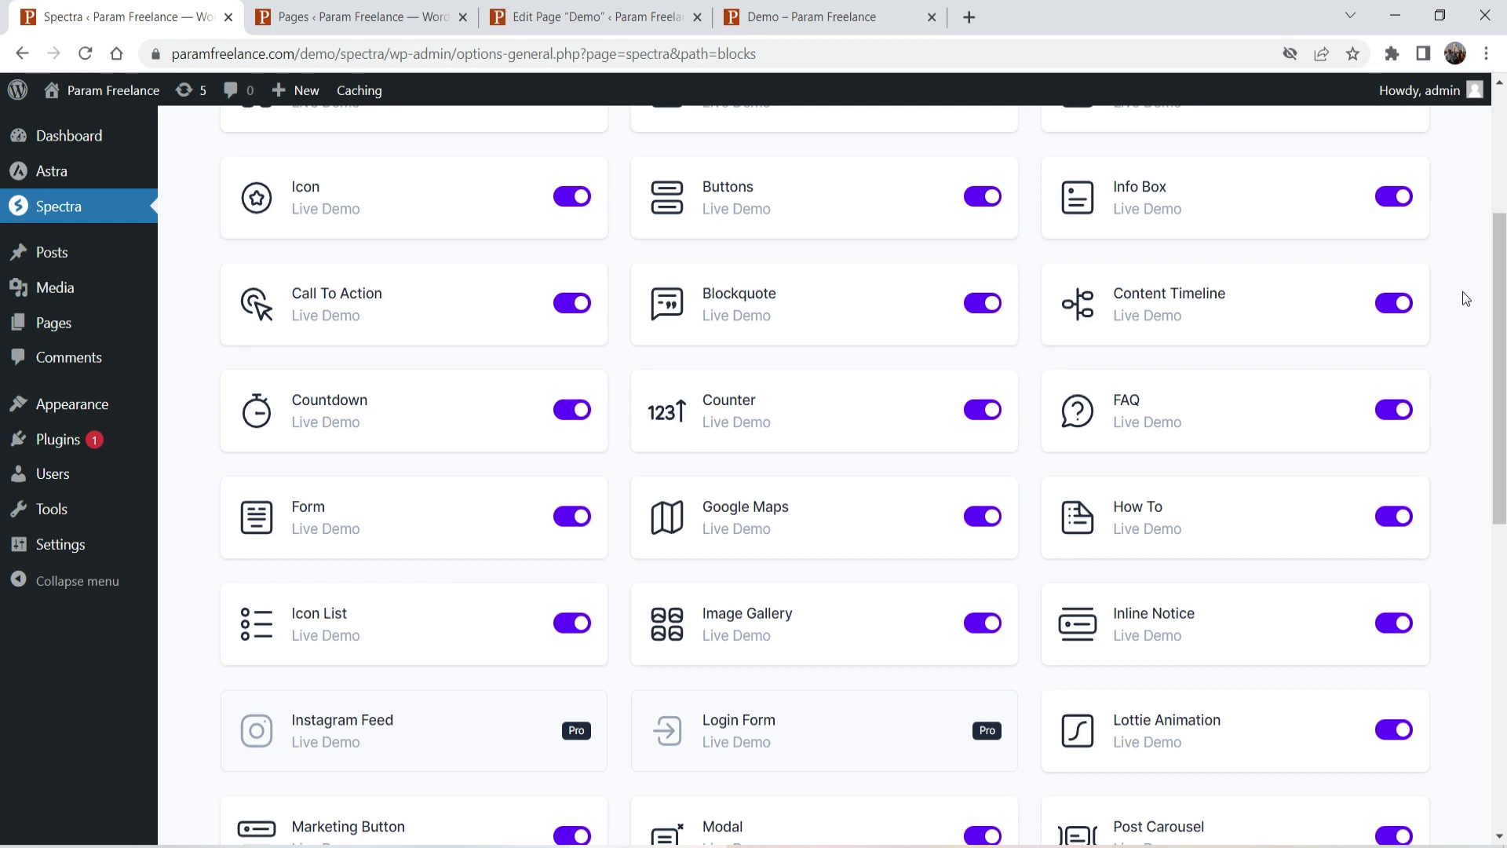
key(ctrl+4)
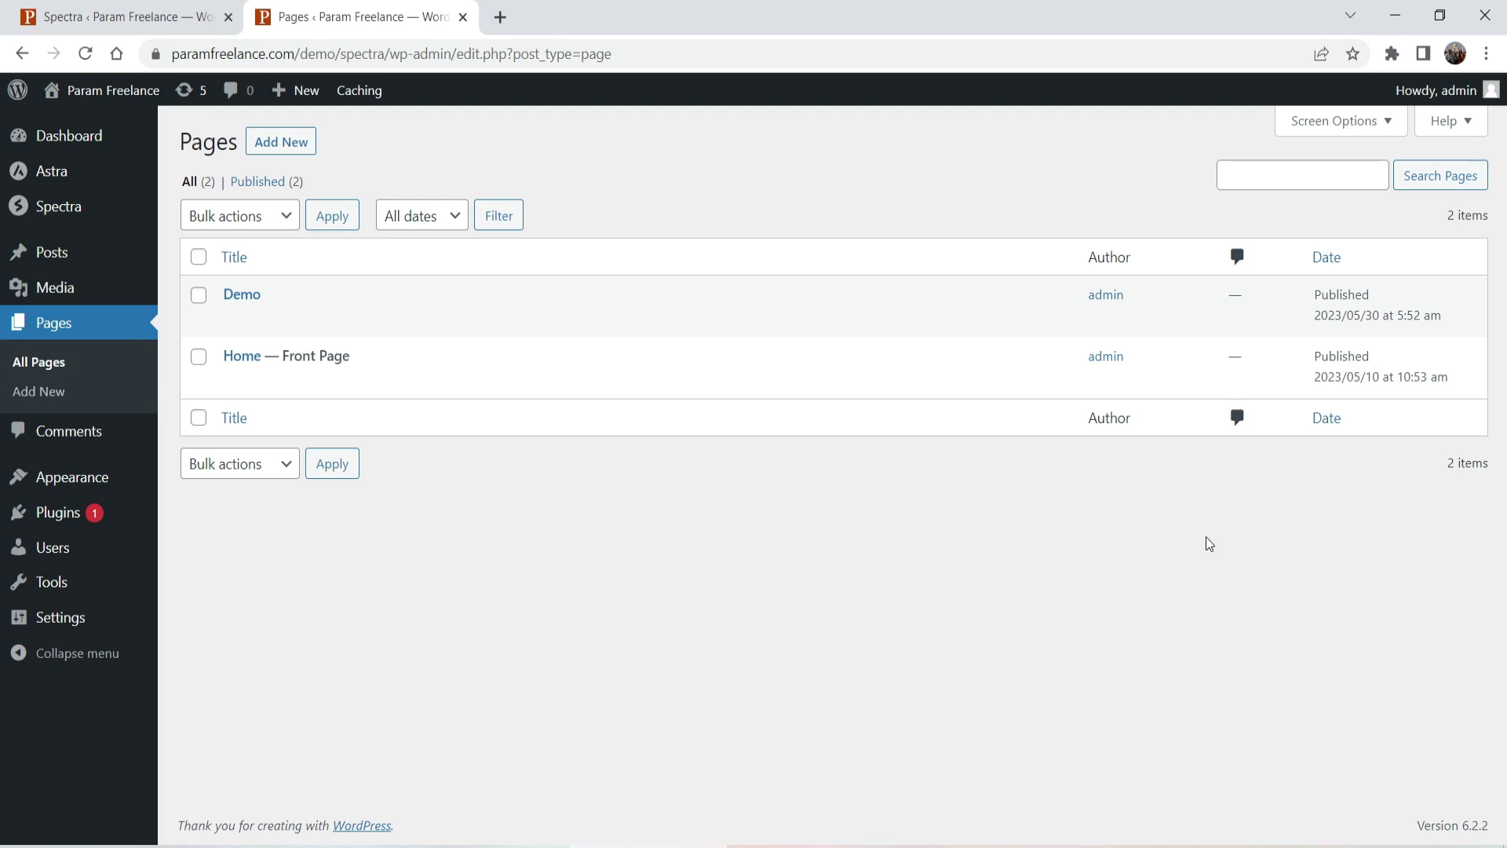
From the Pages list, open the Demo page's editor in a new tab and switch to it.
click(114, 18)
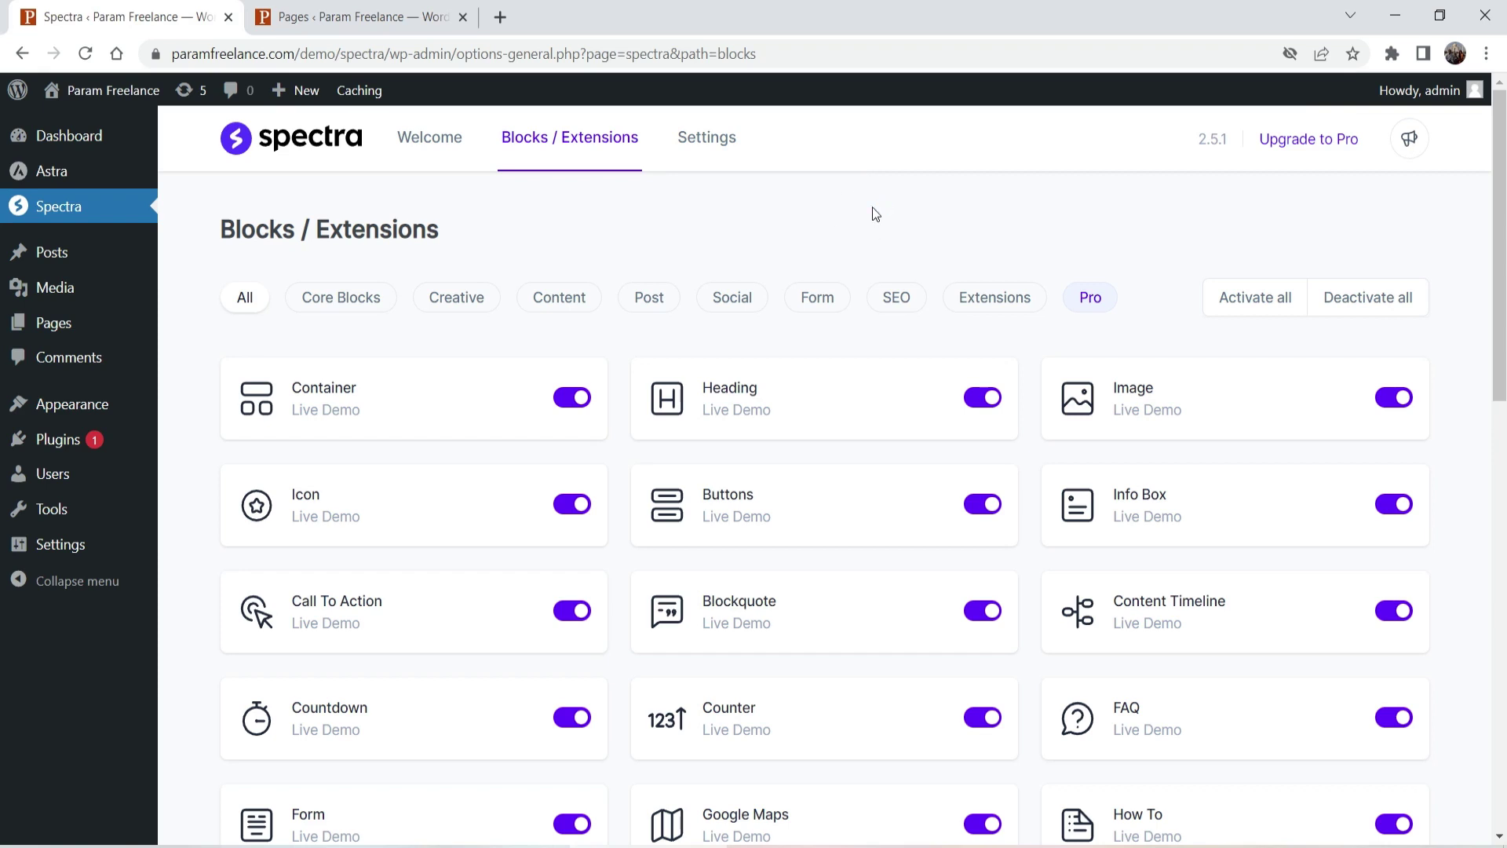
scroll(876, 213, down, 3)
scroll(876, 213, up, 3)
click(360, 17)
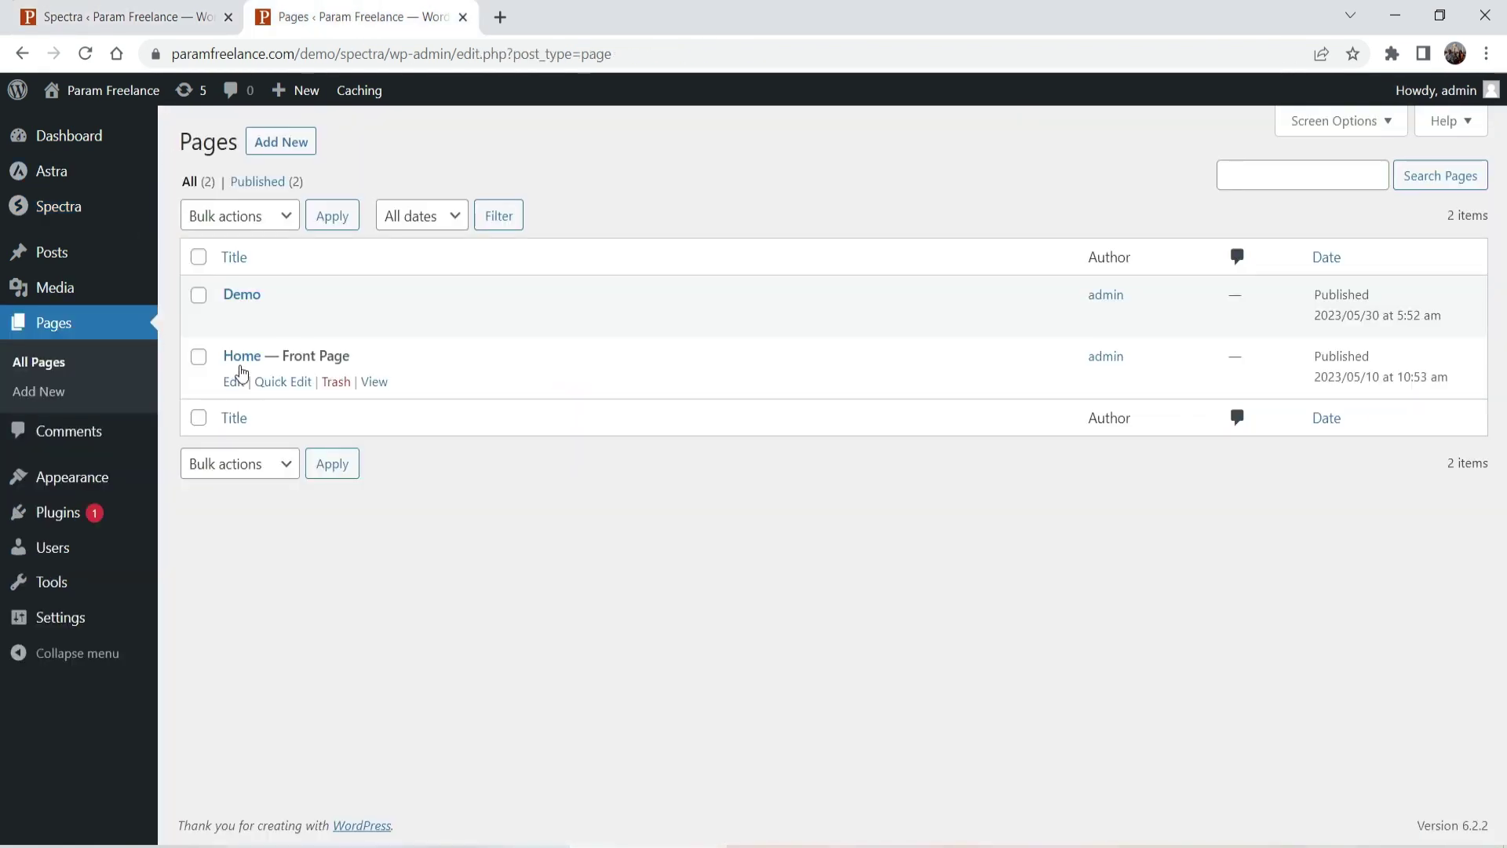
right_click(235, 320)
click(344, 340)
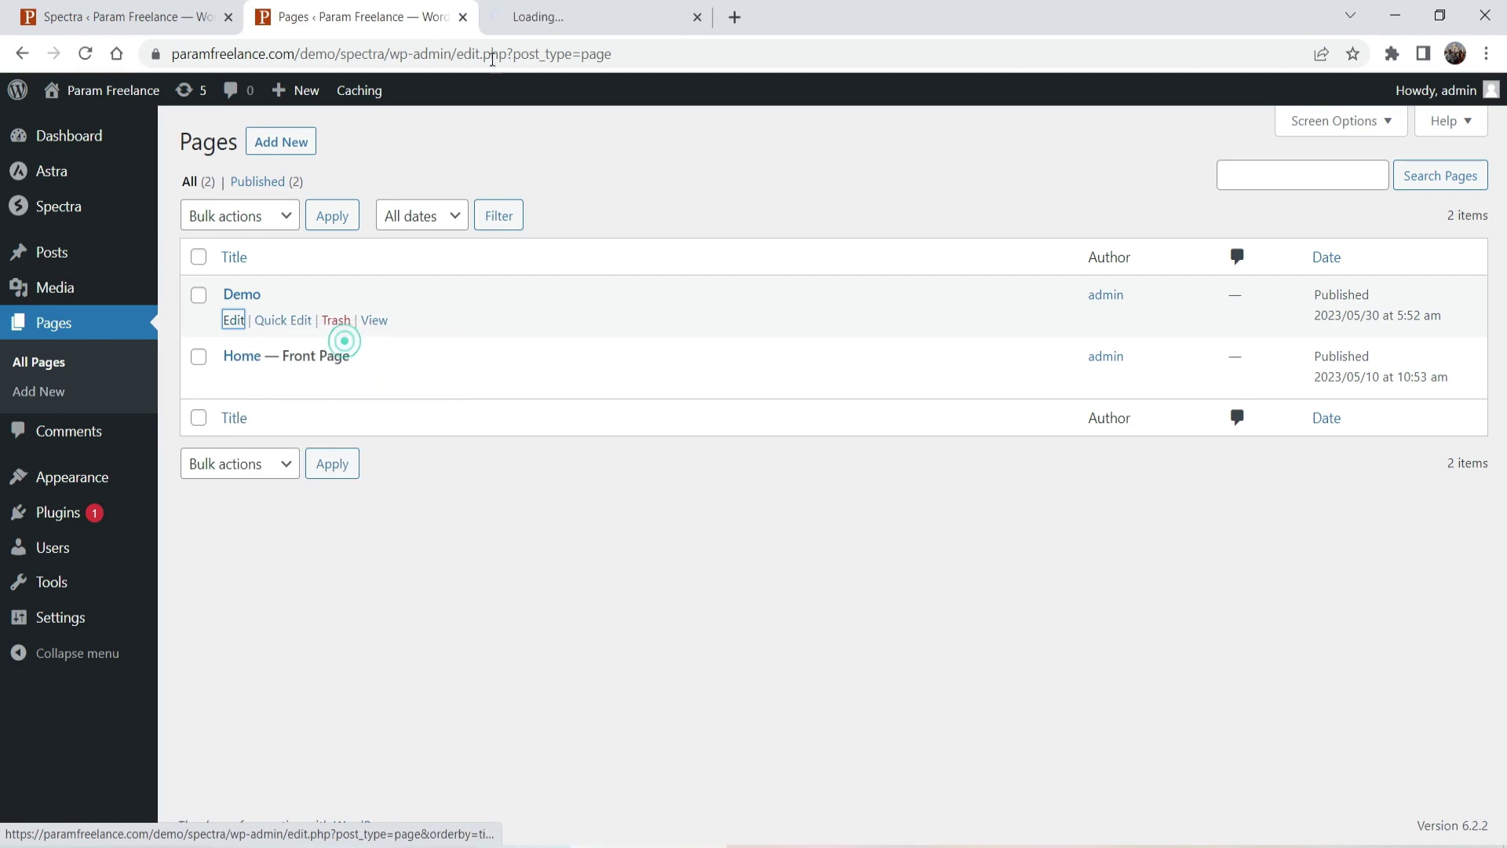
click(538, 17)
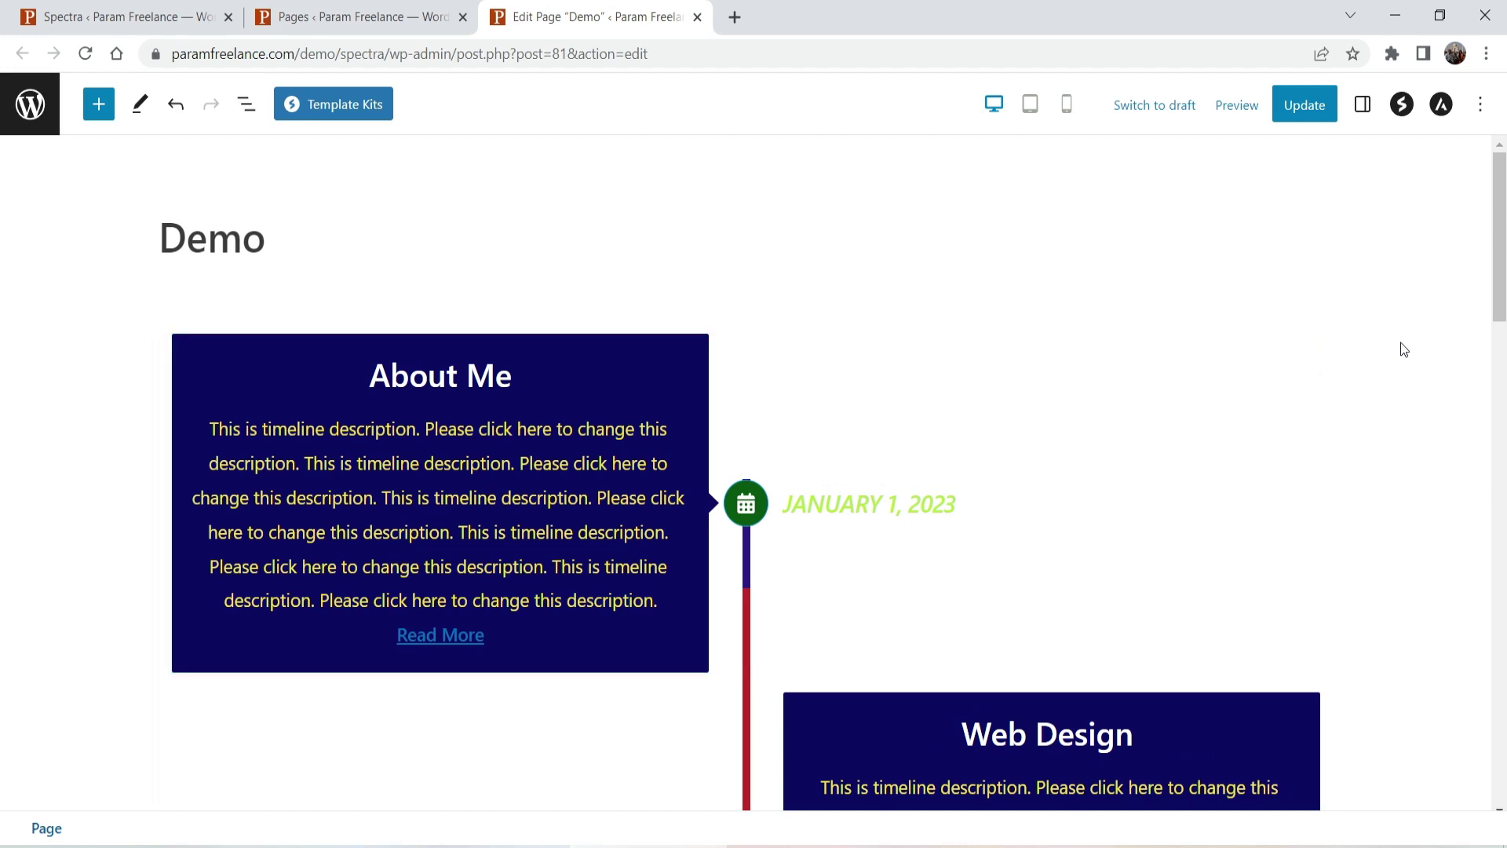
Select the whole Content Timeline block and remove it from the Demo page.
scroll(1426, 235, down, 1)
drag(1500, 235, 1181, 191)
click(911, 340)
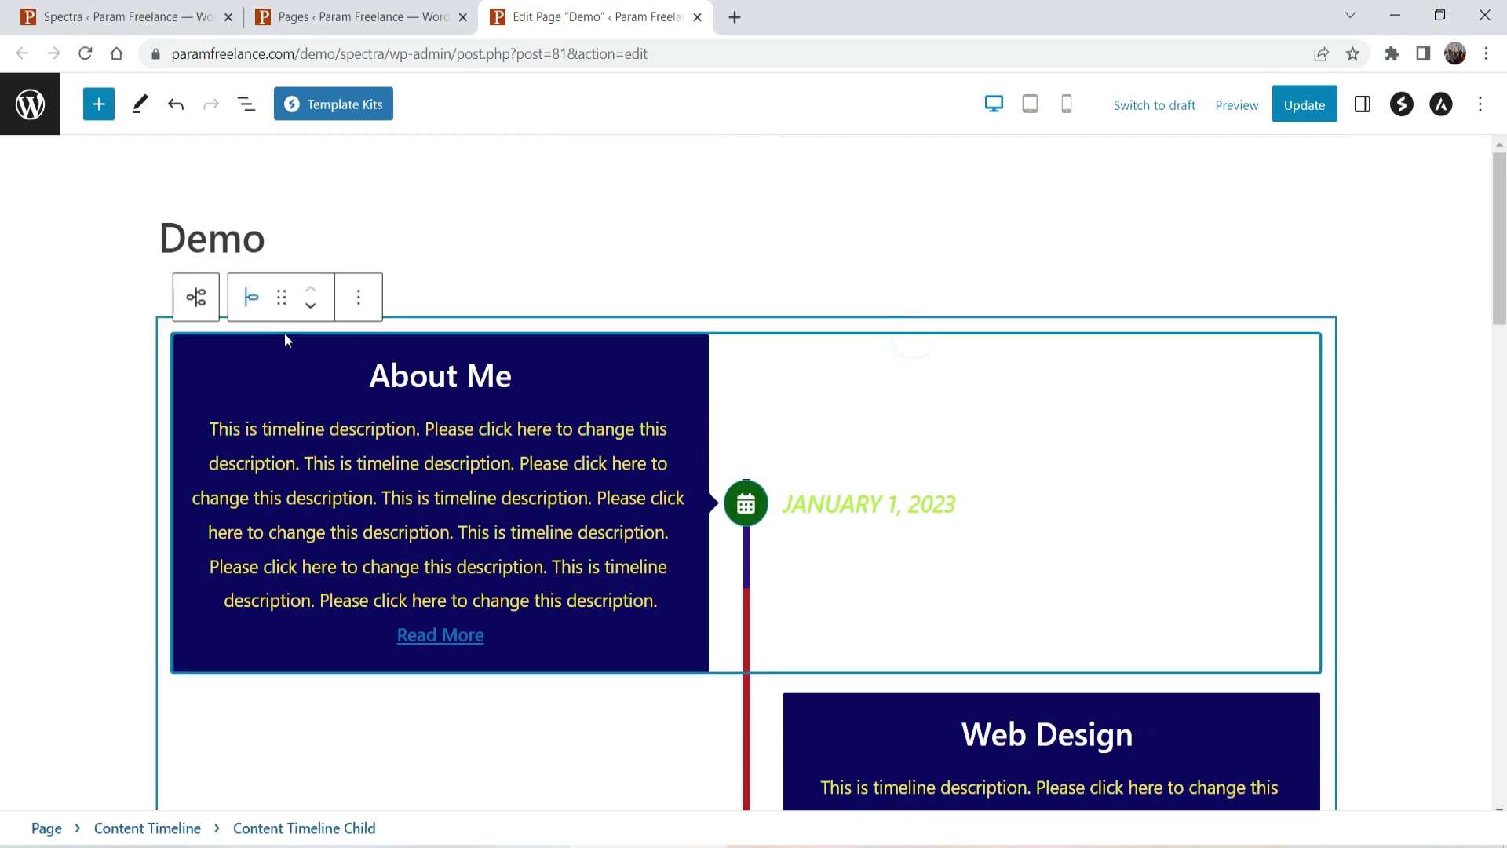
click(163, 332)
click(349, 281)
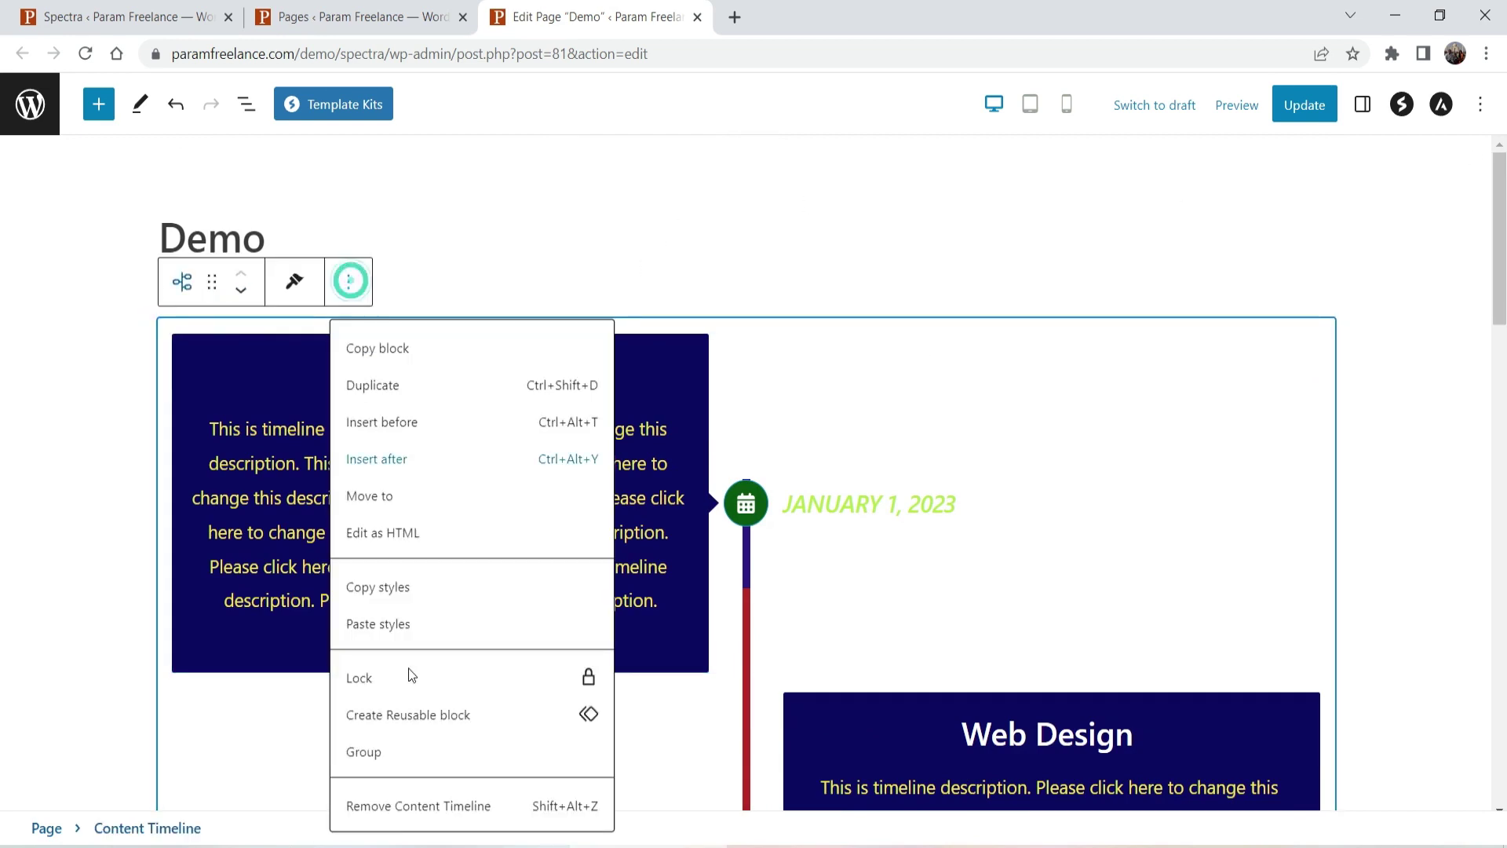
click(431, 806)
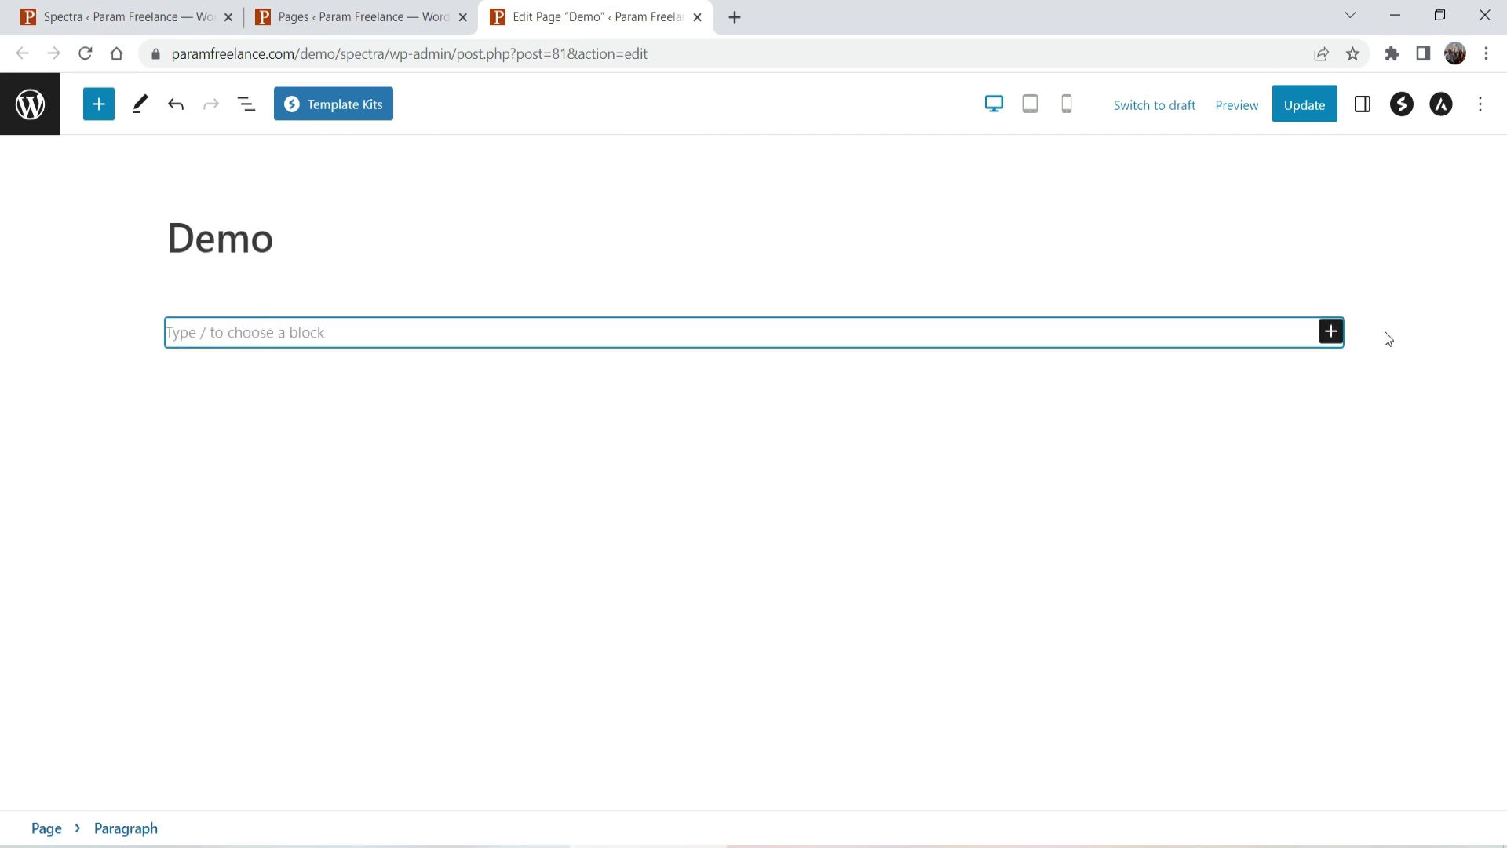
Search the block inserter for 'slider', then switch to the full block list.
click(1330, 333)
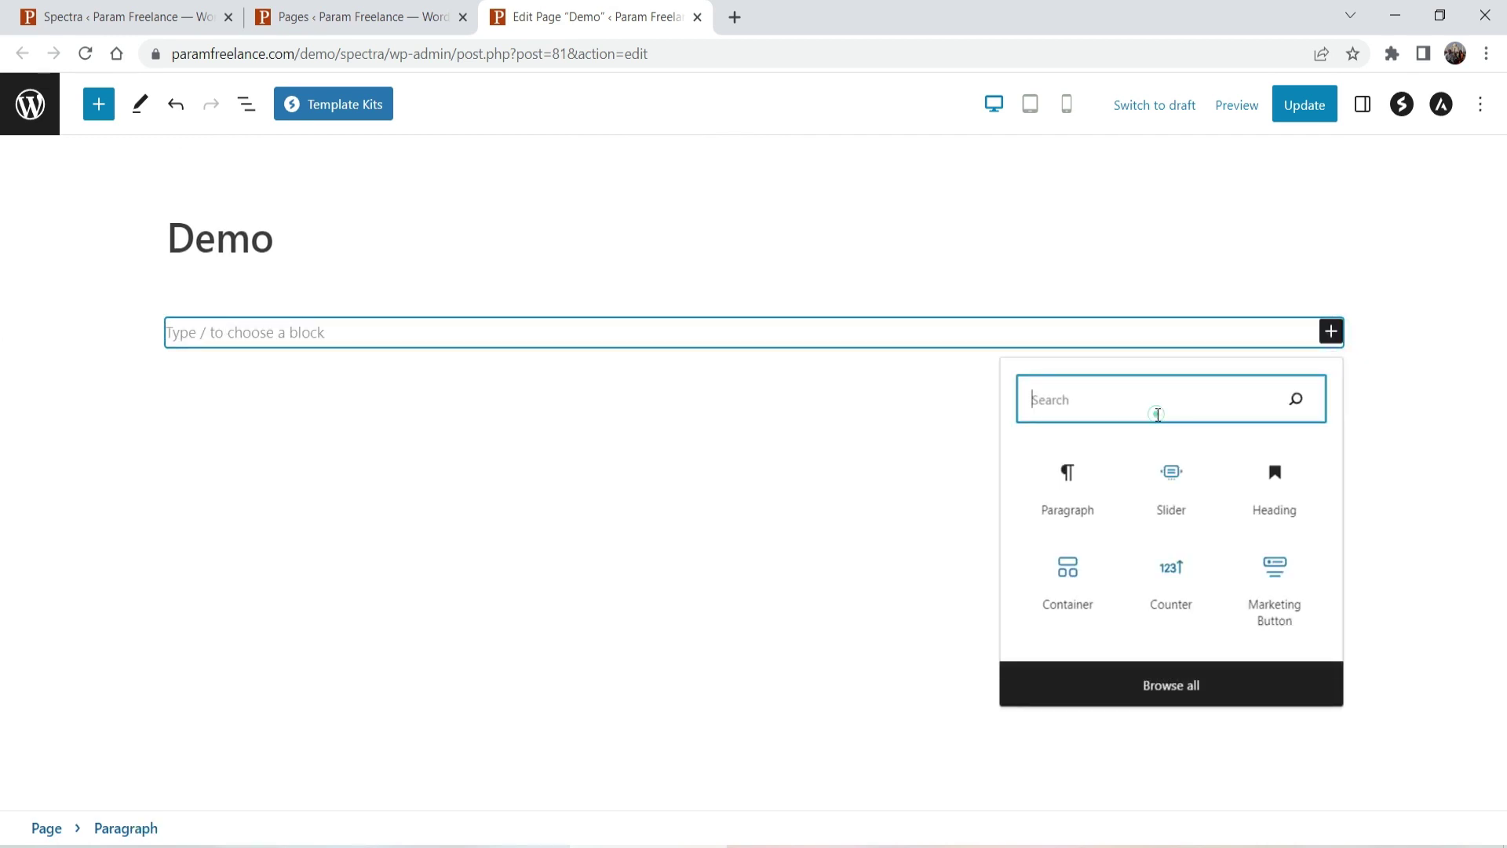
text(slider)
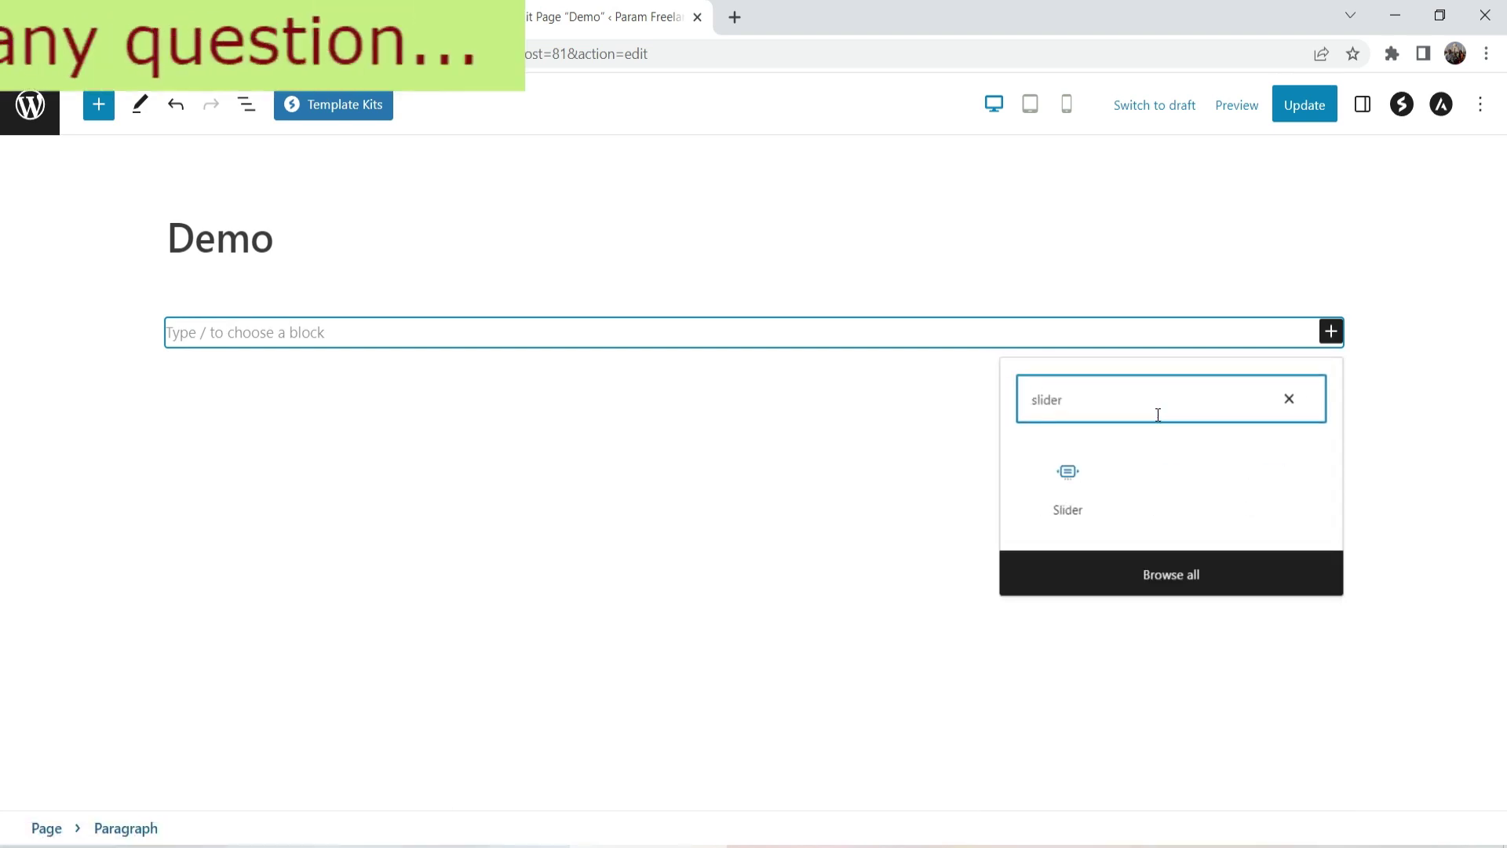
click(1292, 400)
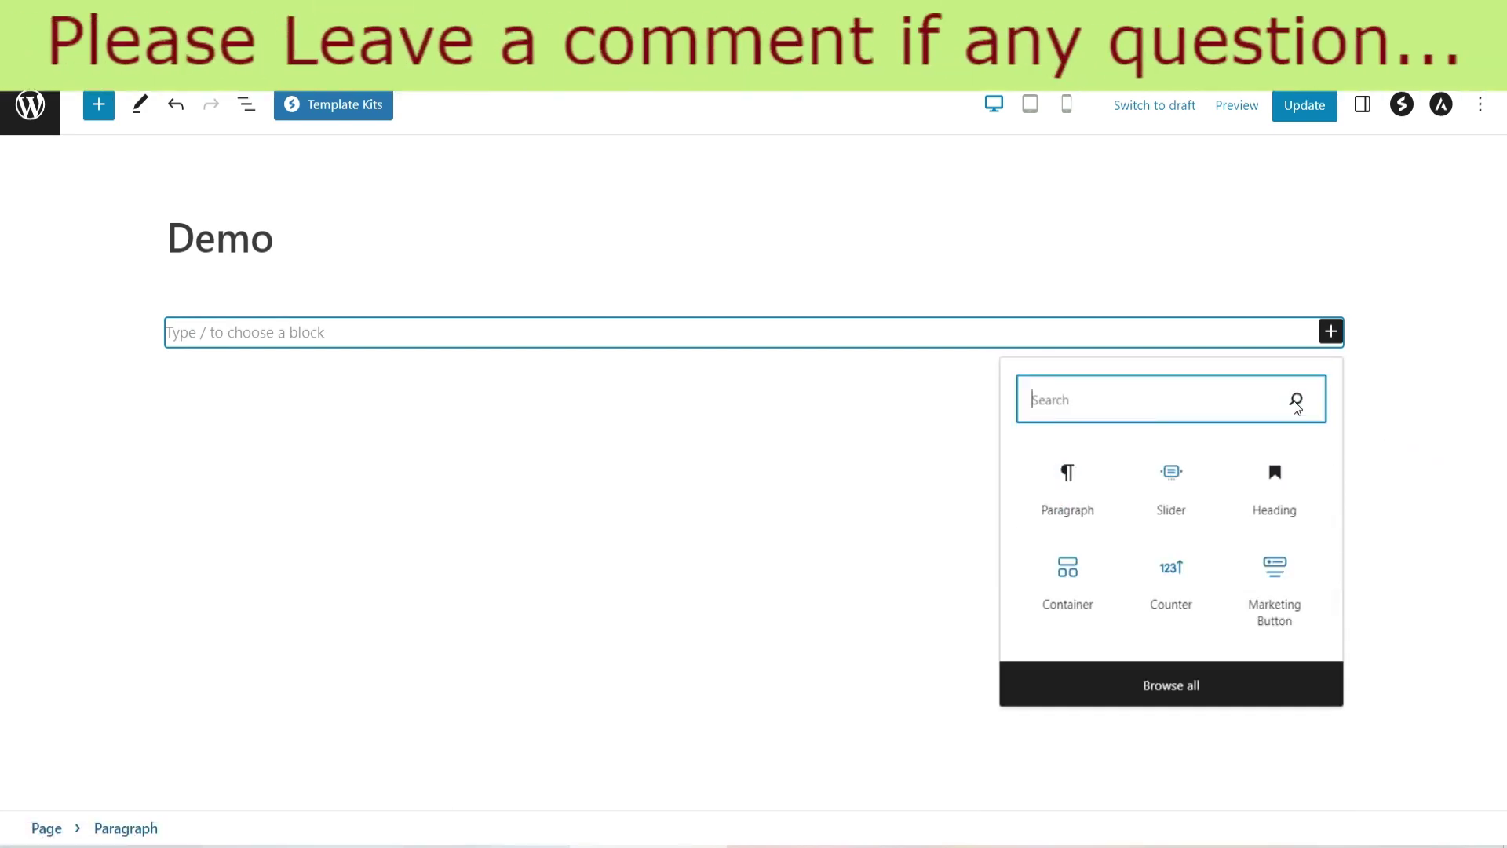
click(99, 104)
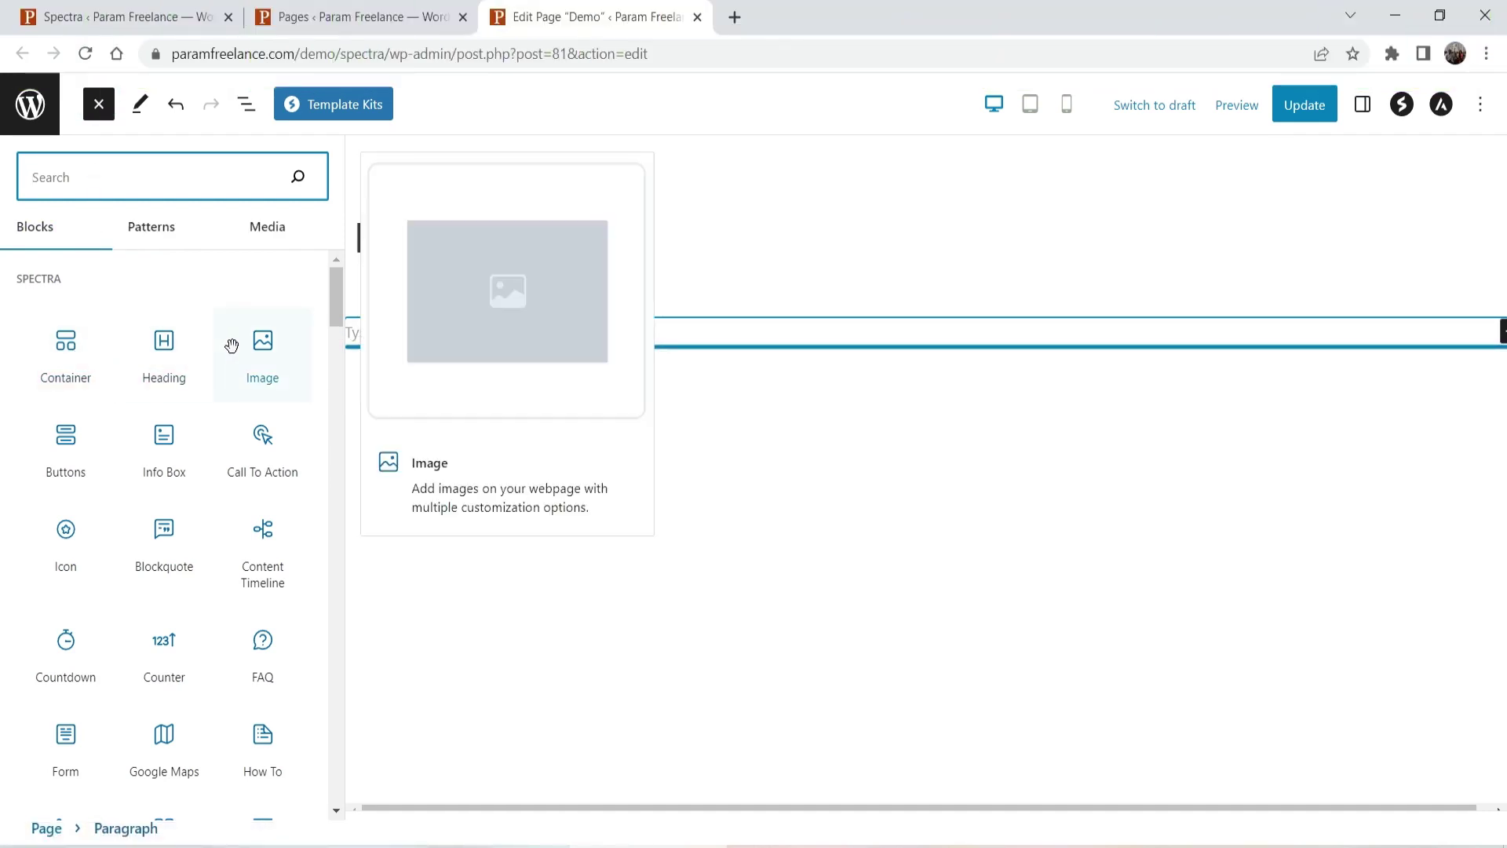
drag(340, 310, 338, 331)
mouse_move(25, 508)
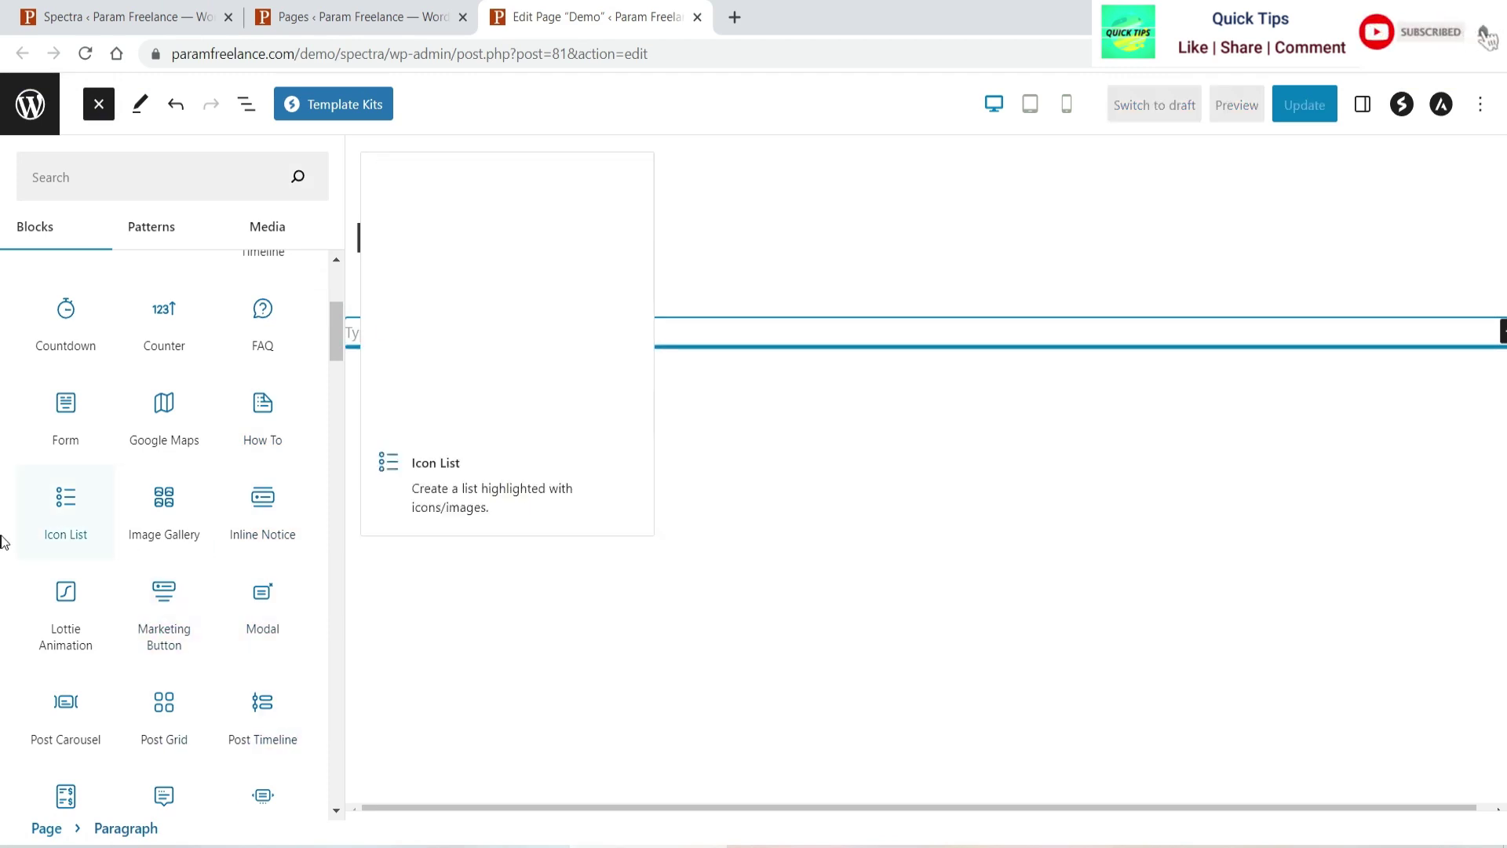
scroll(148, 427, up, 3)
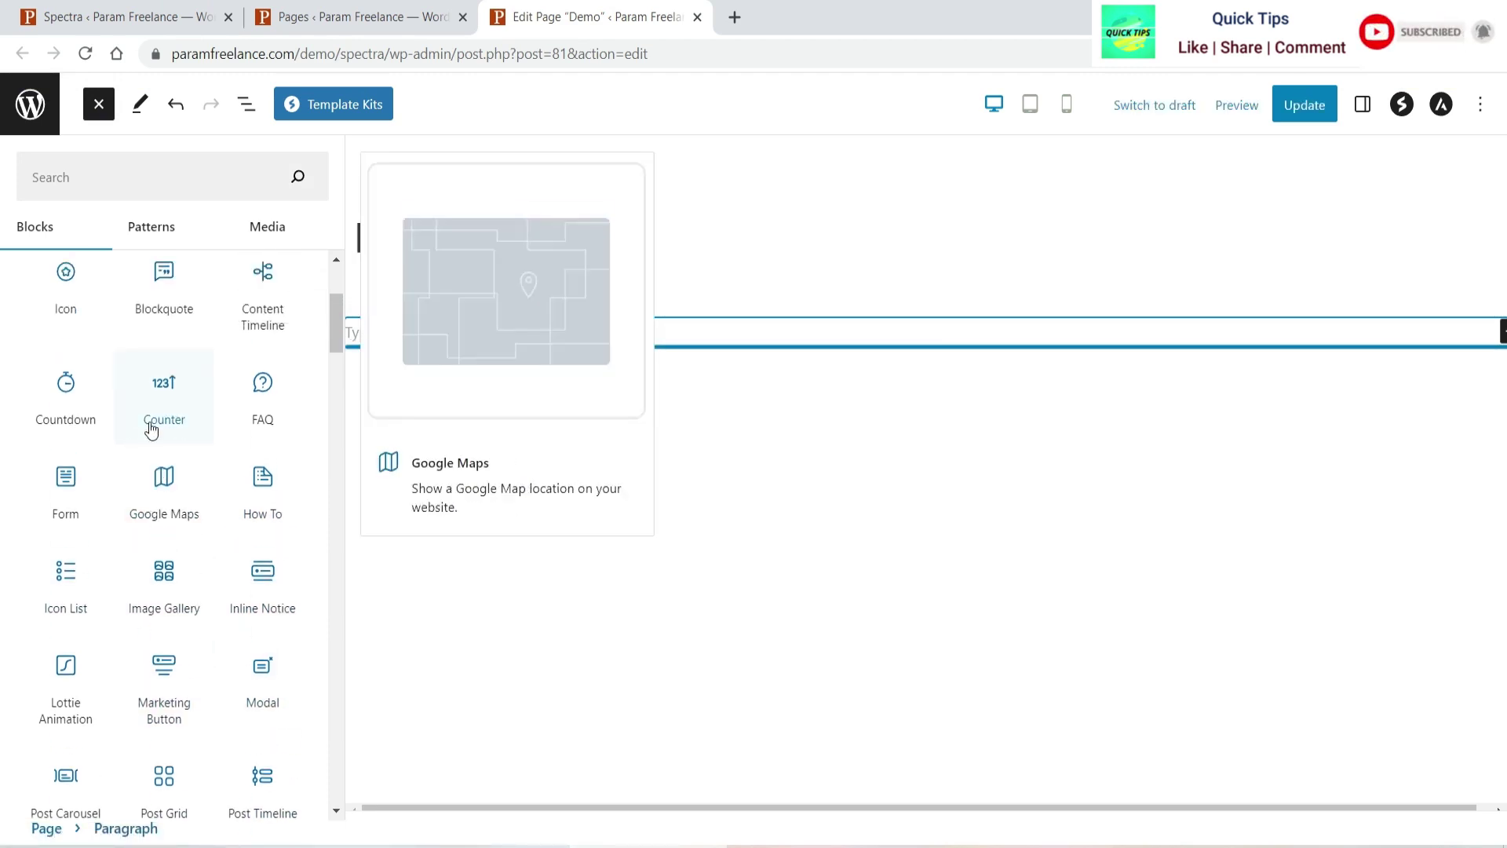
Browse the block list and insert a Spectra Slider block showing Slide 1.
click(63, 177)
mouse_move(157, 299)
scroll(218, 329, up, 2)
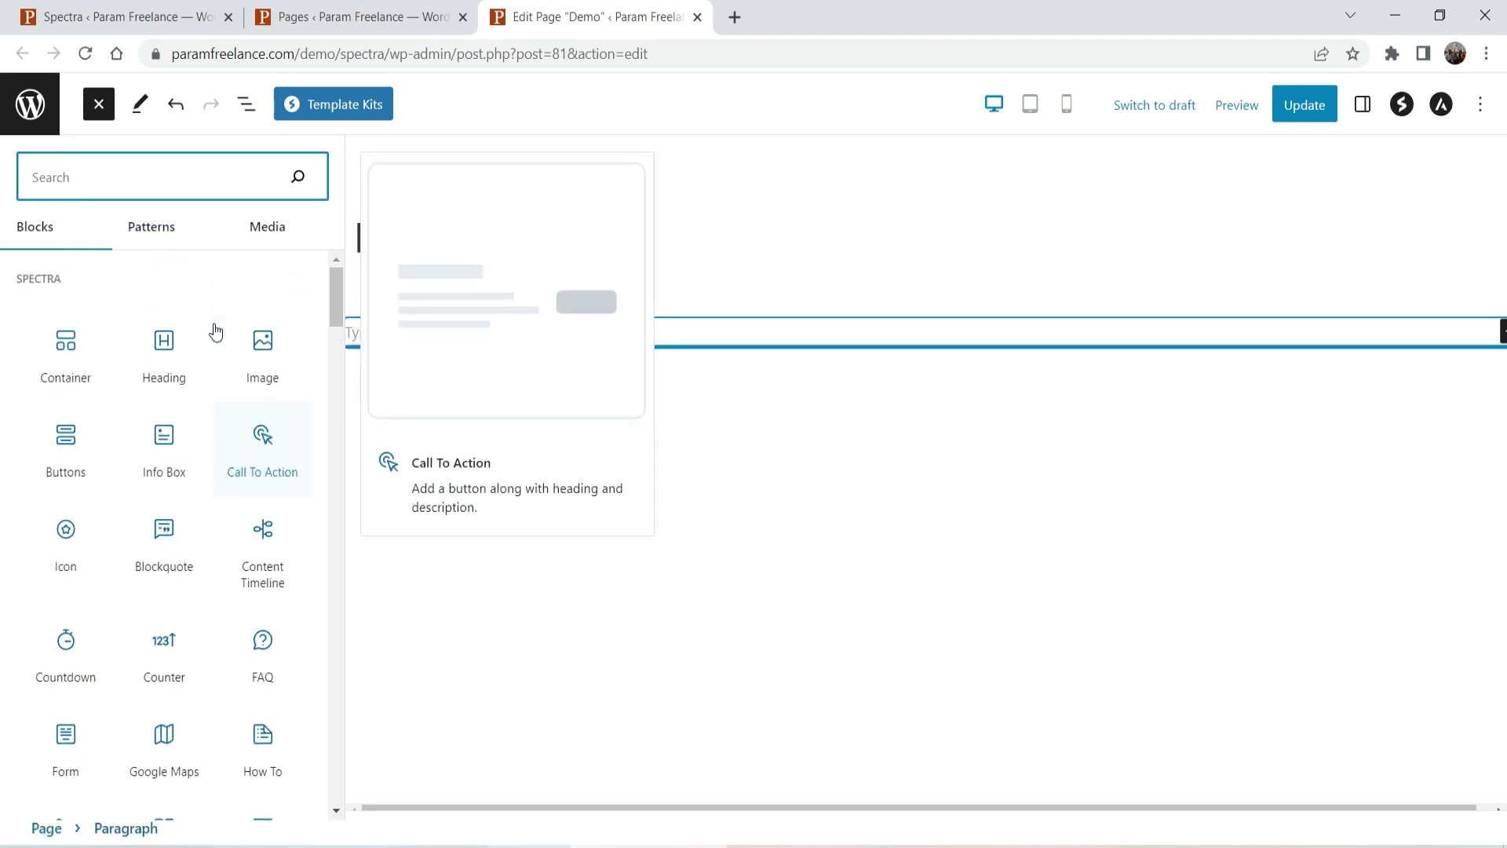
click(371, 323)
scroll(196, 471, down, 6)
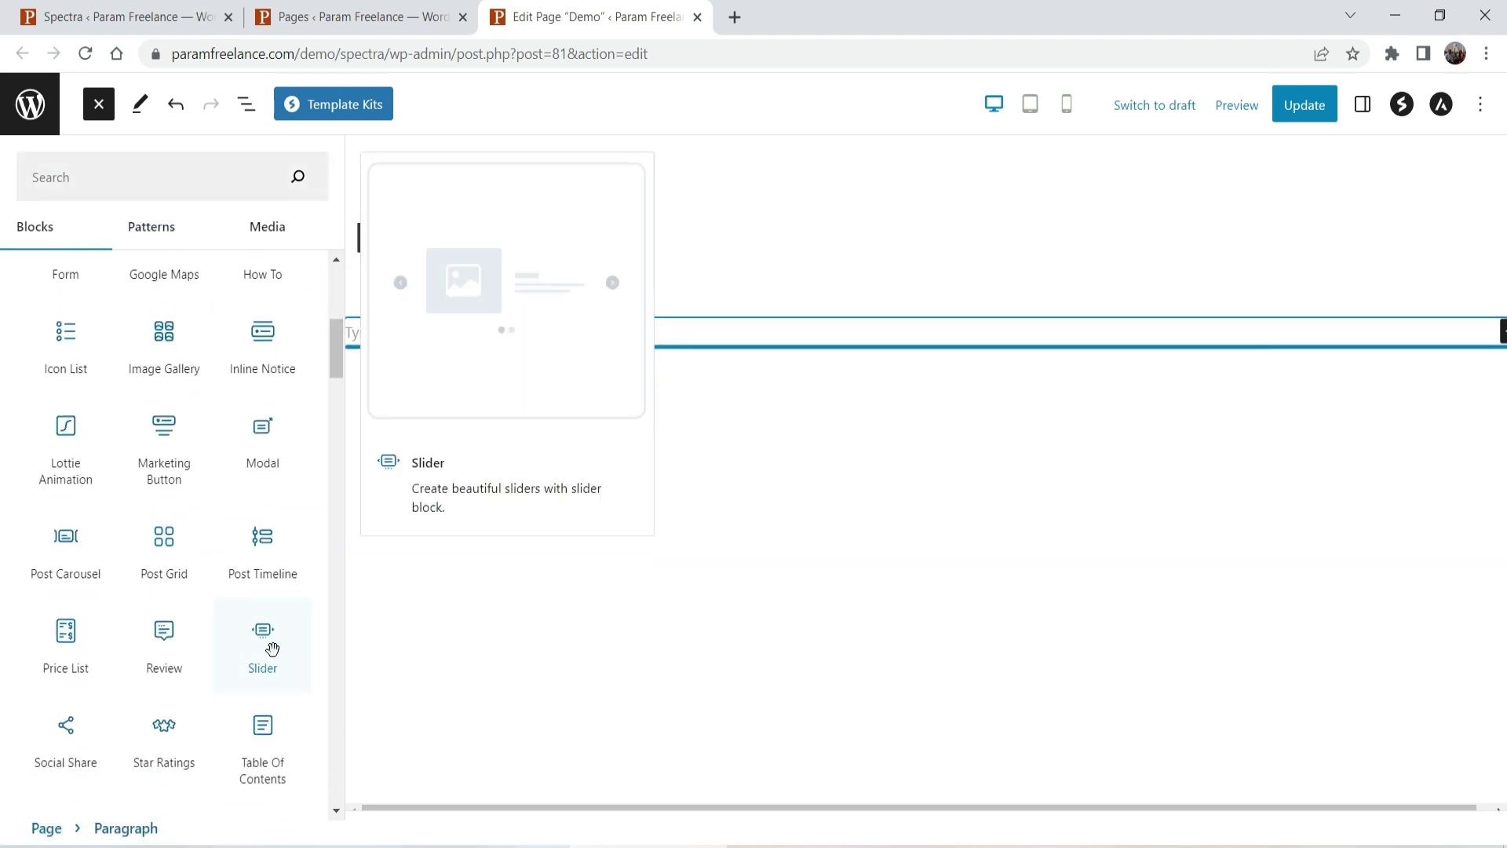
click(260, 638)
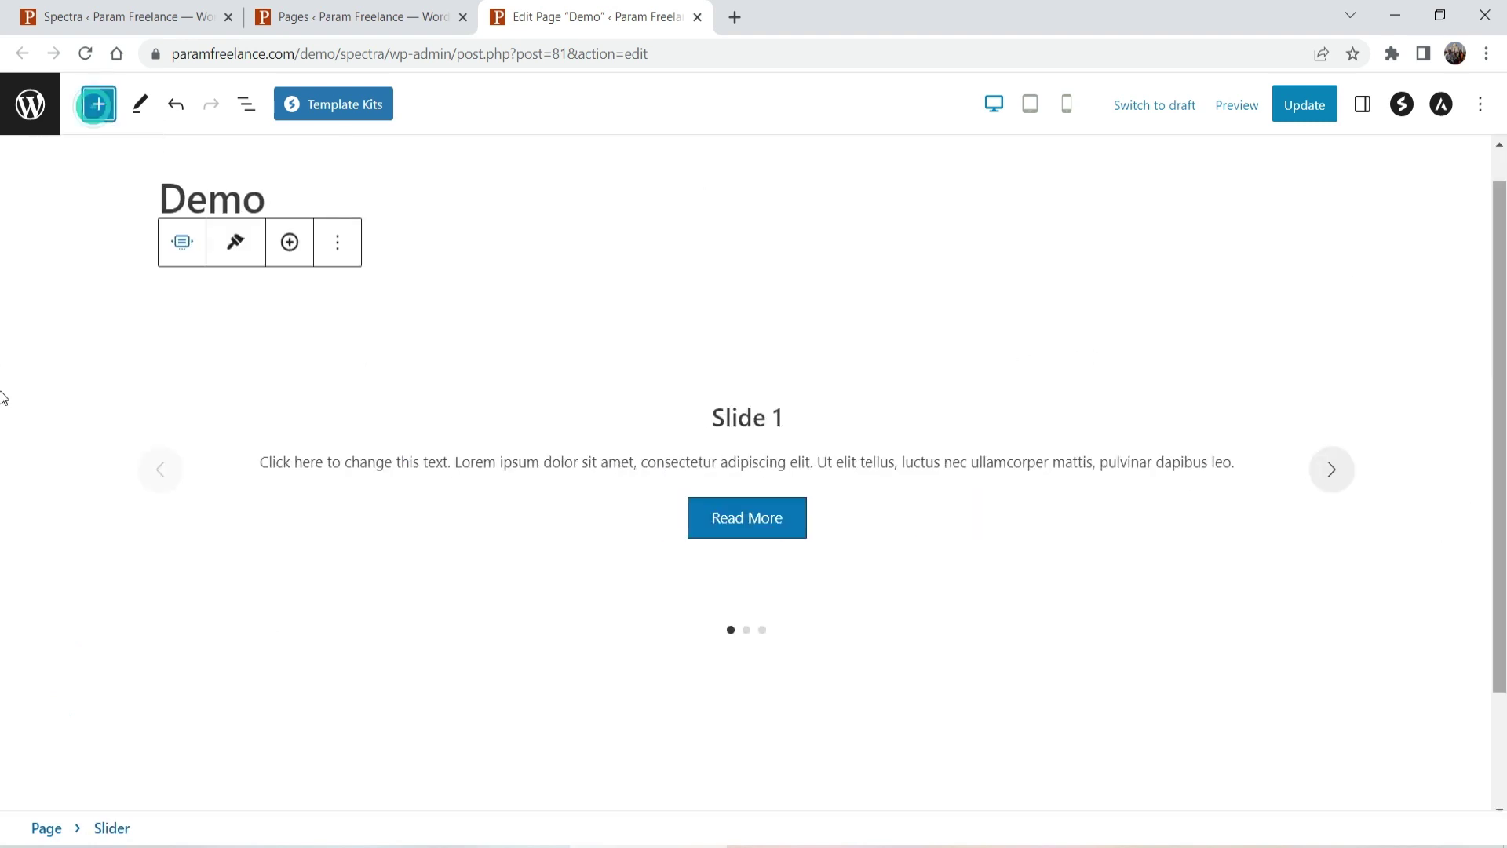
Select the Slider block, show its settings, preview Slides 2 and 3, and expand the Slider panel.
click(241, 383)
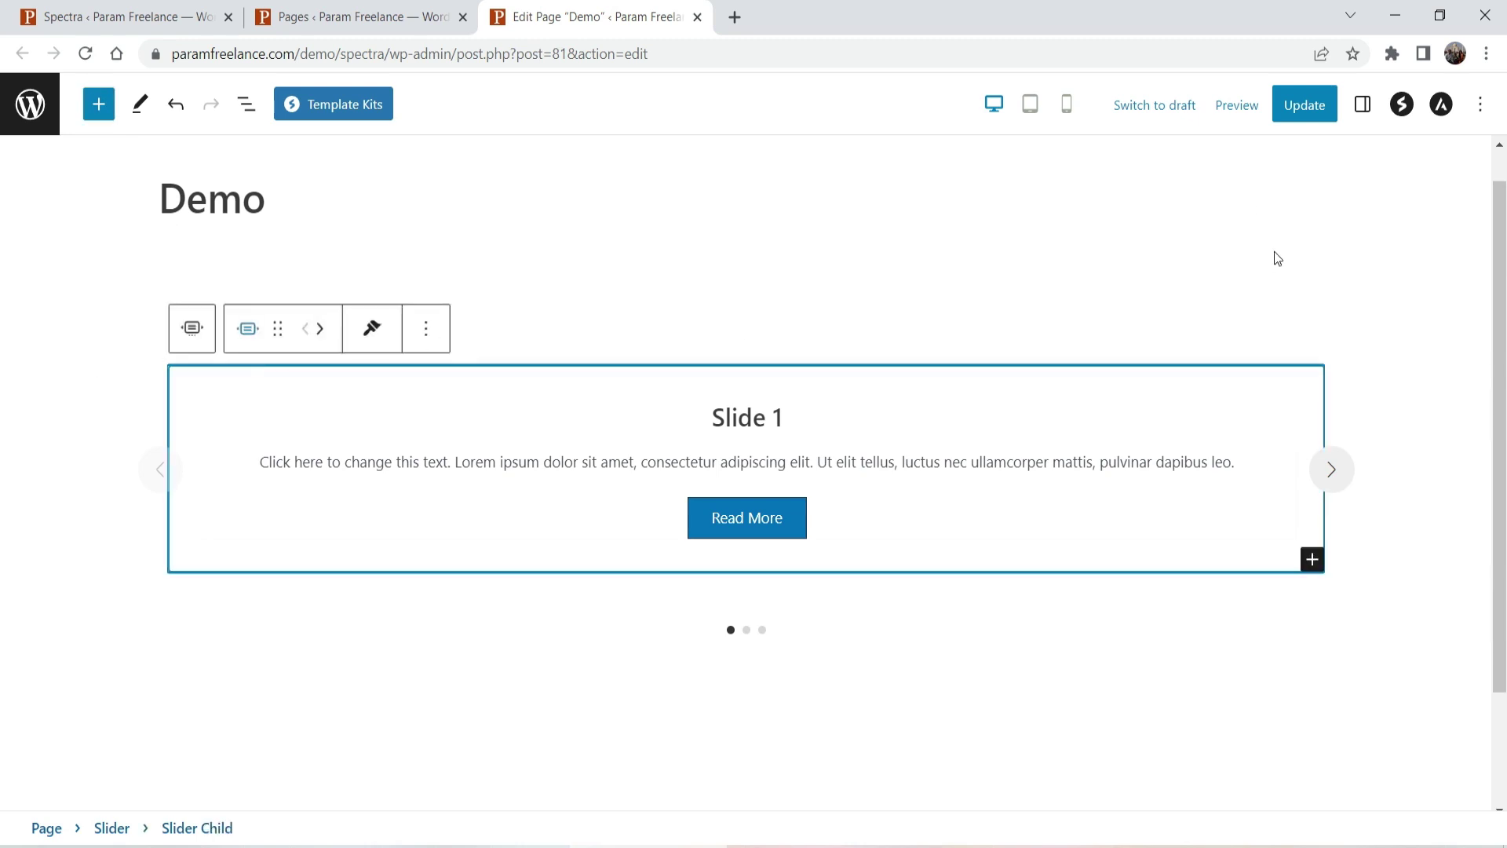
click(1361, 109)
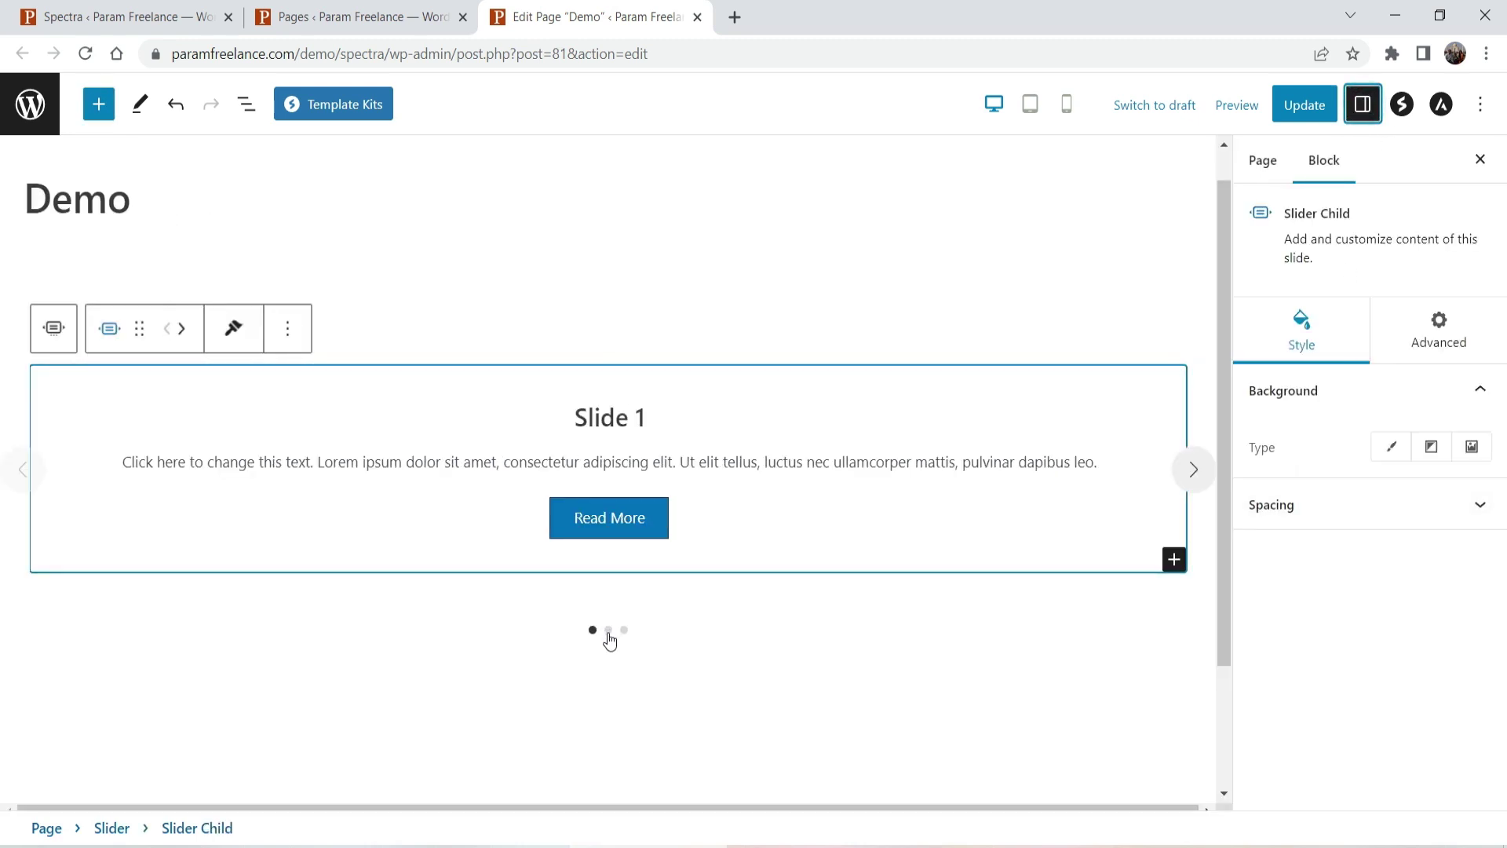
click(1194, 469)
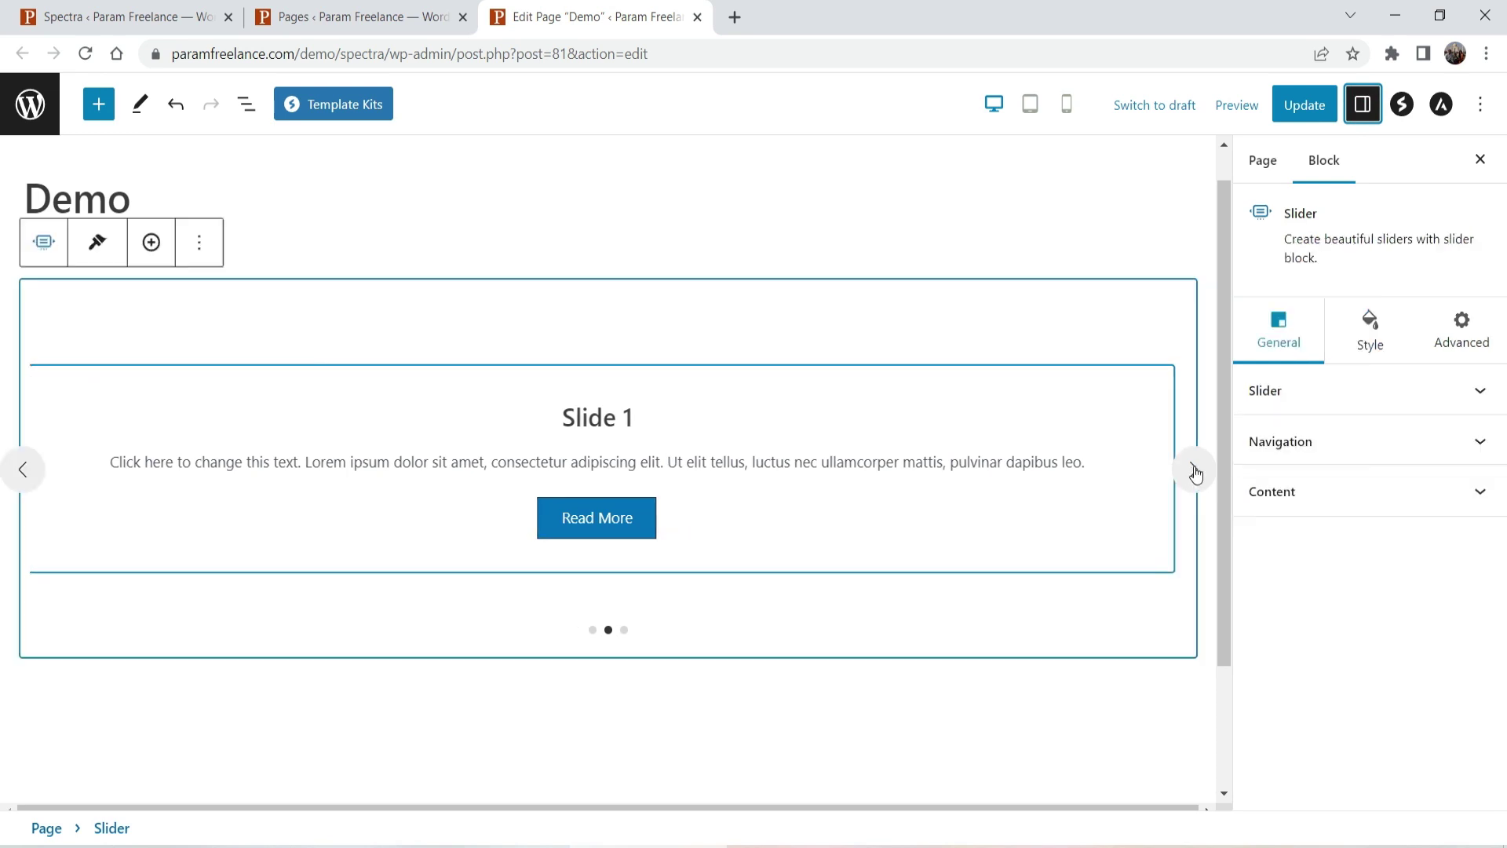
click(1193, 470)
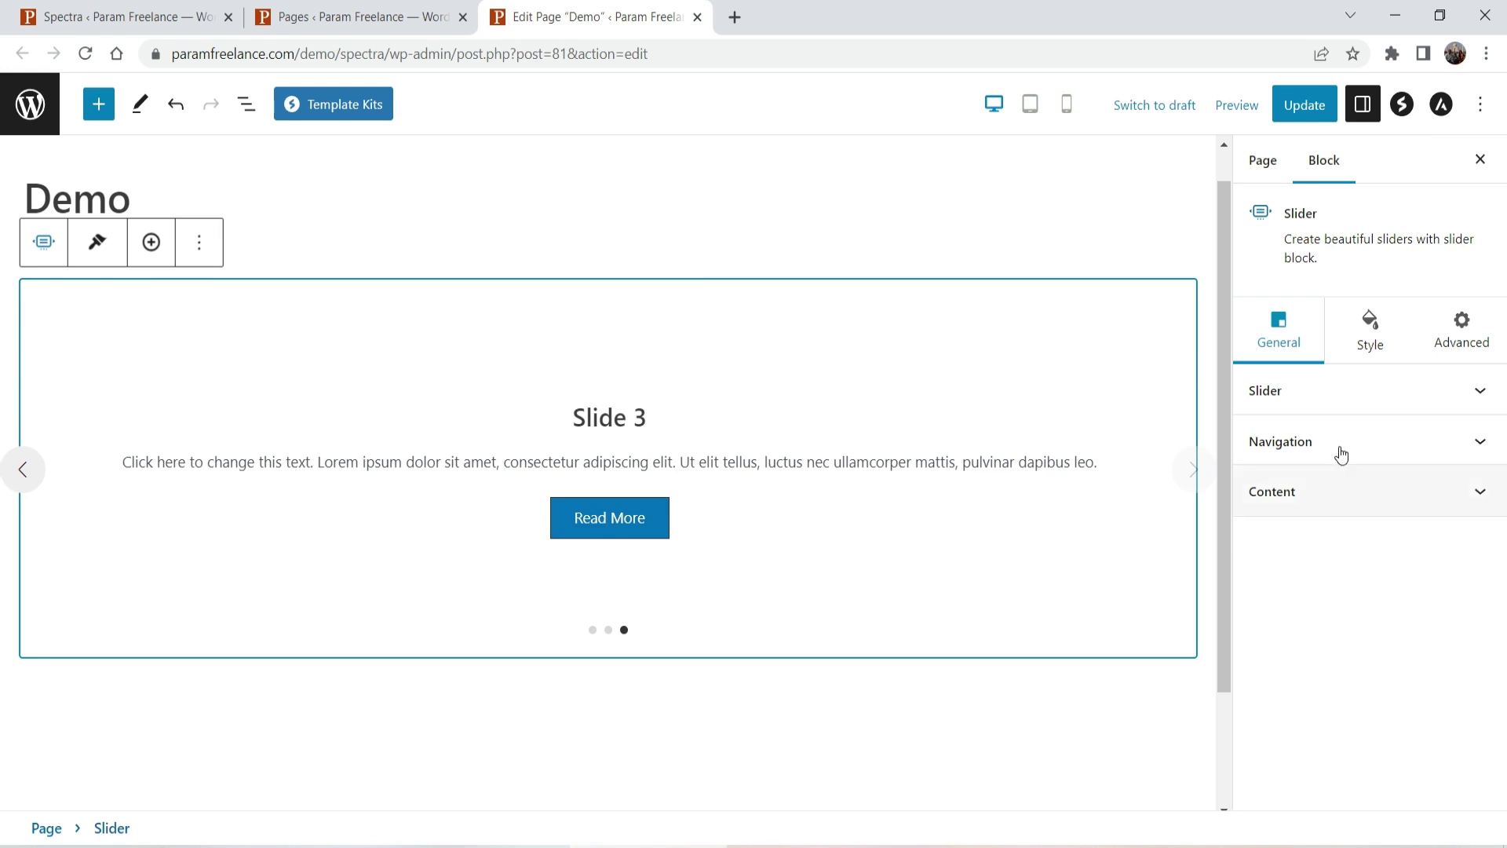
click(1355, 390)
Try the Pause On options and leave the slider pausing on Hover.
scroll(1428, 393, up, 1)
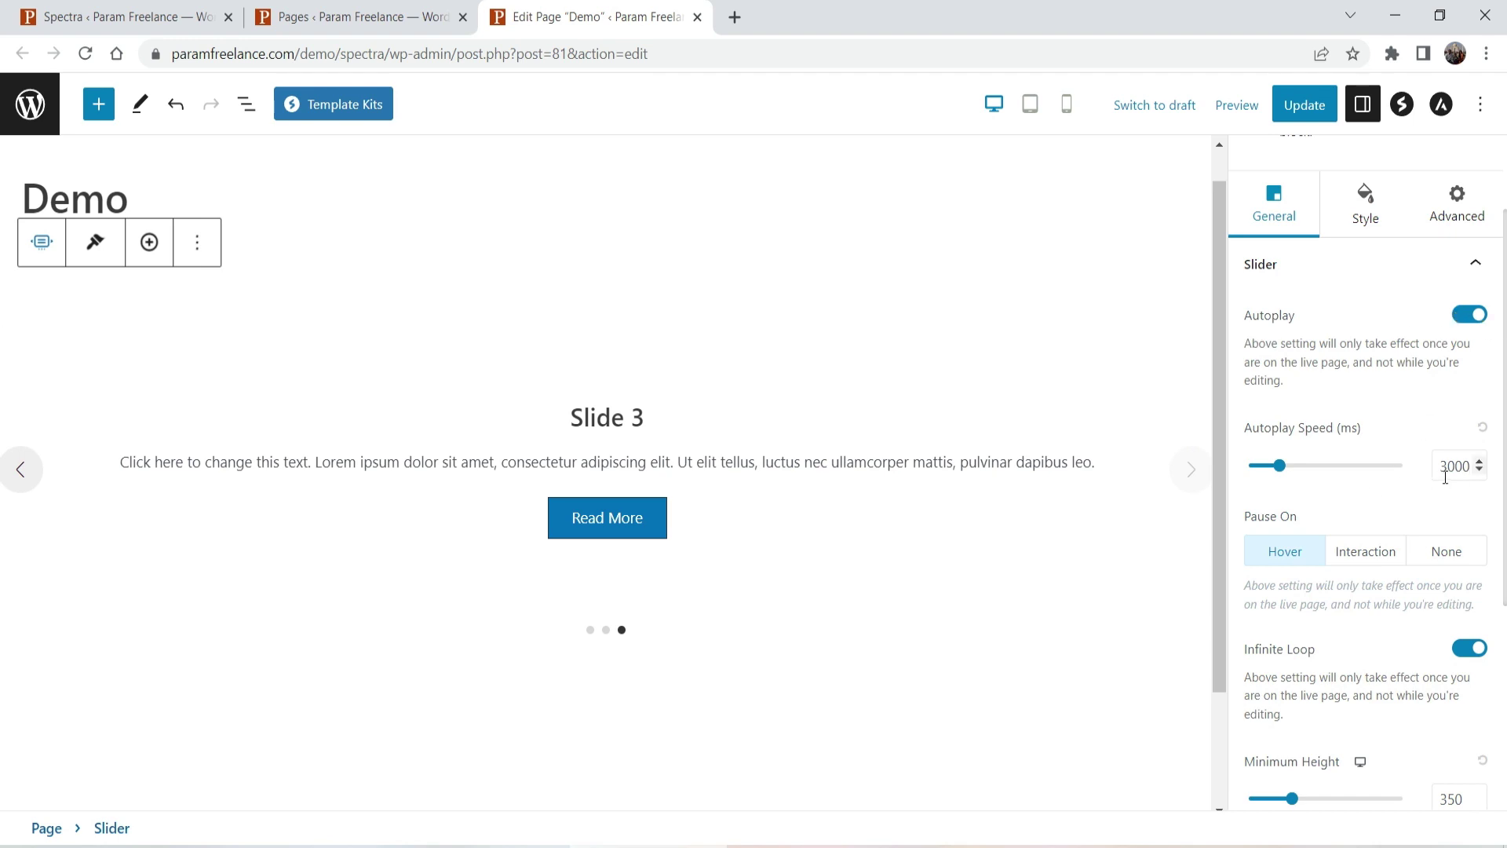
scroll(1381, 439, down, 1)
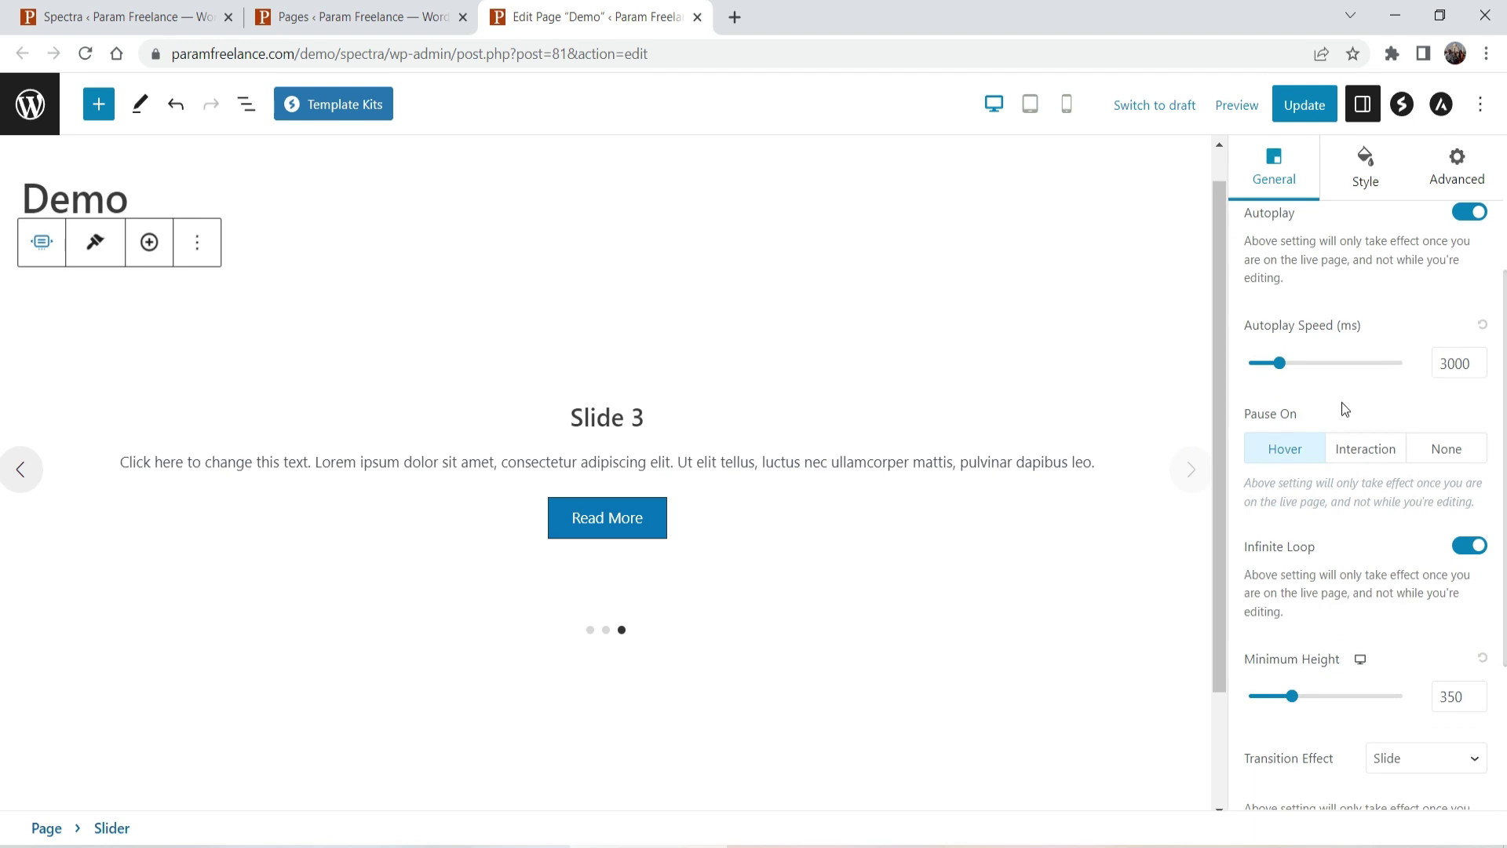
click(589, 630)
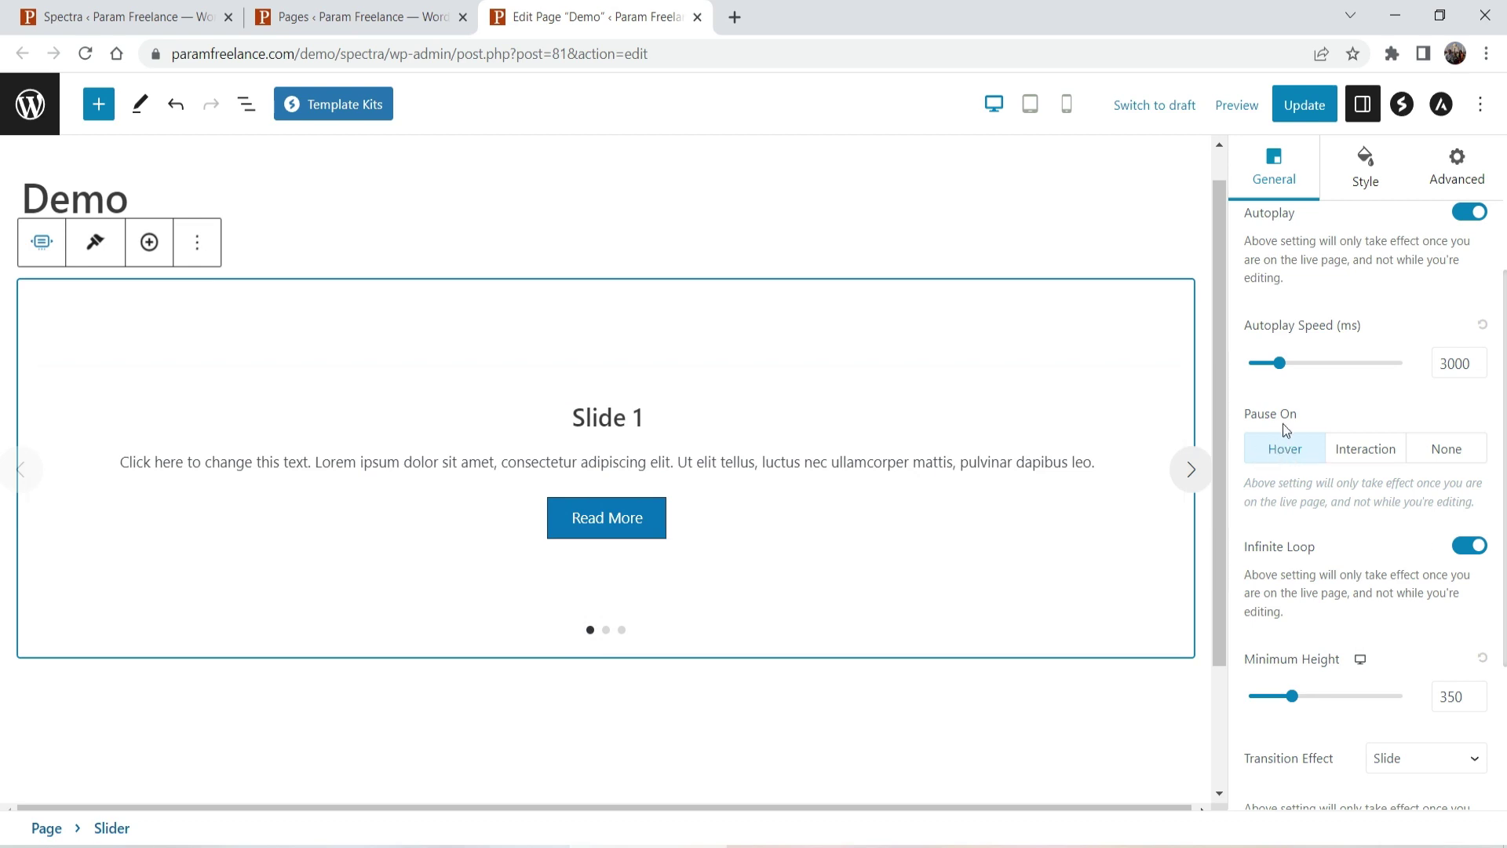
click(1362, 460)
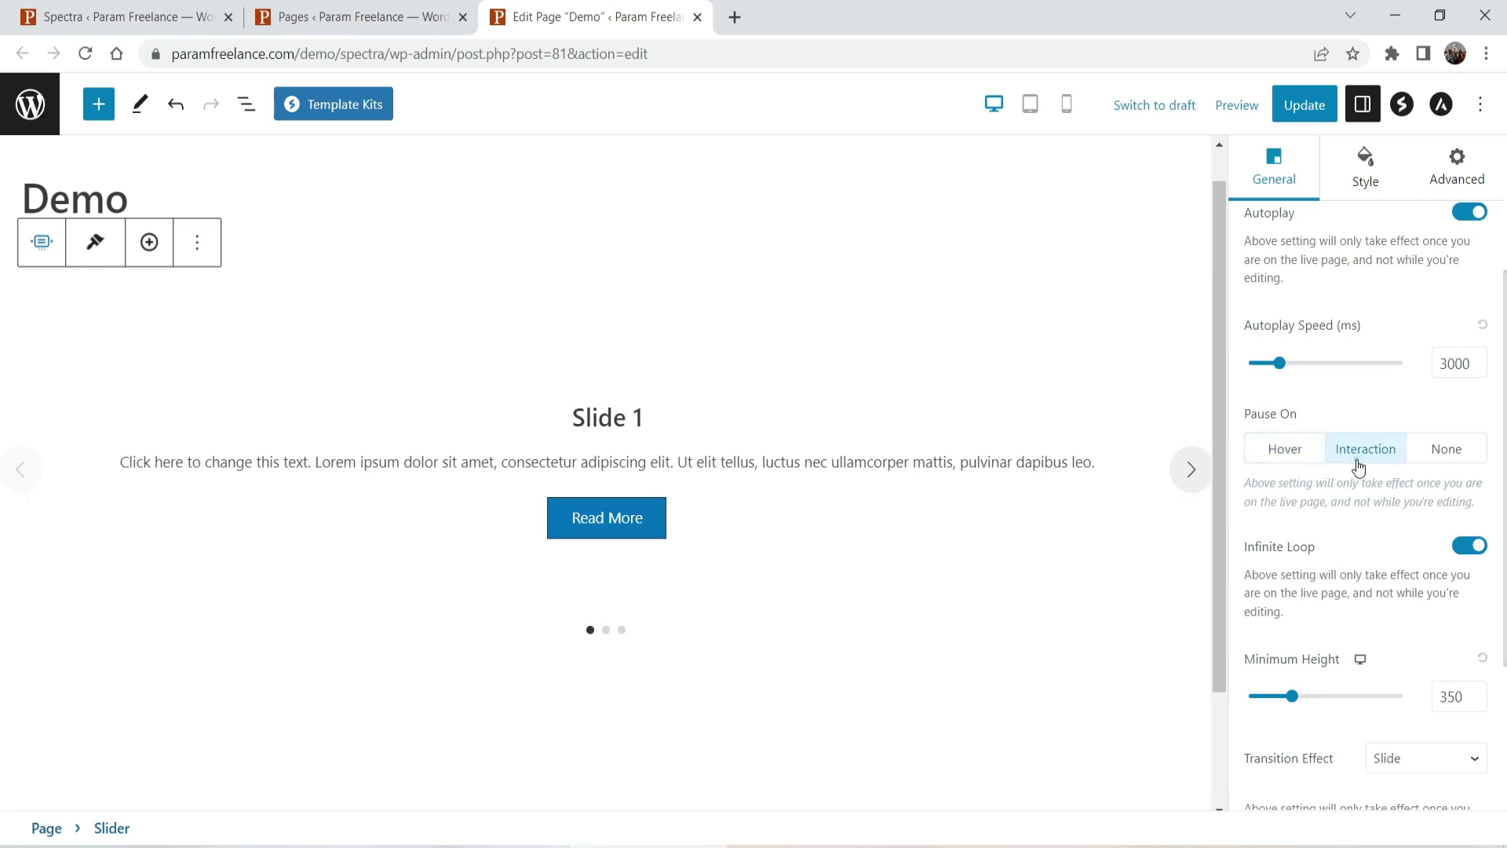
click(1466, 444)
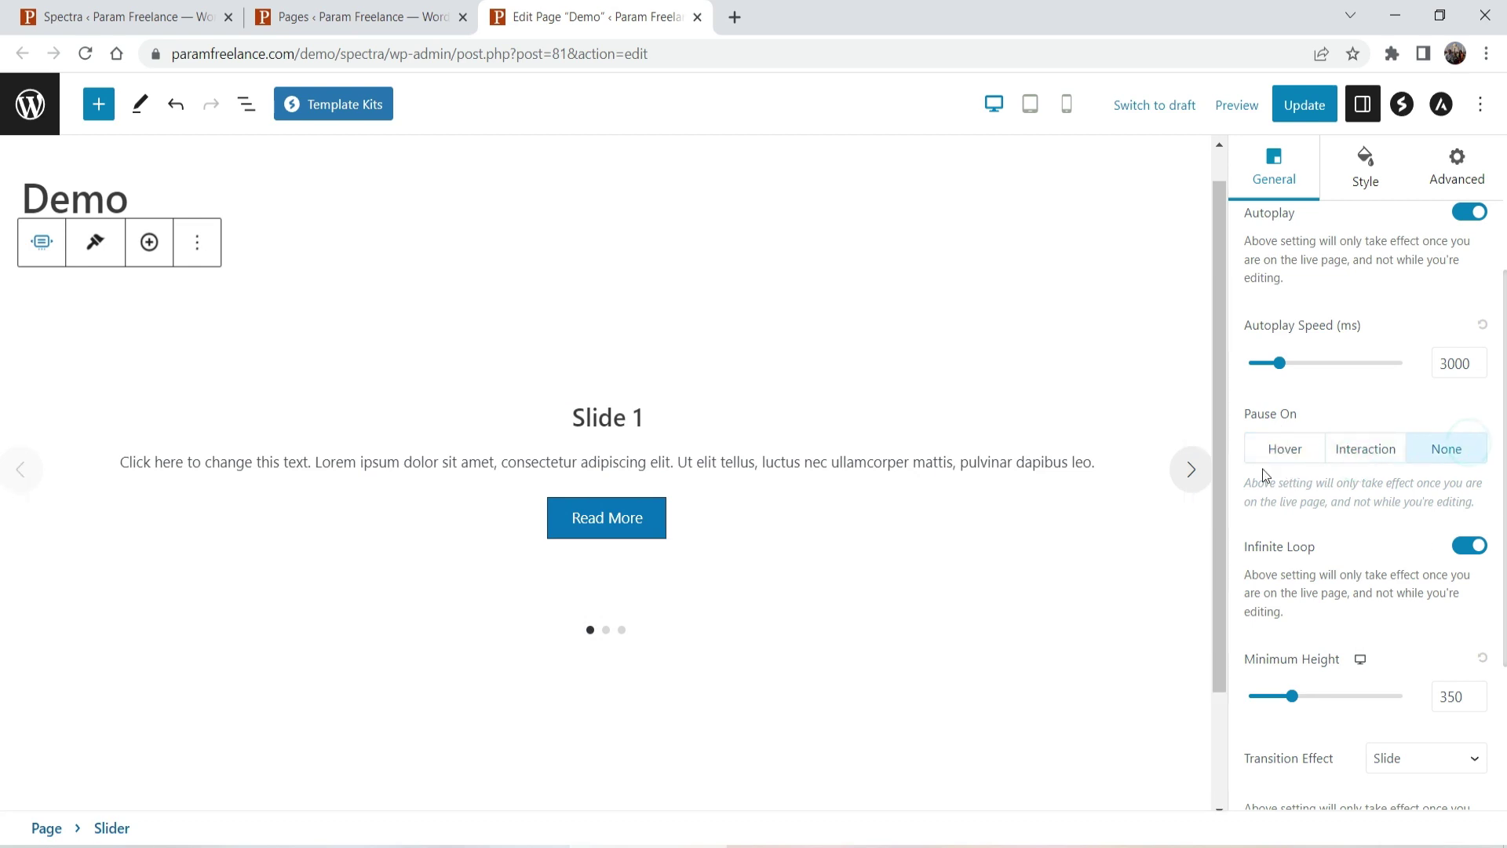
click(1279, 449)
Change the slider's minimum height from 350 to 450 and preview Slides 1–2.
scroll(1419, 384, down, 2)
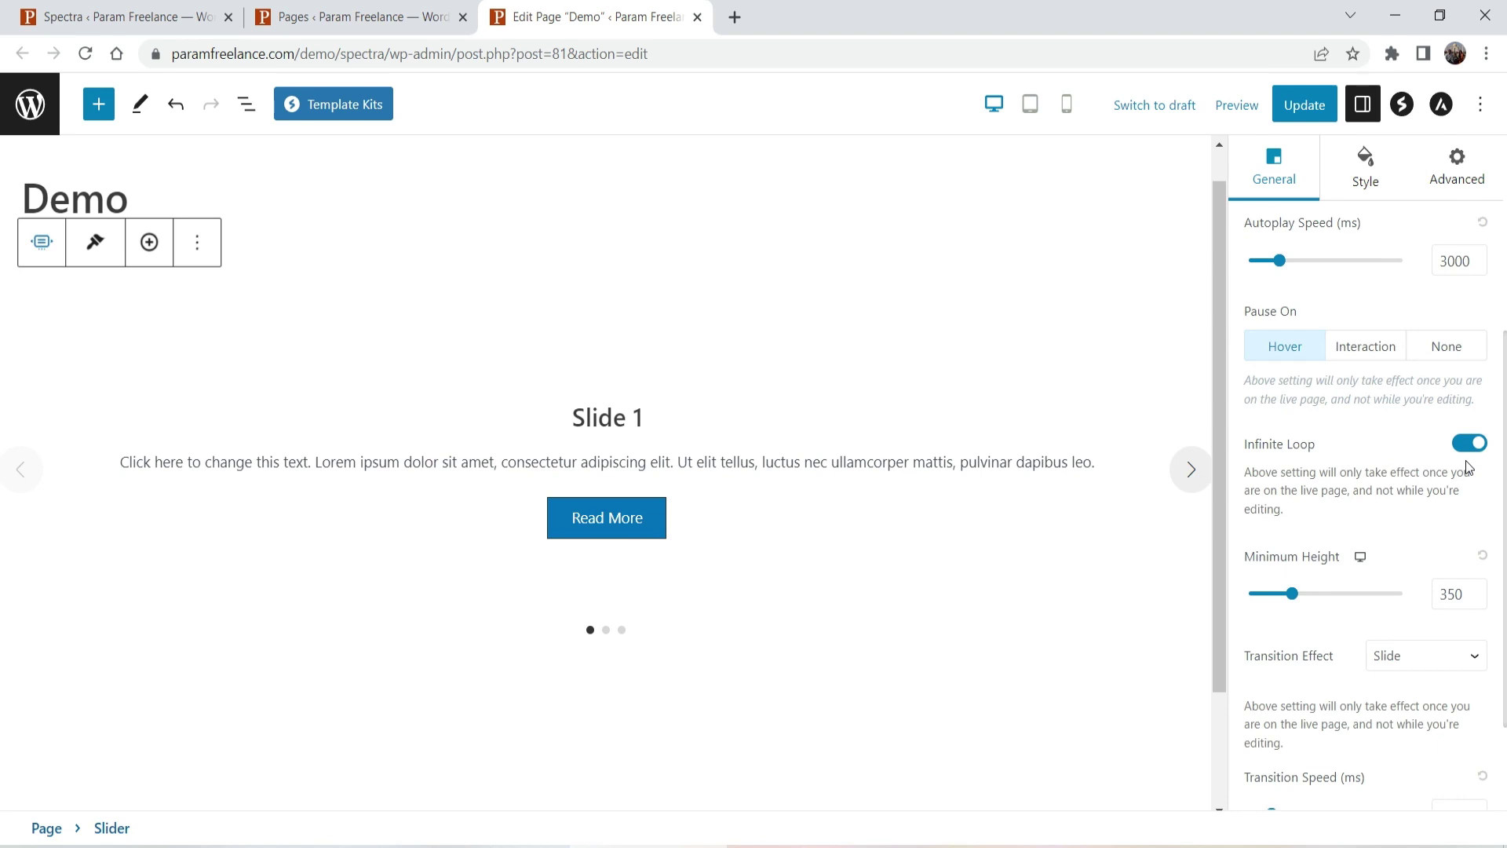
click(1448, 592)
key(BackSpace)
text(4)
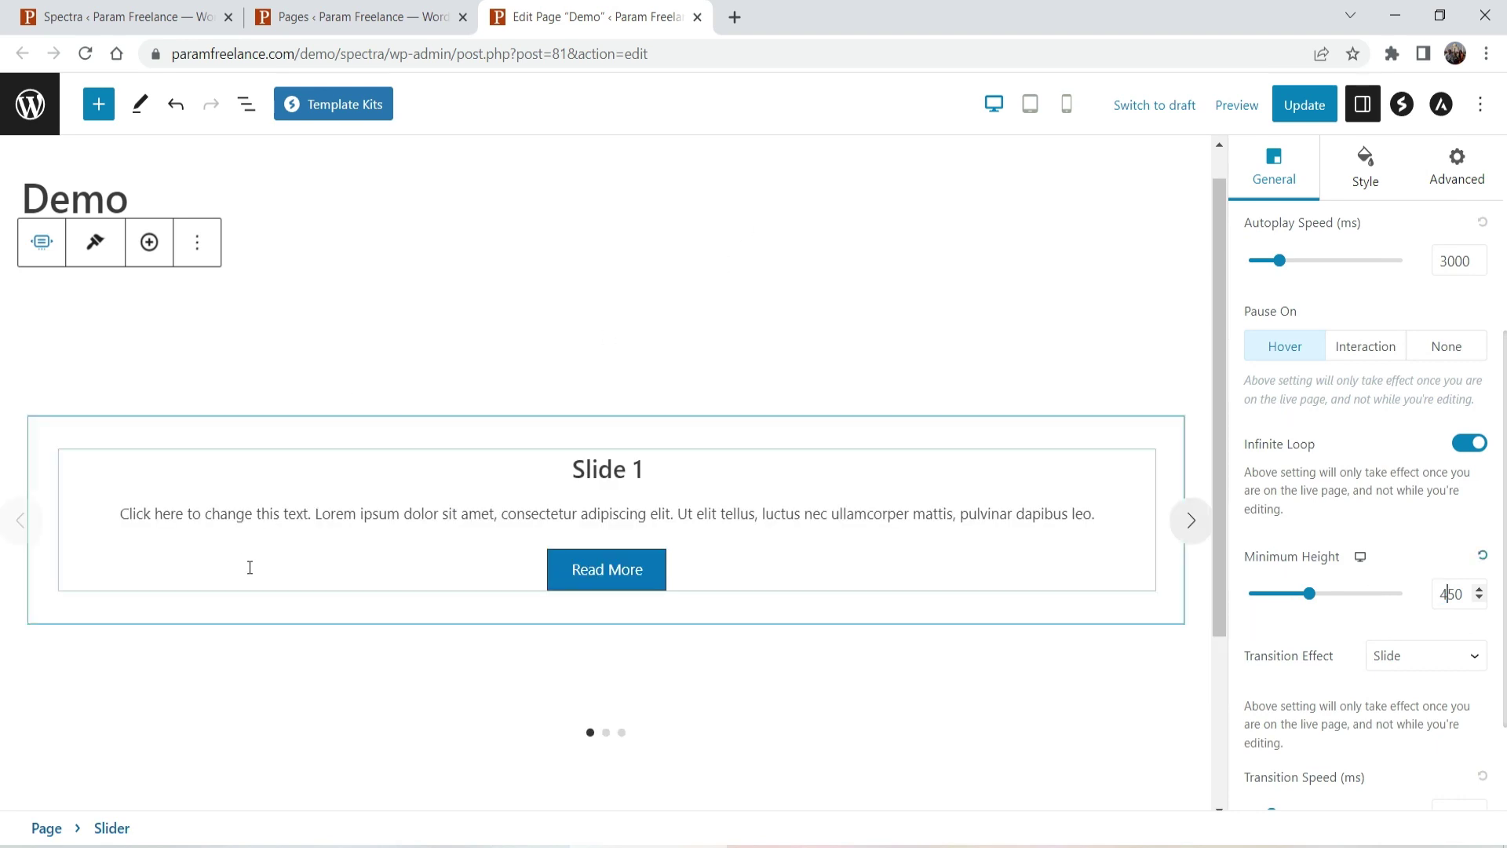
click(455, 363)
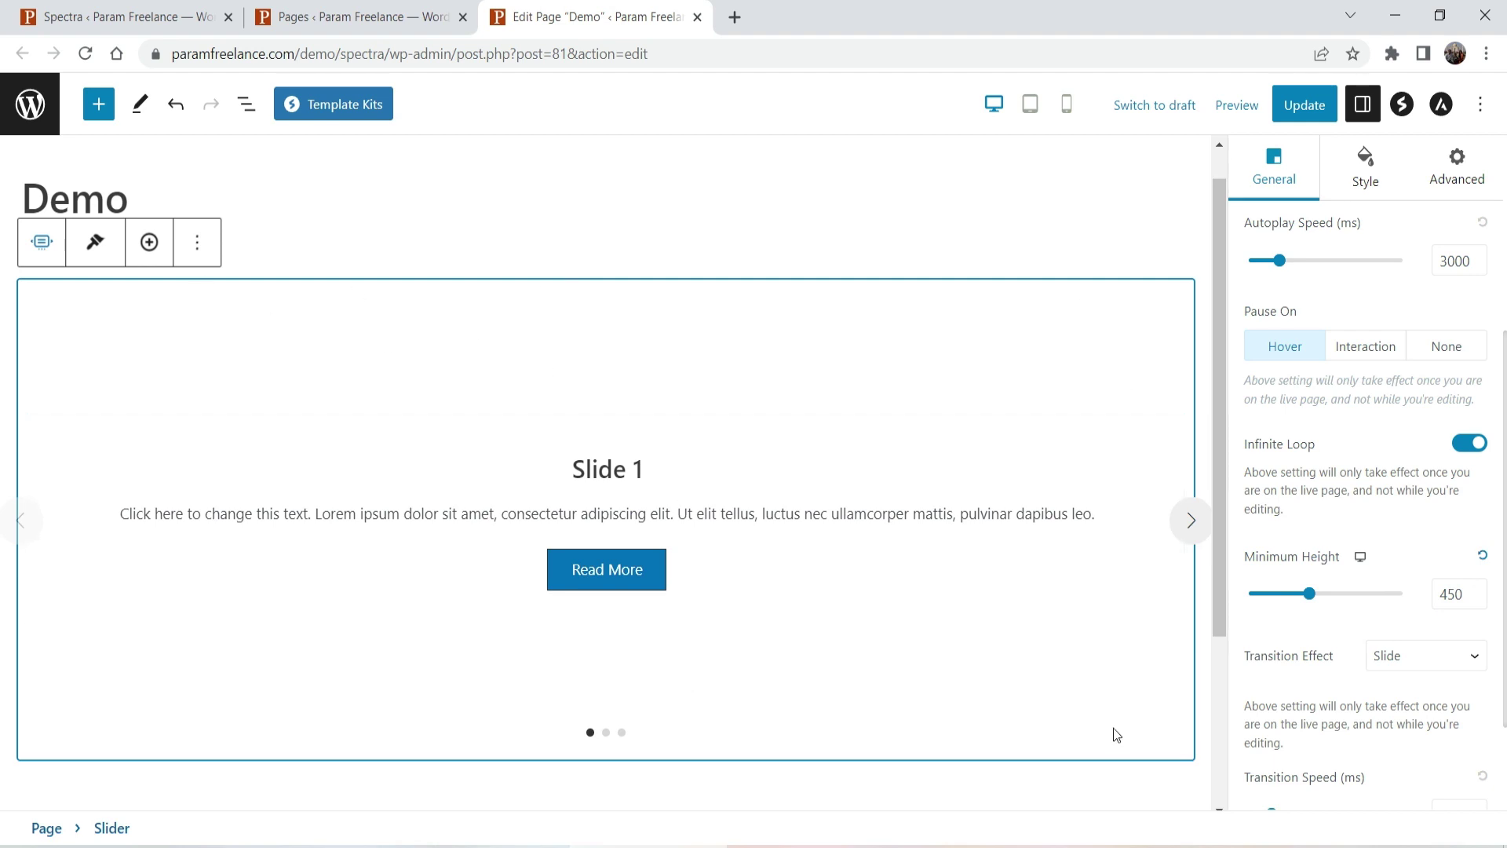
click(407, 432)
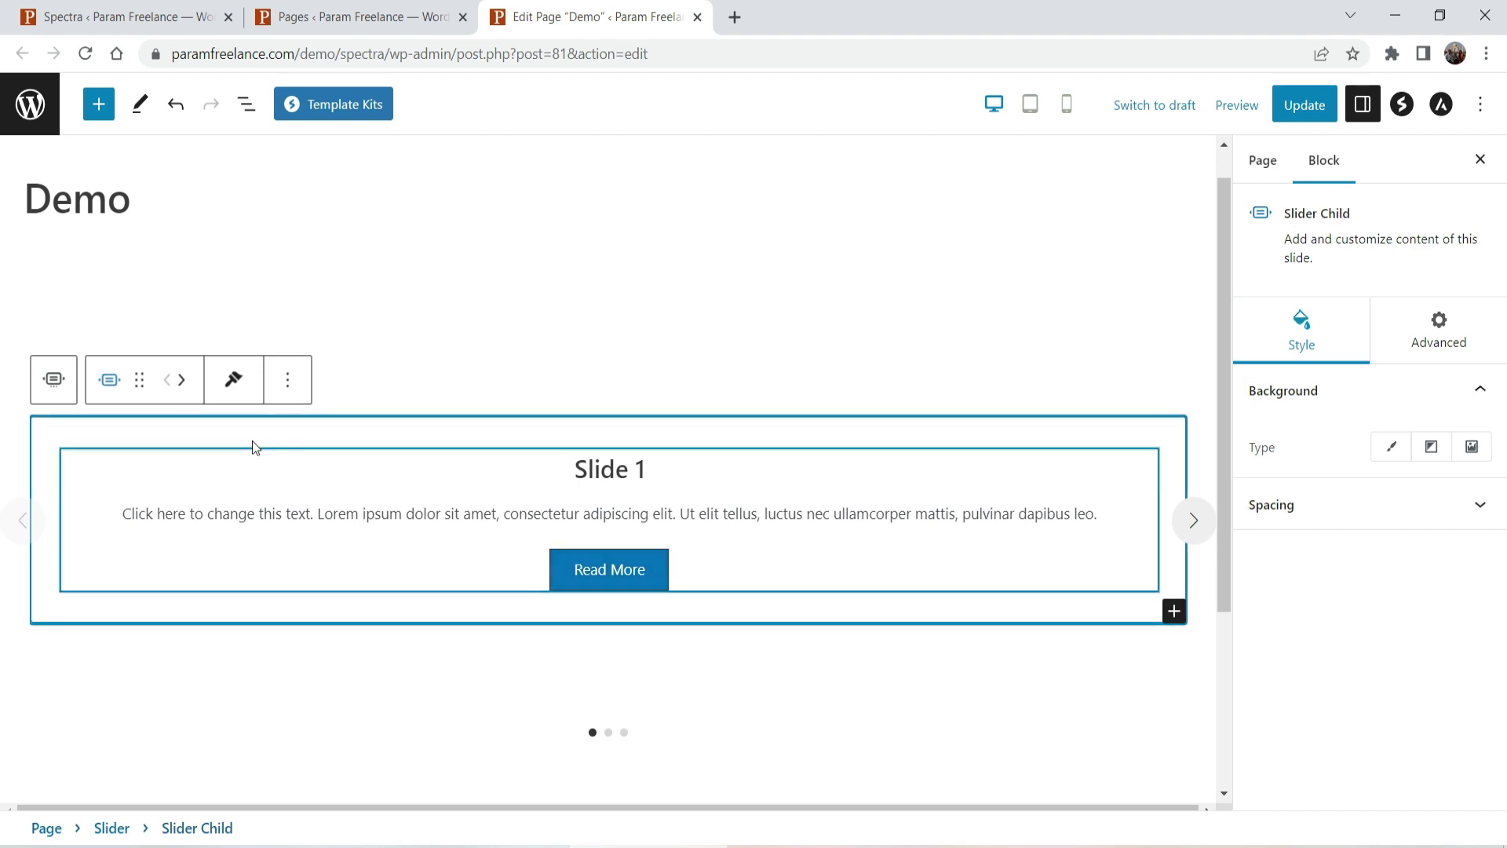
click(1191, 521)
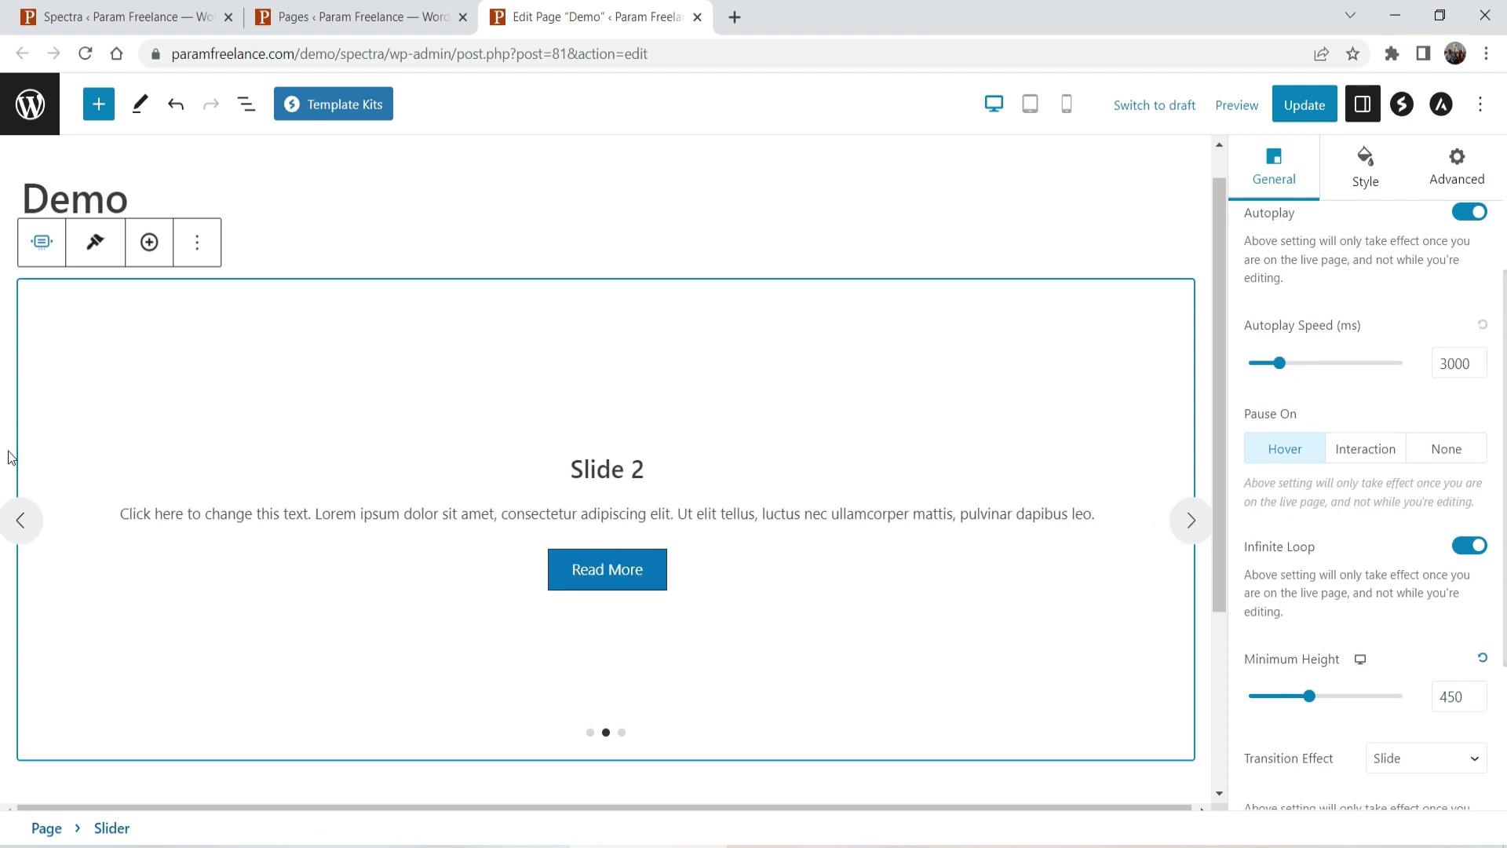
click(19, 522)
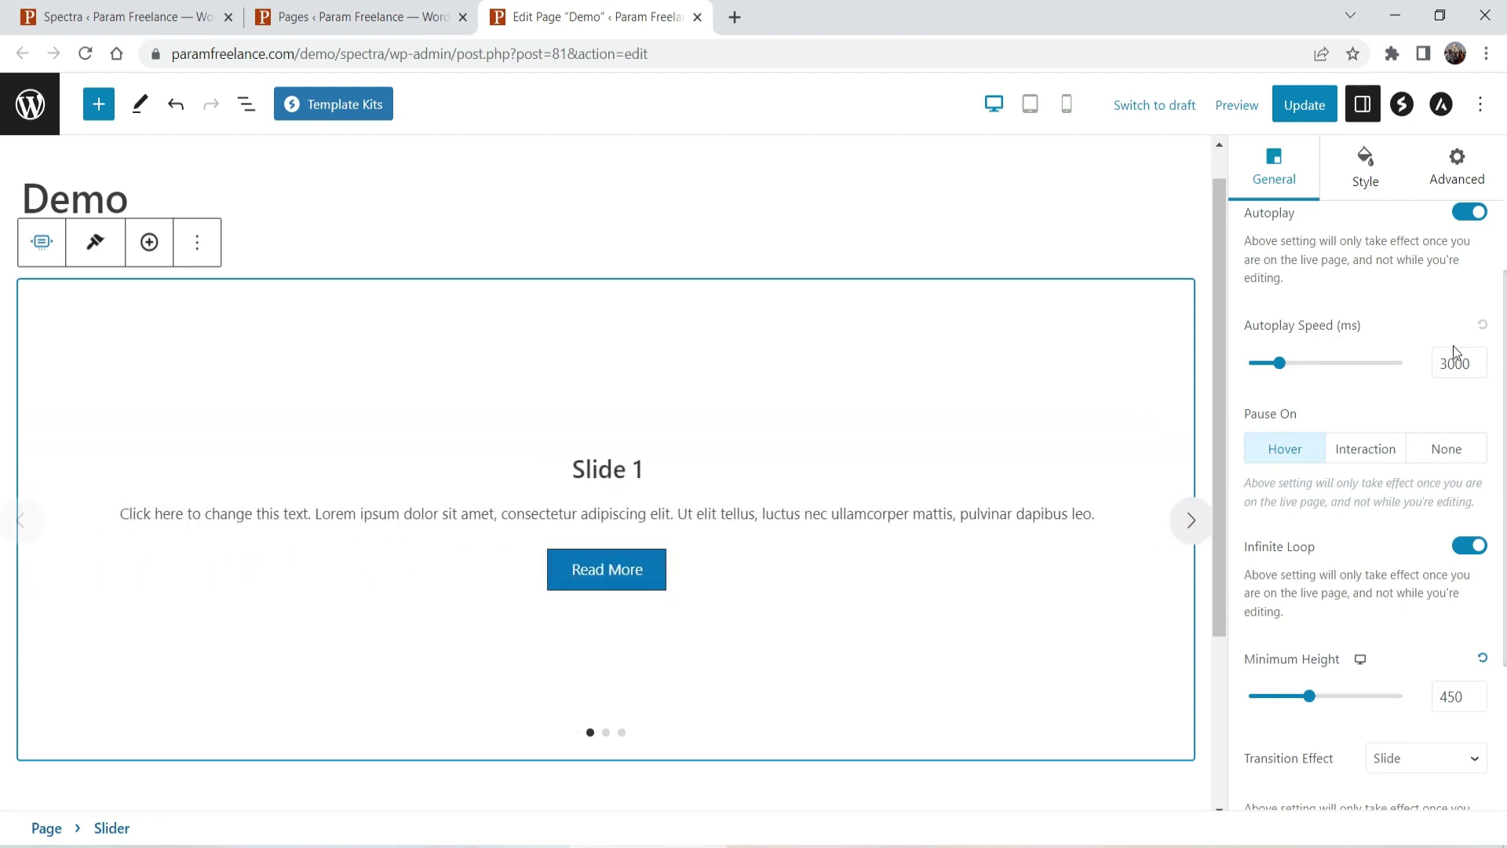
scroll(1453, 346, up, 3)
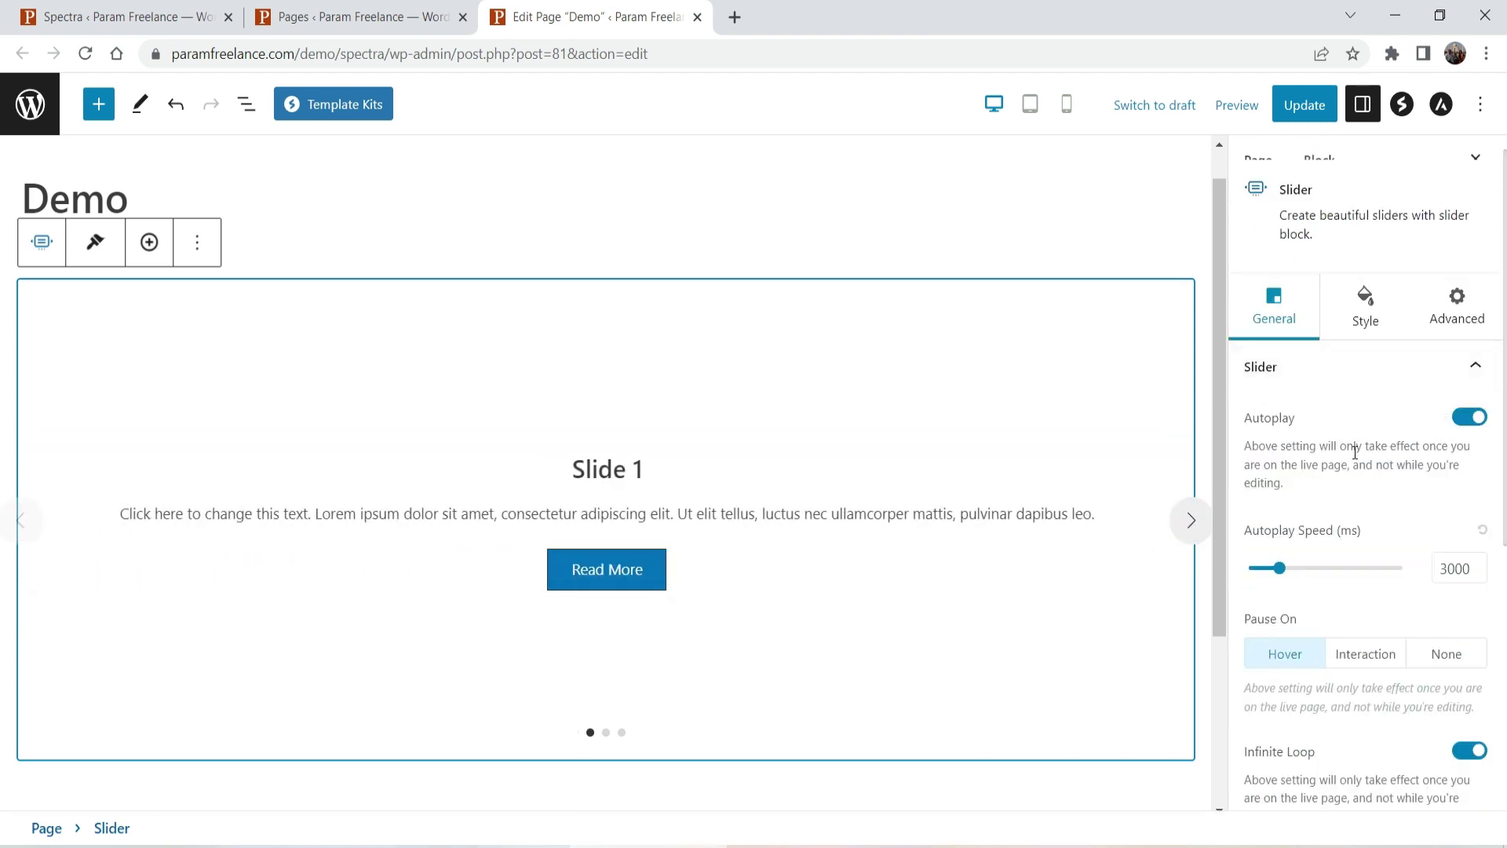
click(1474, 366)
Switch off the slider's navigation dots in the Navigation settings.
click(1357, 448)
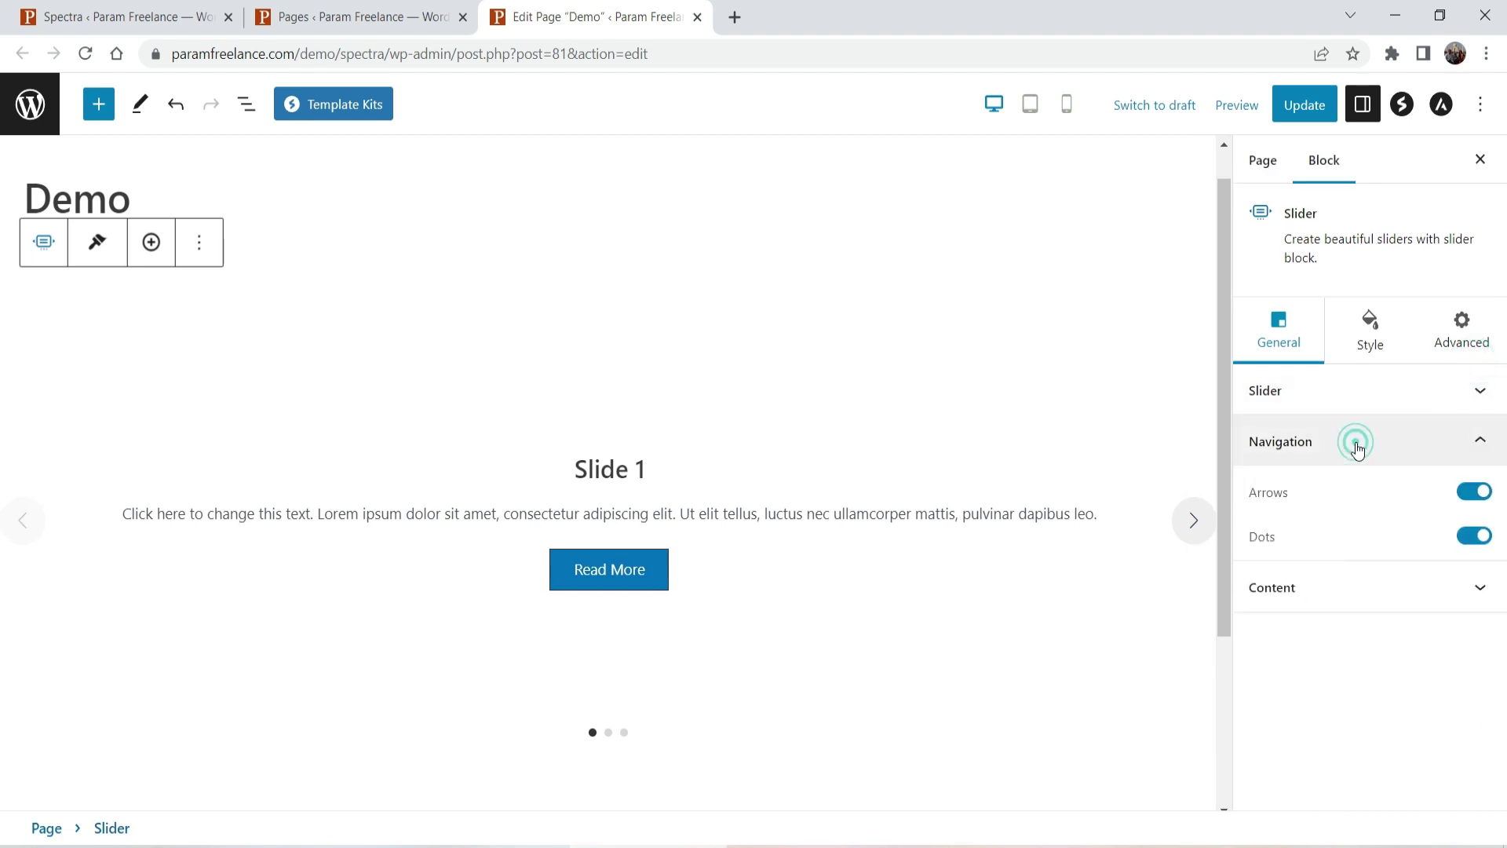
click(1193, 519)
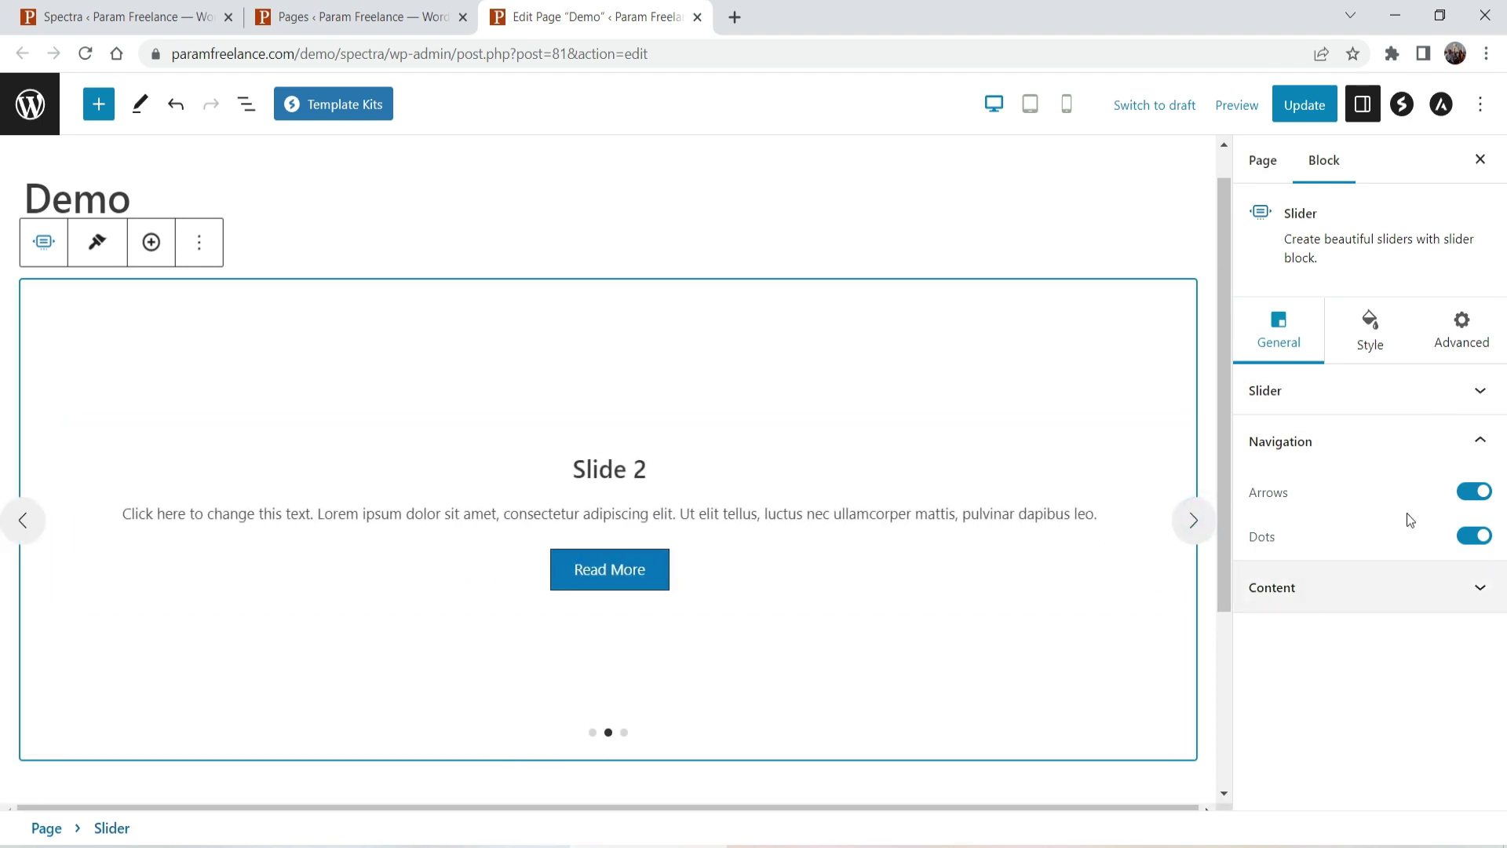
click(1472, 539)
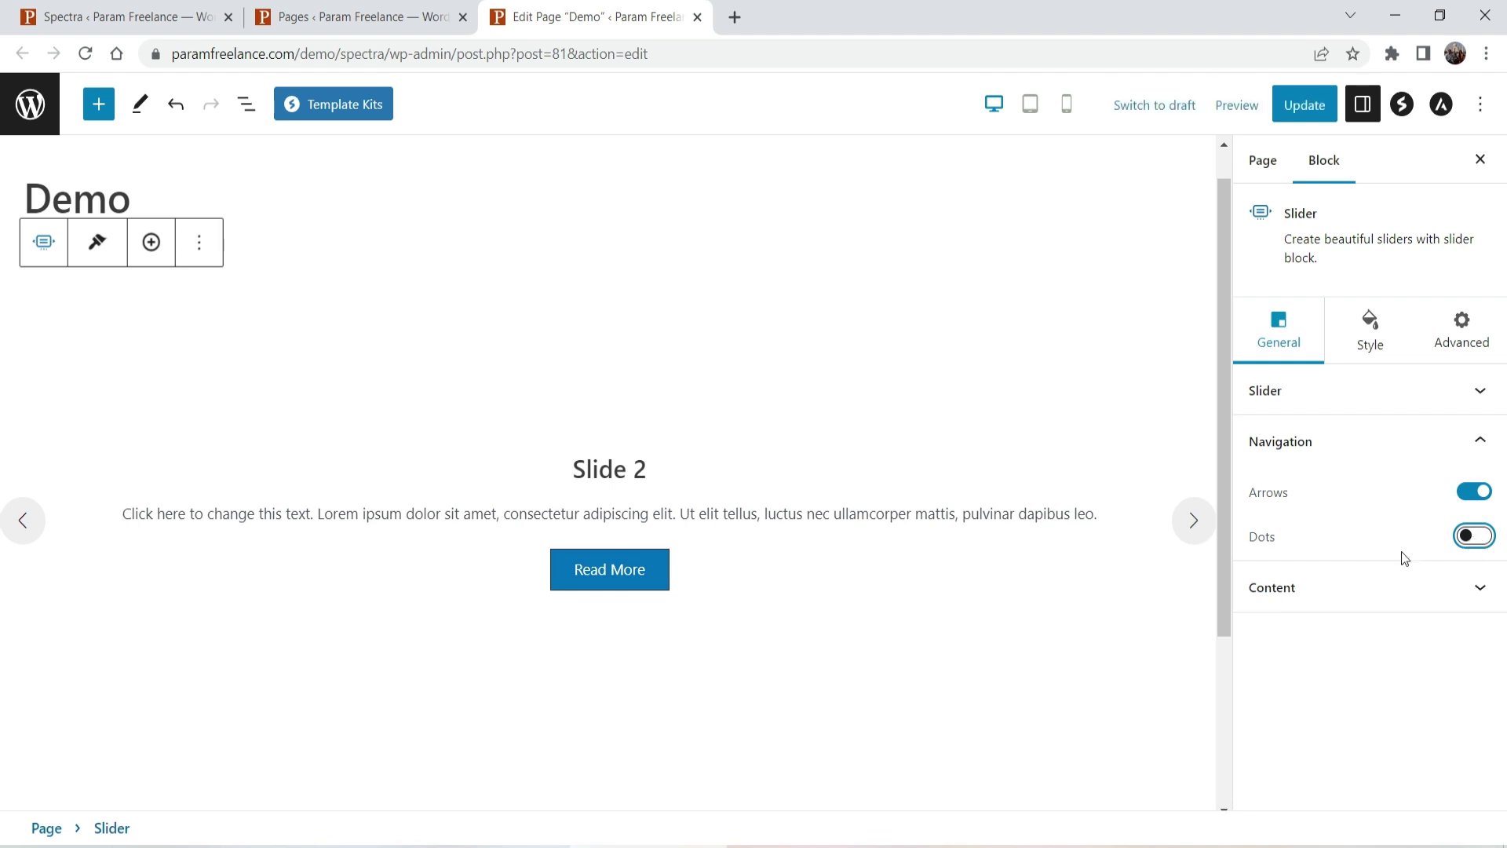
Set the slide content's vertical alignment to middle.
click(1335, 587)
click(1284, 579)
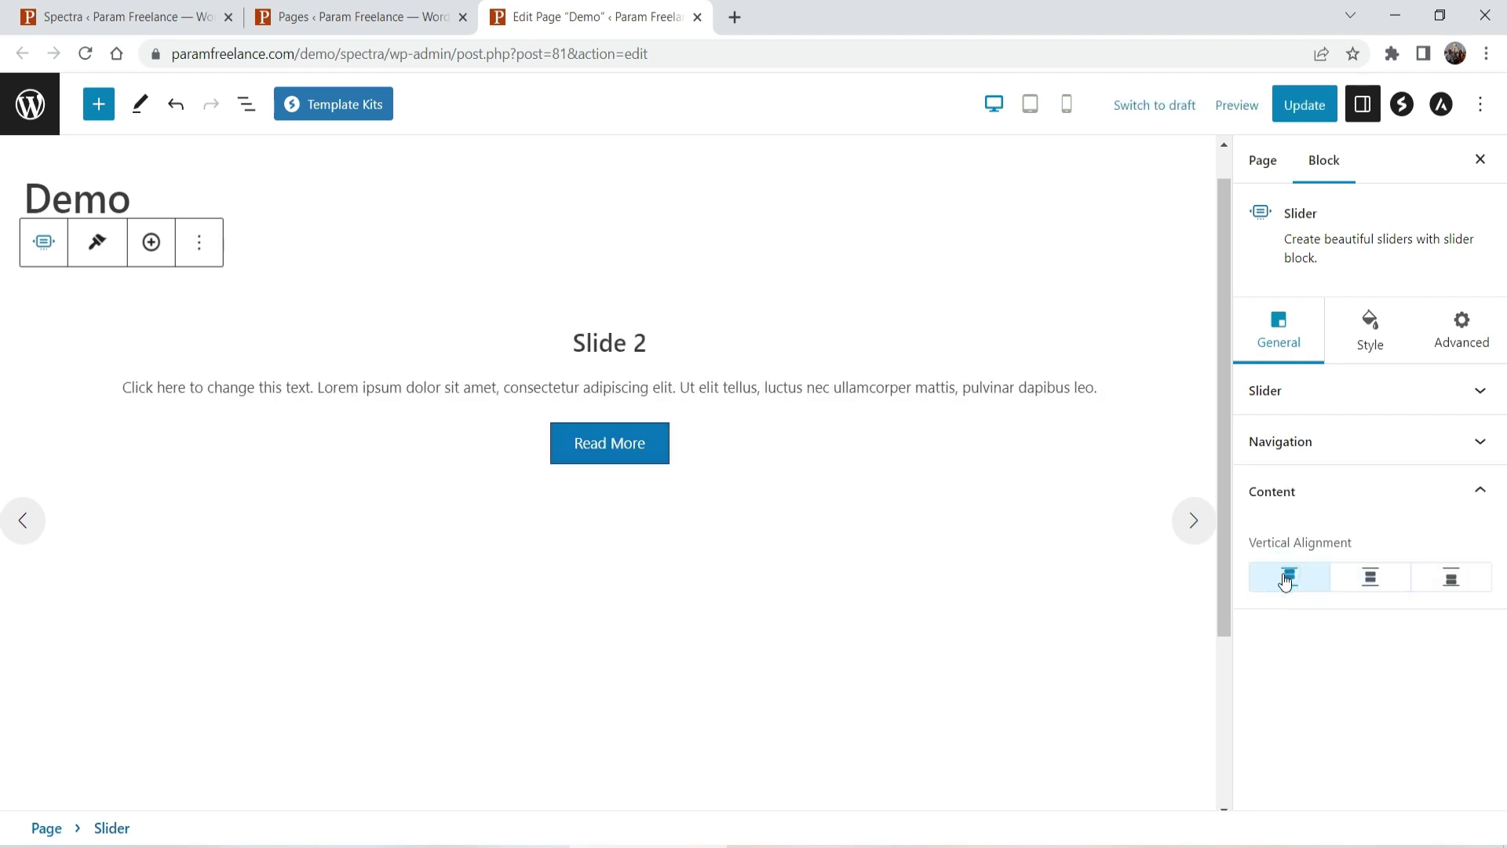
click(1394, 581)
click(1463, 585)
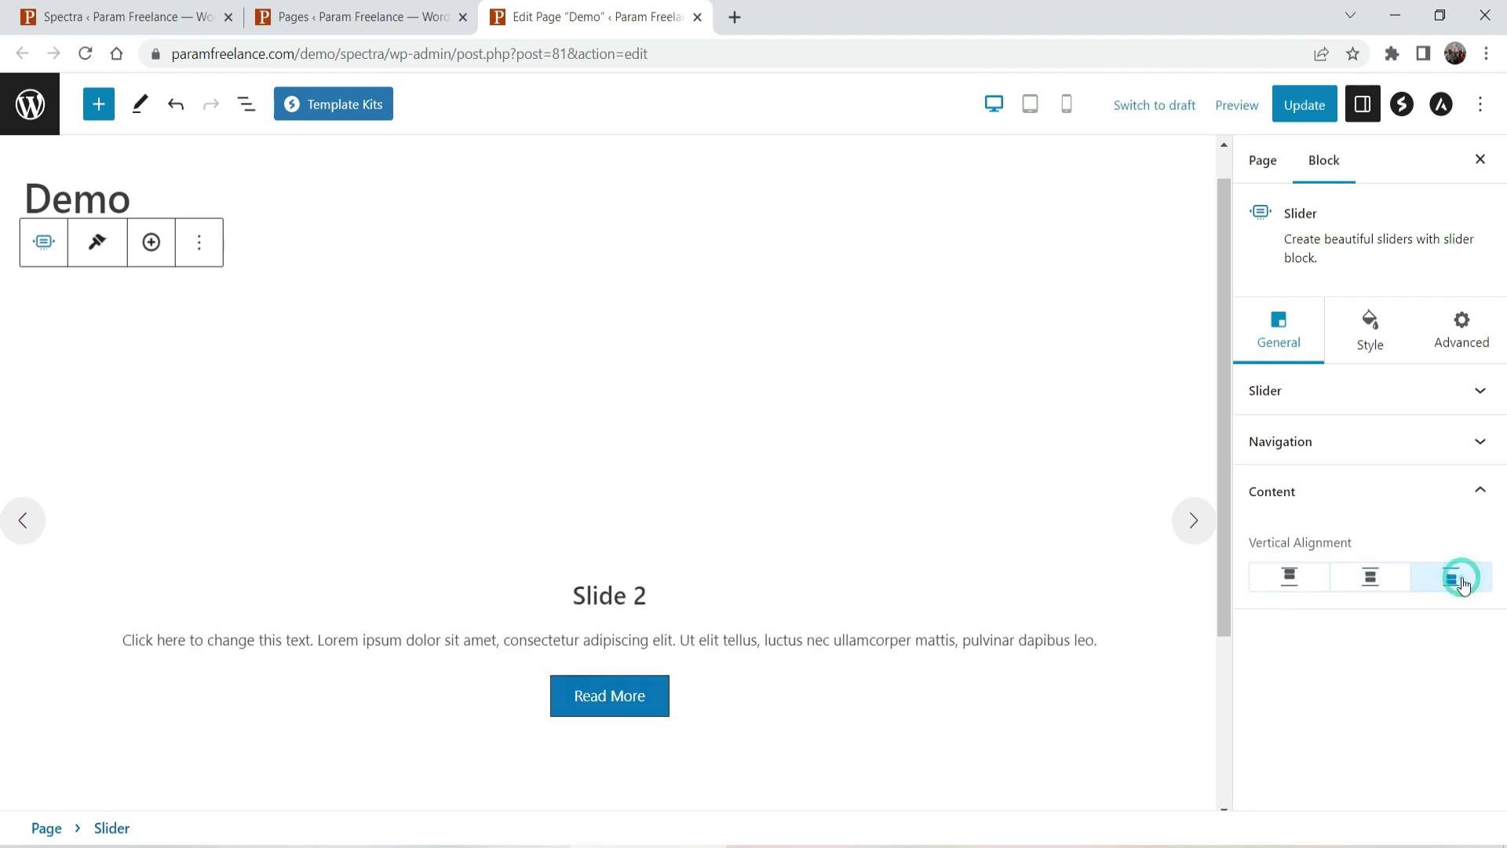
click(1351, 585)
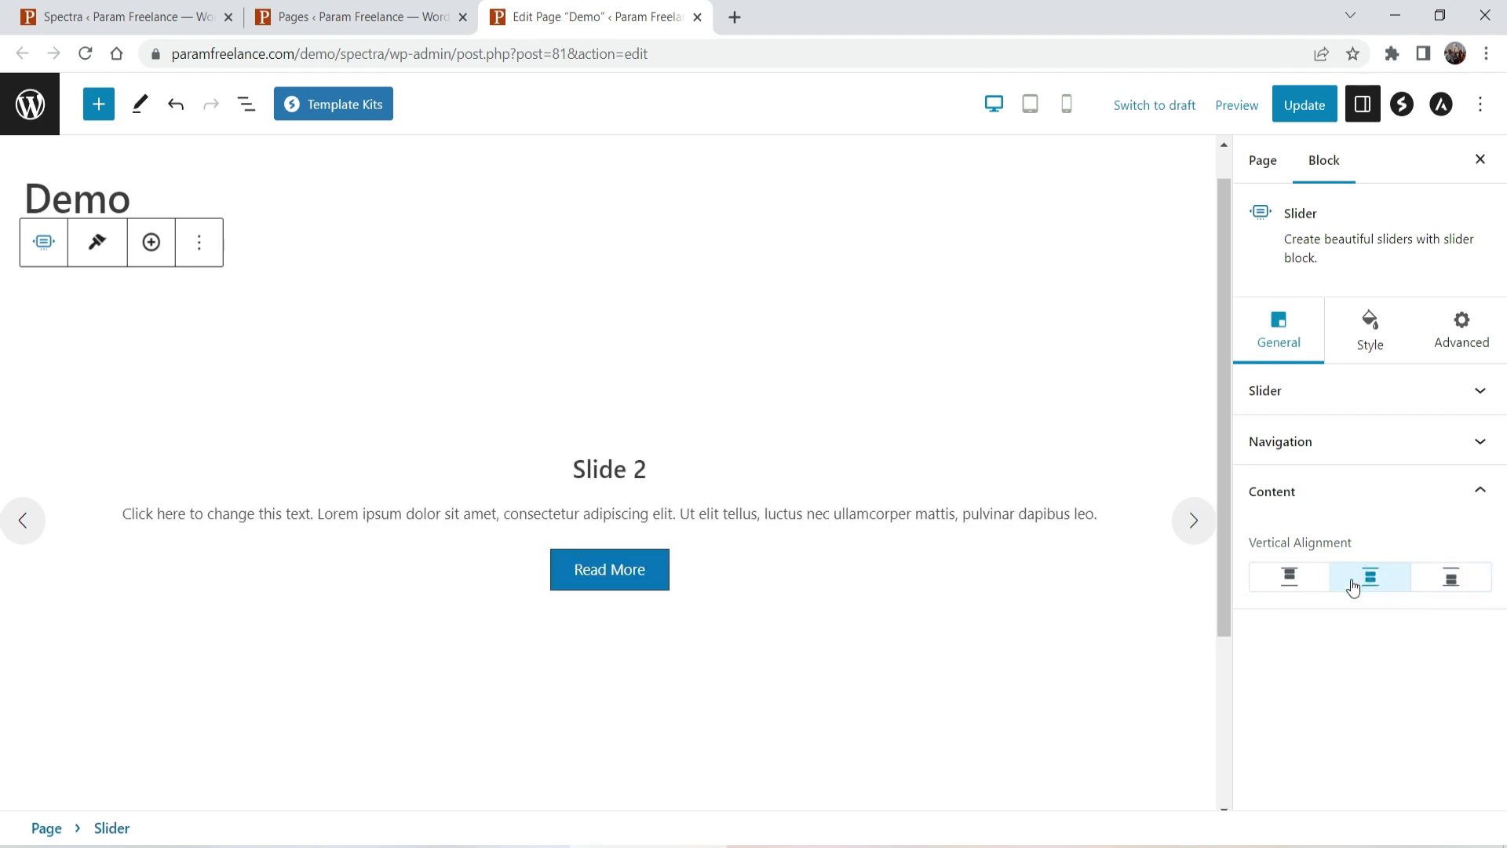
Give the slider a solid Color background of dark red #610E0E in the Style tab.
click(1350, 336)
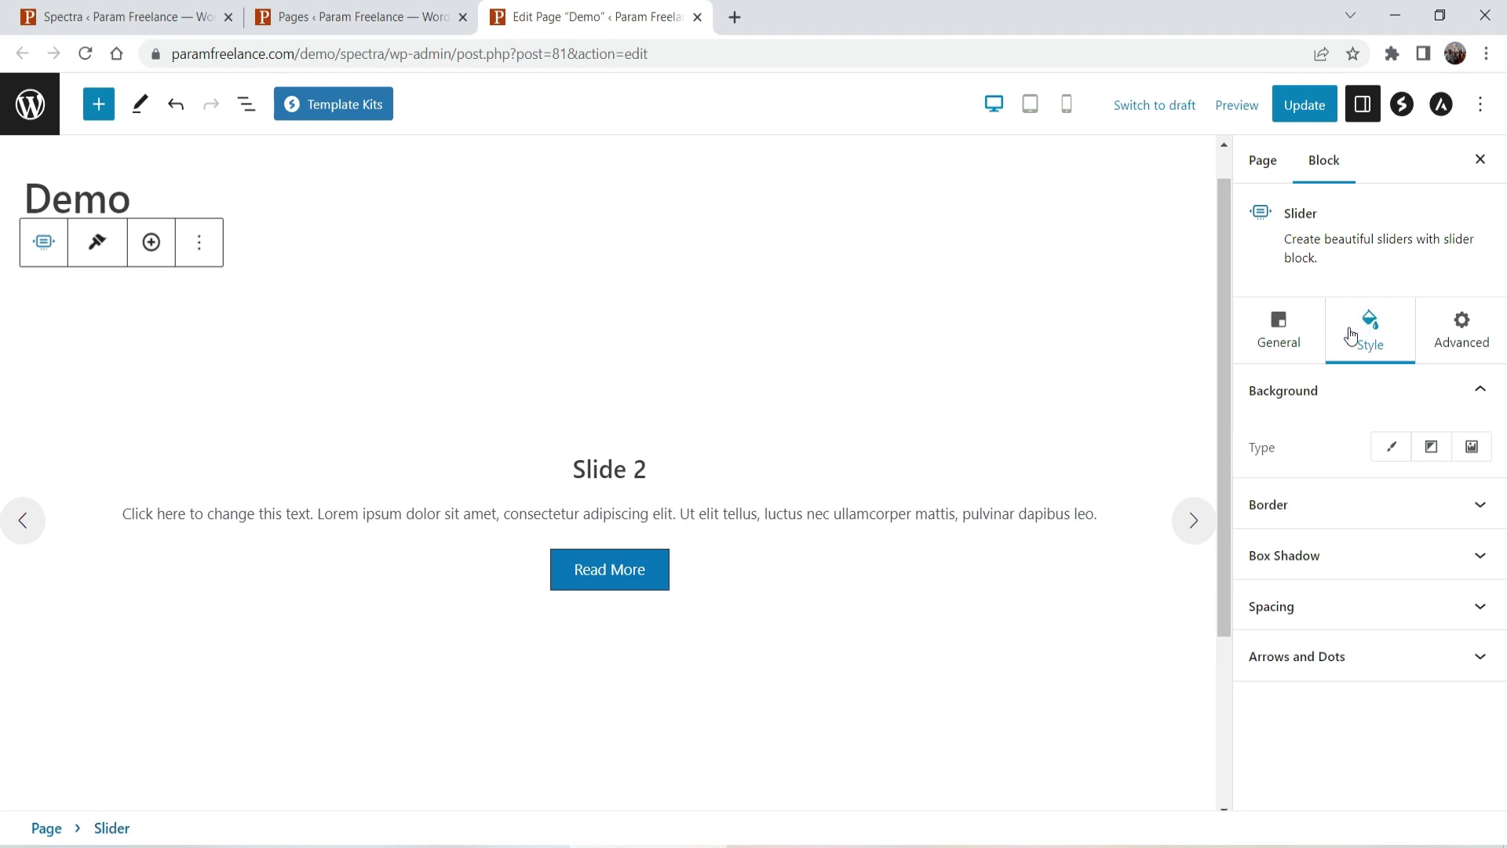
click(1396, 448)
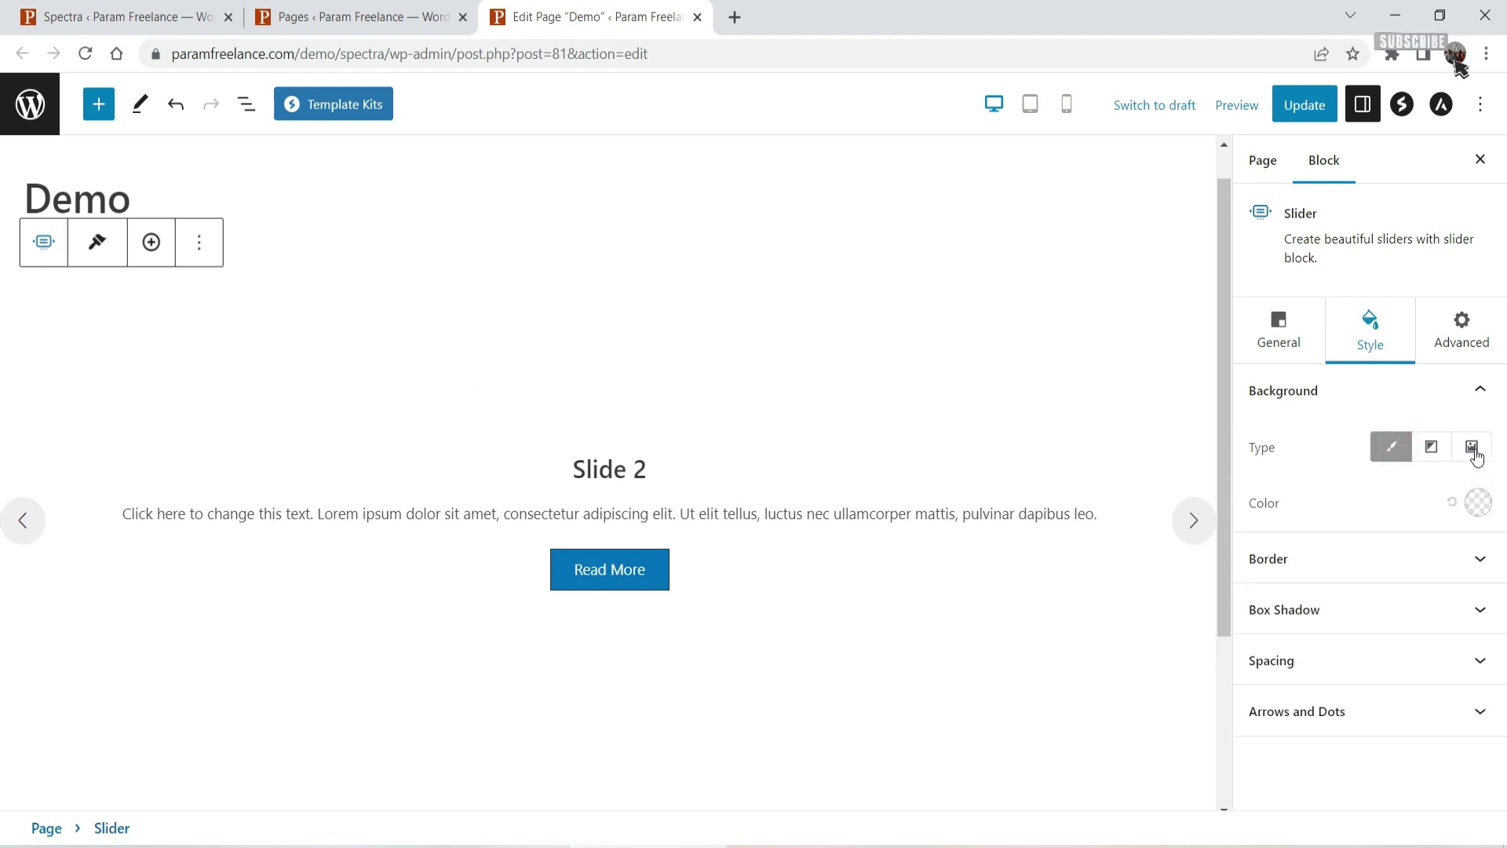
click(1478, 506)
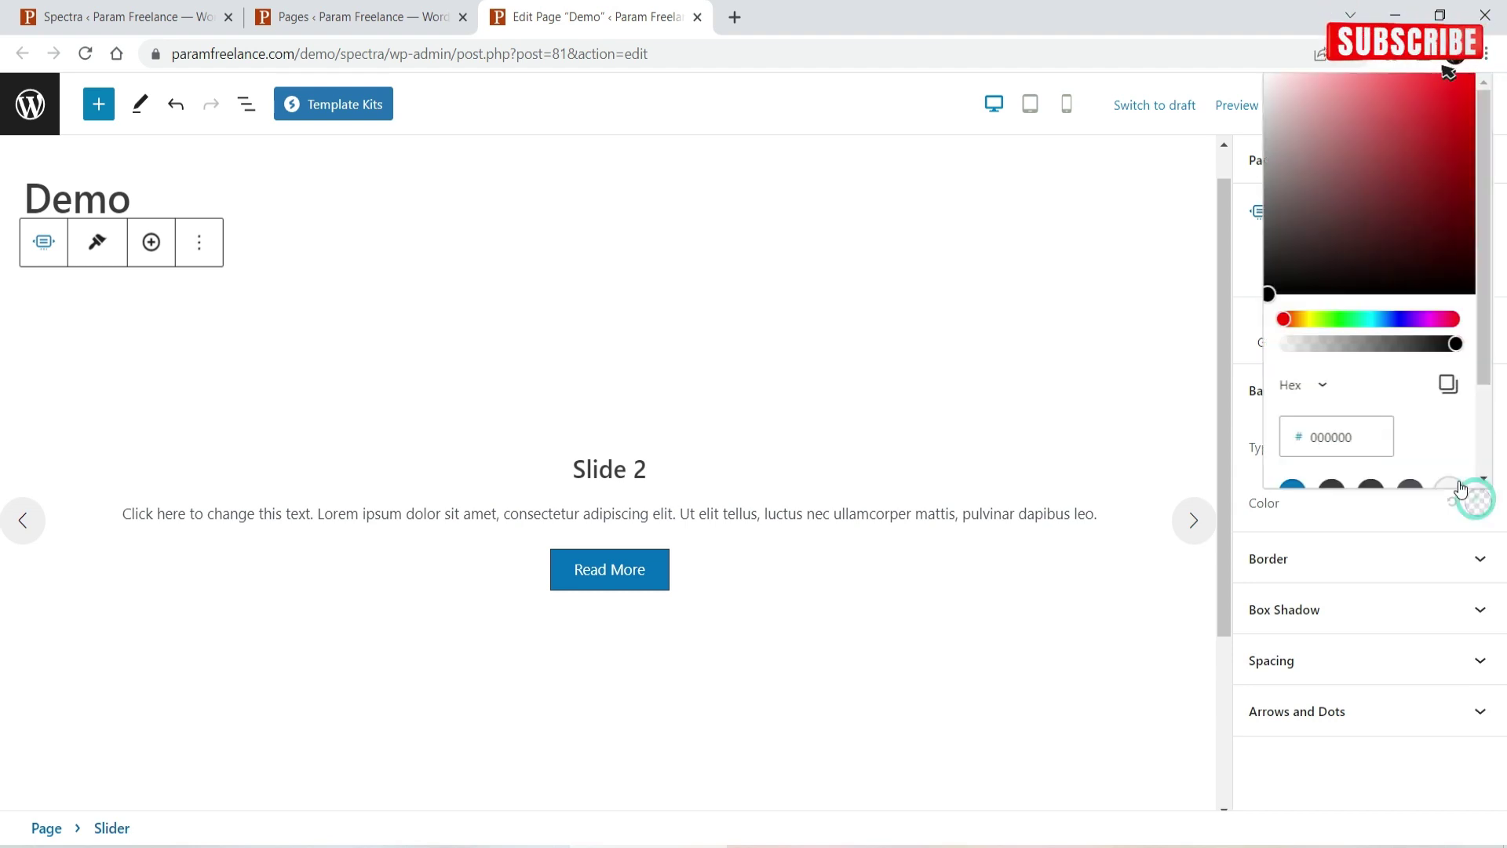
click(1415, 125)
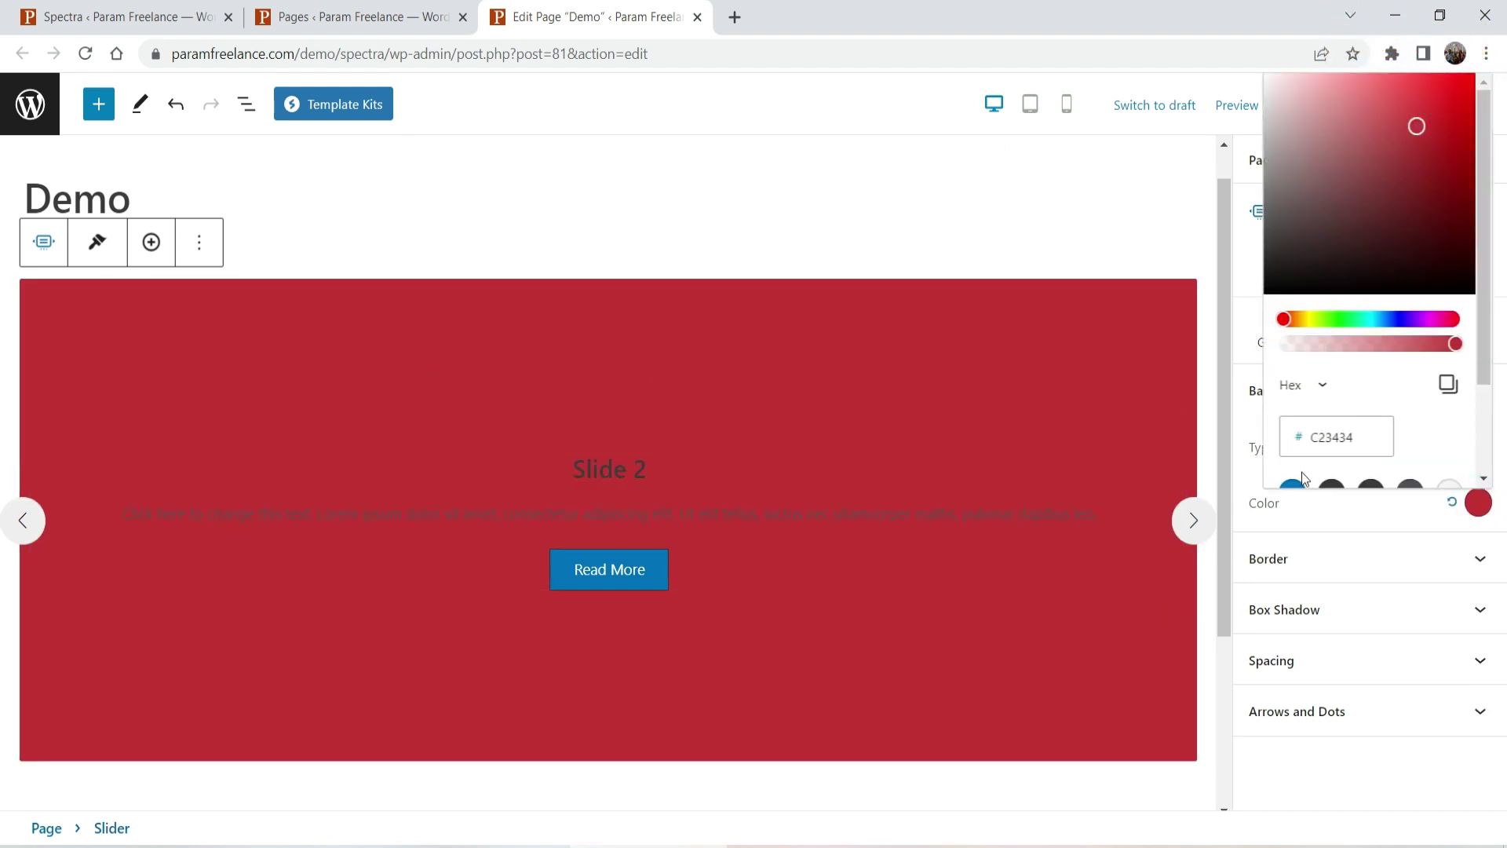
drag(1415, 134, 1439, 218)
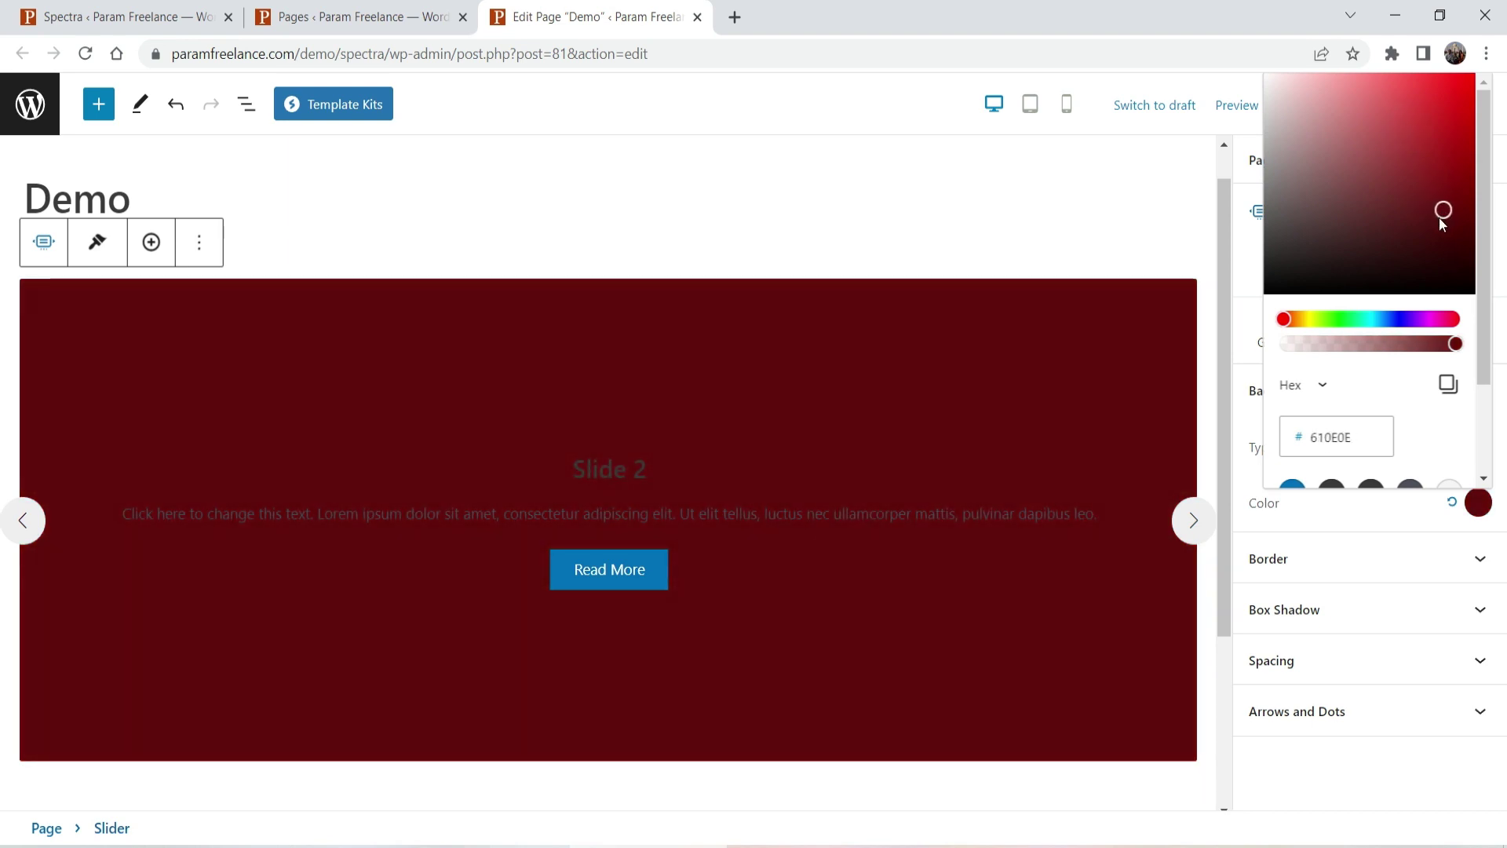
click(1236, 509)
click(1311, 569)
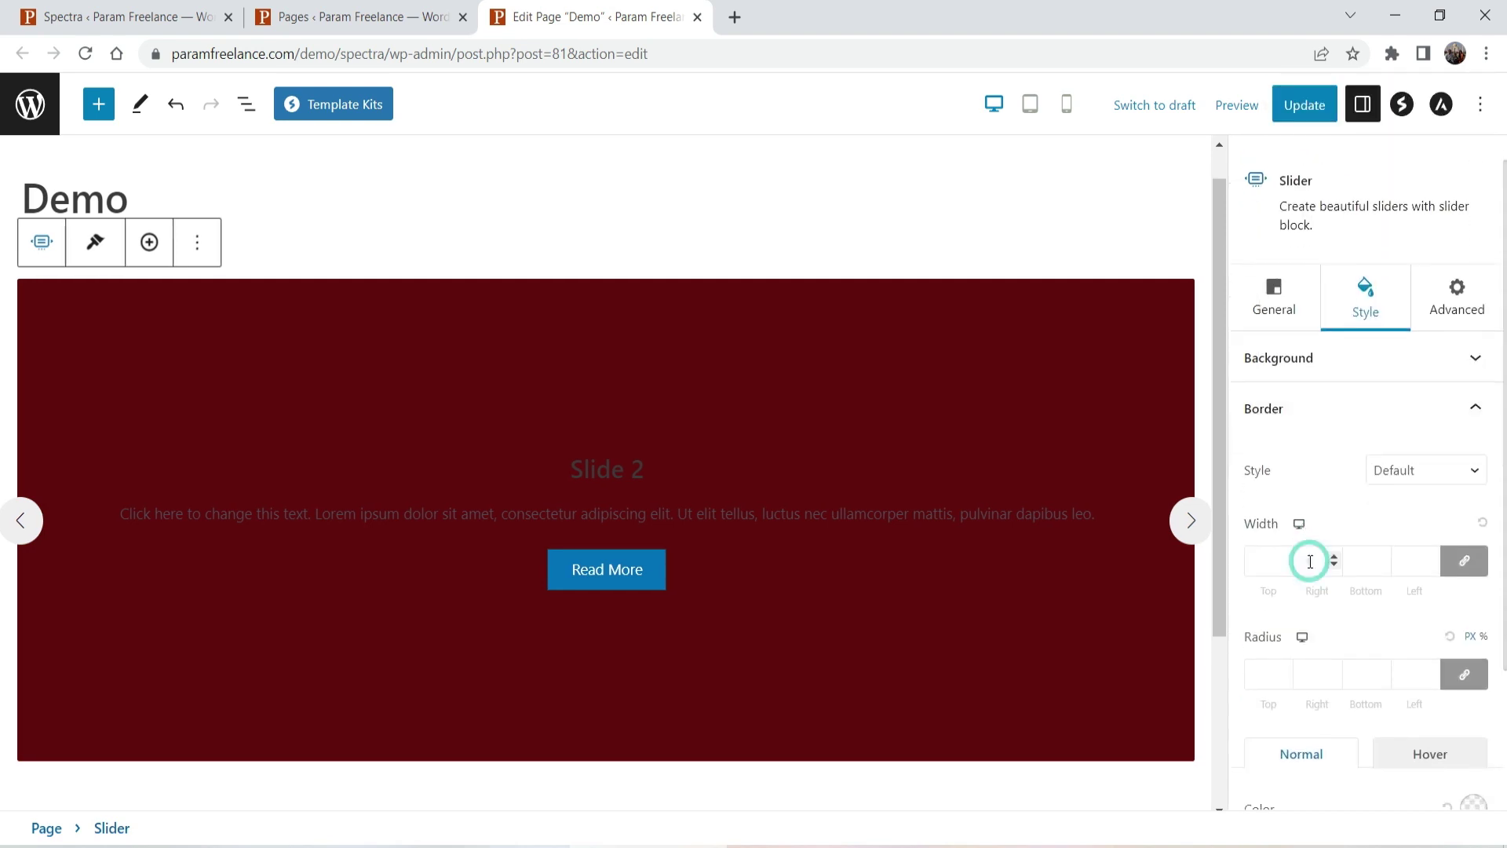
Give the slider a solid border style with a 5 px corner radius.
click(1415, 472)
click(1429, 530)
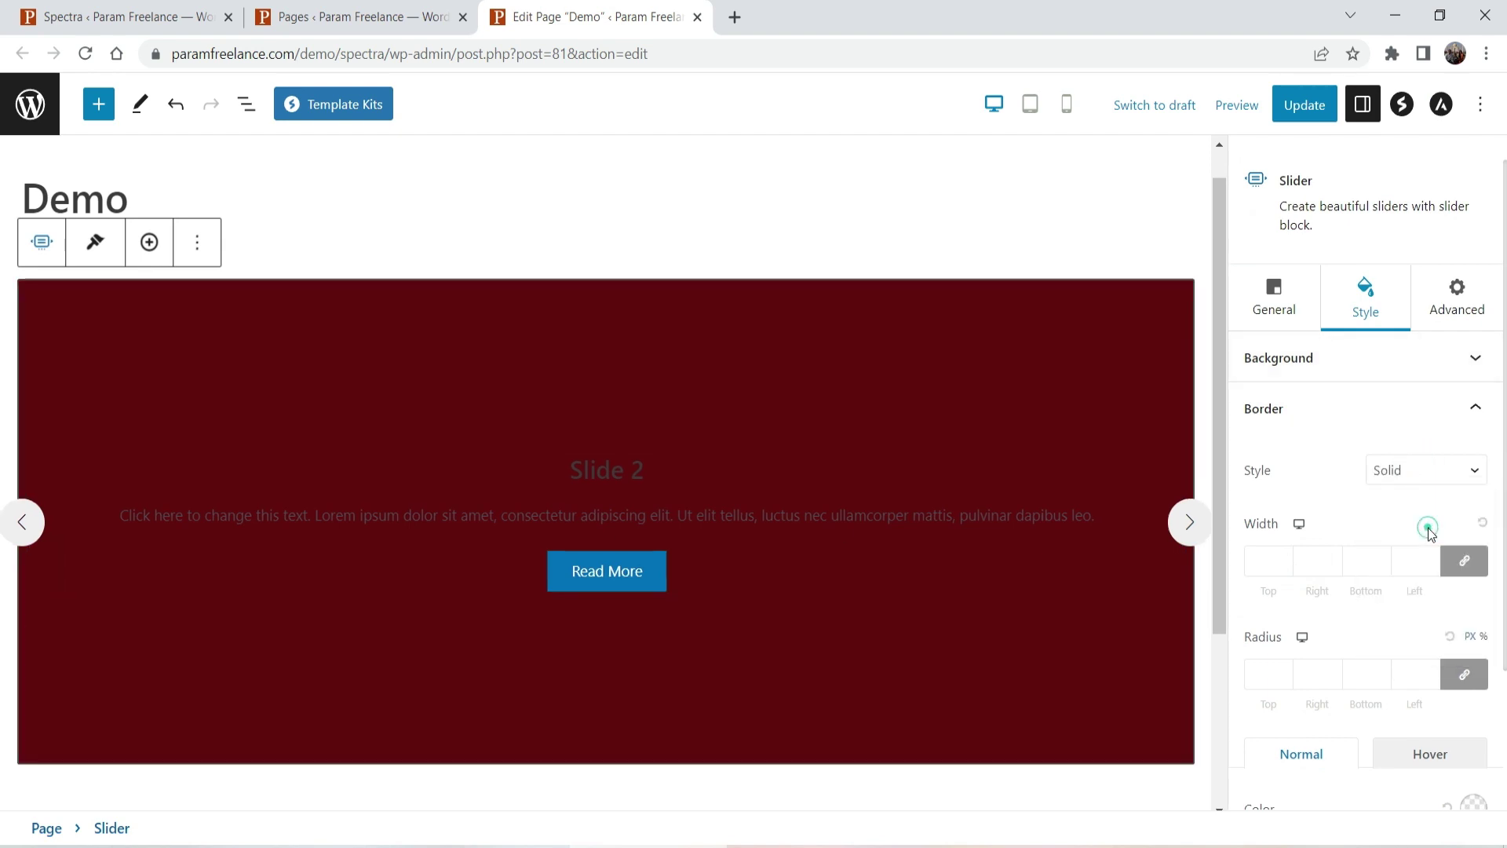
click(1287, 560)
click(1285, 556)
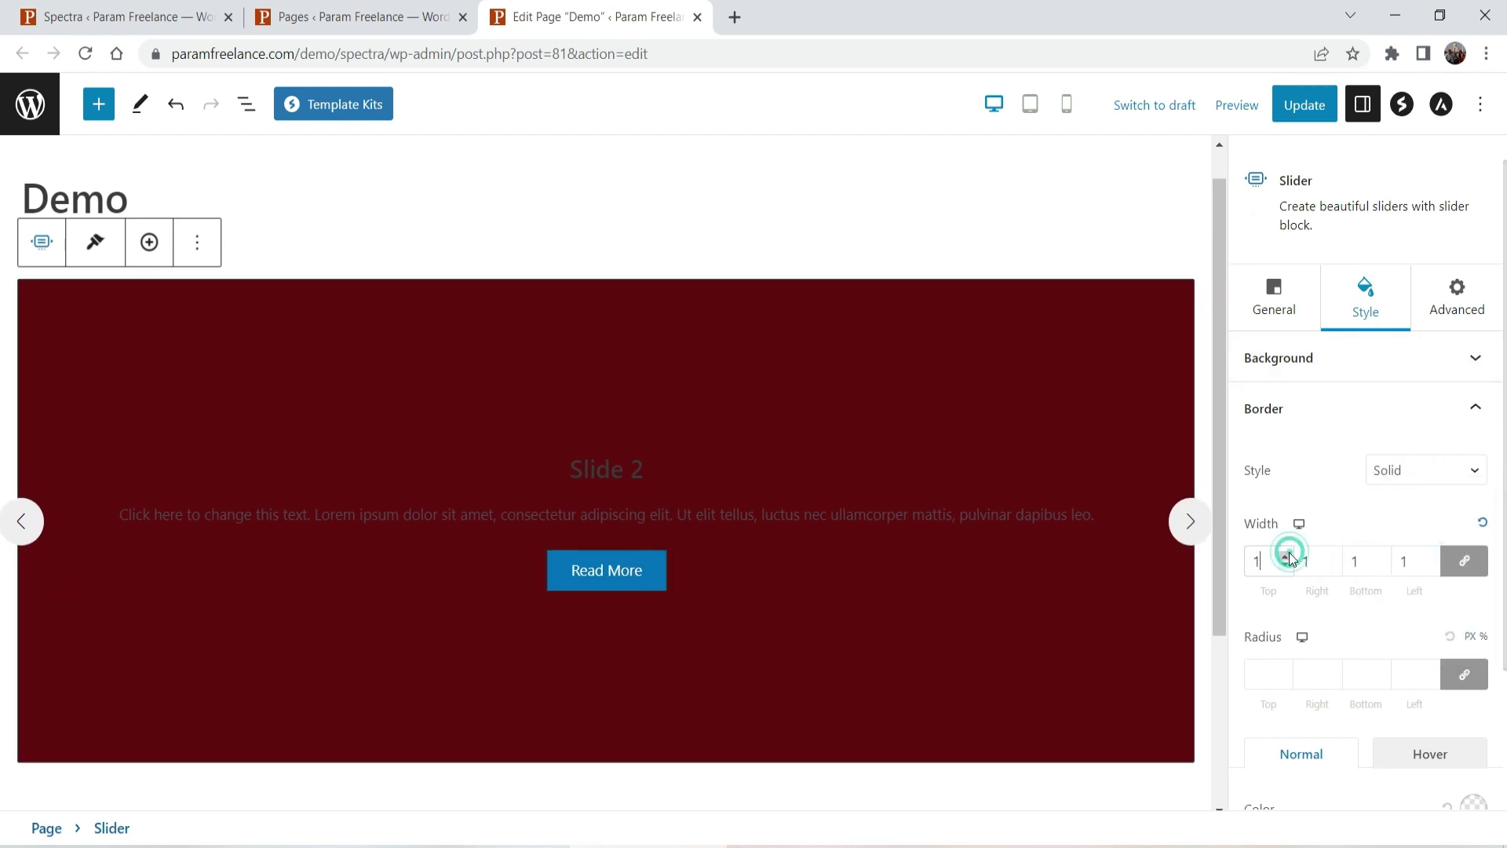
click(1269, 675)
text(5)
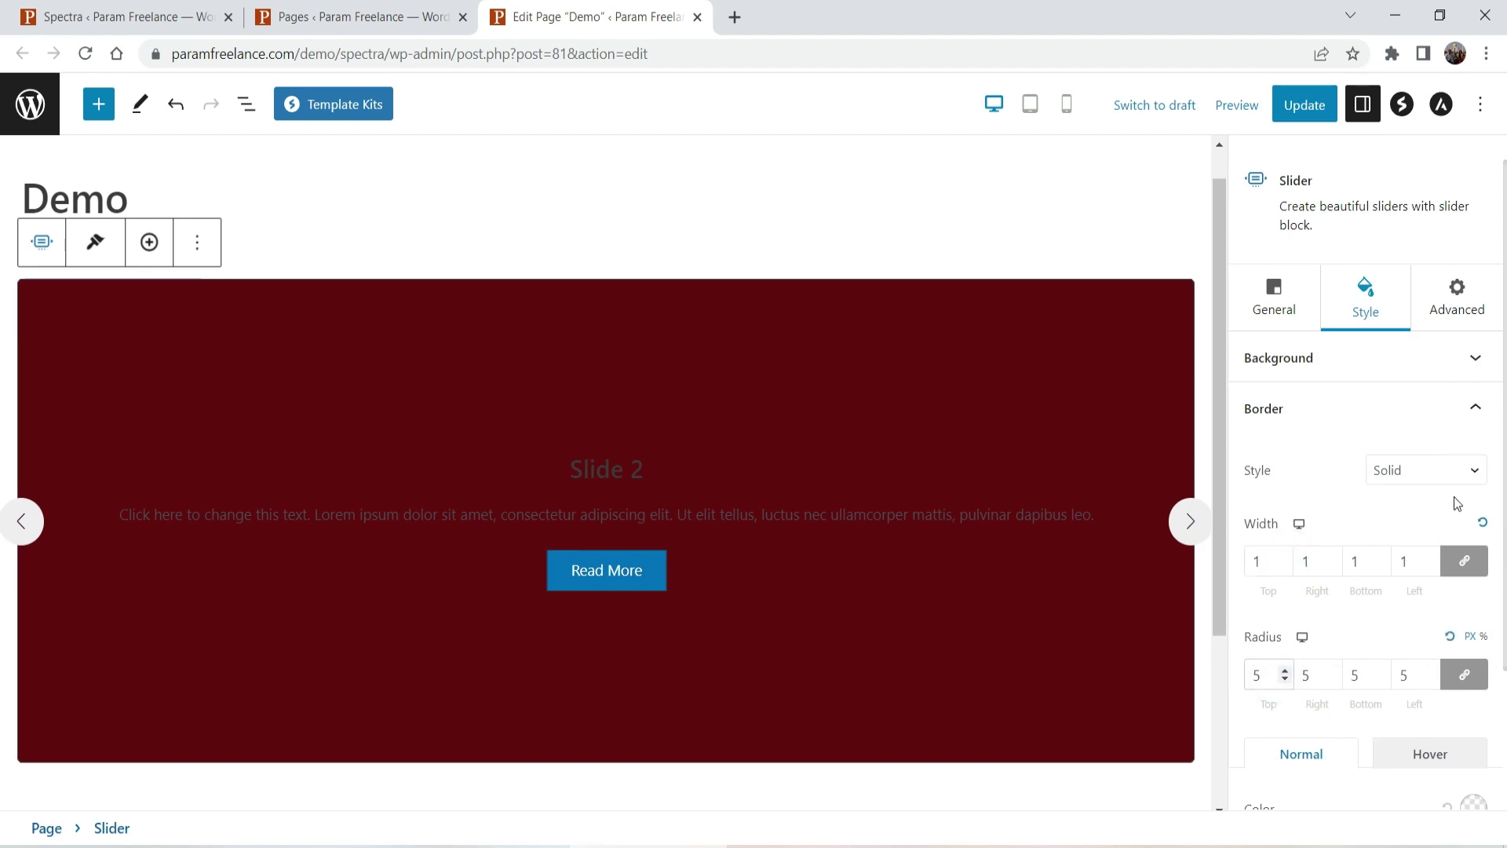
scroll(1456, 503, down, 2)
Set the border colour to yellow-green CCD036 and the border width to 1 px.
click(1468, 626)
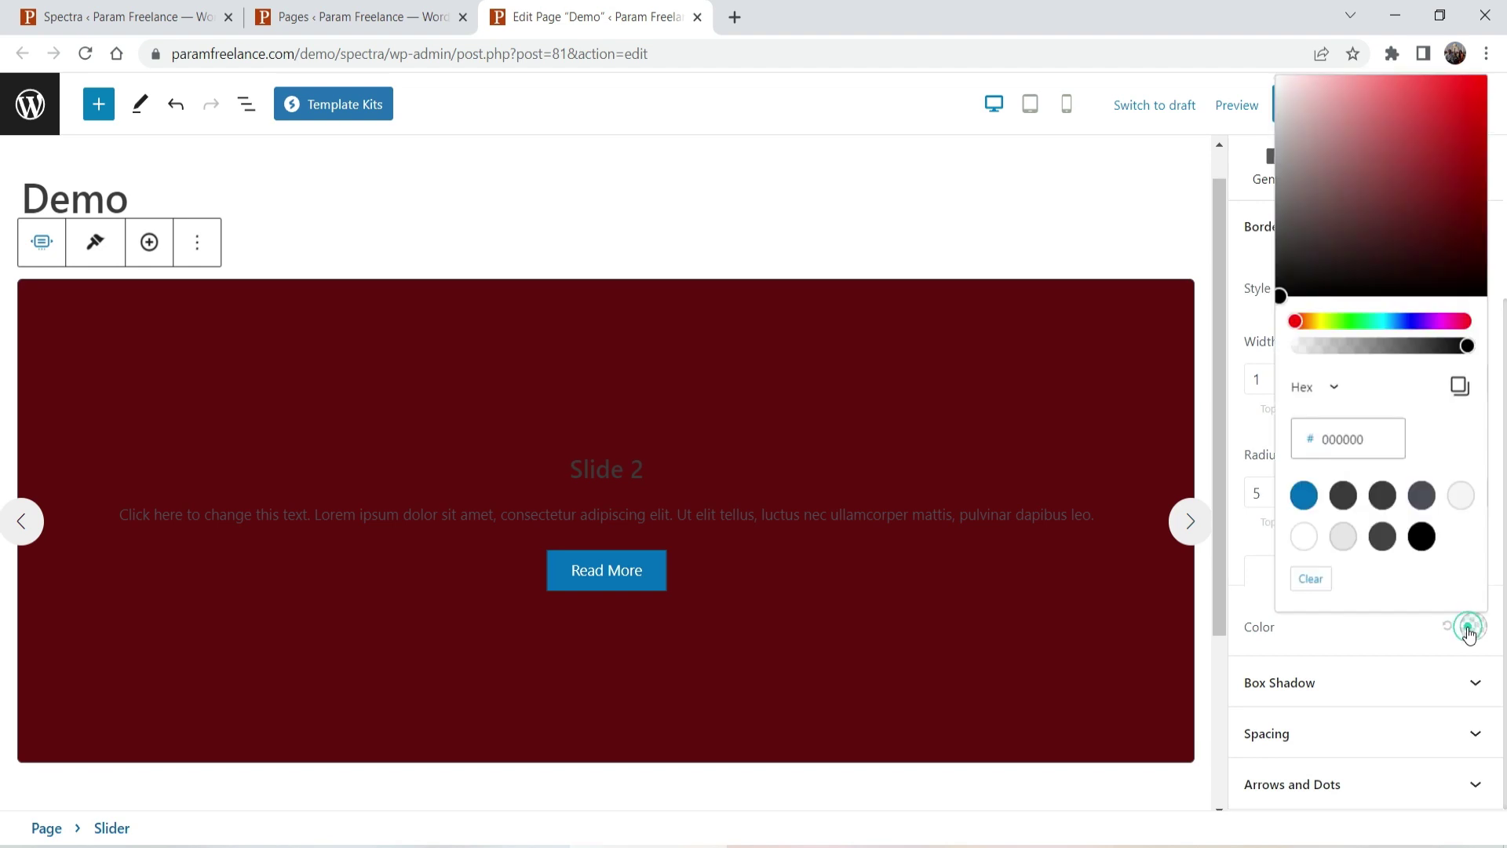
click(1327, 326)
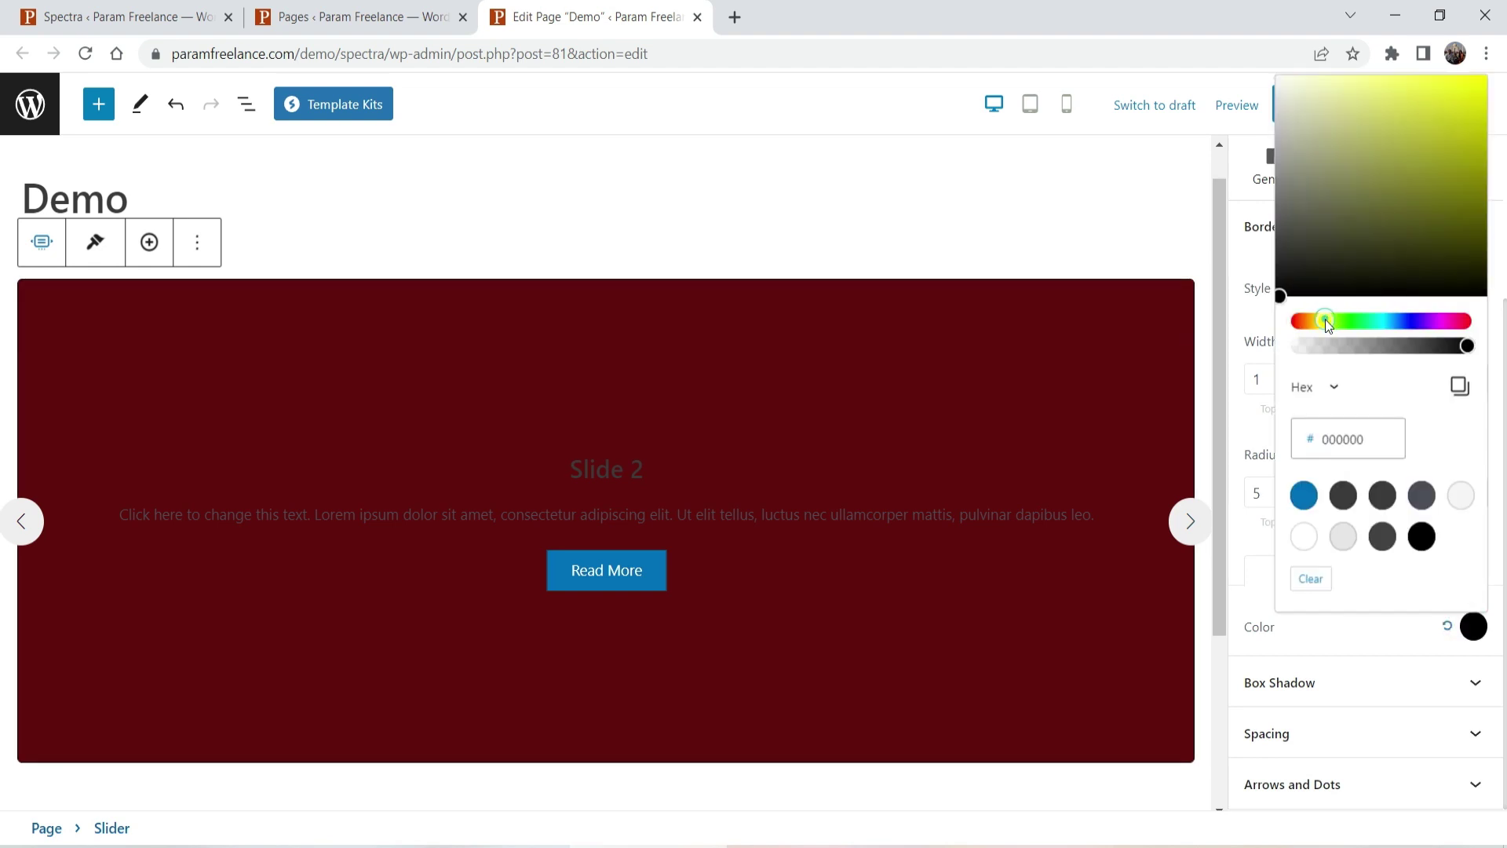
click(1430, 116)
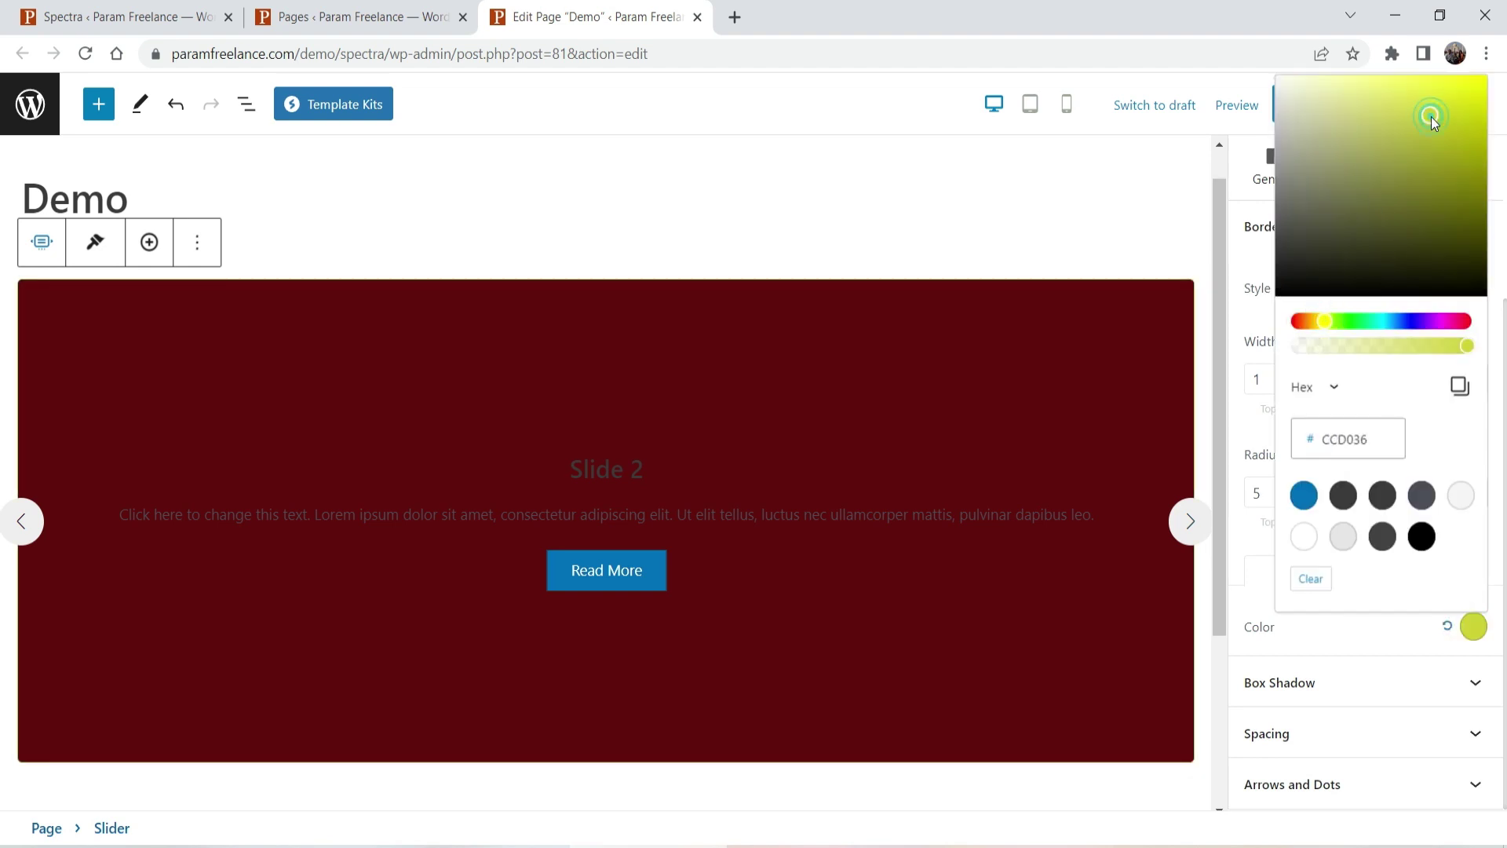
click(1264, 416)
click(1252, 385)
click(1285, 376)
click(1285, 375)
click(1285, 375)
click(1285, 375)
click(1285, 375)
click(1285, 375)
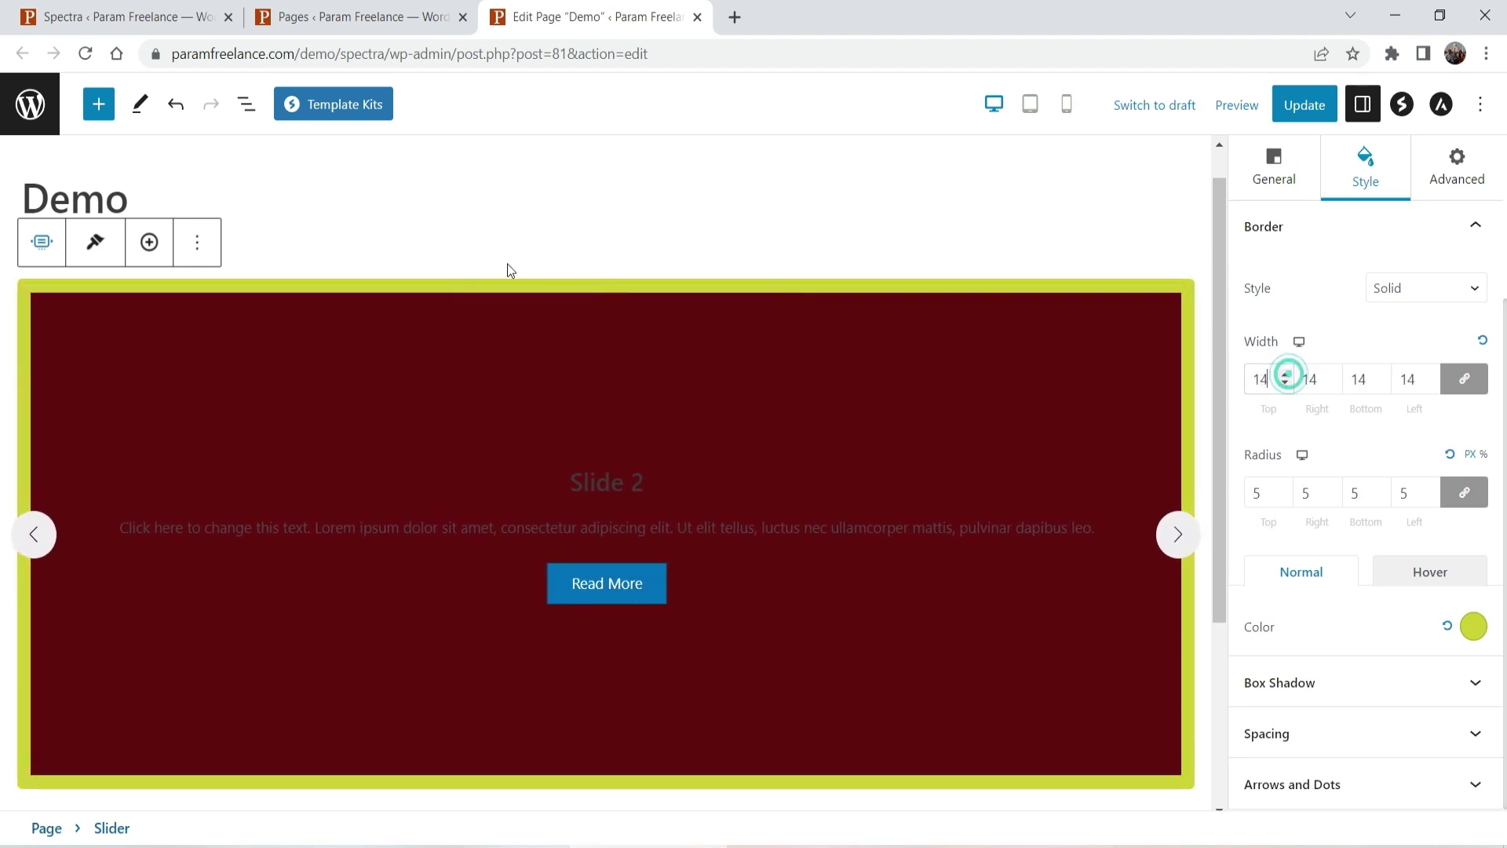
double_click(1254, 379)
text(1)
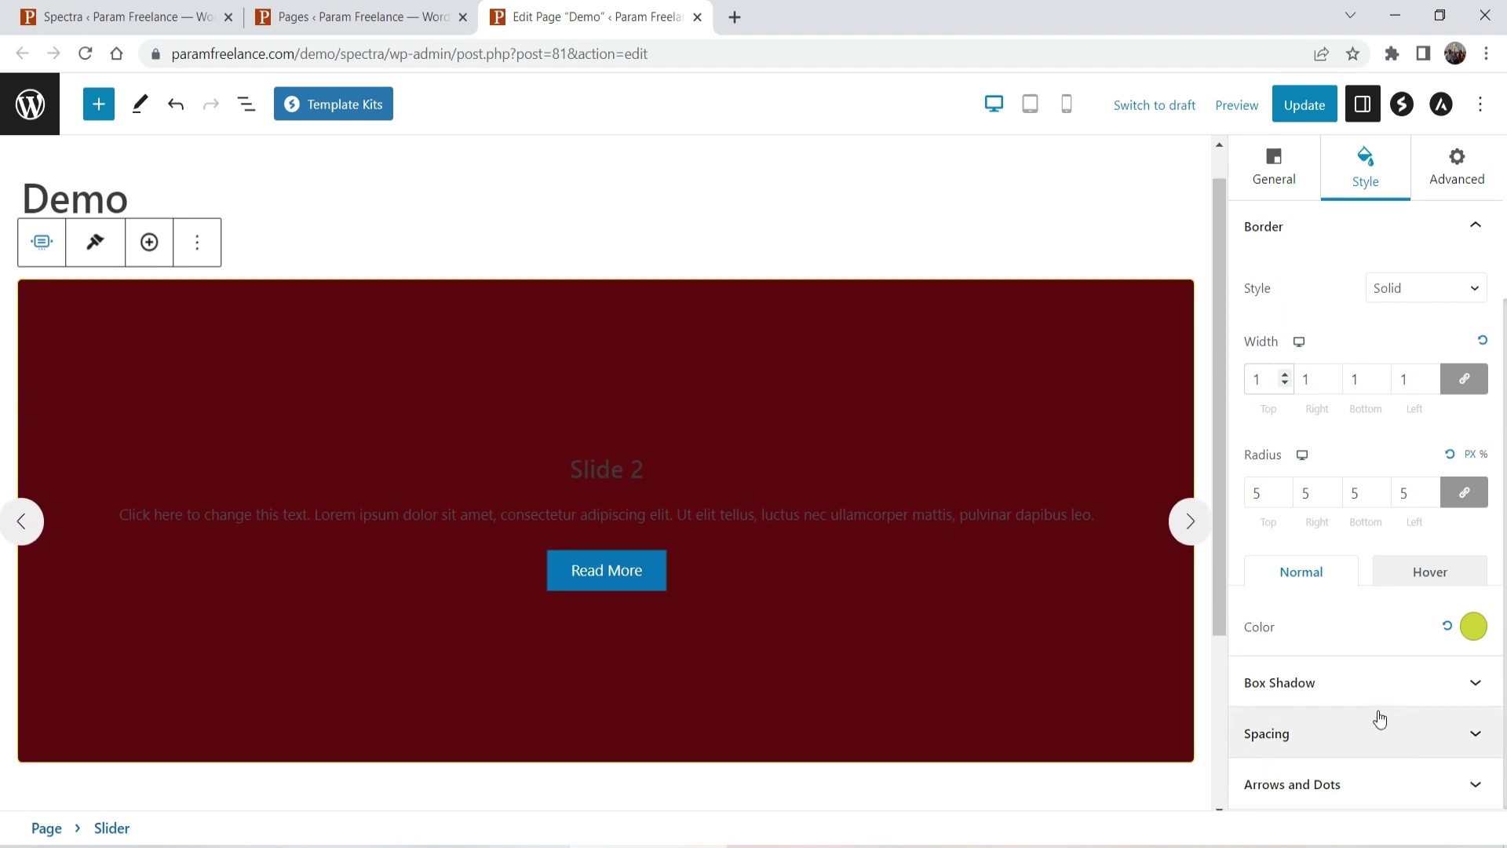
Apply the second Box Shadow preset with horizontal offset 15 and vertical offset 18.
click(1366, 682)
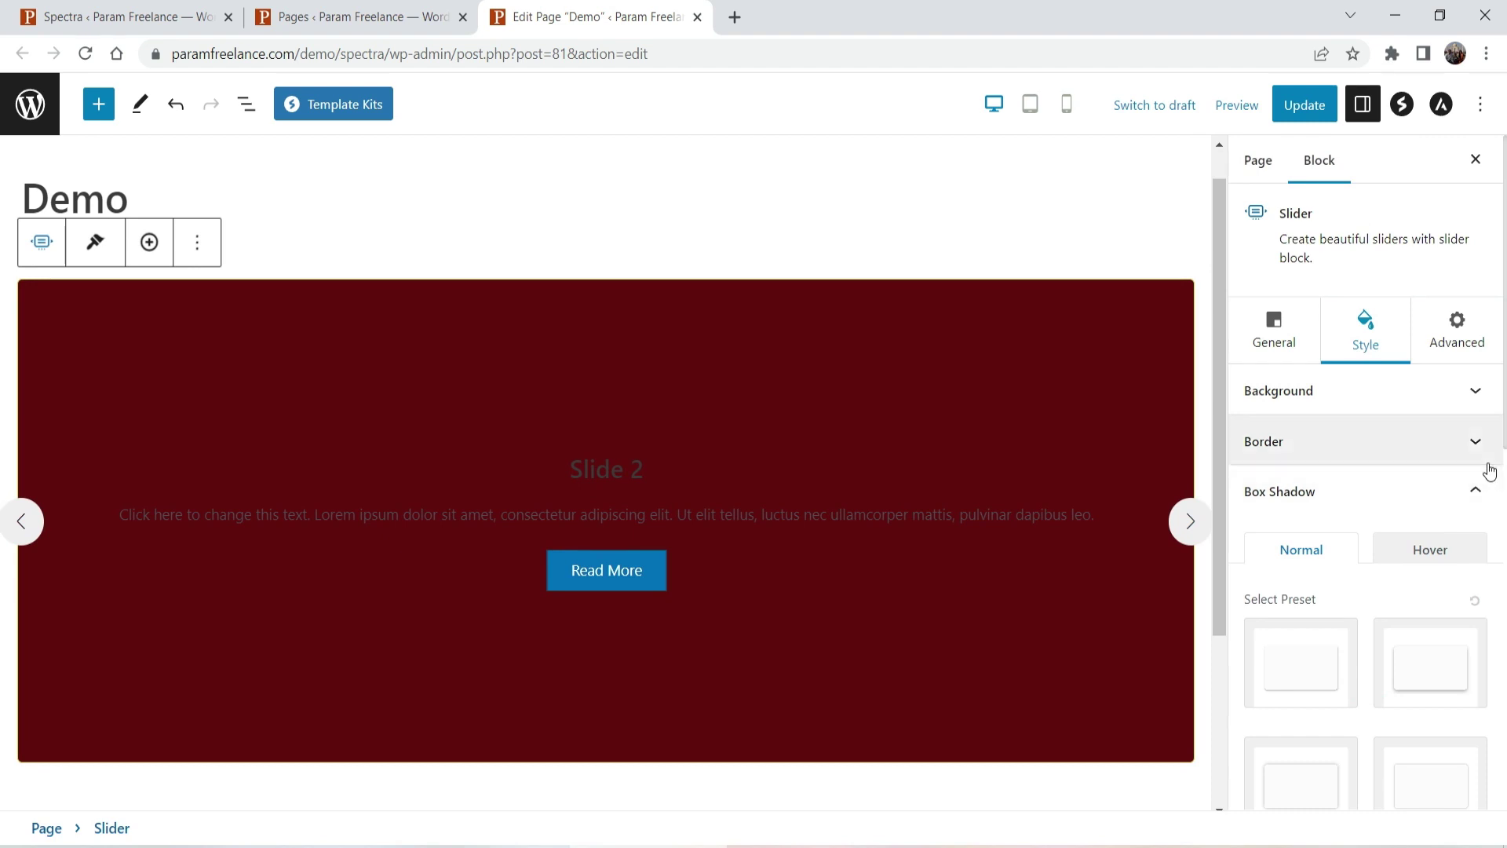
scroll(1479, 460, down, 4)
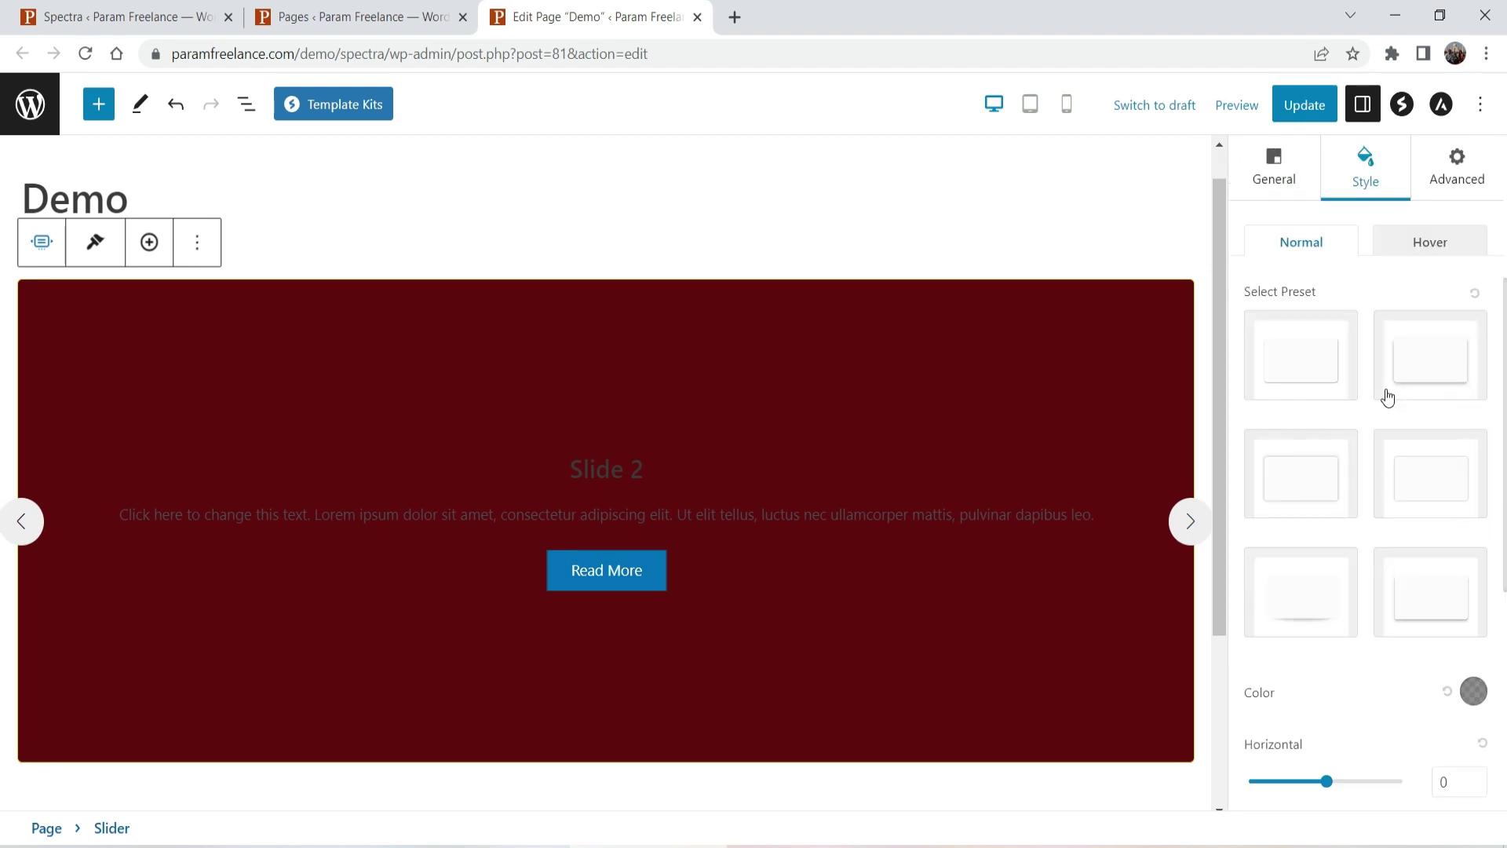
click(1432, 379)
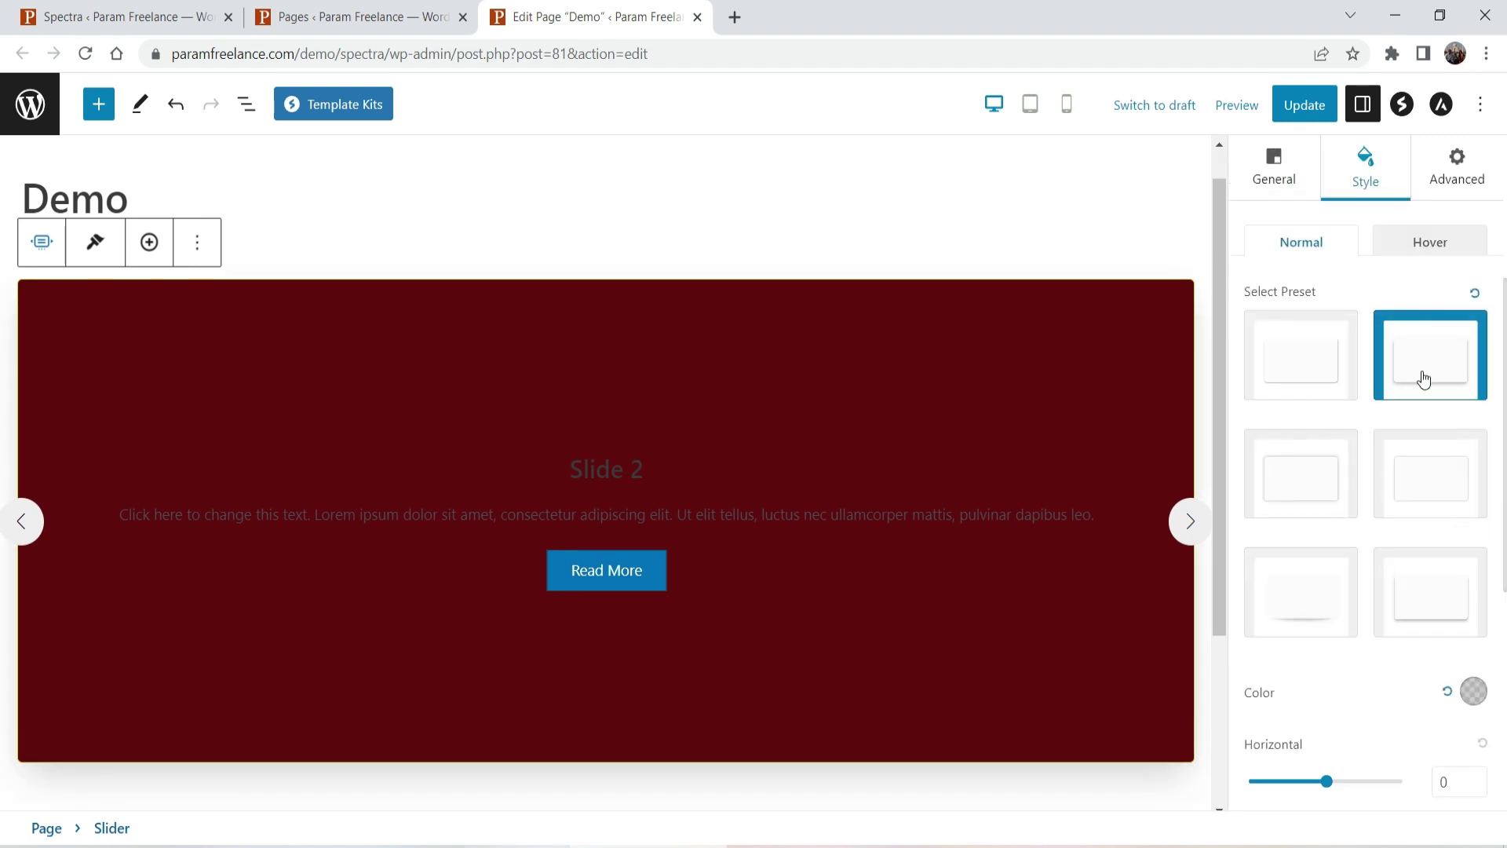
scroll(1449, 485, down, 4)
mouse_move(1330, 482)
mouse_down()
mouse_move(1346, 483)
mouse_move(1334, 473)
mouse_up()
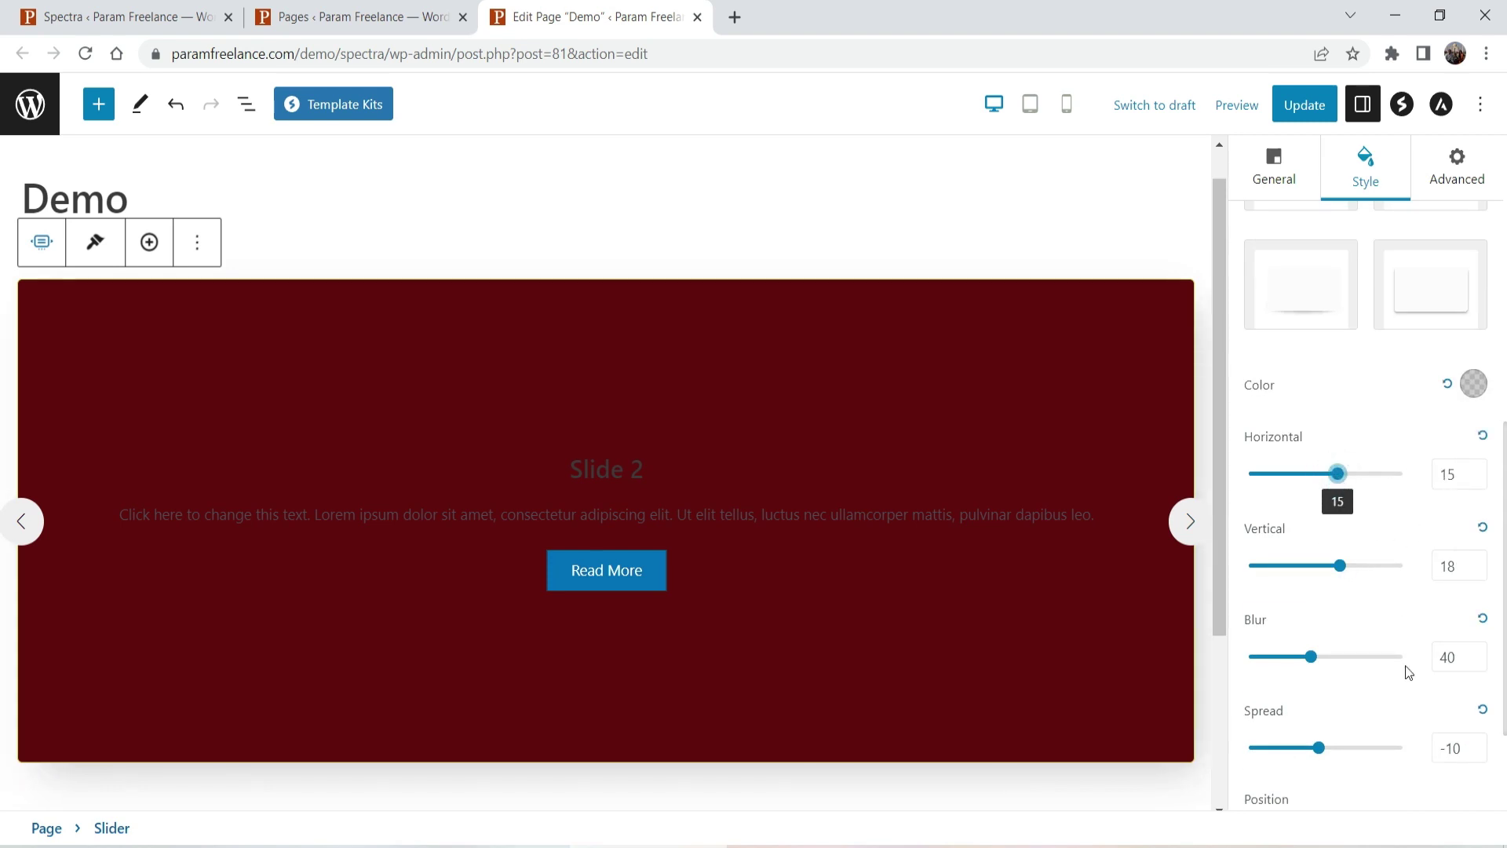
scroll(1406, 673, down, 2)
drag(1319, 590, 1330, 593)
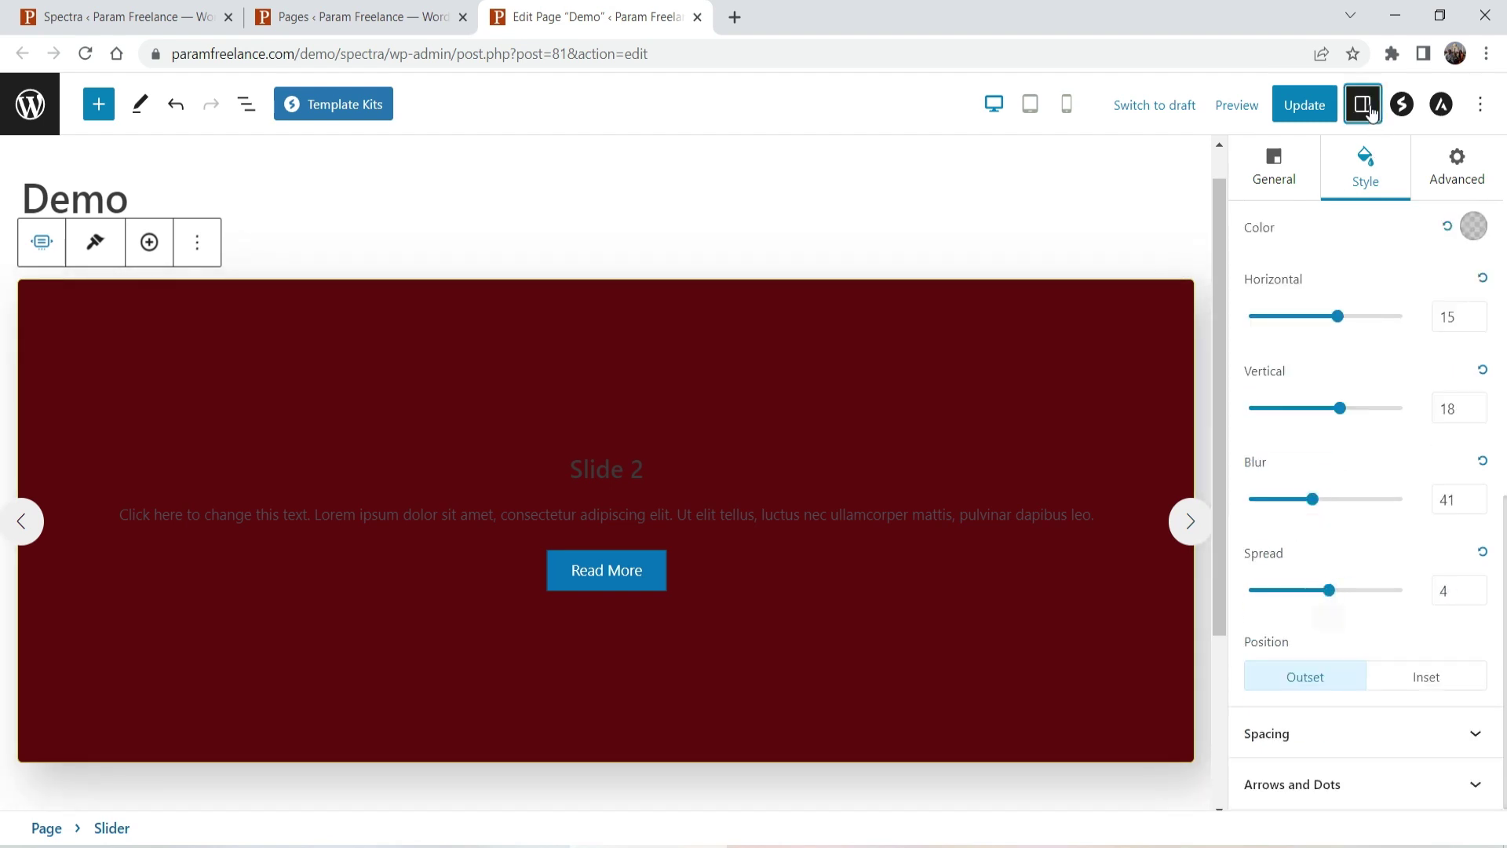
Give the slider 10 px padding on every side in its Spacing settings.
click(1363, 105)
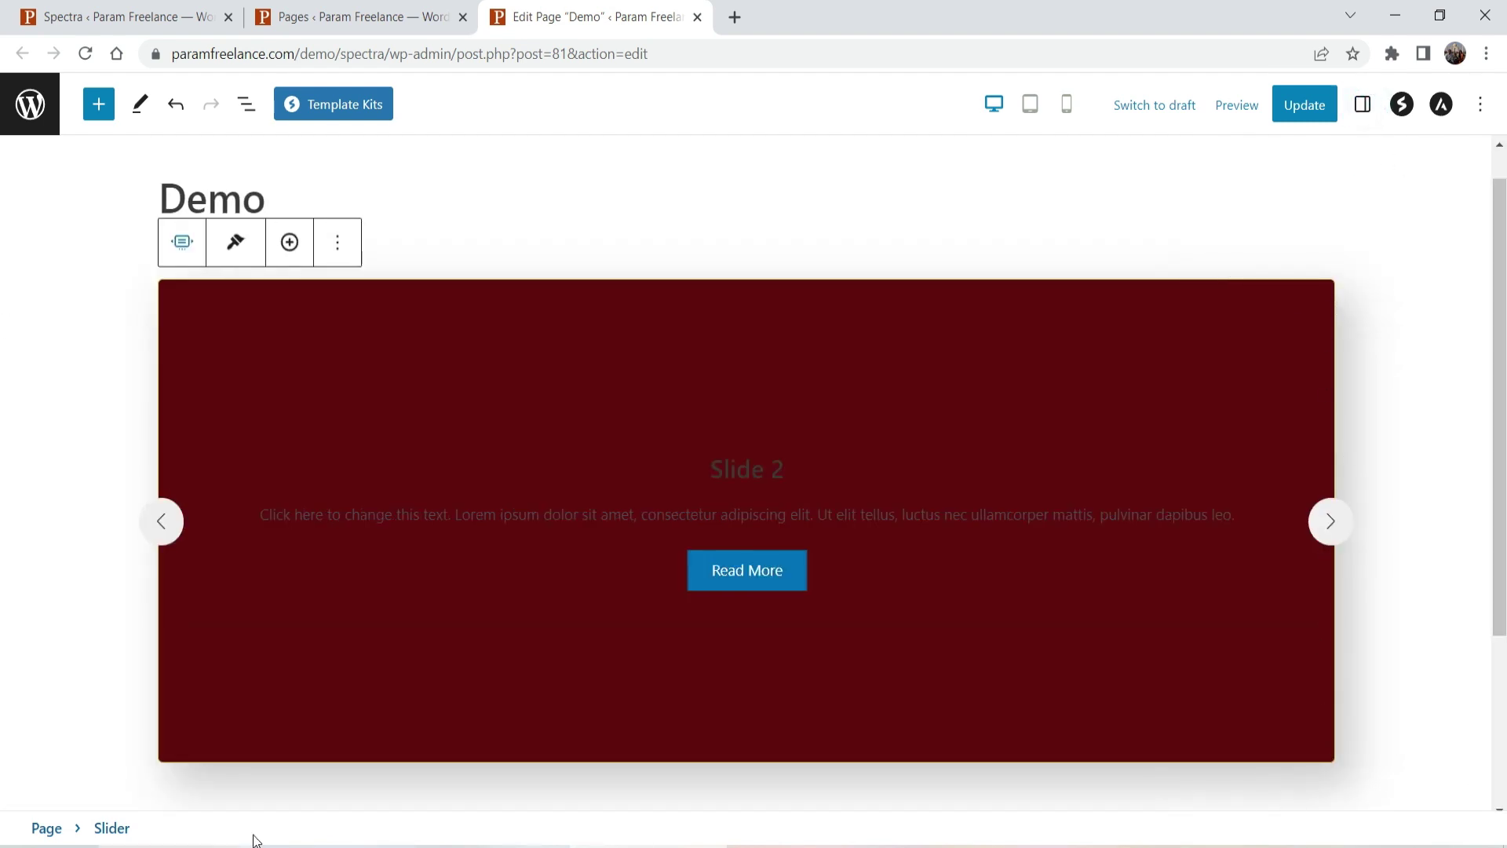
key(ctrl+shift+comma)
click(1363, 728)
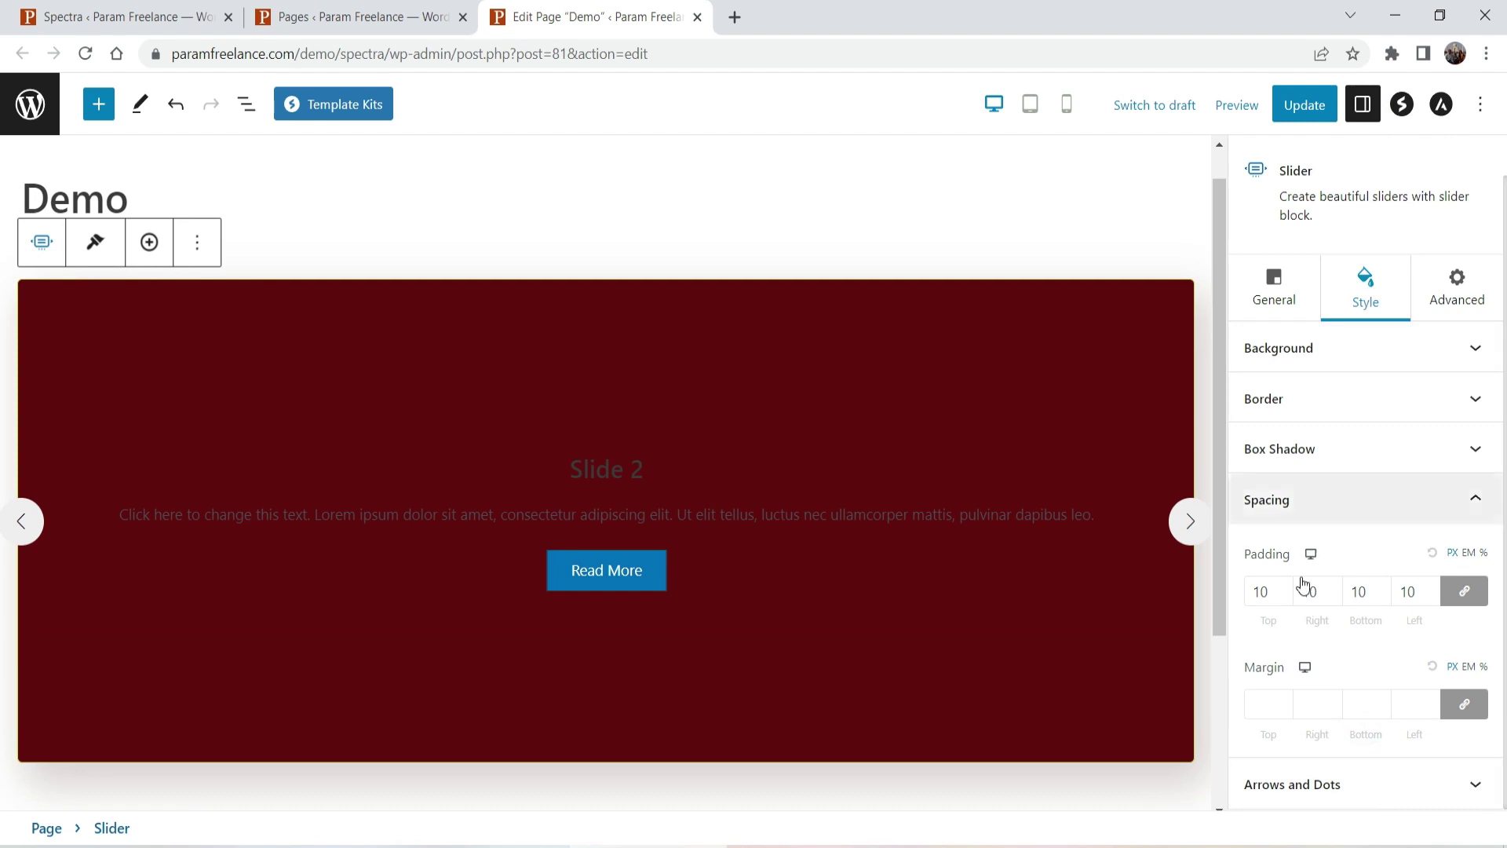
click(1244, 595)
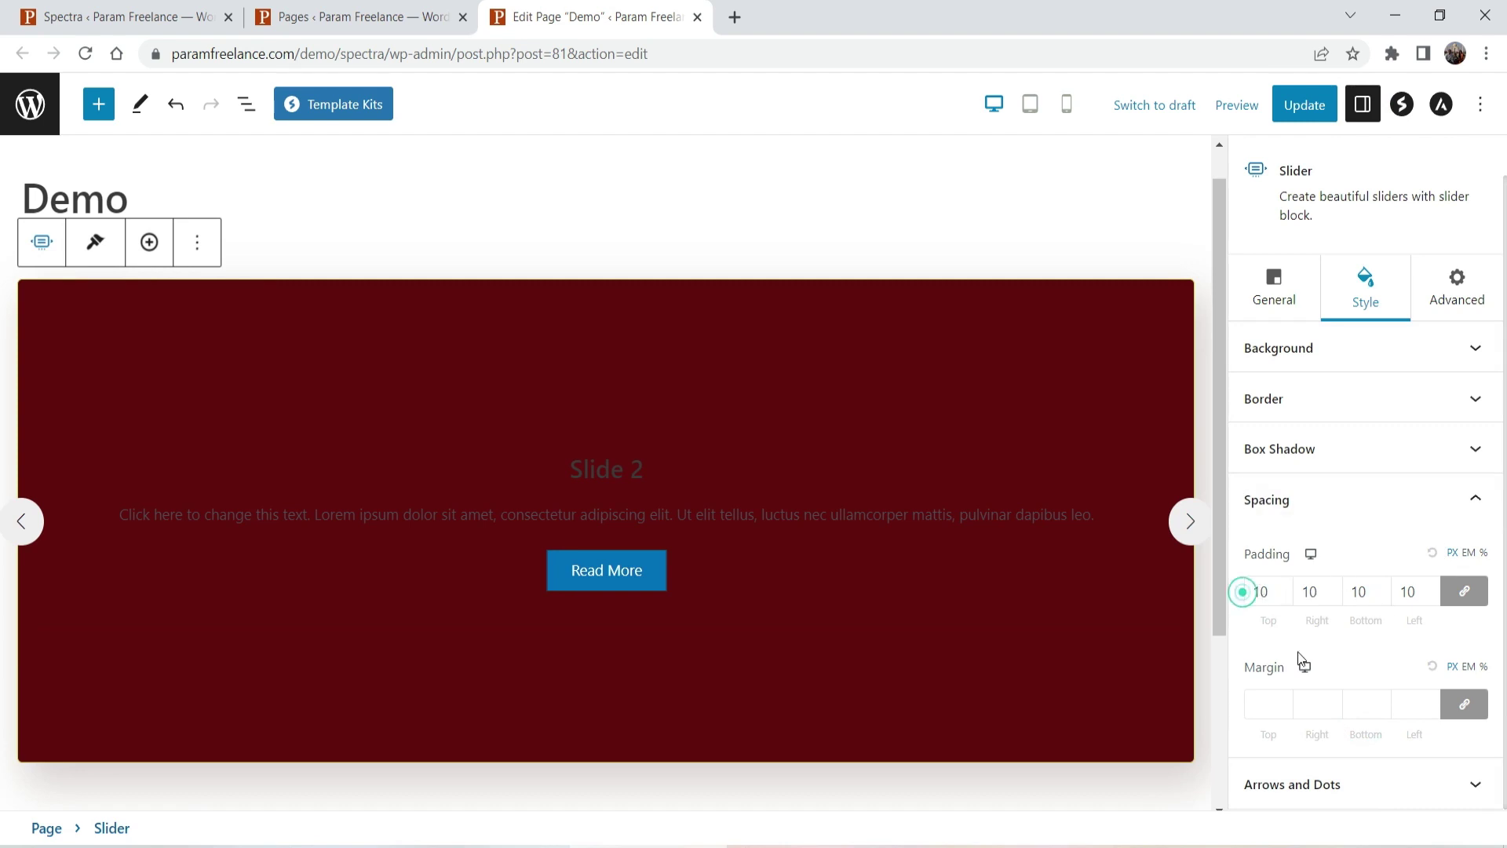
Give the navigation arrows black backgrounds and light F8F2F2 icons, then preview Slide 3.
click(1348, 784)
scroll(1303, 276, down, 2)
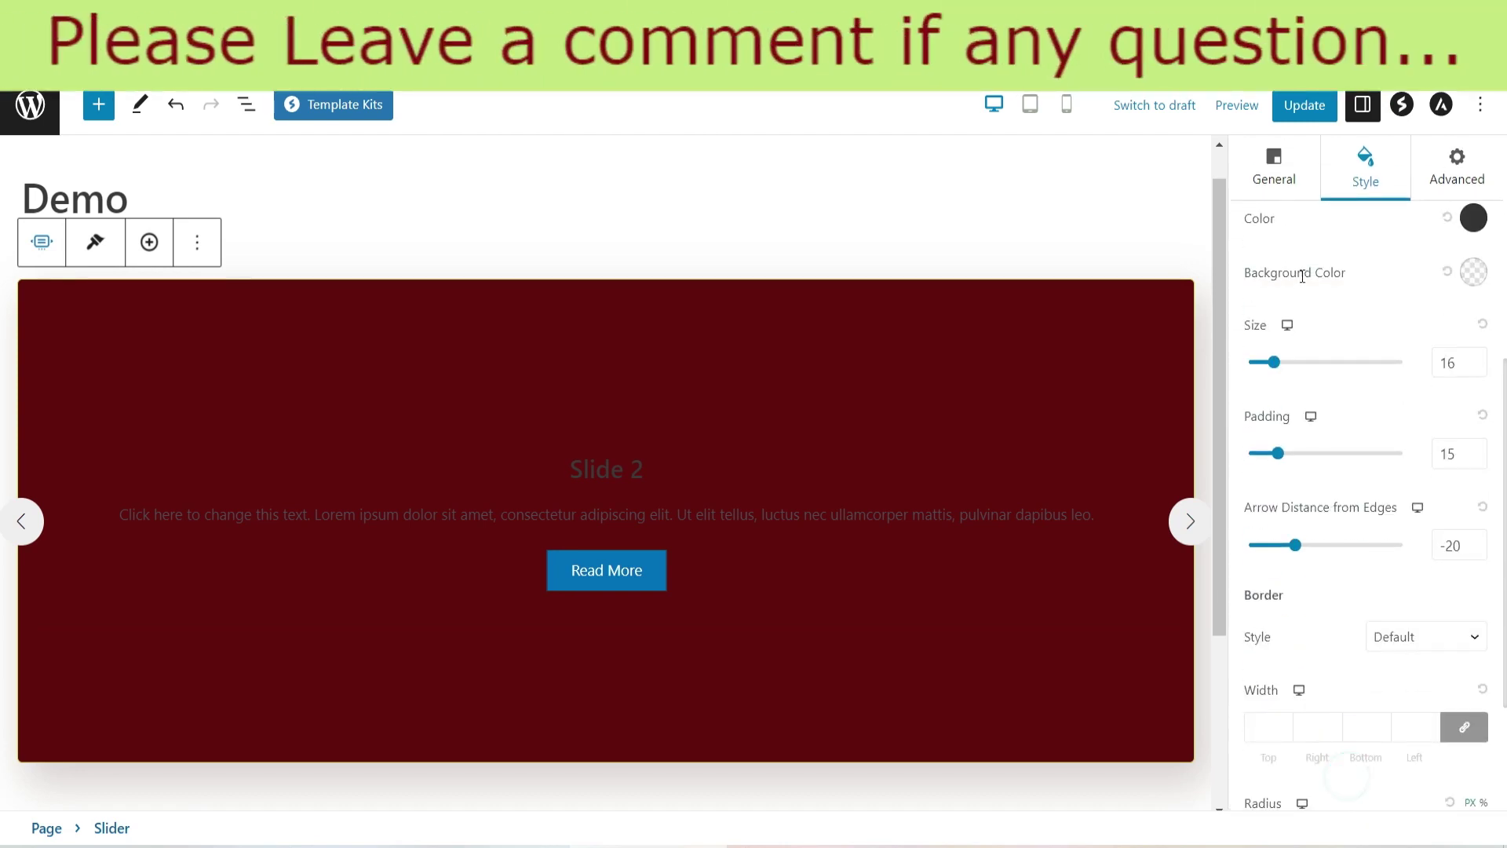
scroll(1470, 295, up, 2)
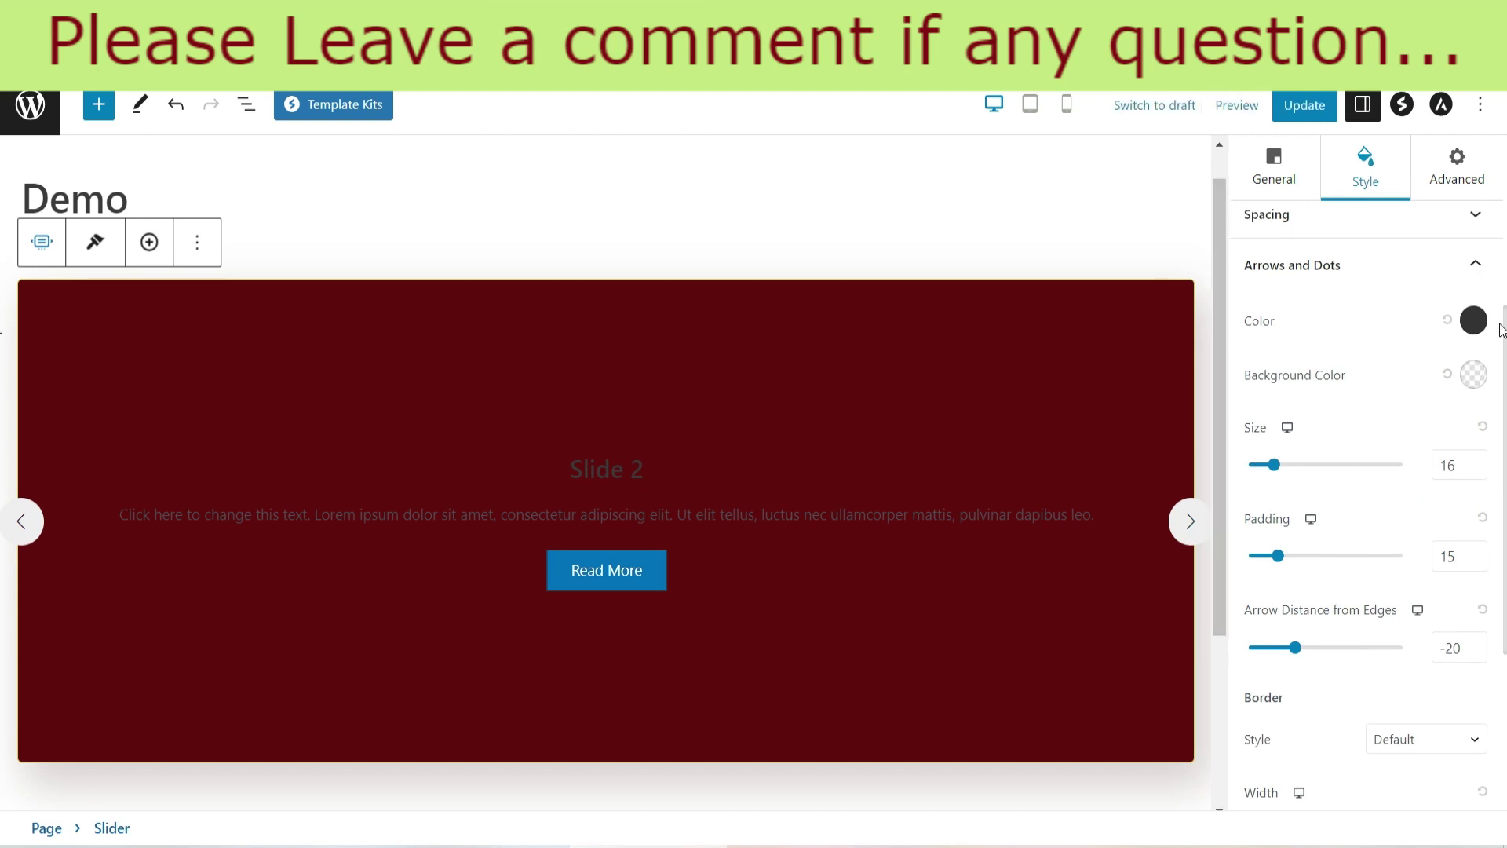
click(1473, 374)
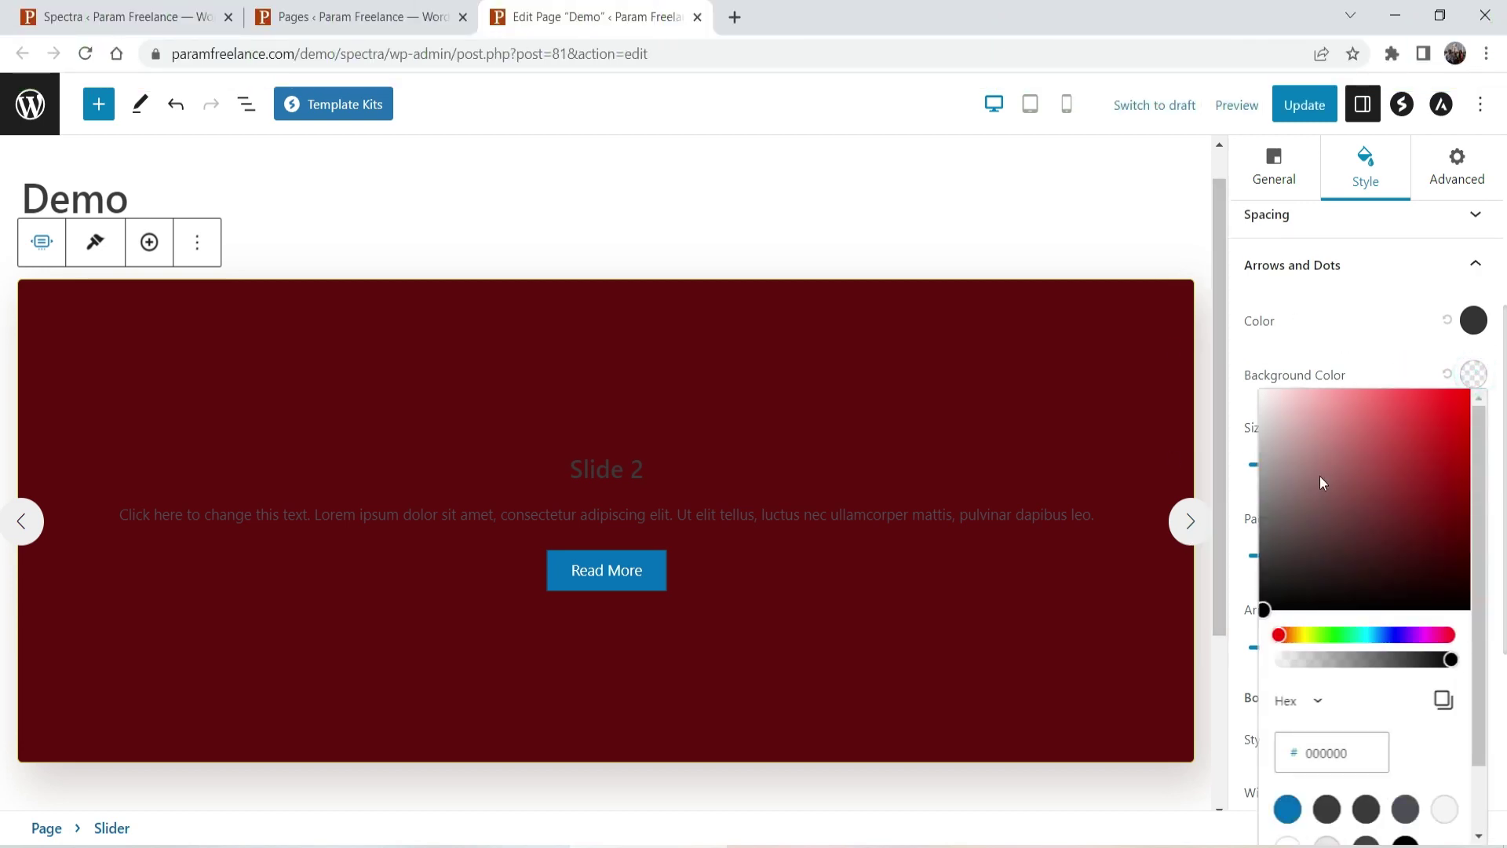
click(1385, 635)
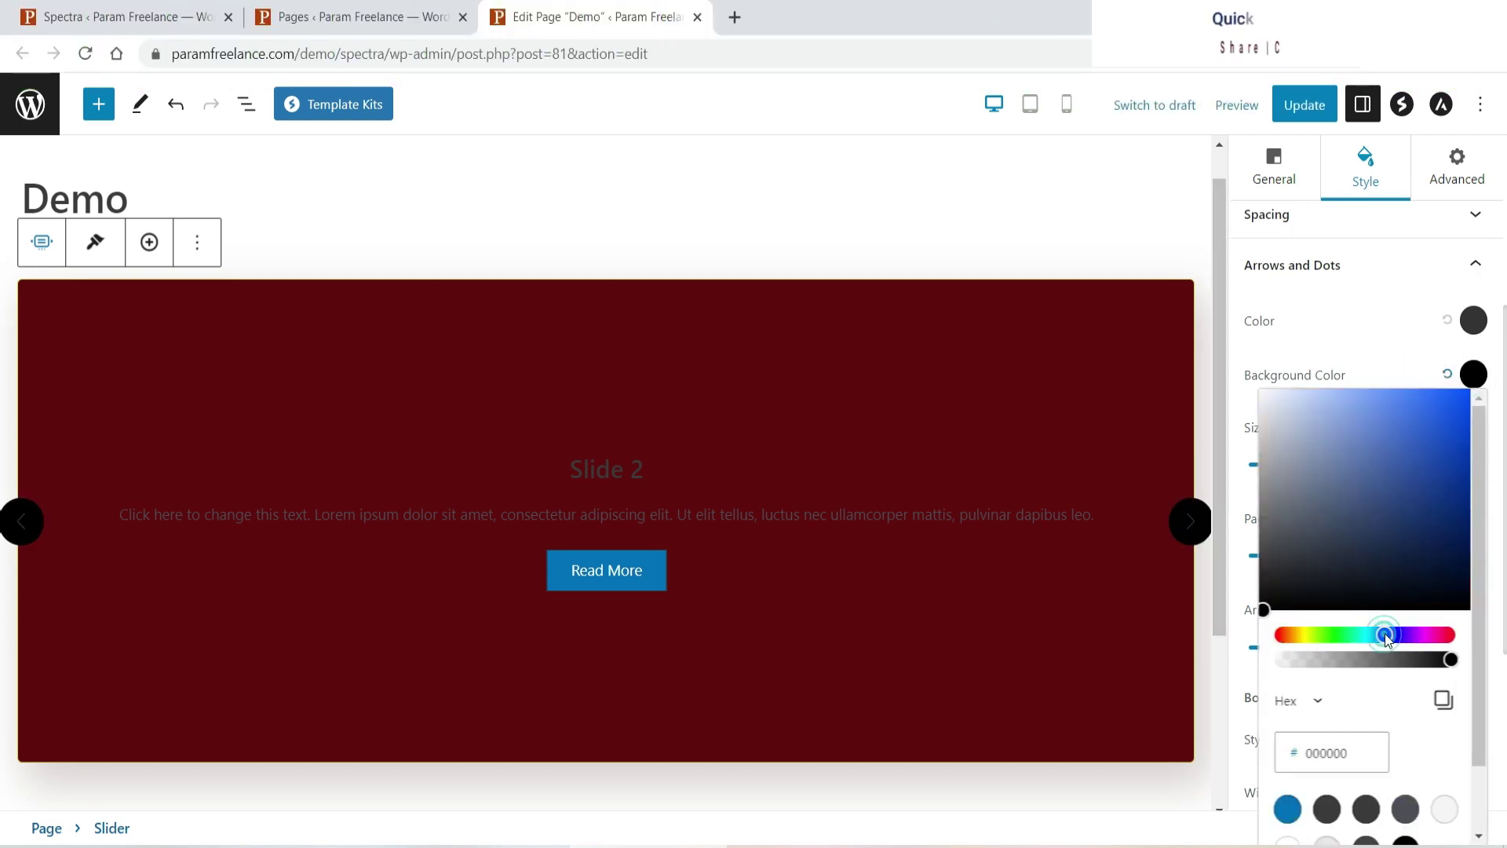
click(1474, 319)
click(1268, 342)
click(1192, 531)
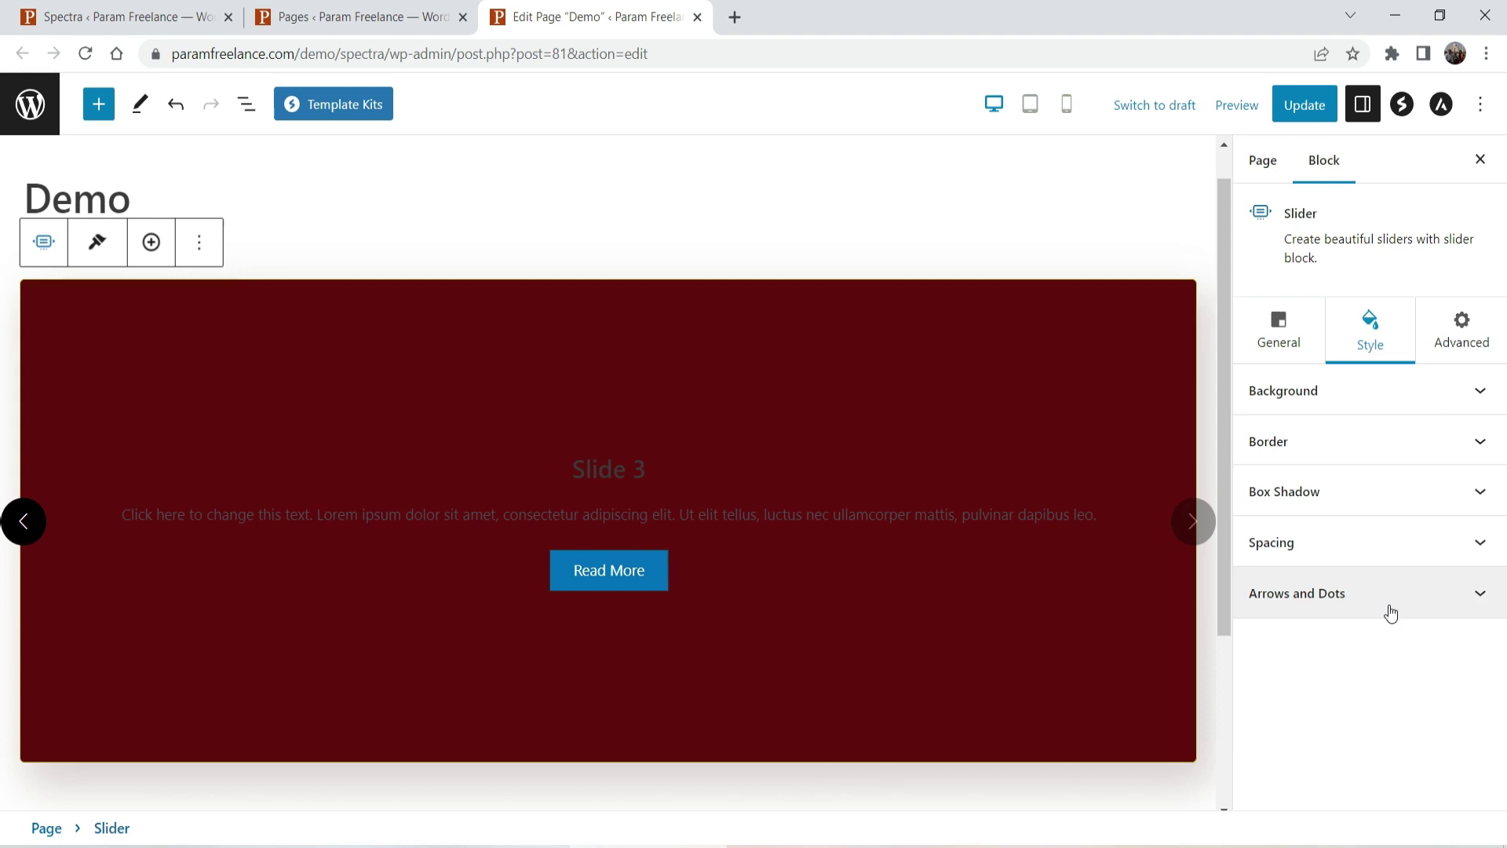
click(1458, 334)
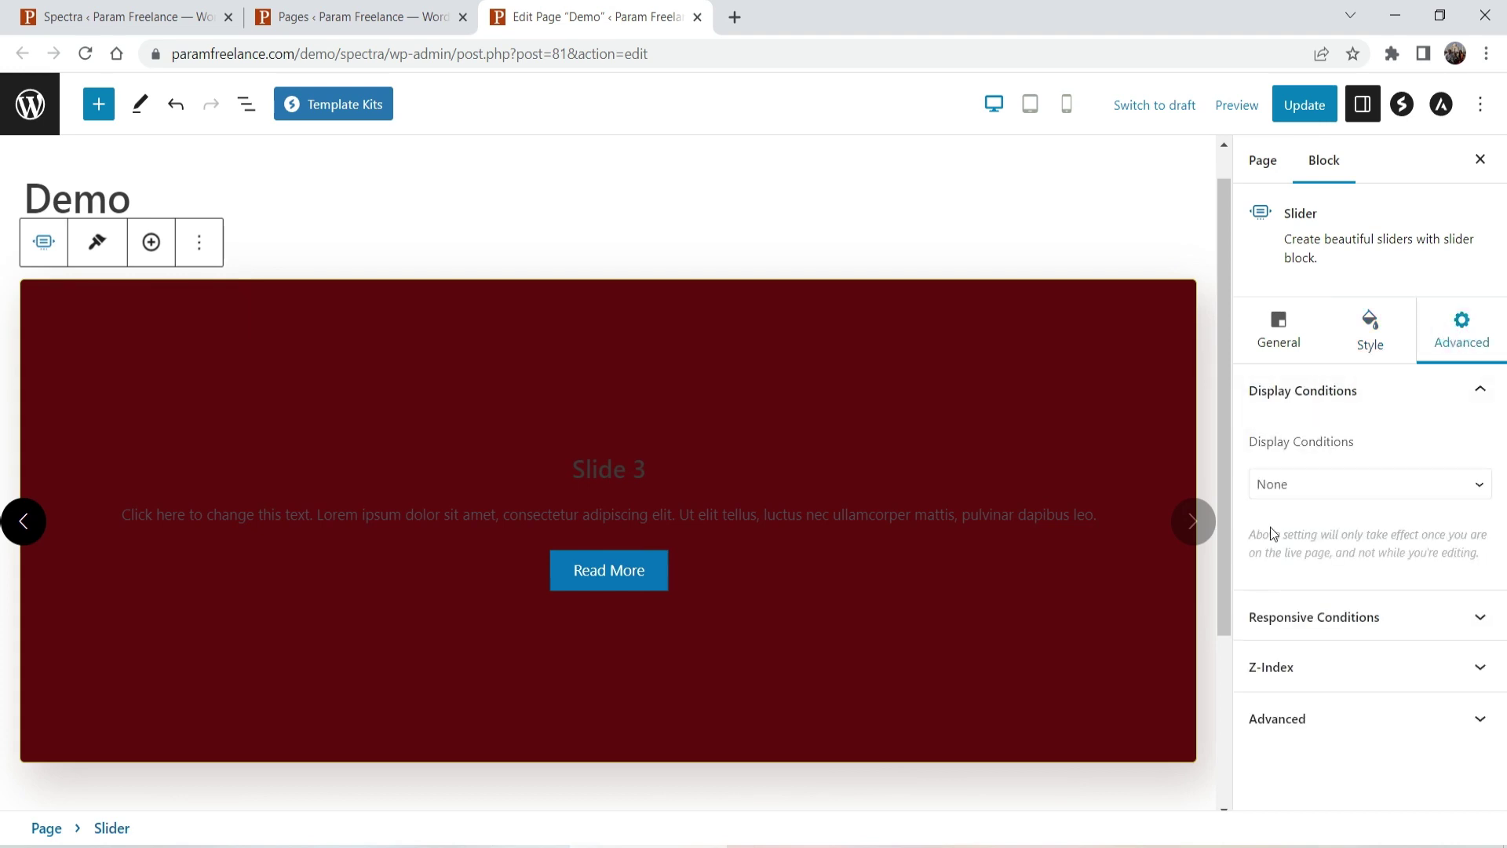
click(1347, 483)
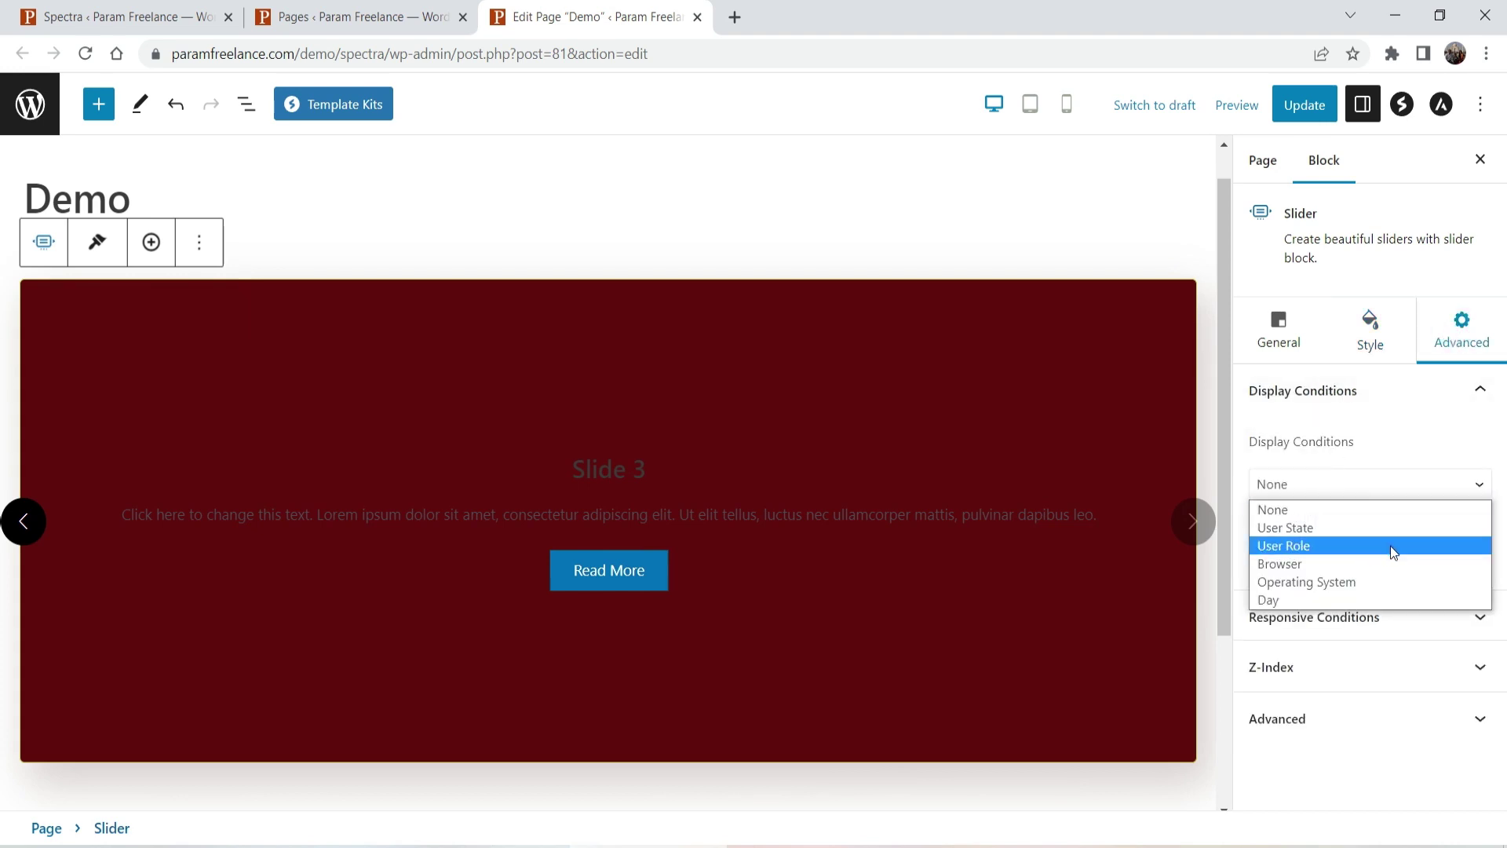
click(1415, 565)
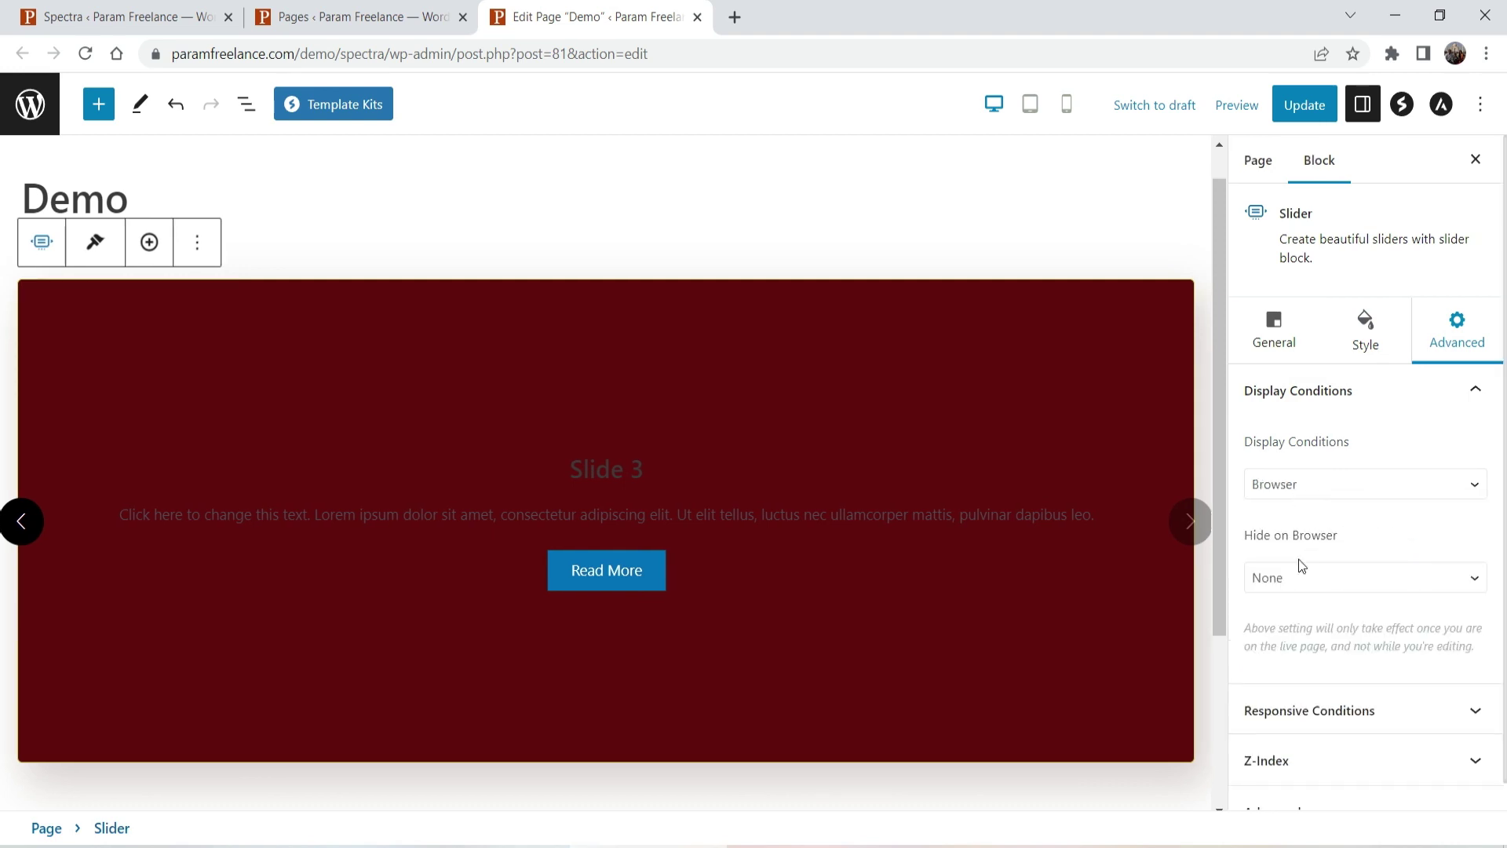
click(1301, 577)
key(Escape)
click(1343, 626)
click(1342, 484)
click(1328, 511)
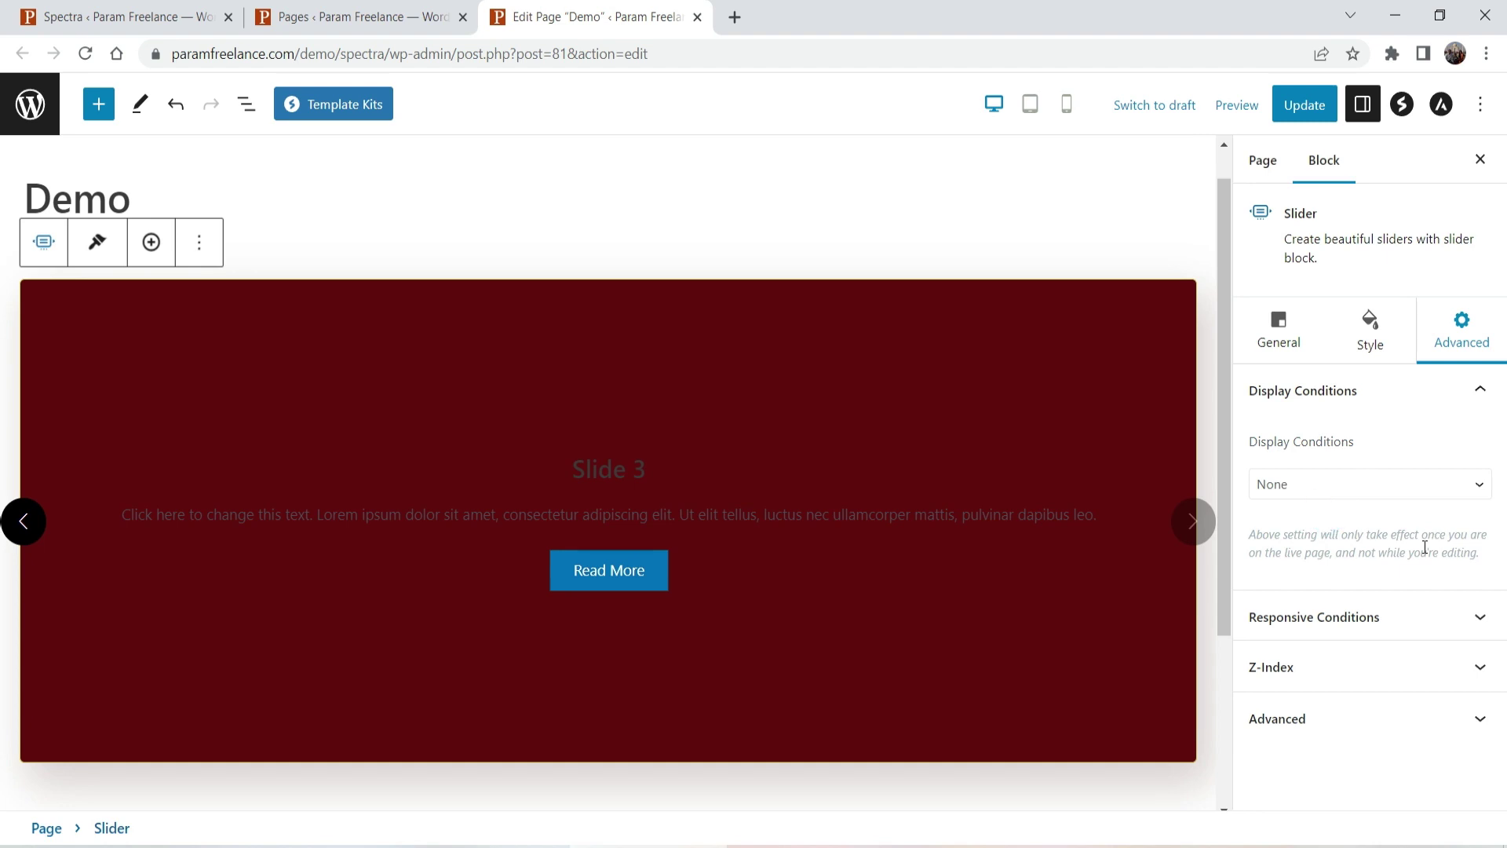
click(1405, 618)
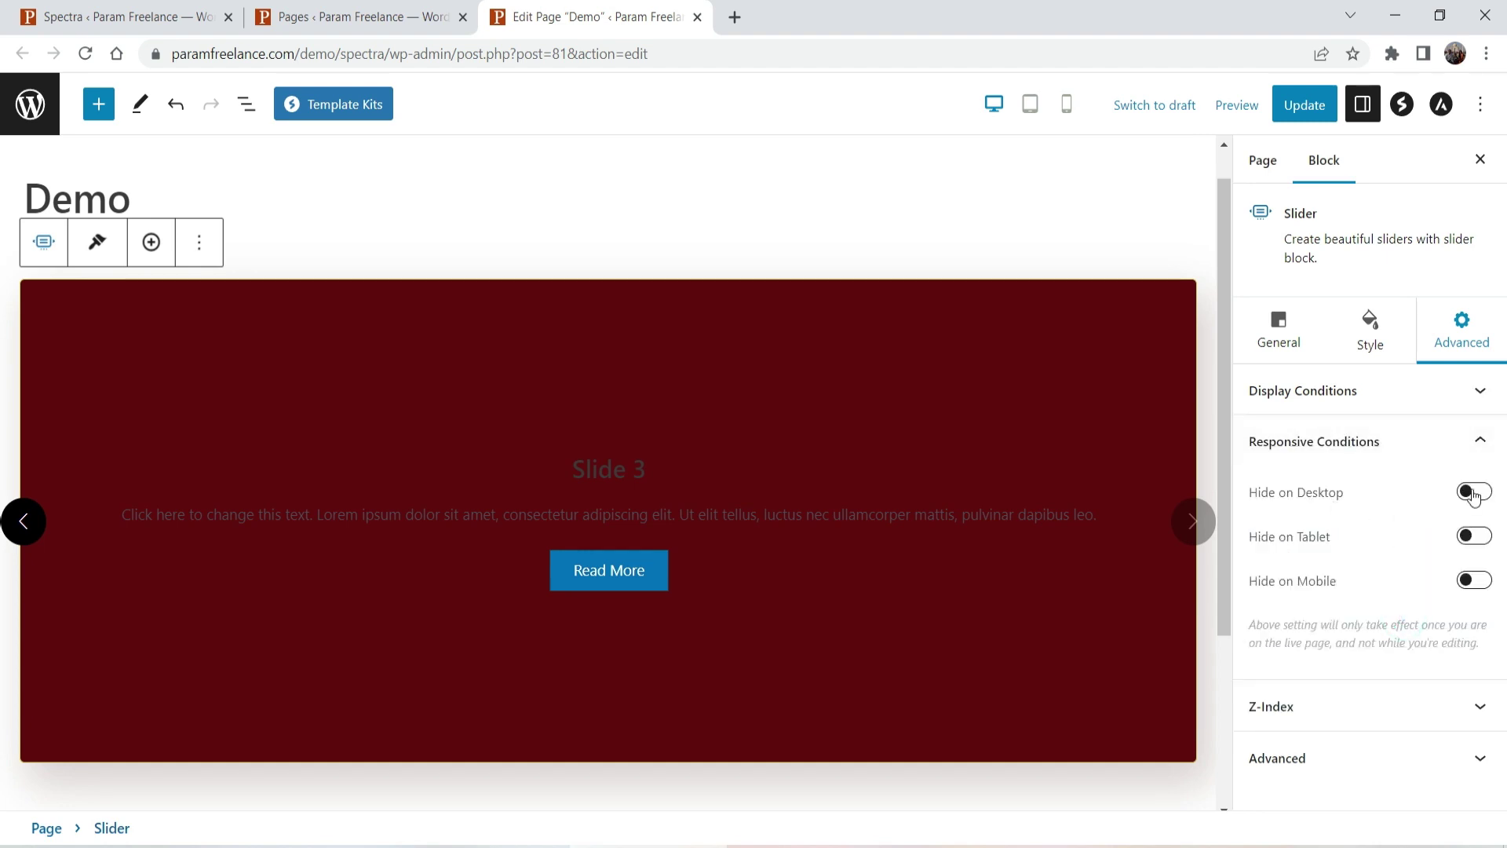
click(1474, 536)
click(1477, 581)
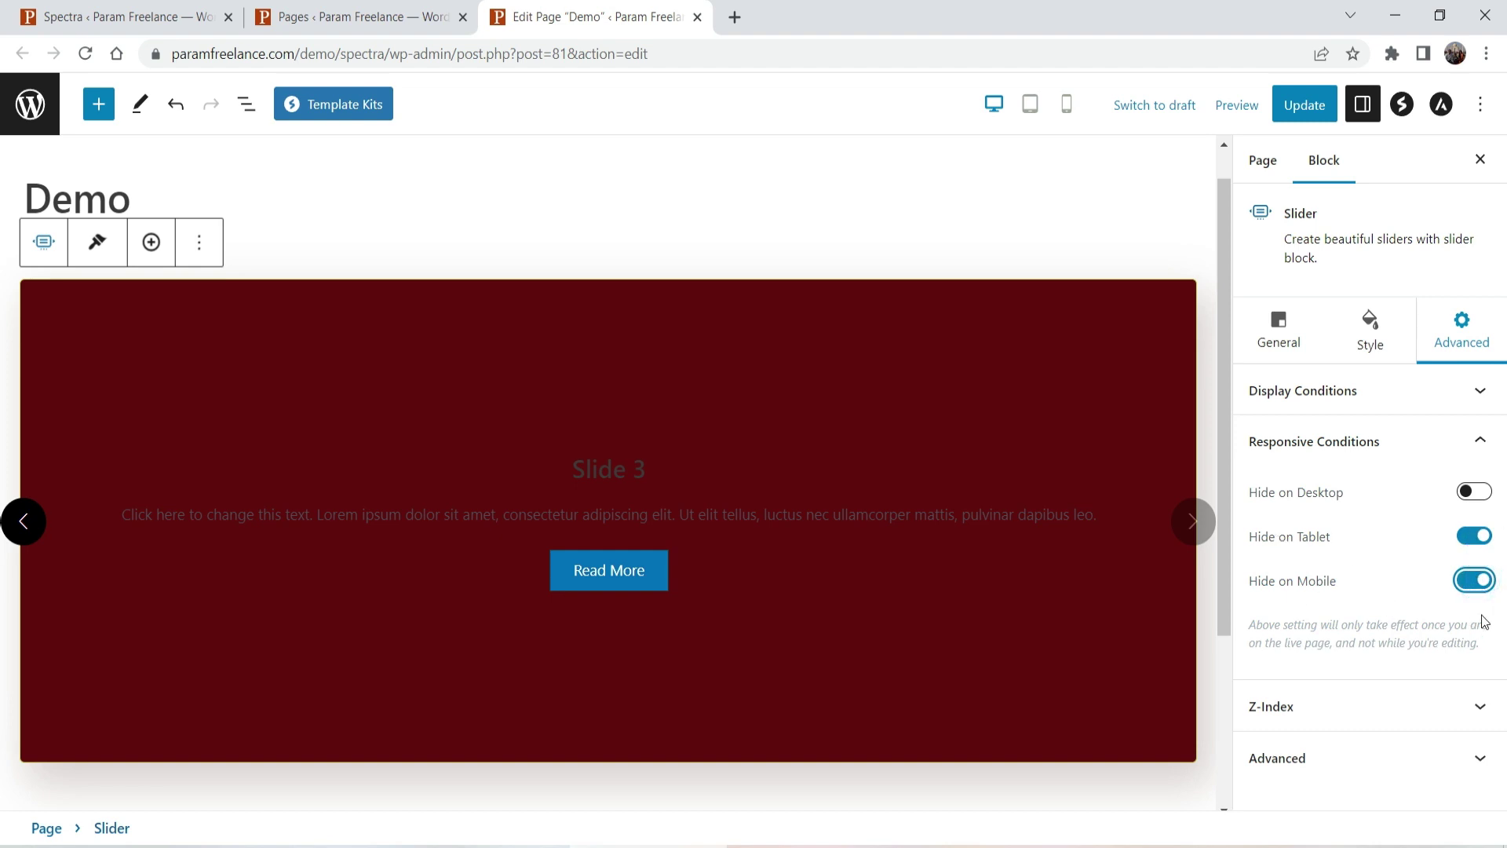
click(1472, 584)
click(1474, 536)
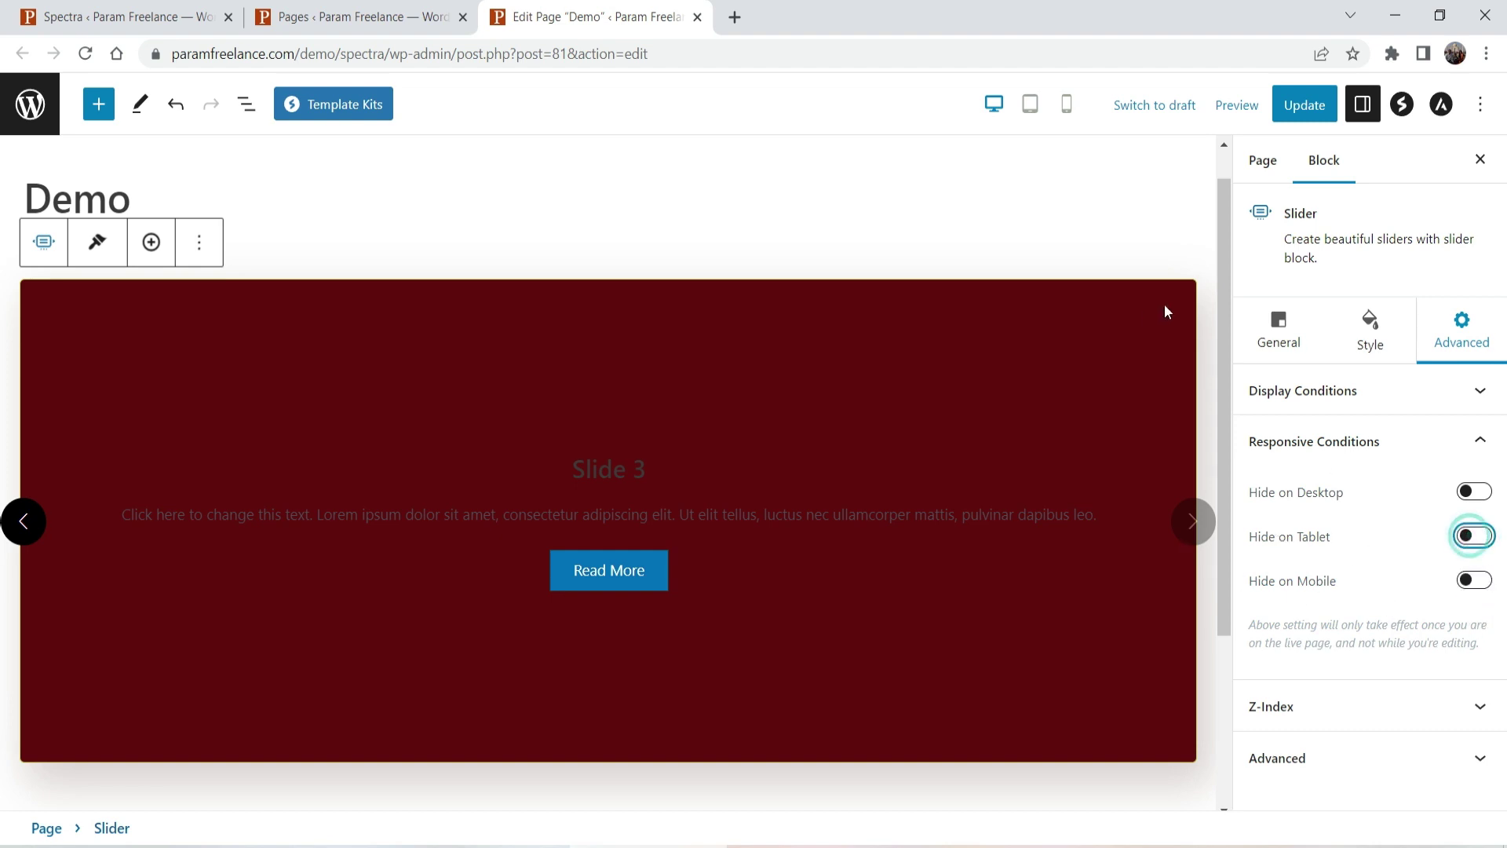
click(1279, 328)
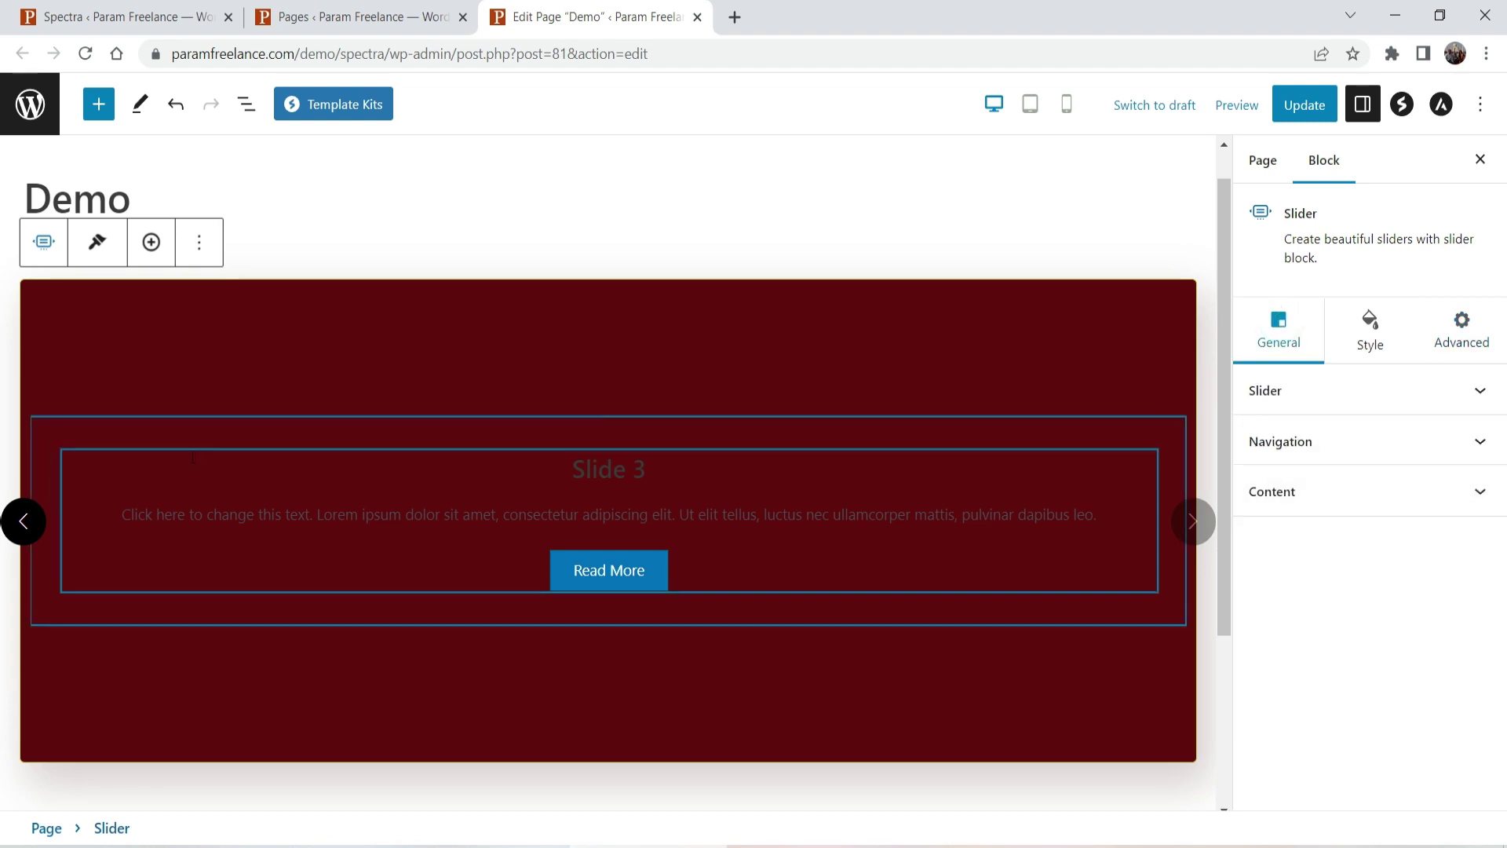
Try a beige background on Slide 3, clear it again, and select the slide's info box.
click(182, 425)
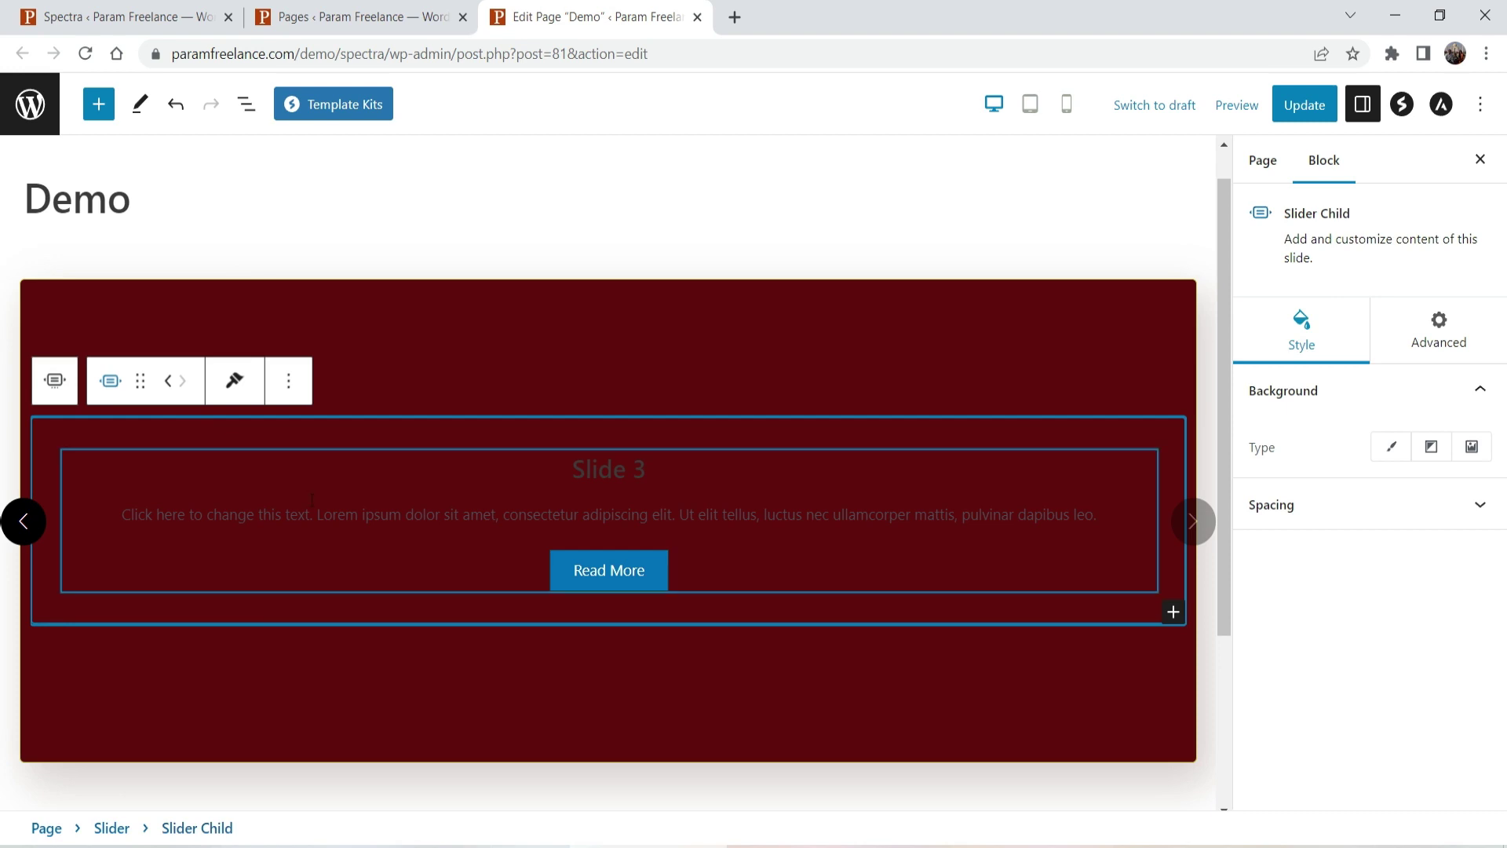
click(285, 426)
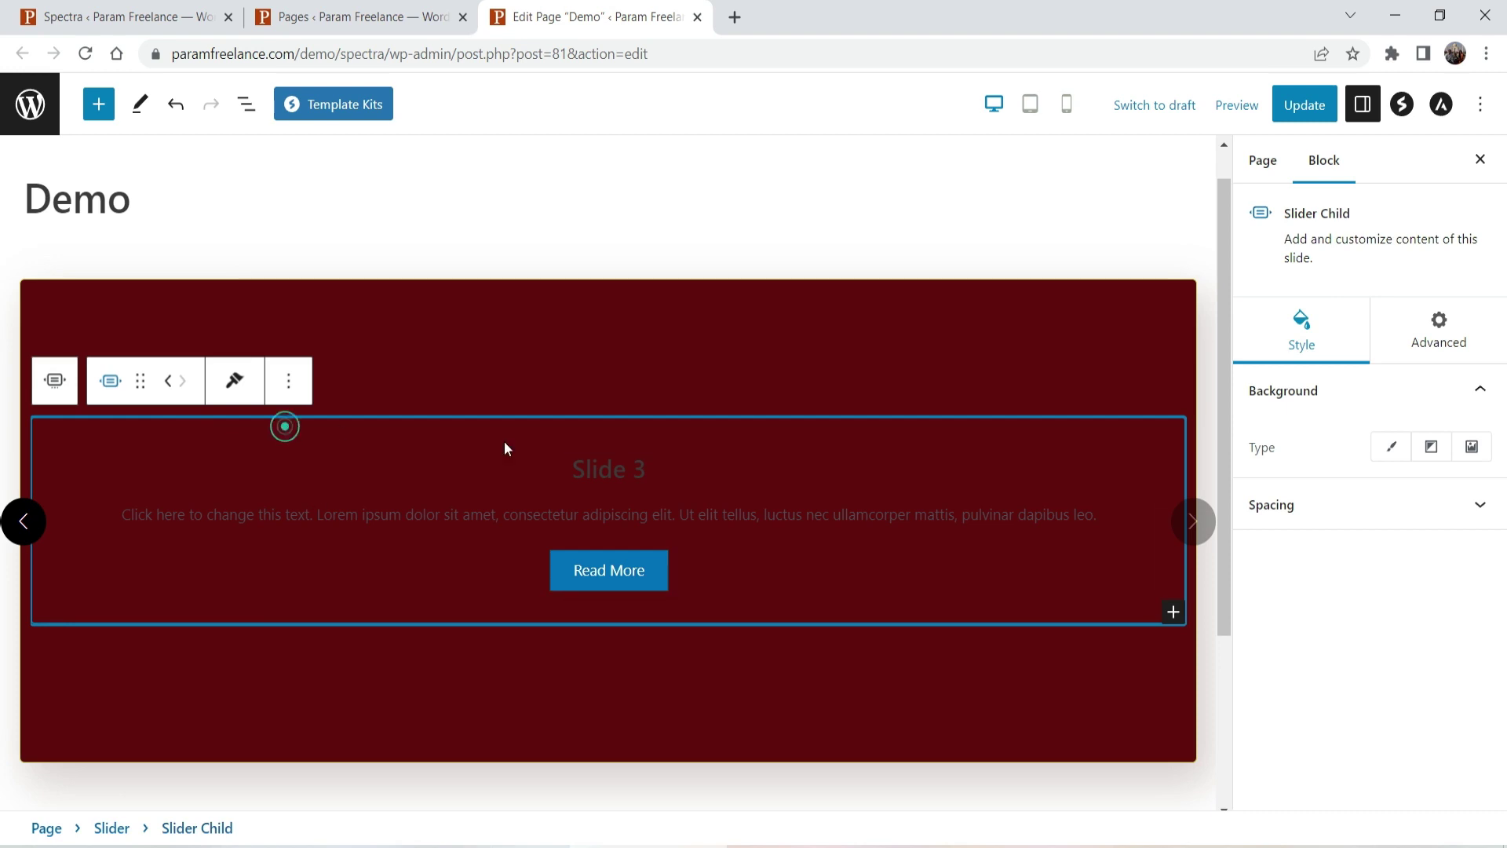
click(1390, 449)
click(1477, 502)
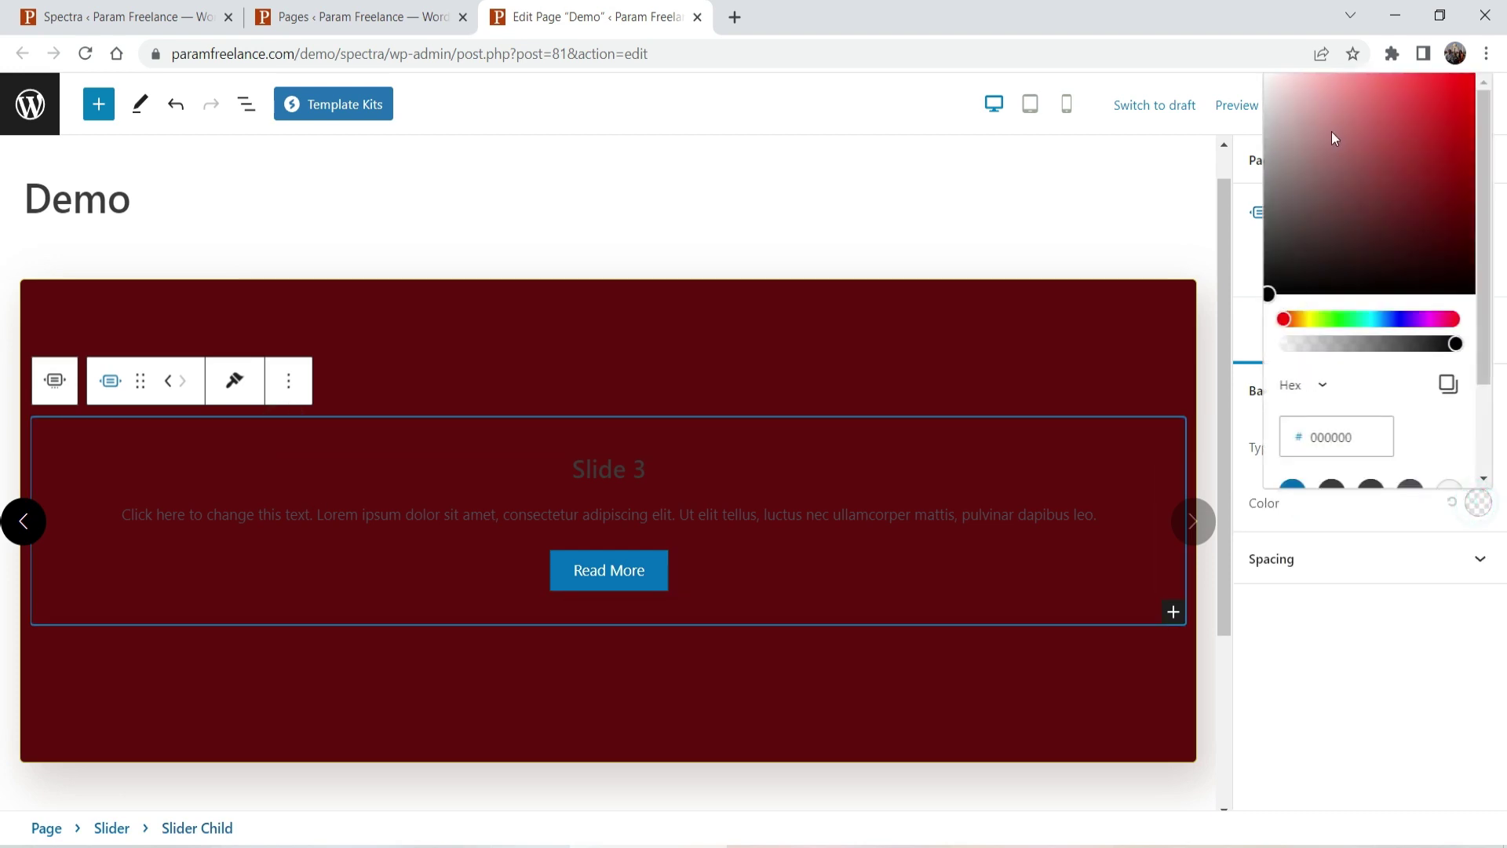
click(1304, 319)
click(1305, 113)
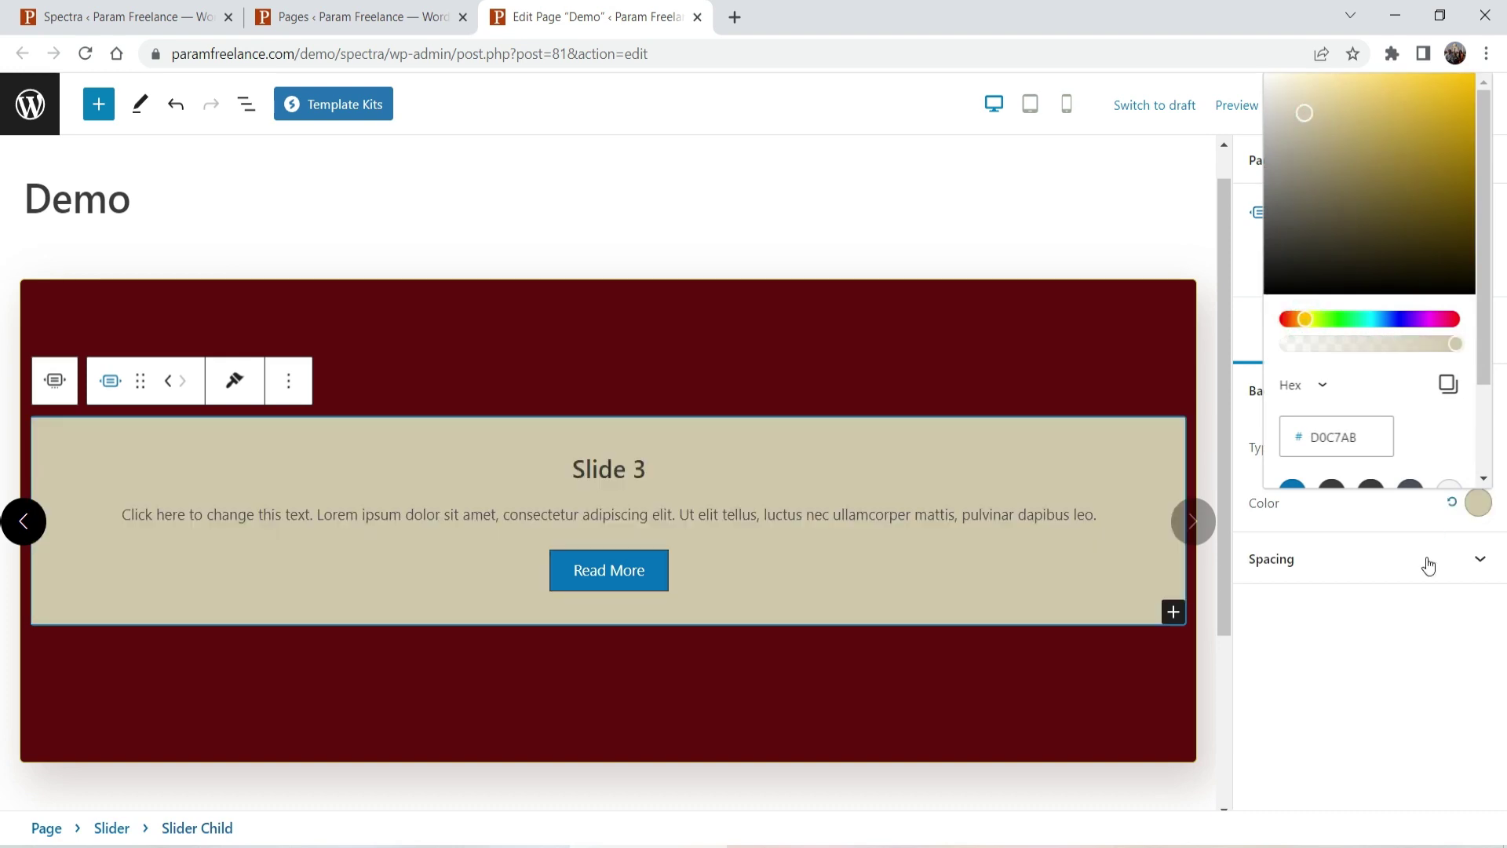
click(1382, 692)
click(1451, 502)
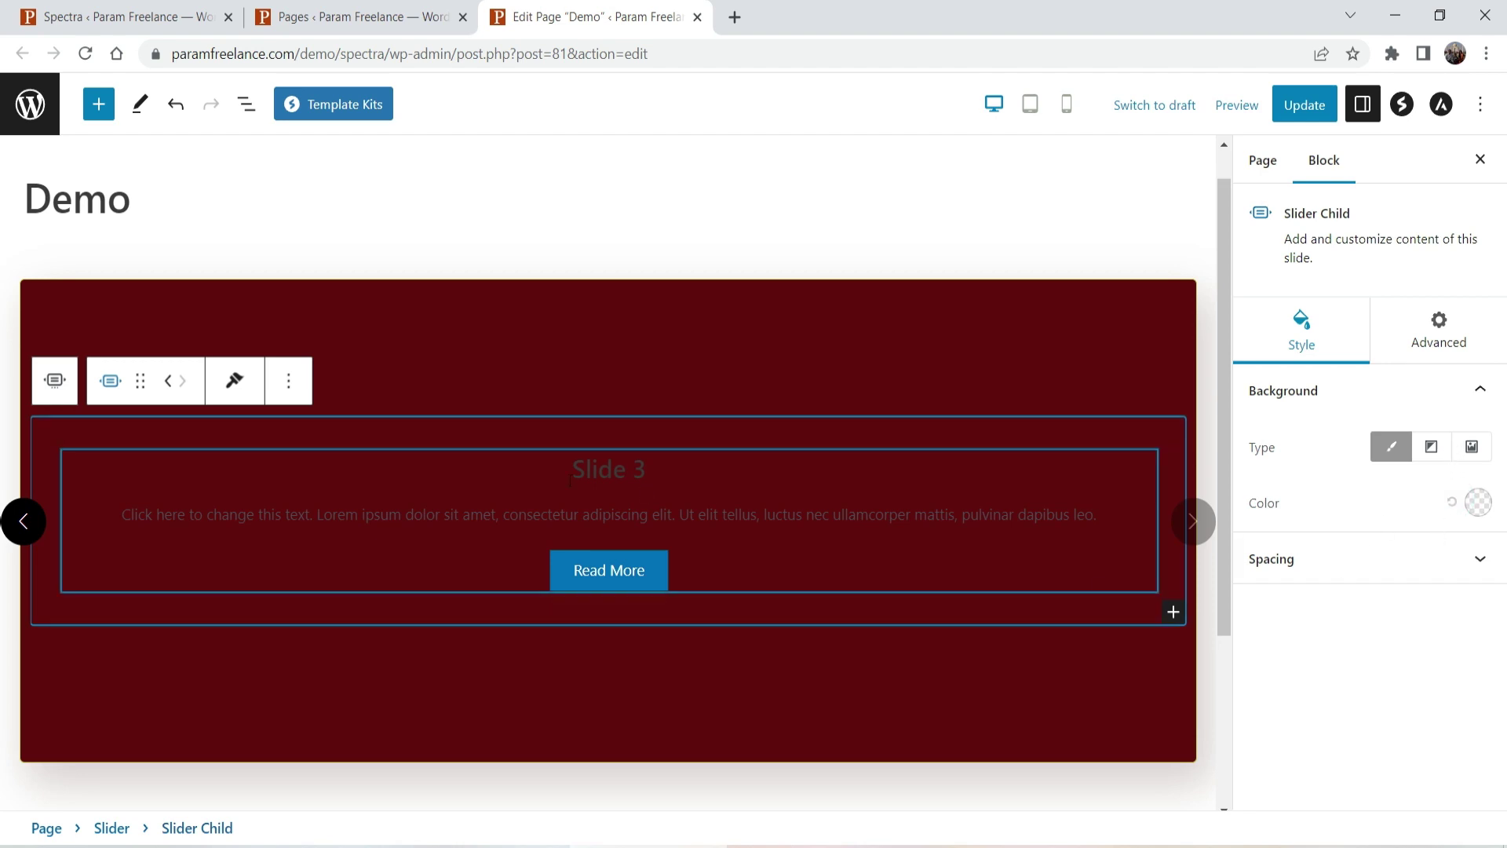
click(465, 470)
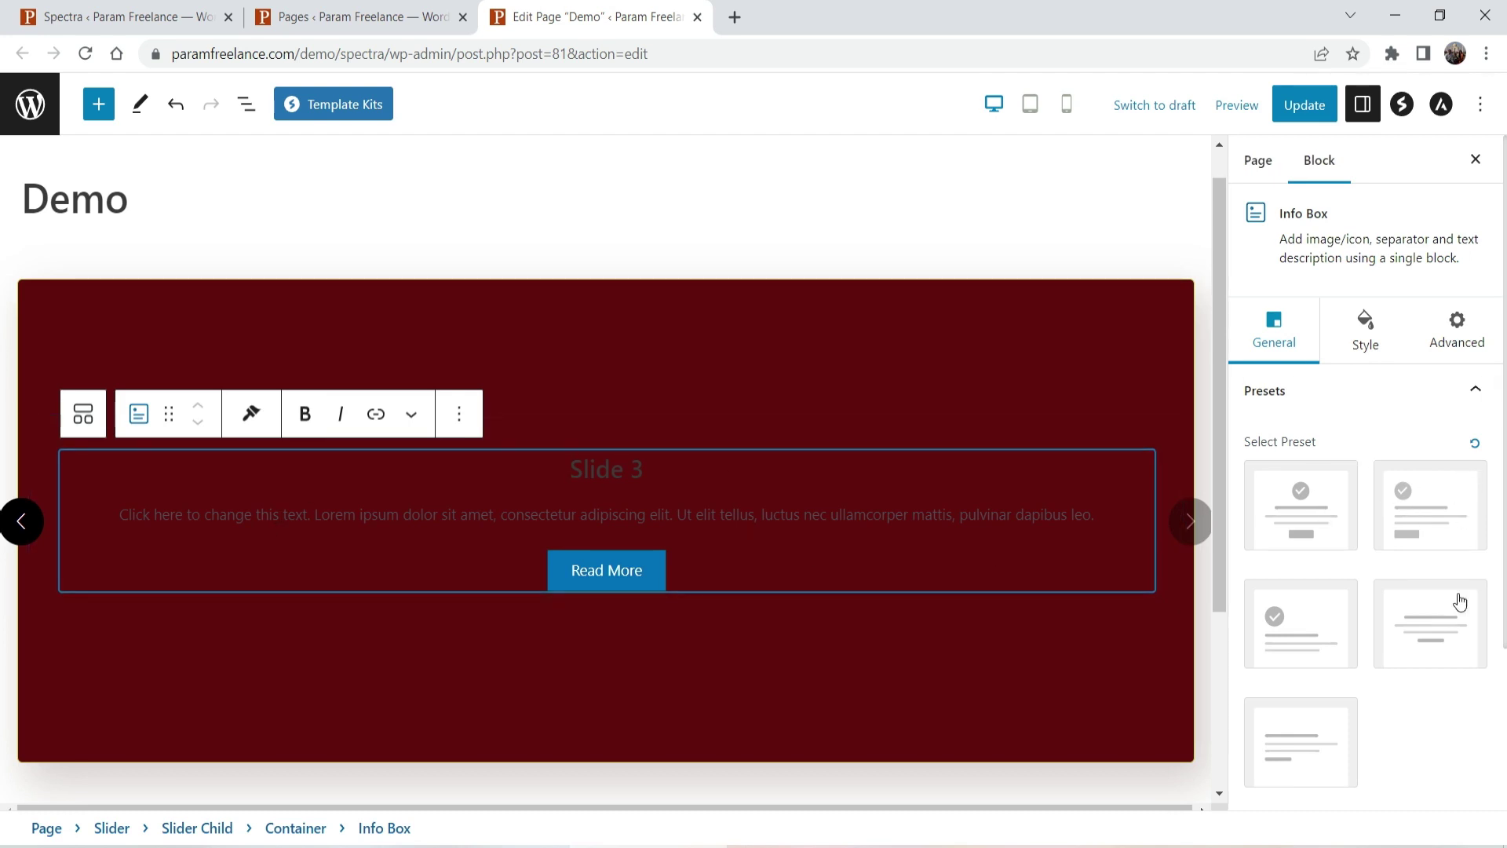
After trying several layouts, apply the centred info box preset with icon and button.
click(1429, 541)
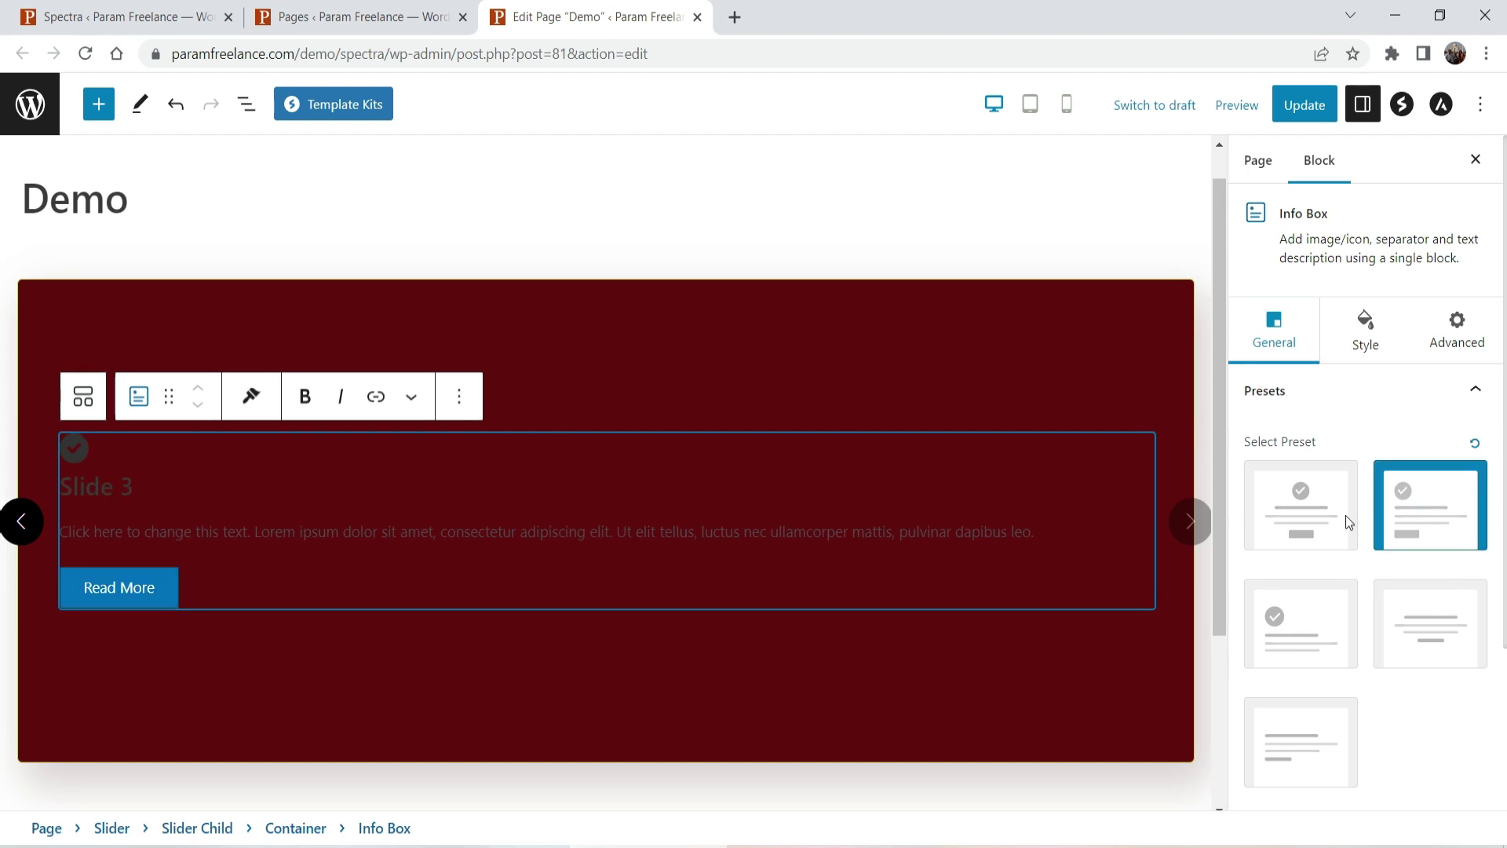
click(1304, 524)
click(1306, 633)
click(1444, 632)
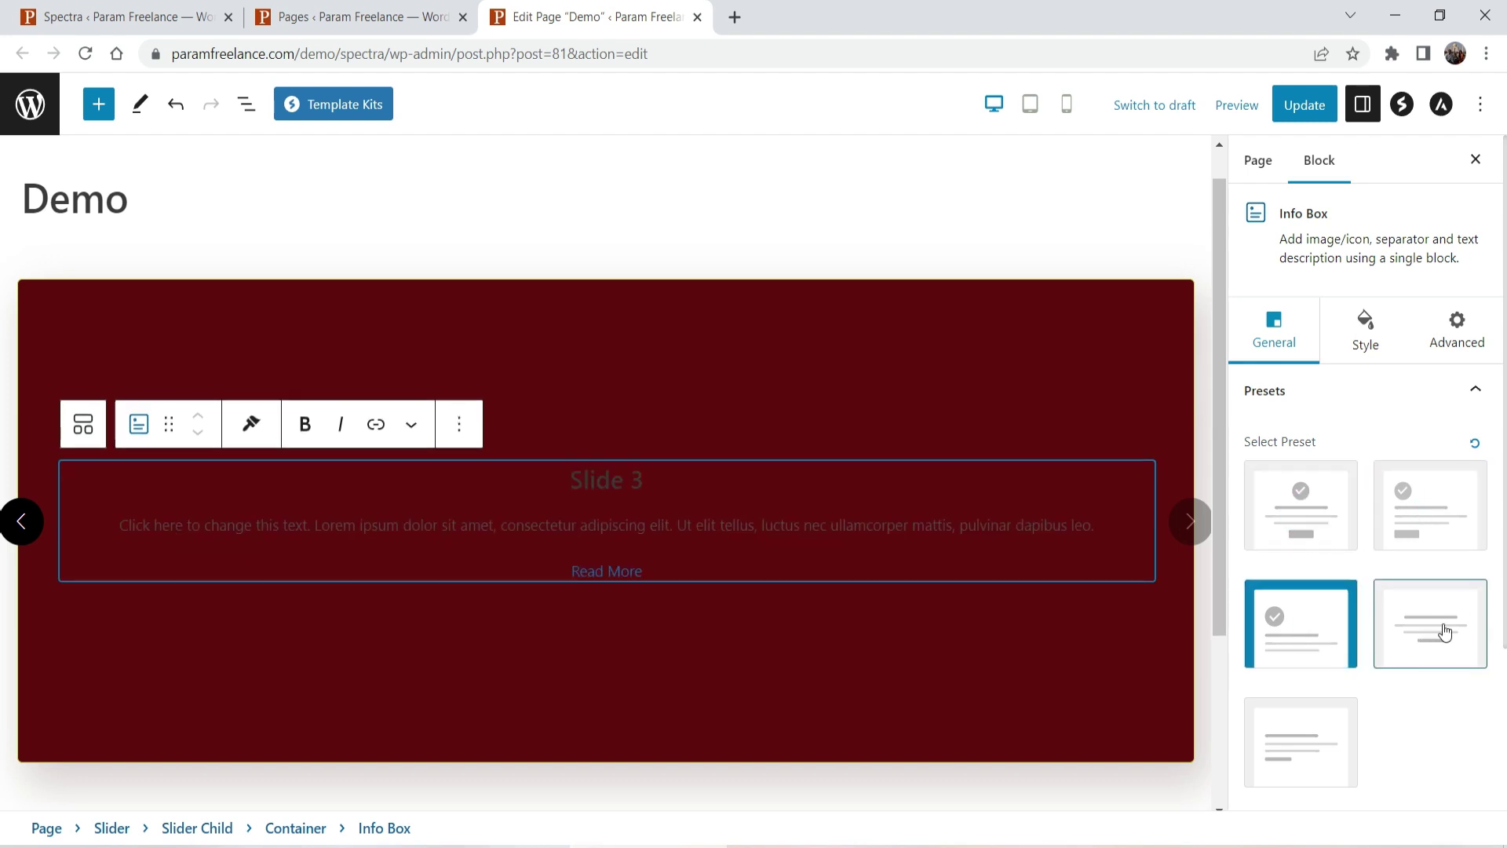
click(1301, 506)
Replace the info box icon with the Children icon from the Icon Library.
scroll(1432, 536, down, 2)
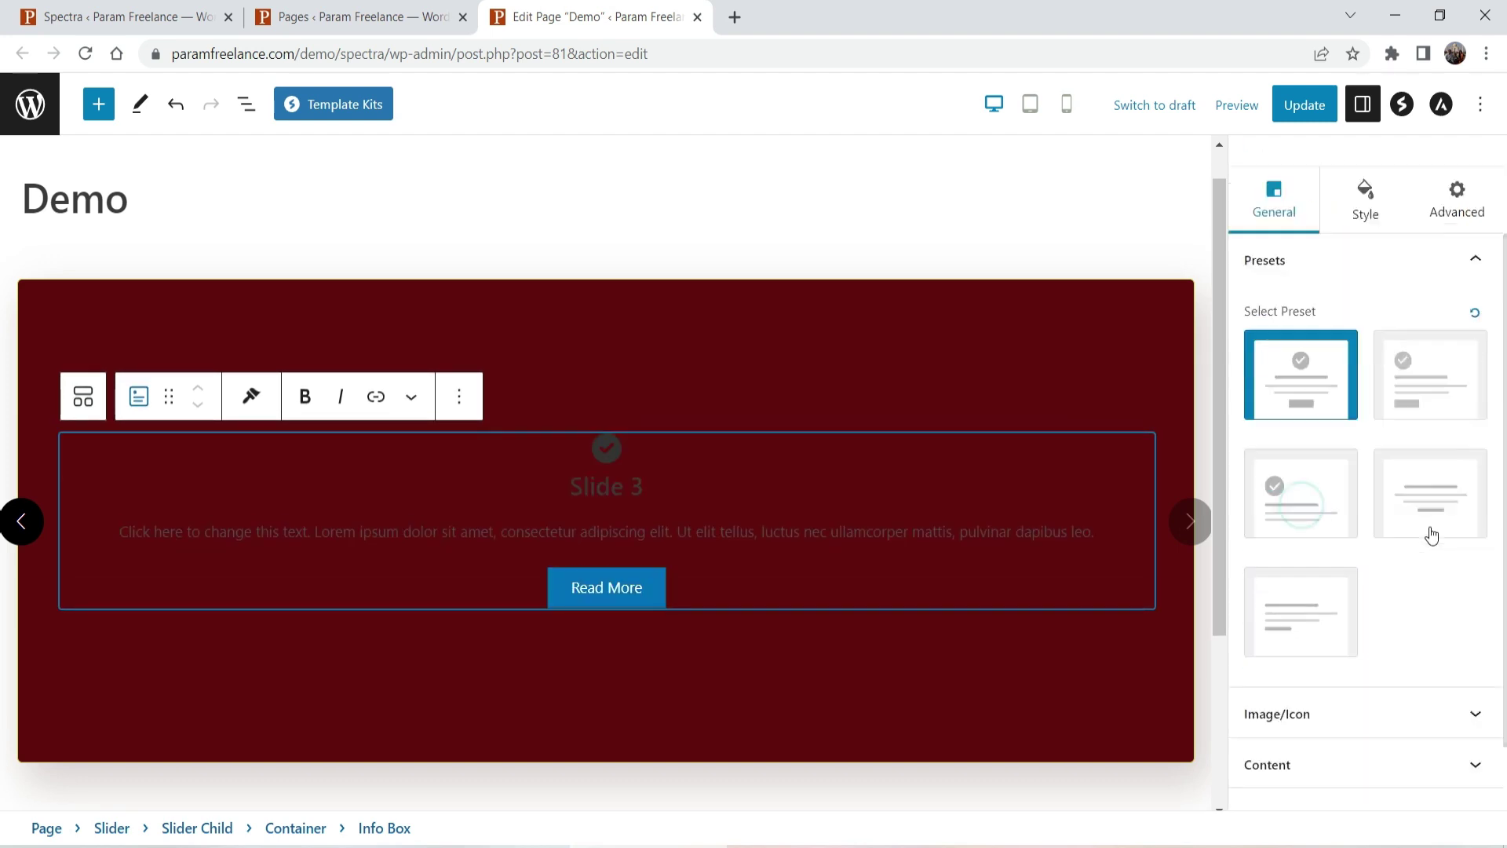
scroll(1425, 530, down, 1)
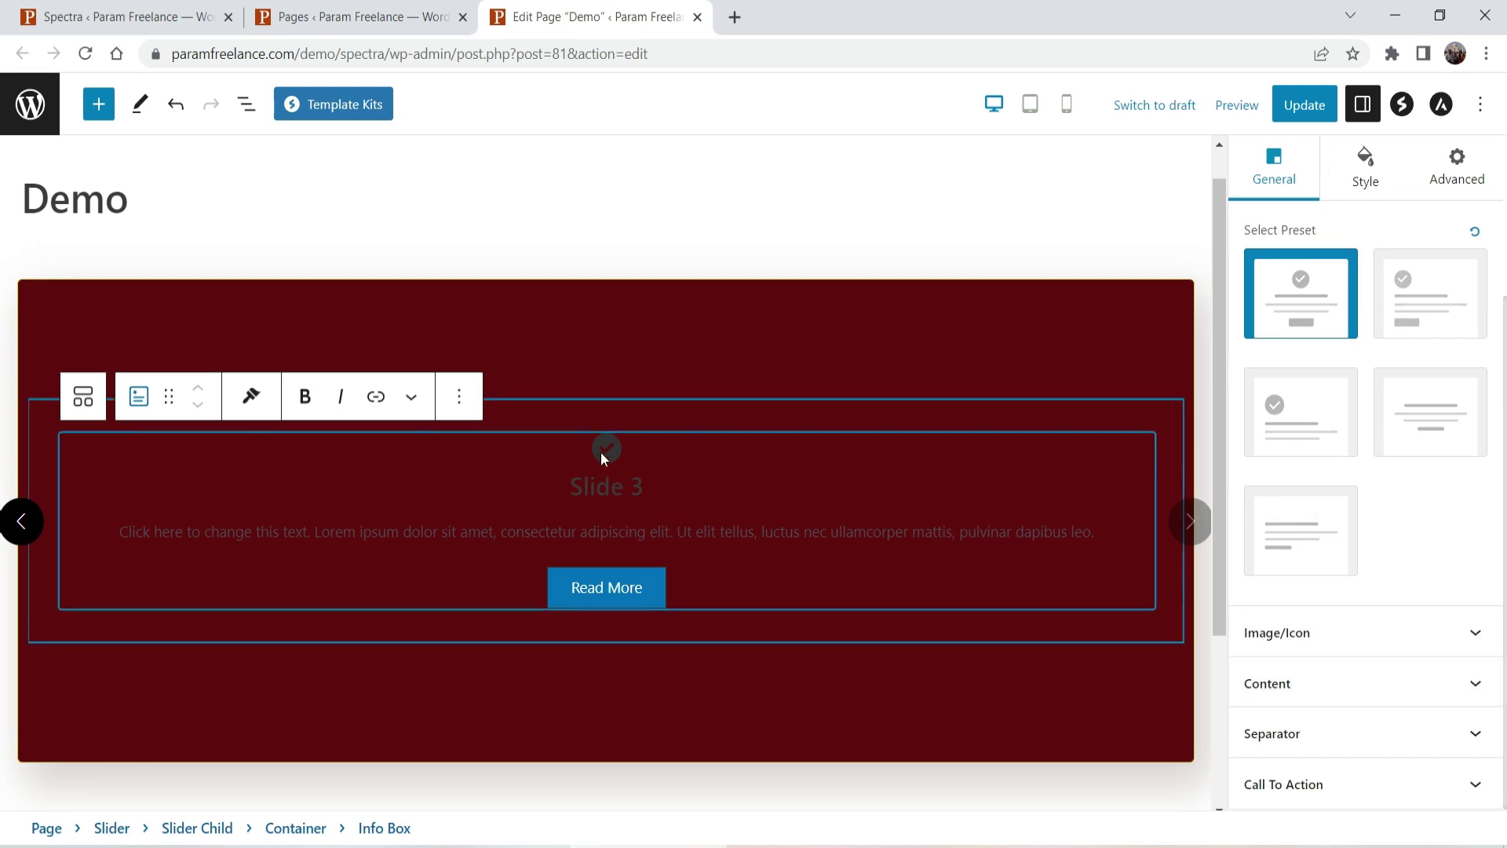
click(1316, 632)
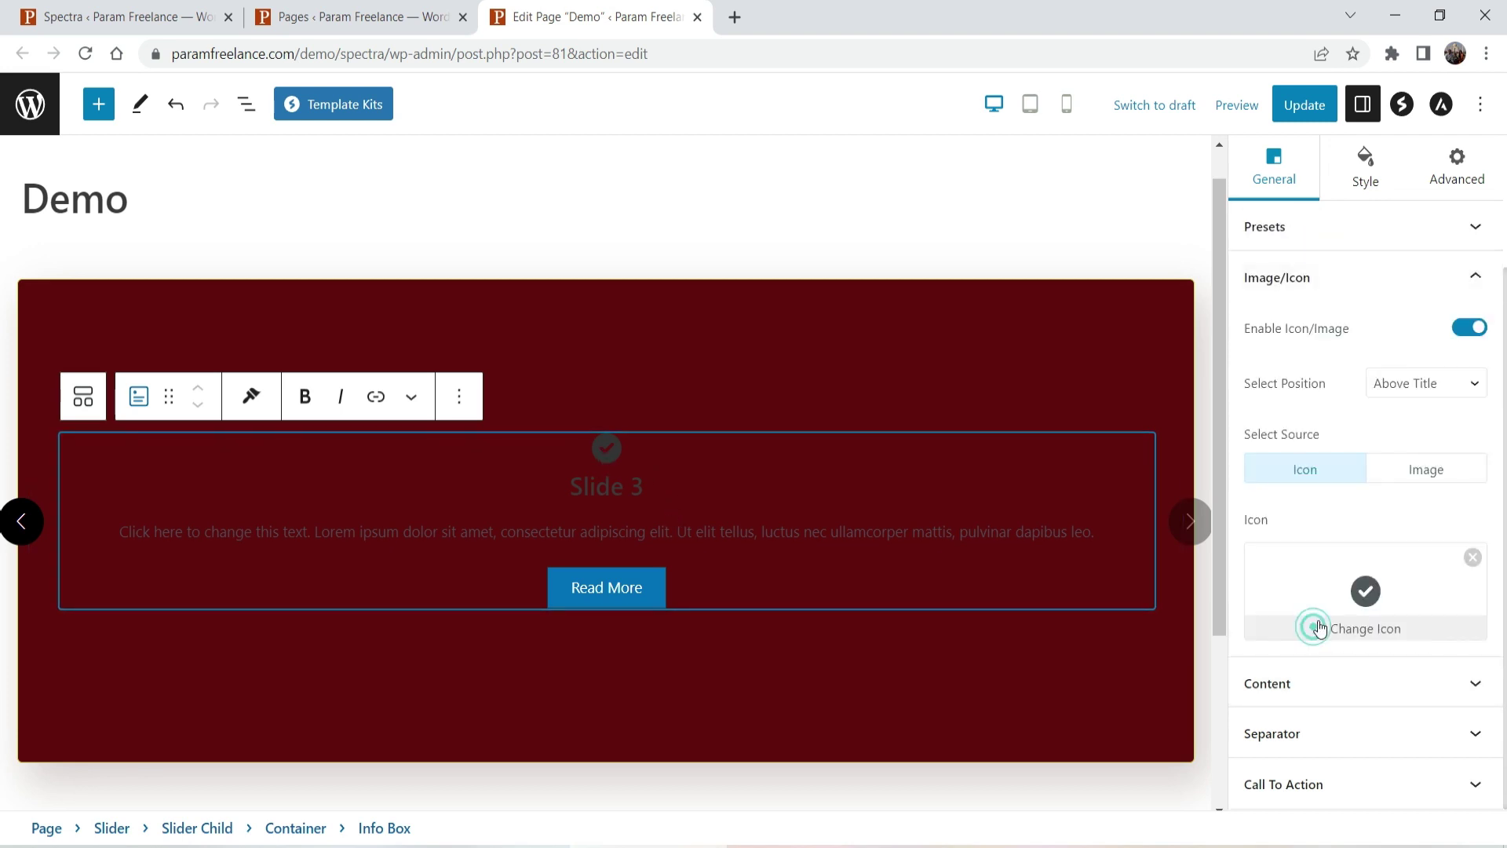
click(1363, 589)
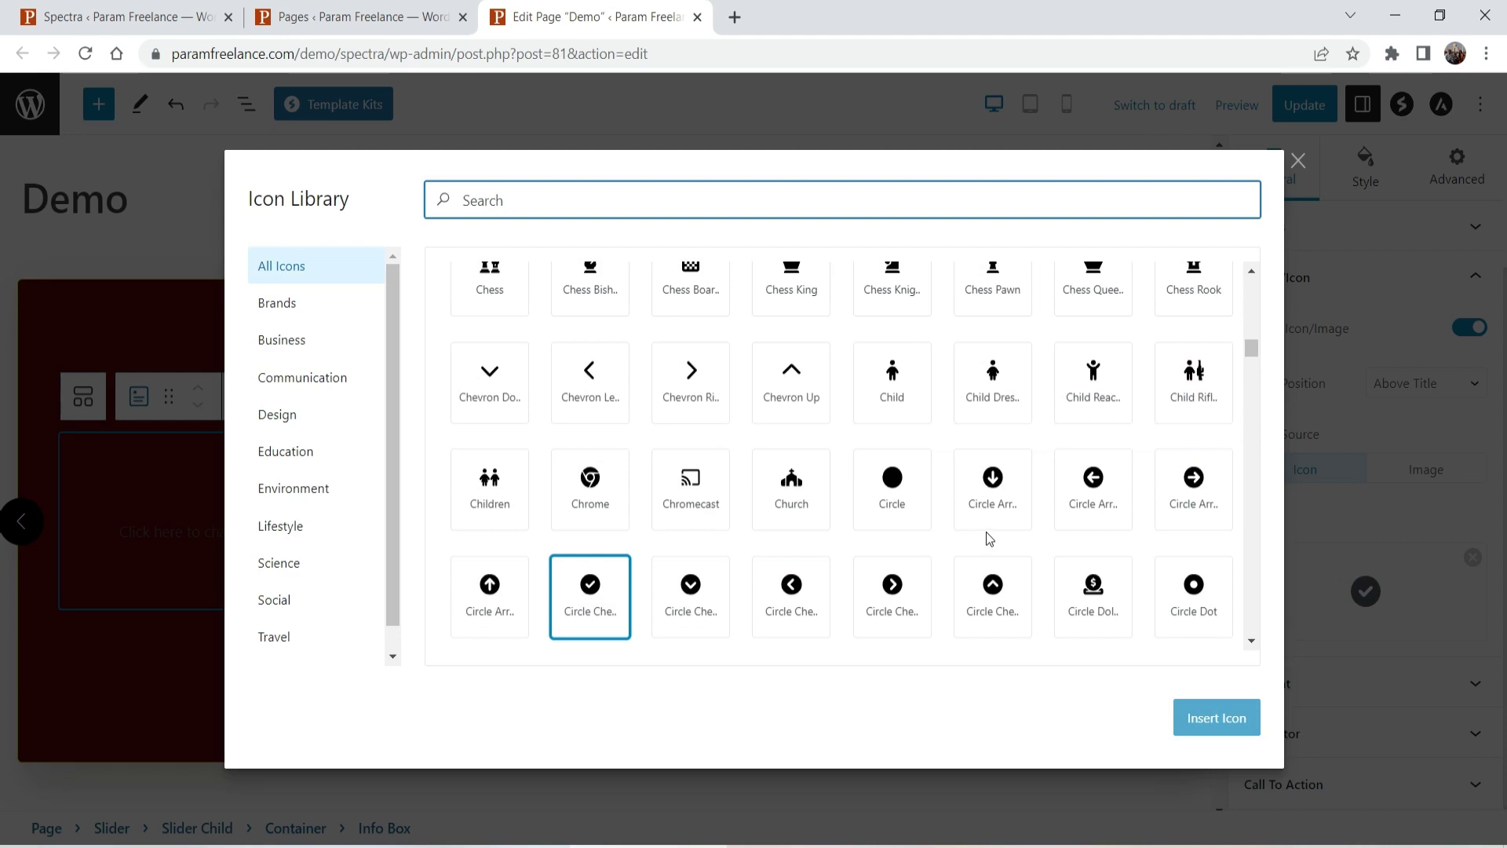
click(487, 487)
click(1216, 718)
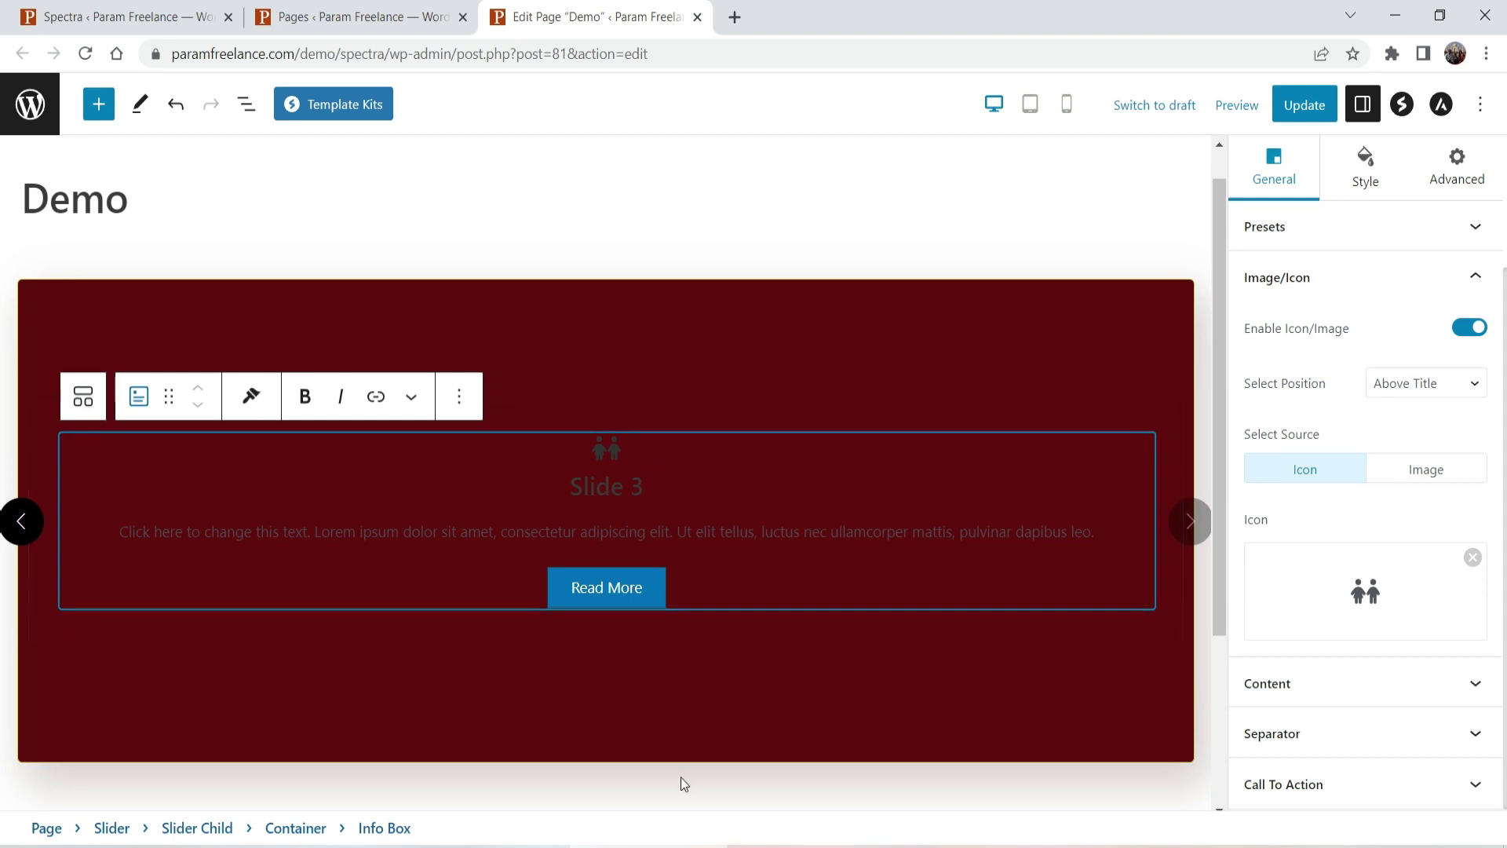
Keep the title as an H3 heading and review the separator and call-to-action settings.
click(1319, 689)
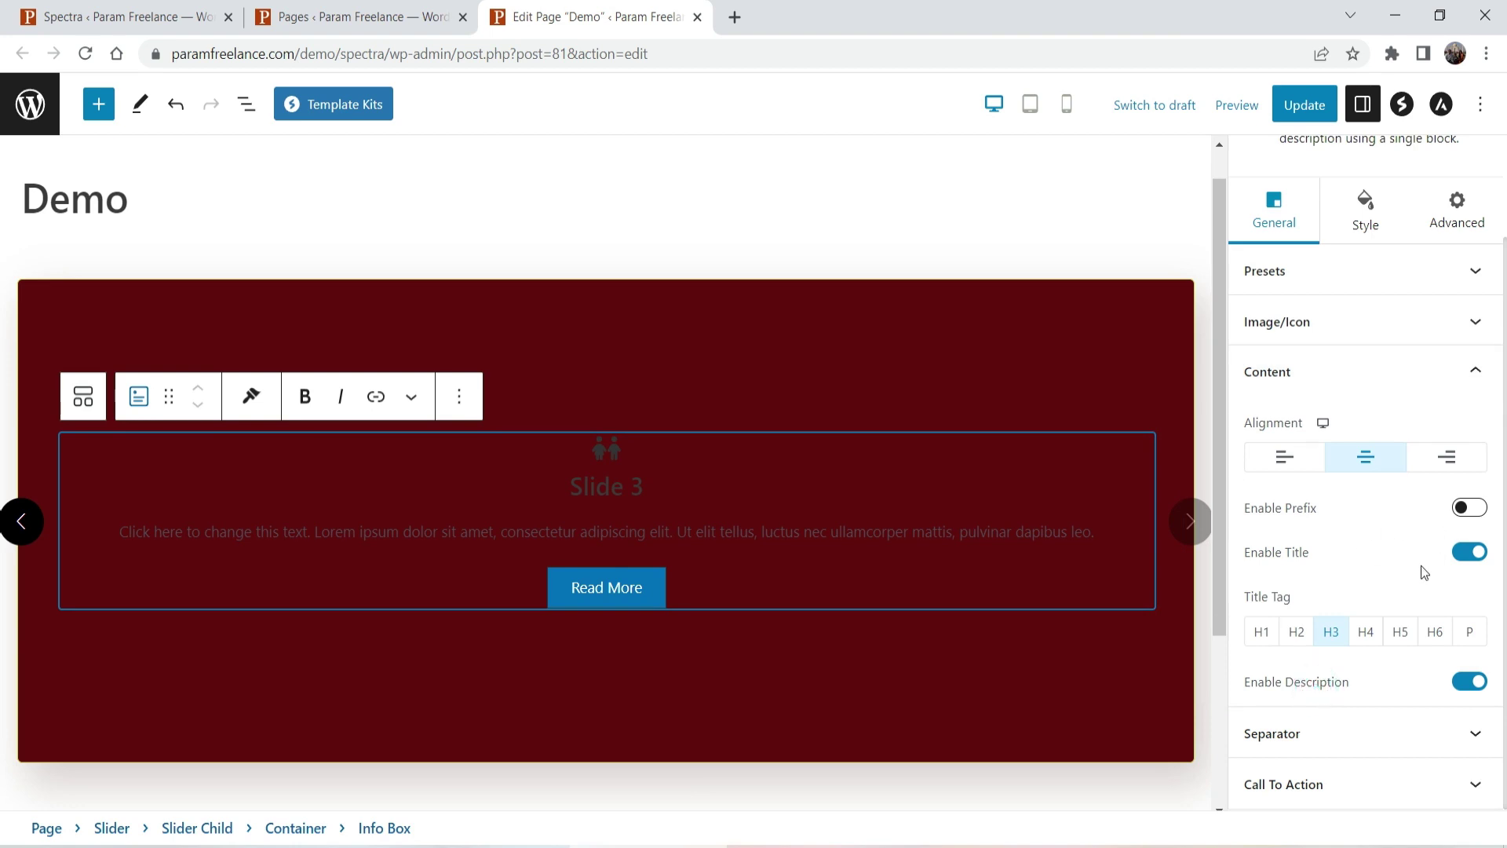
click(1370, 640)
click(1327, 637)
click(1332, 735)
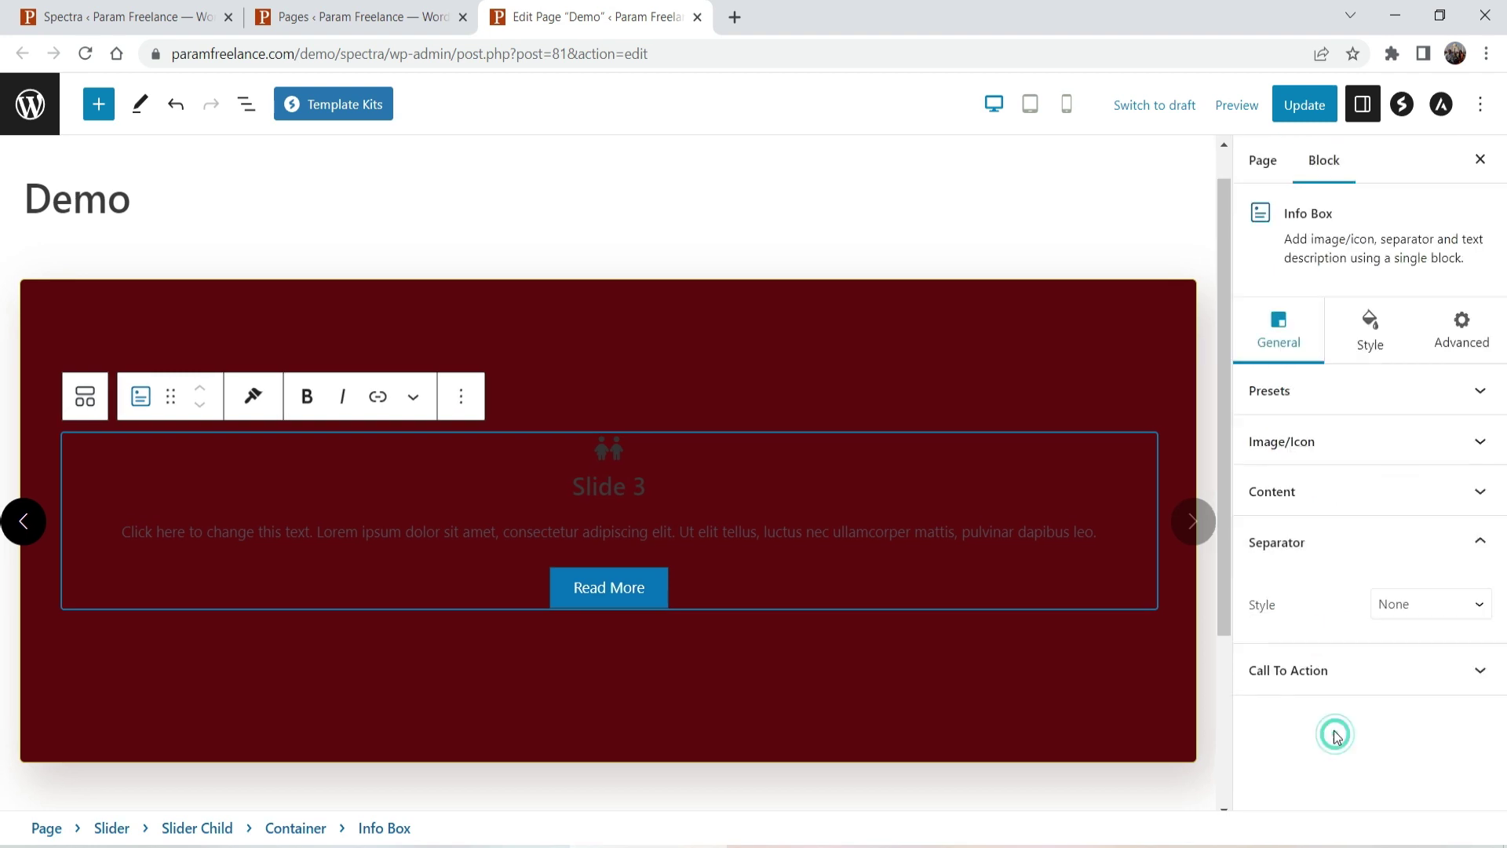
click(1316, 673)
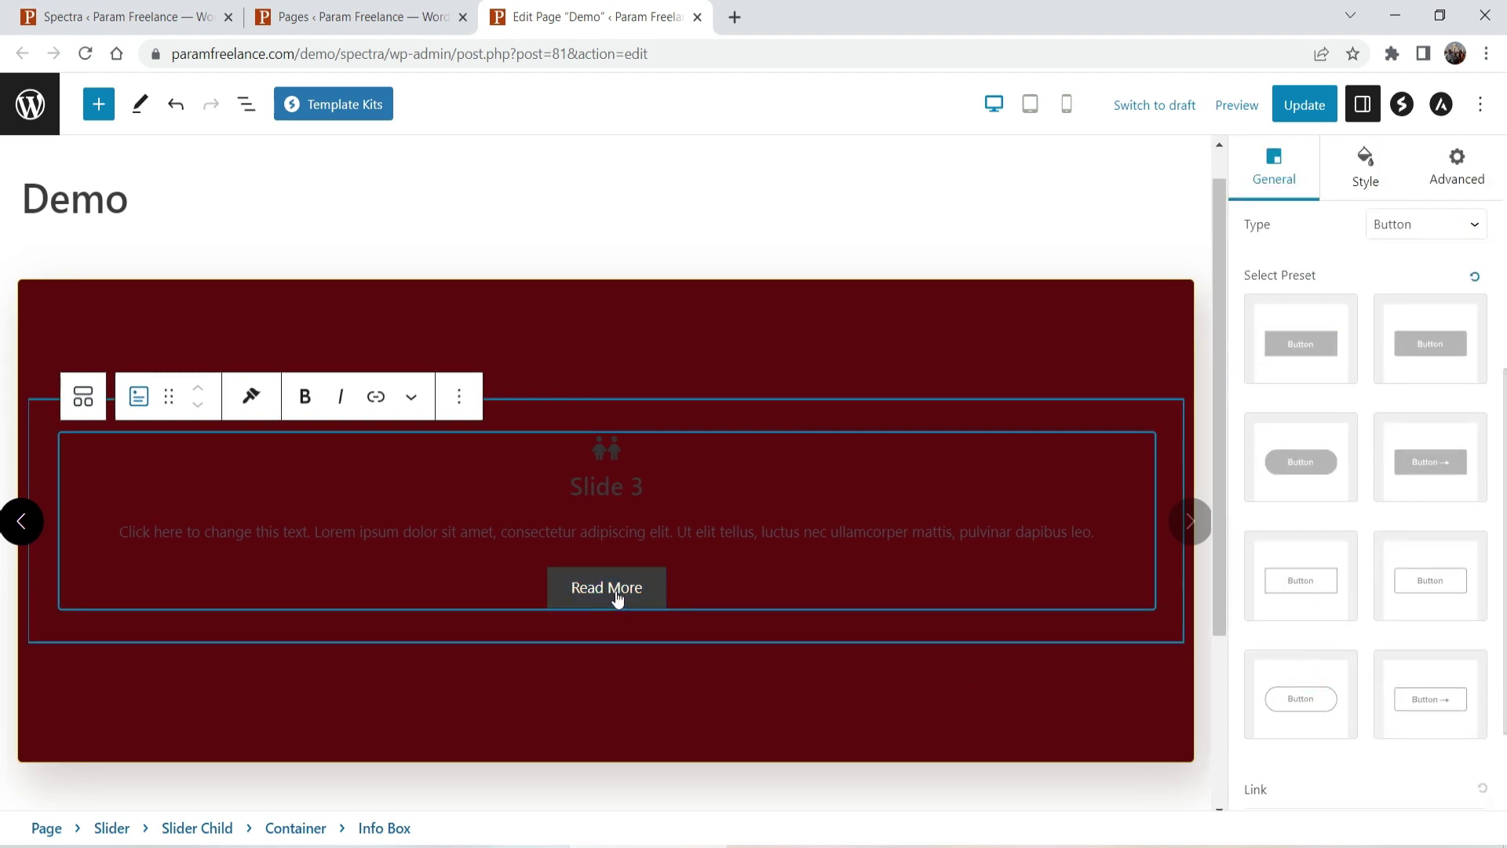
scroll(1436, 604, down, 2)
scroll(1405, 612, up, 6)
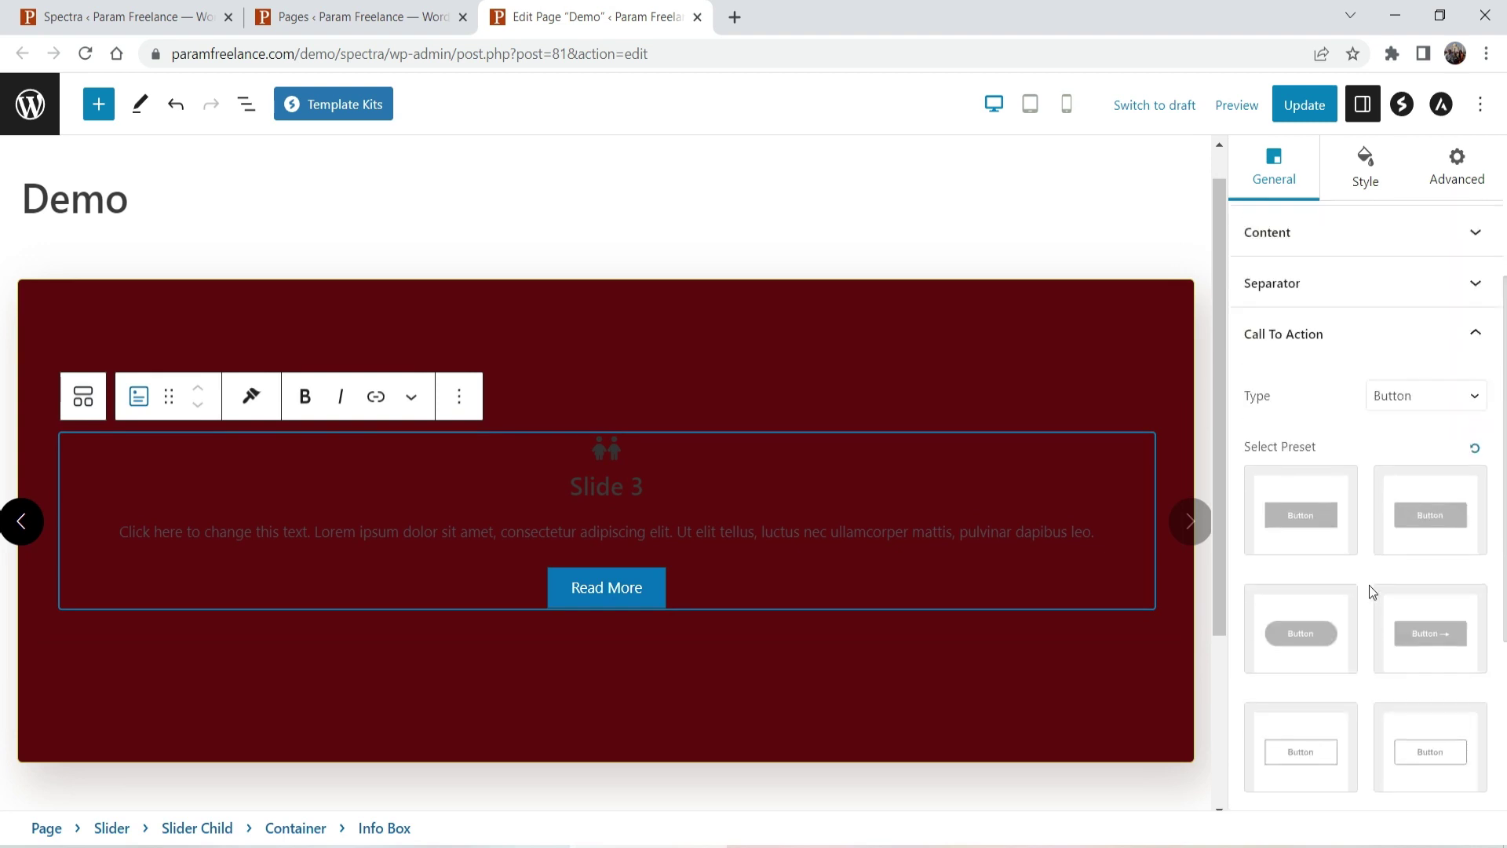
click(1362, 334)
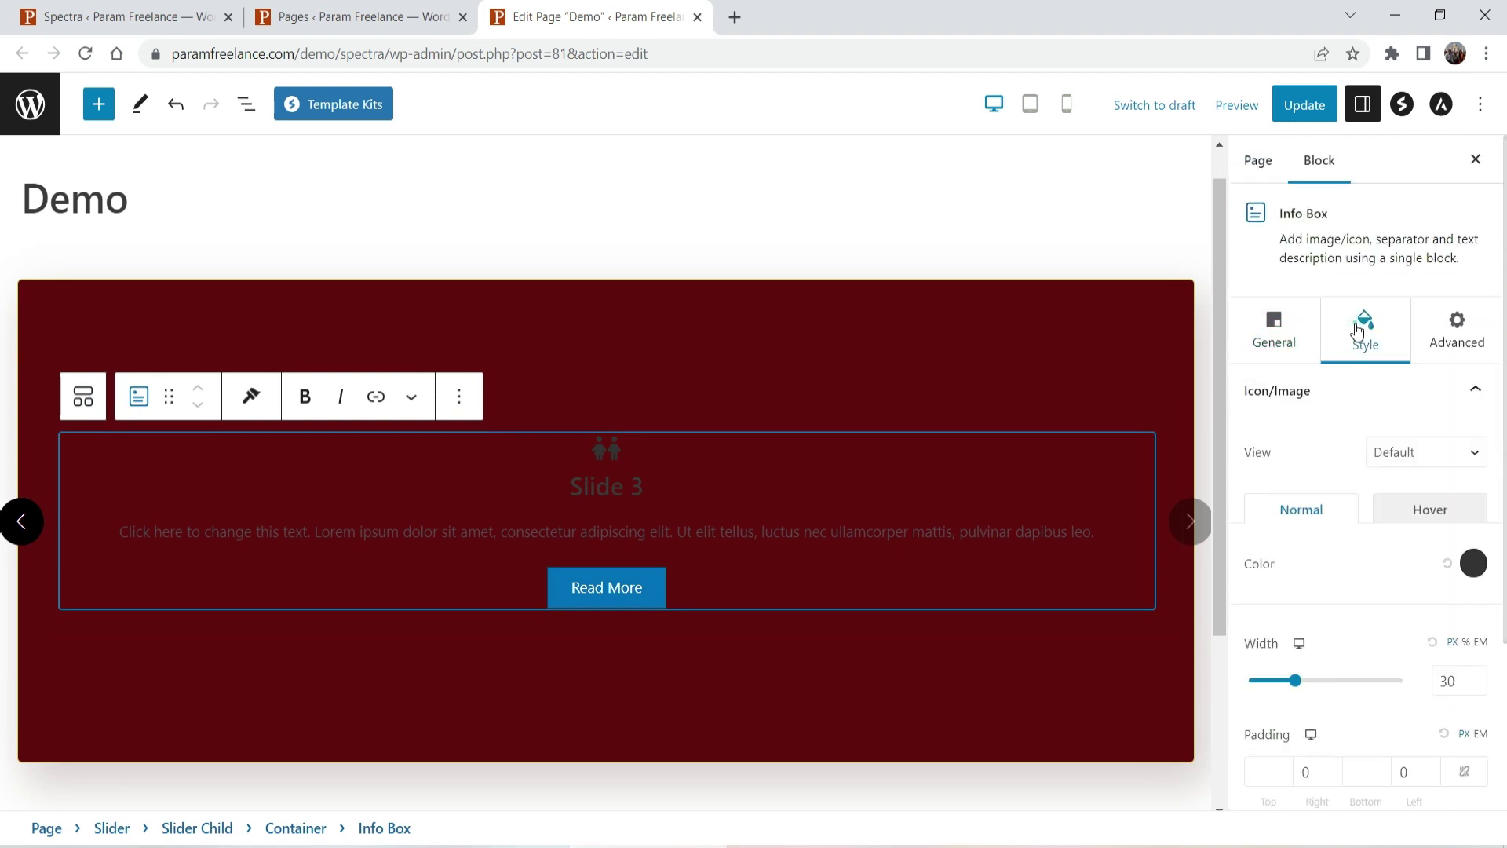
Make the Slide 3 icon white and widen it to 81.
click(1473, 568)
click(1288, 537)
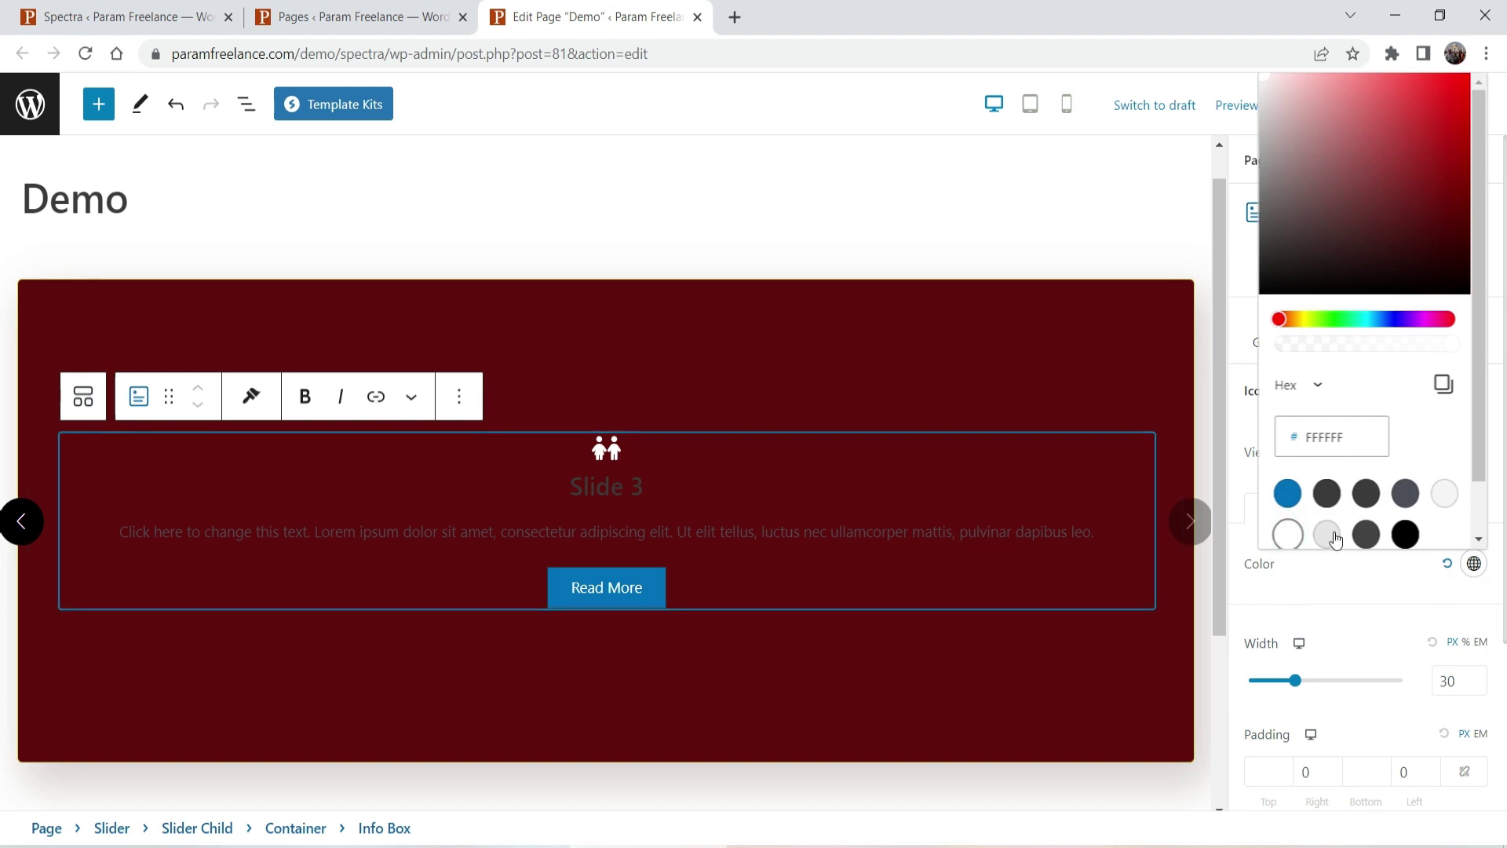
click(1377, 594)
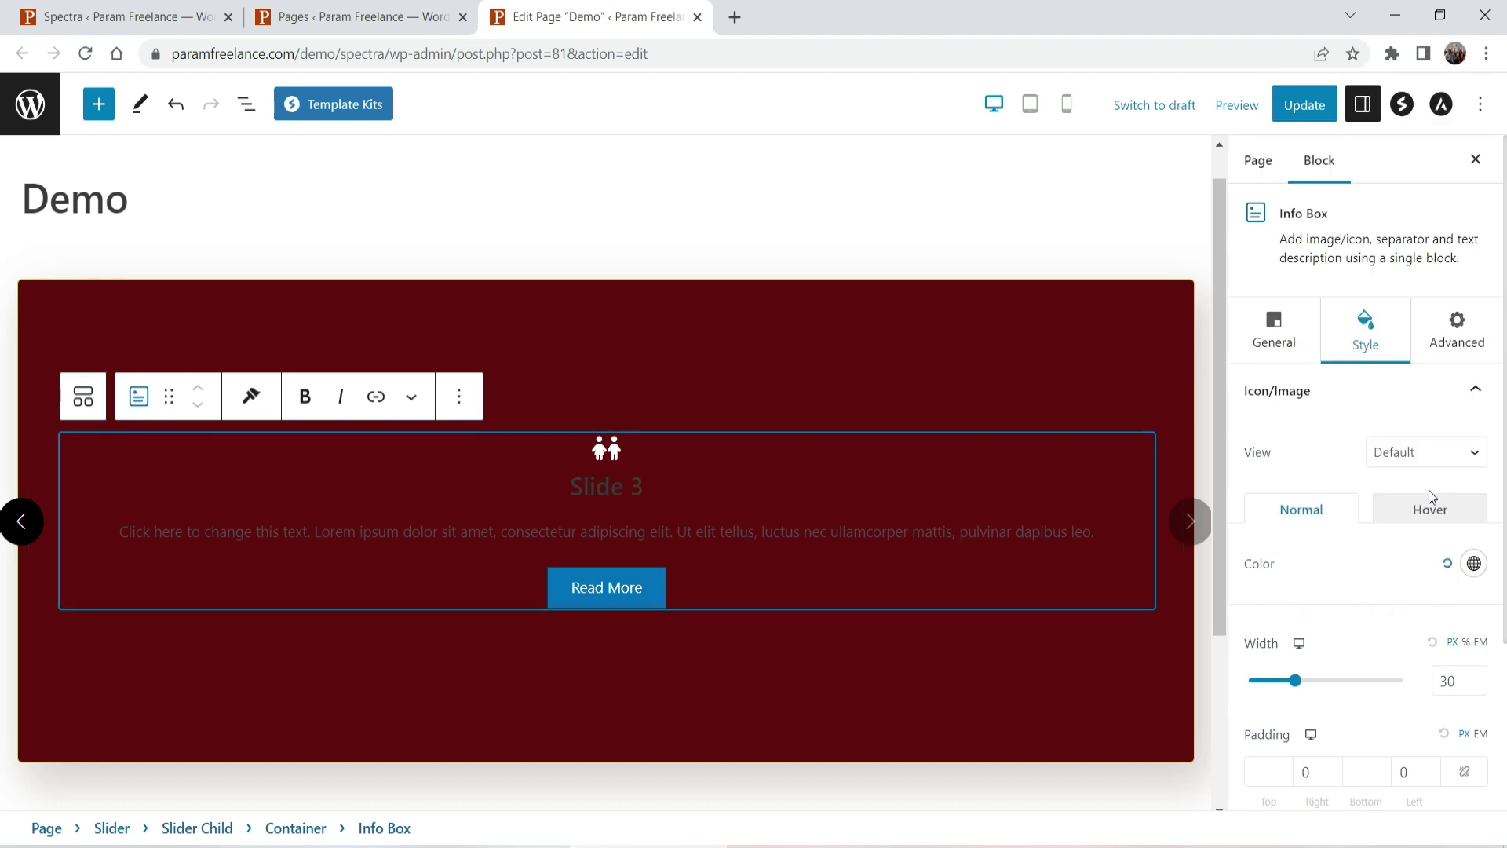
scroll(1424, 486, down, 3)
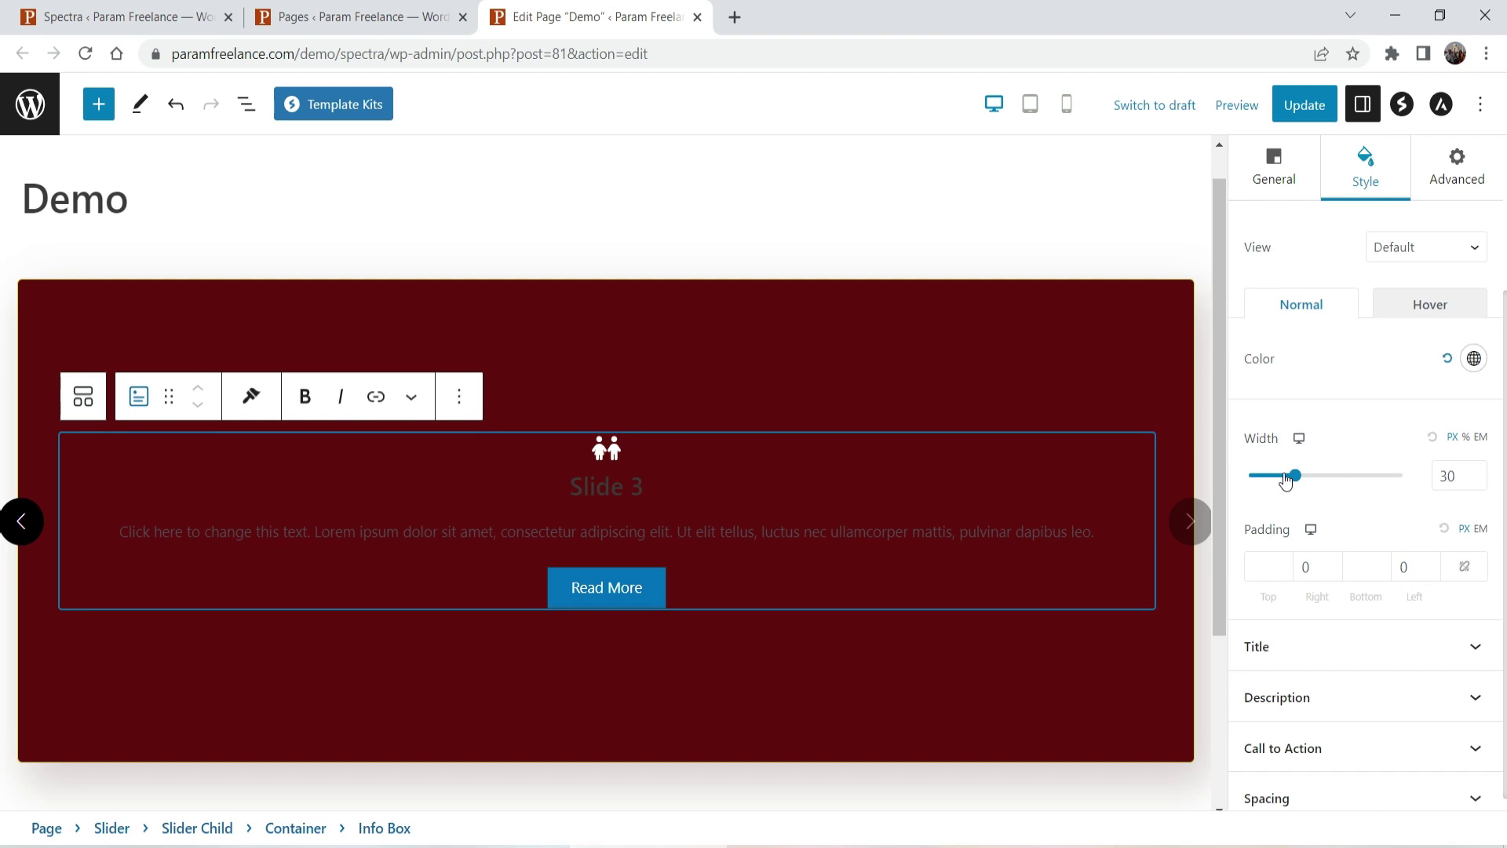
drag(1294, 480, 1374, 486)
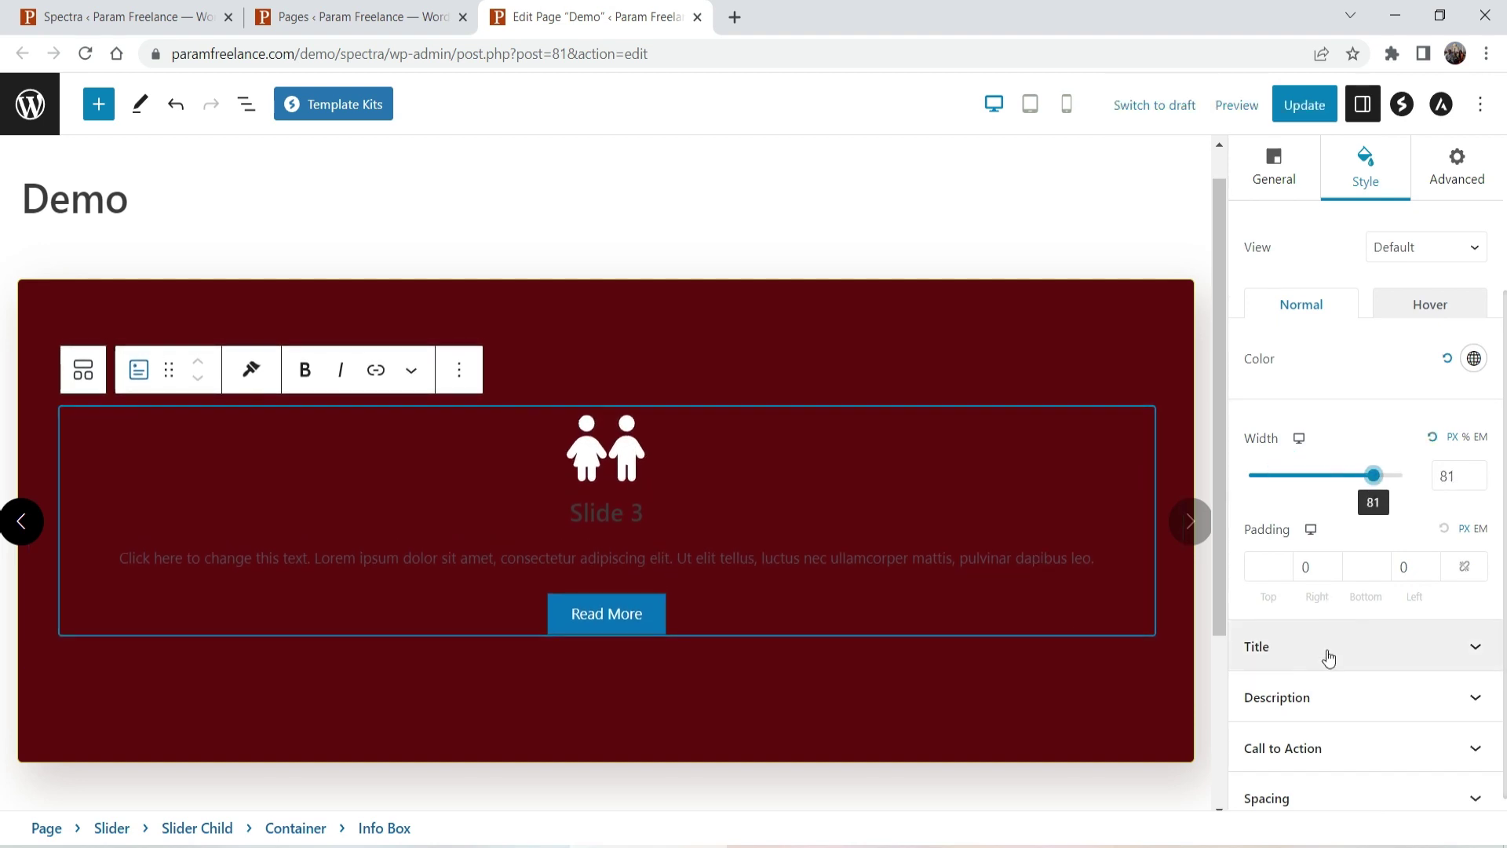
Colour the title pale yellow (DFE0A5) and enlarge its font size.
click(1325, 646)
click(1474, 459)
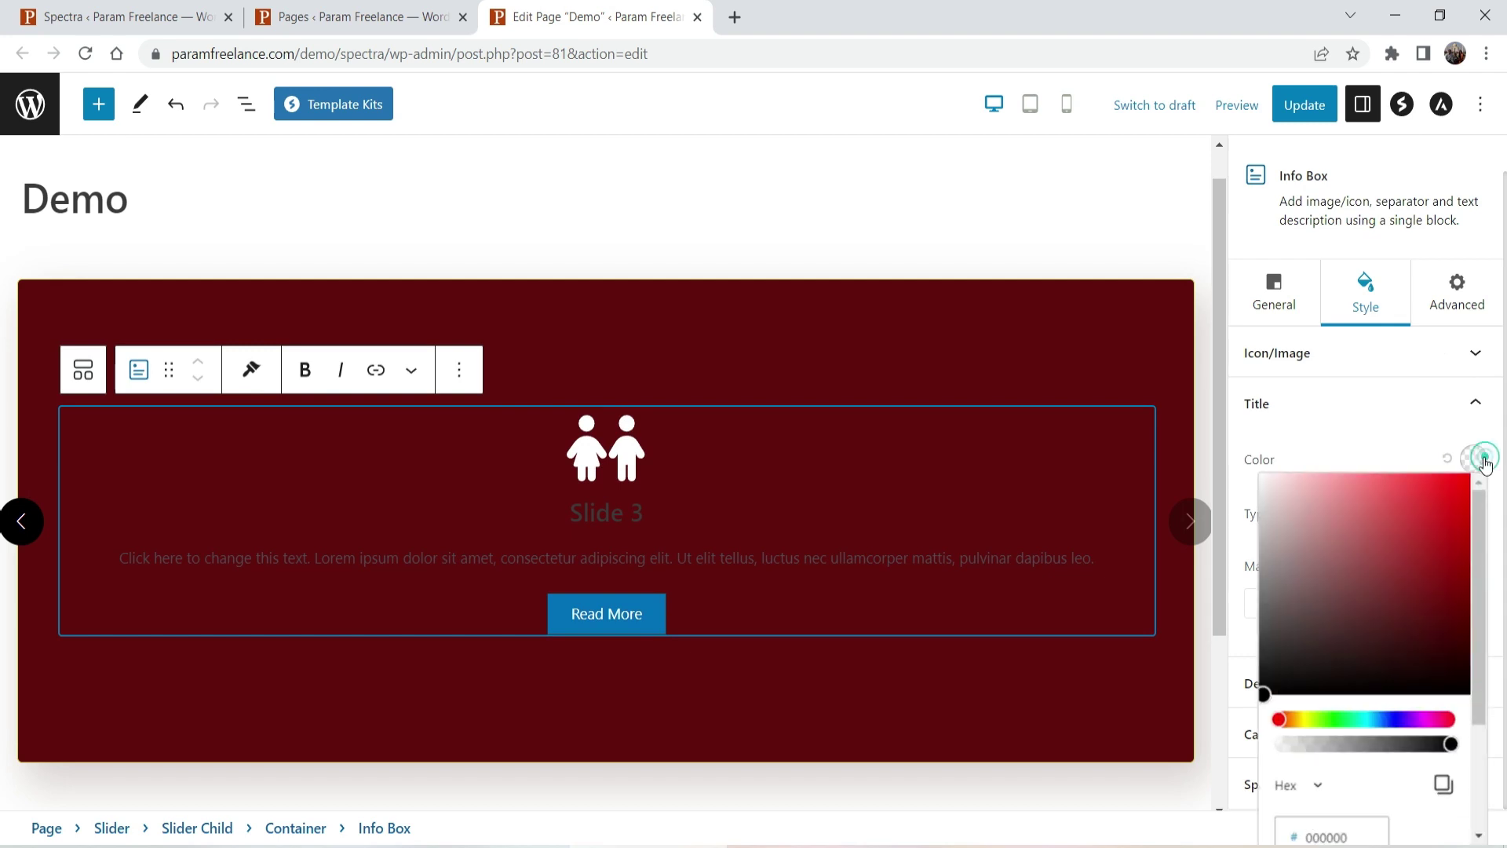
click(1307, 719)
click(1317, 494)
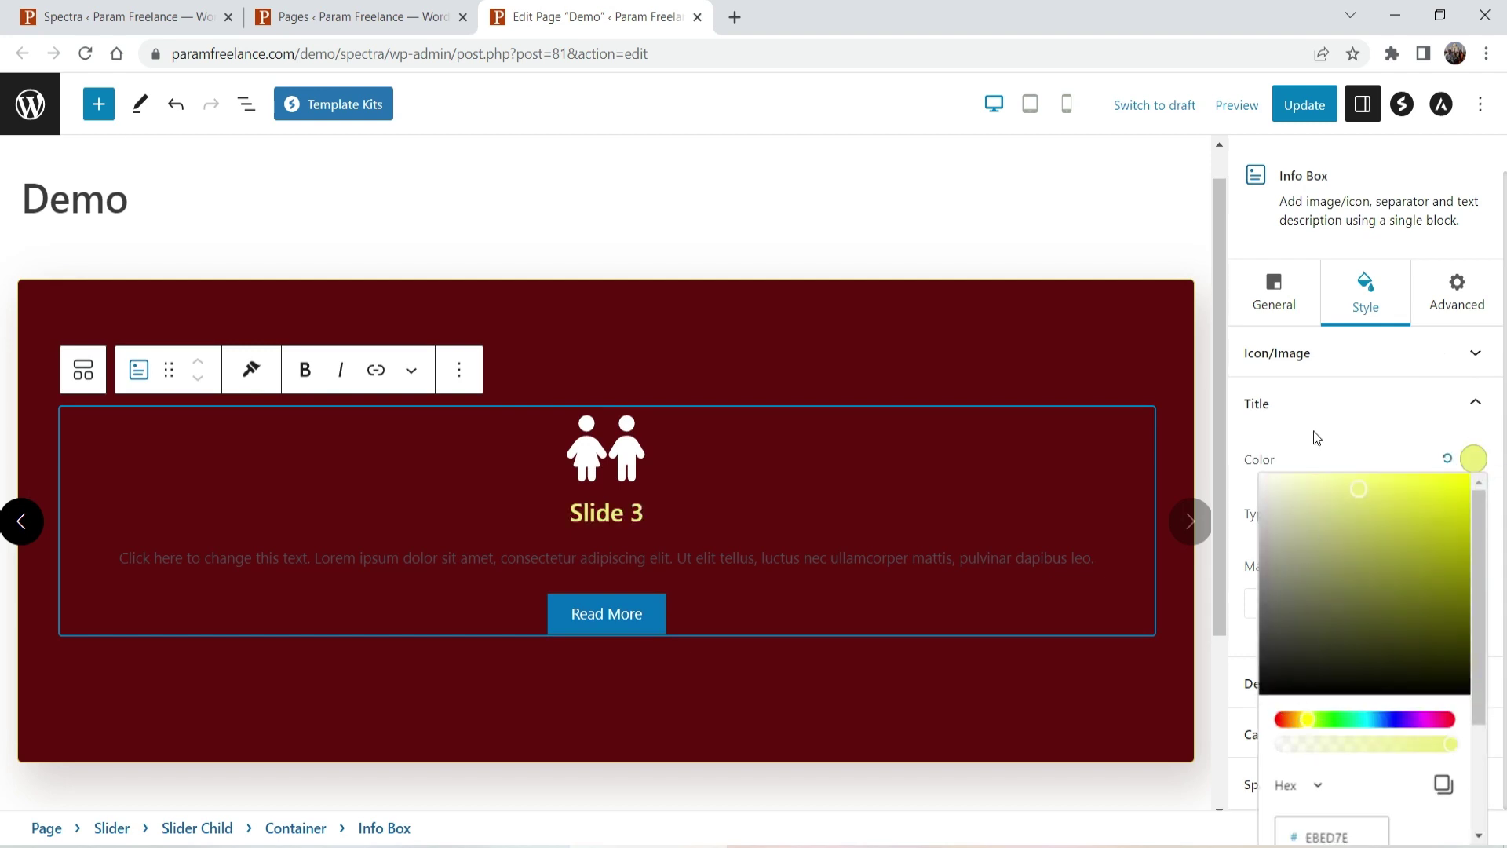
click(1315, 408)
click(1394, 447)
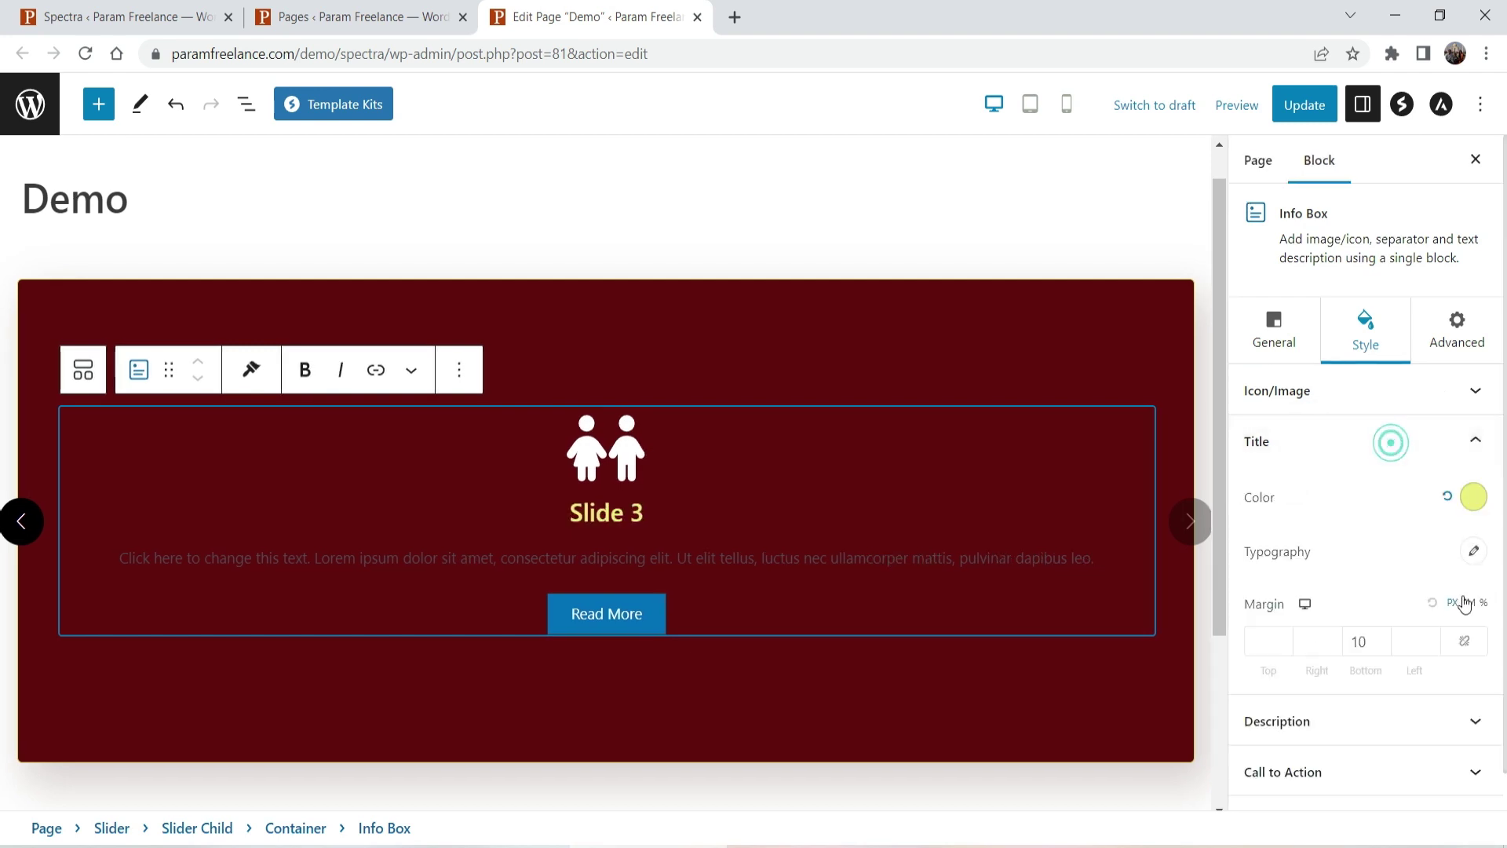
click(1474, 551)
click(1437, 693)
text(6)
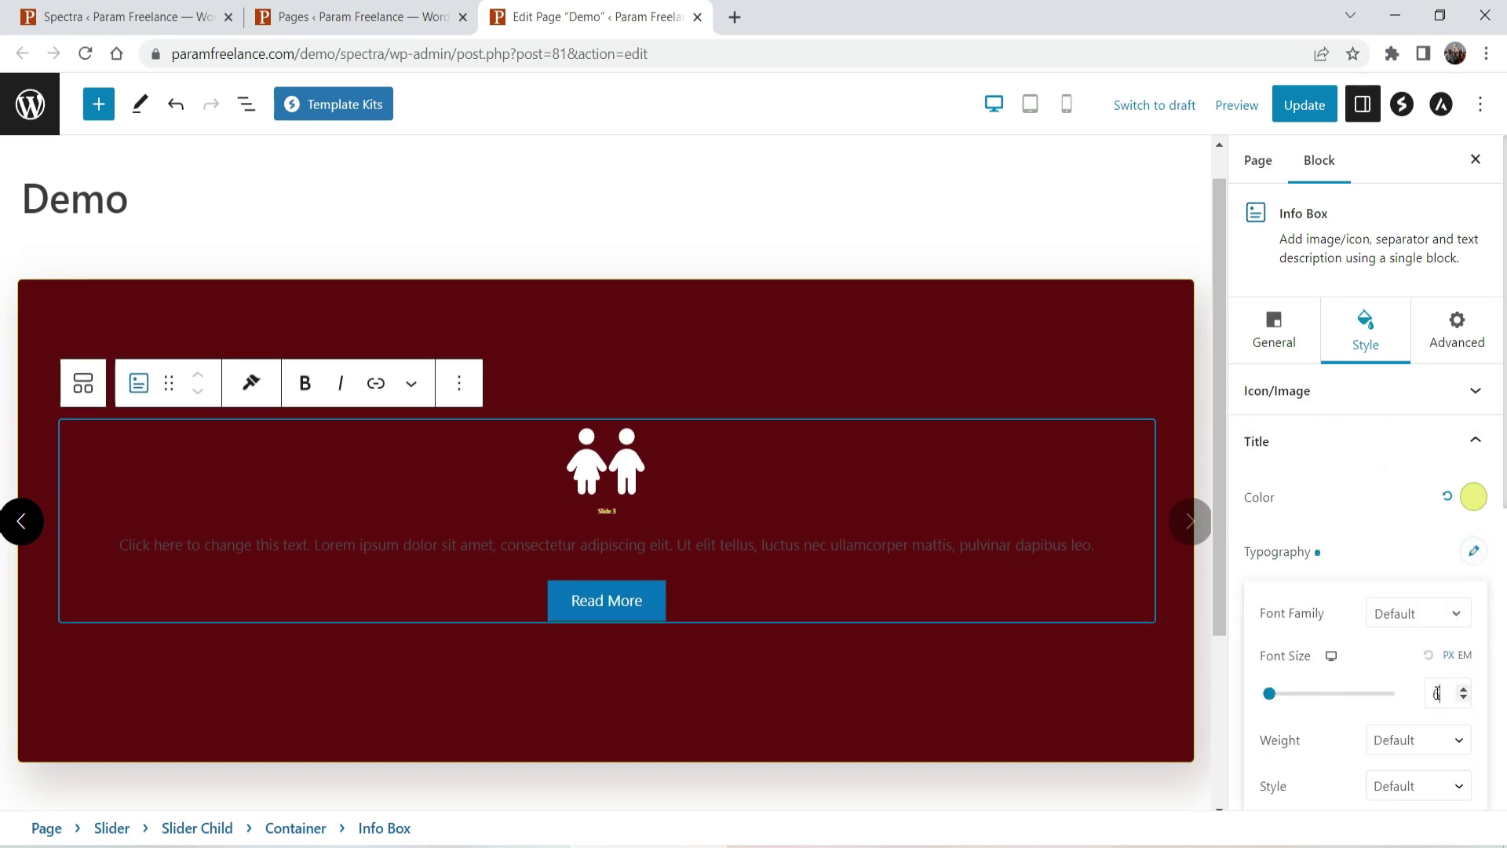
click(1427, 654)
Make the description text white (FFFFFF) with font size 20.
click(1322, 689)
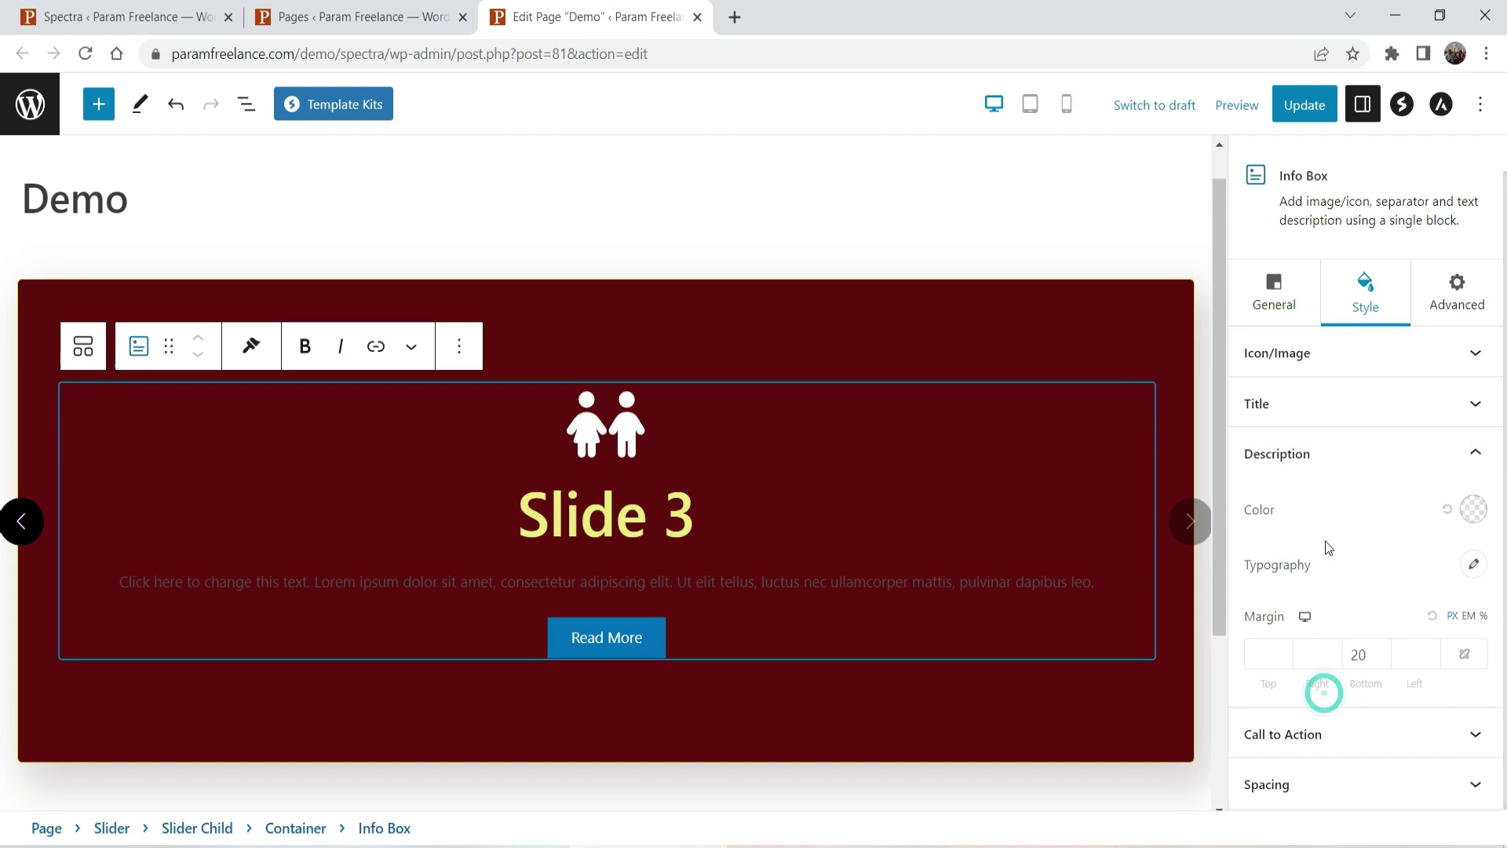
click(1486, 510)
click(1288, 420)
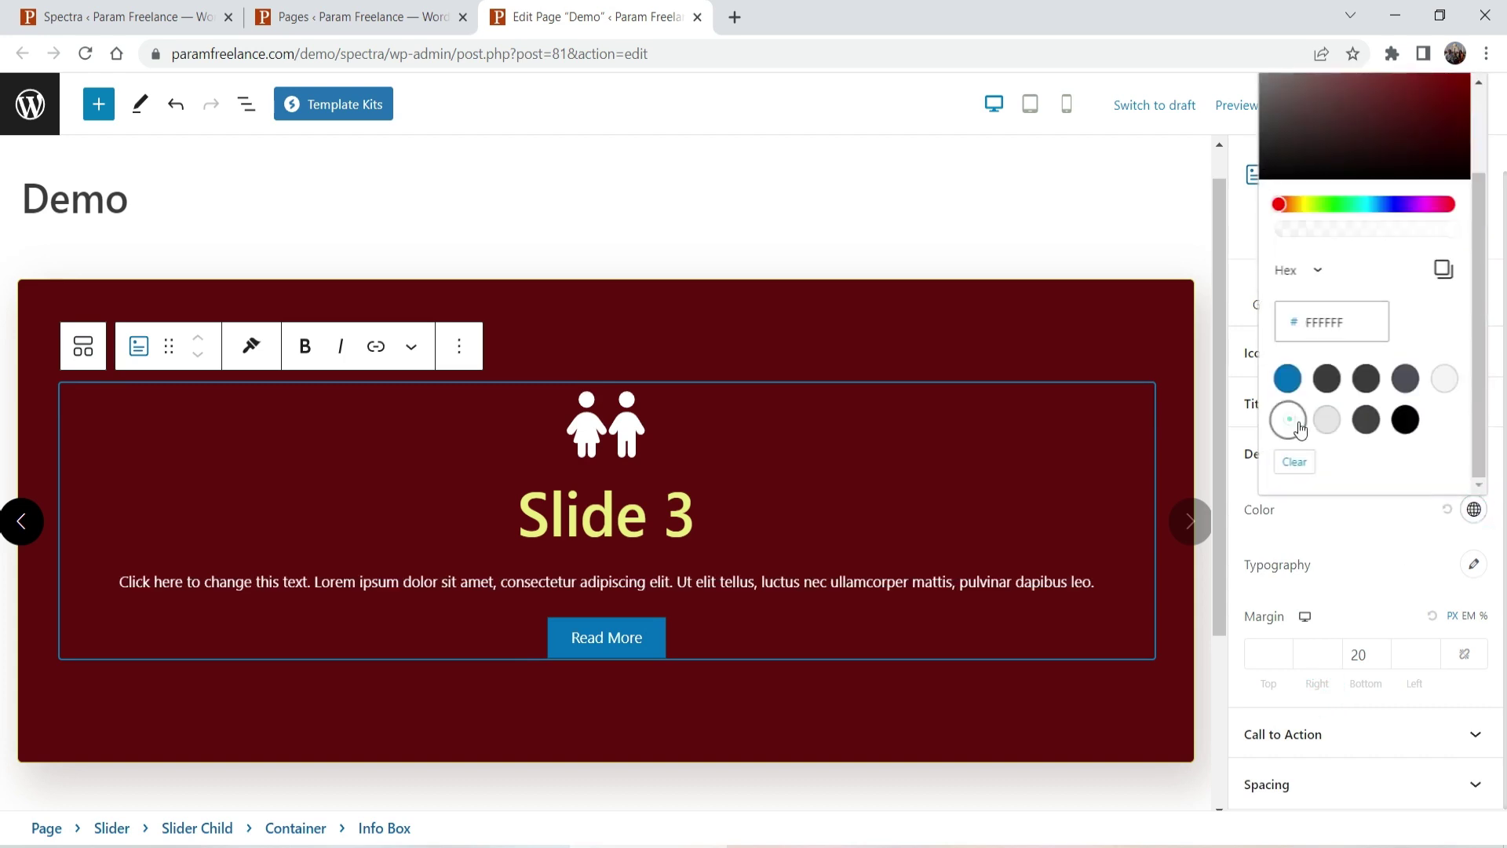
click(1473, 563)
text(20)
click(1373, 545)
Give the Read More button a dark grey background.
click(1357, 732)
scroll(1413, 471, down, 8)
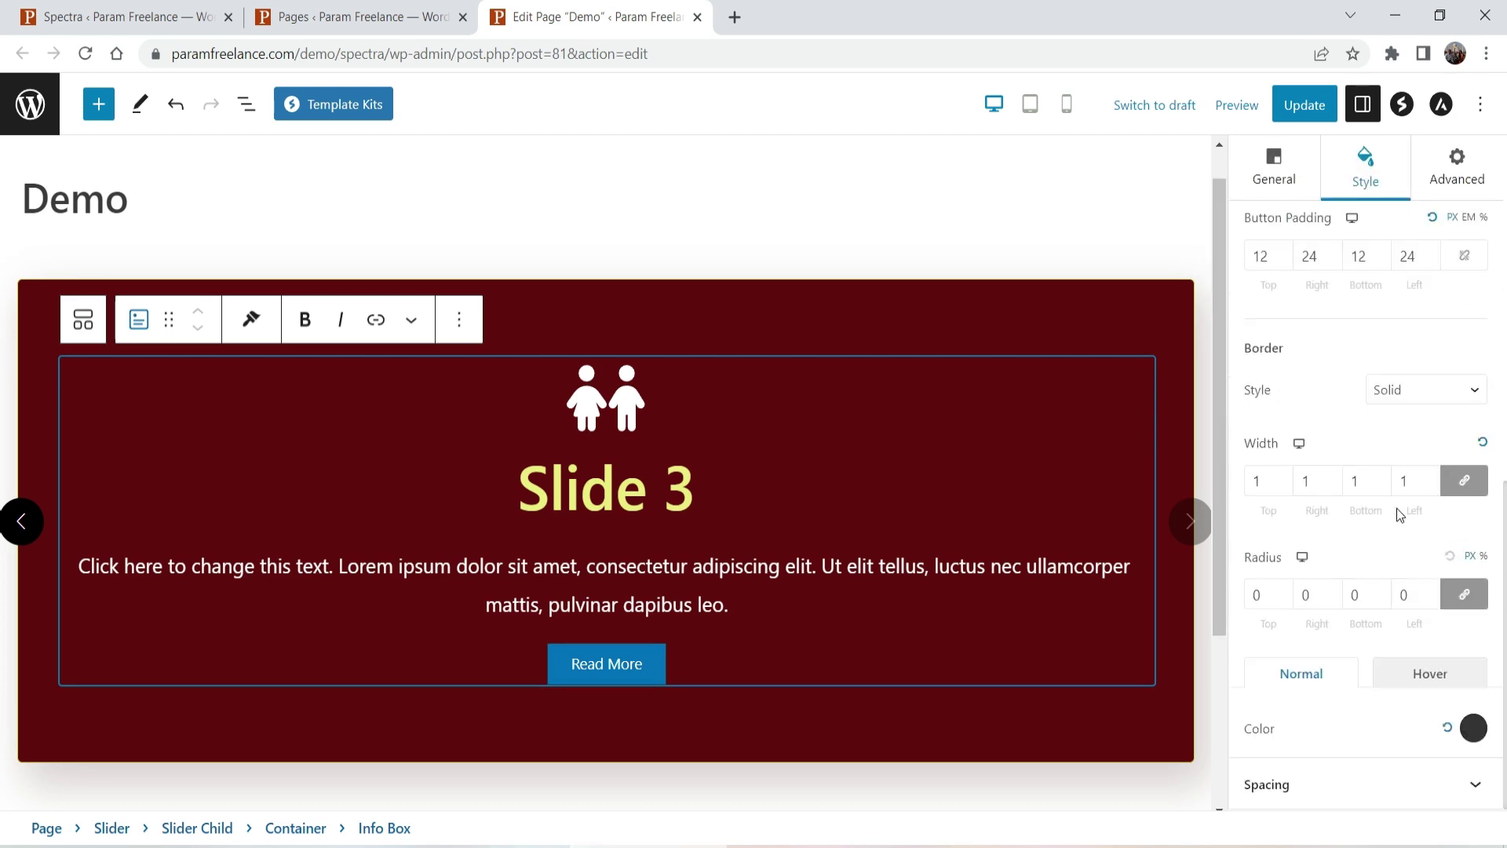
scroll(1364, 455, up, 3)
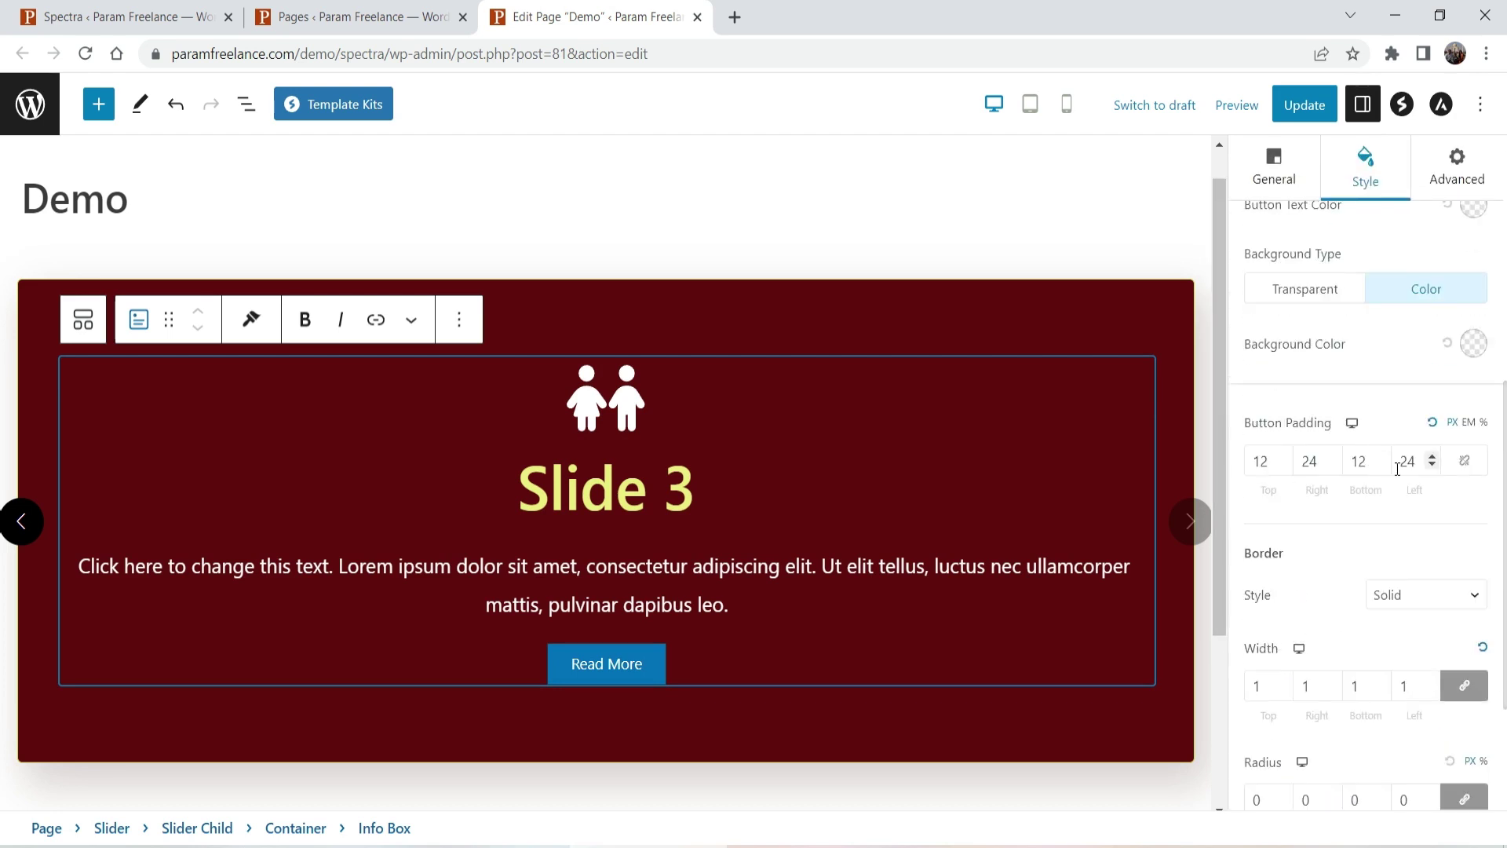
scroll(1397, 468, up, 3)
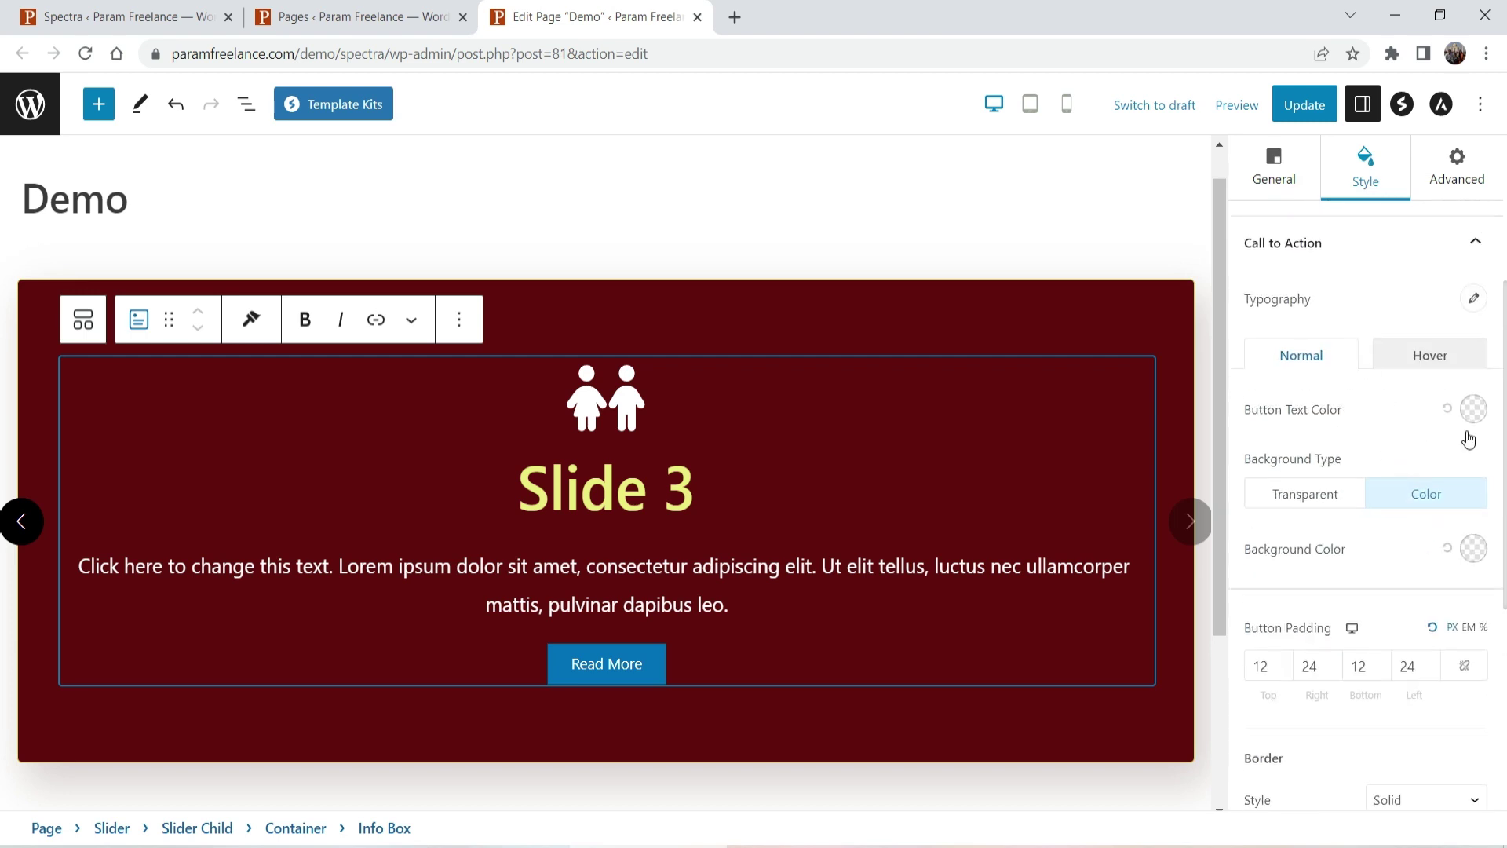
click(1474, 551)
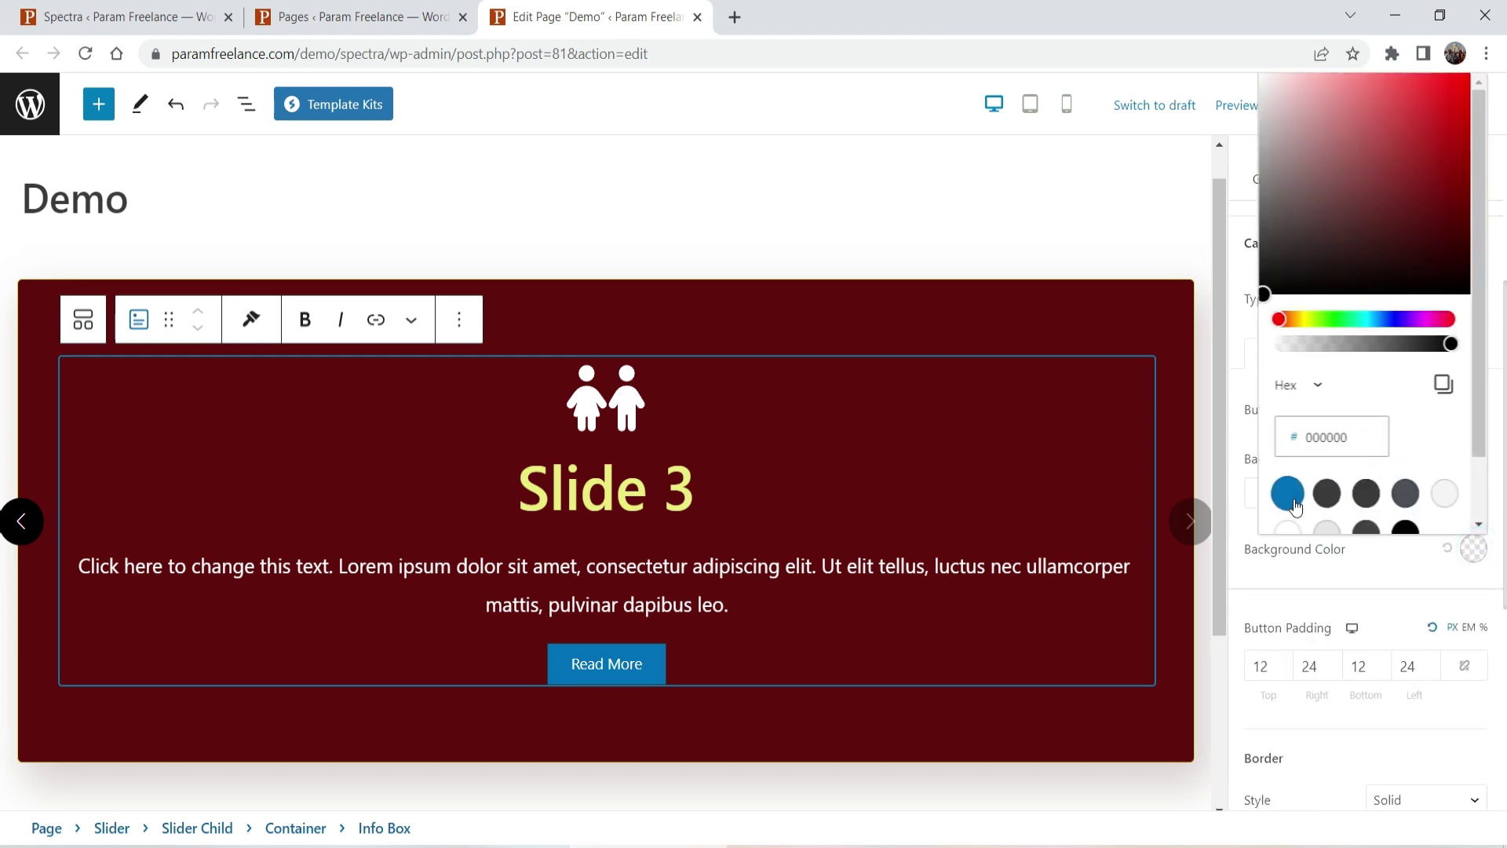
click(1366, 494)
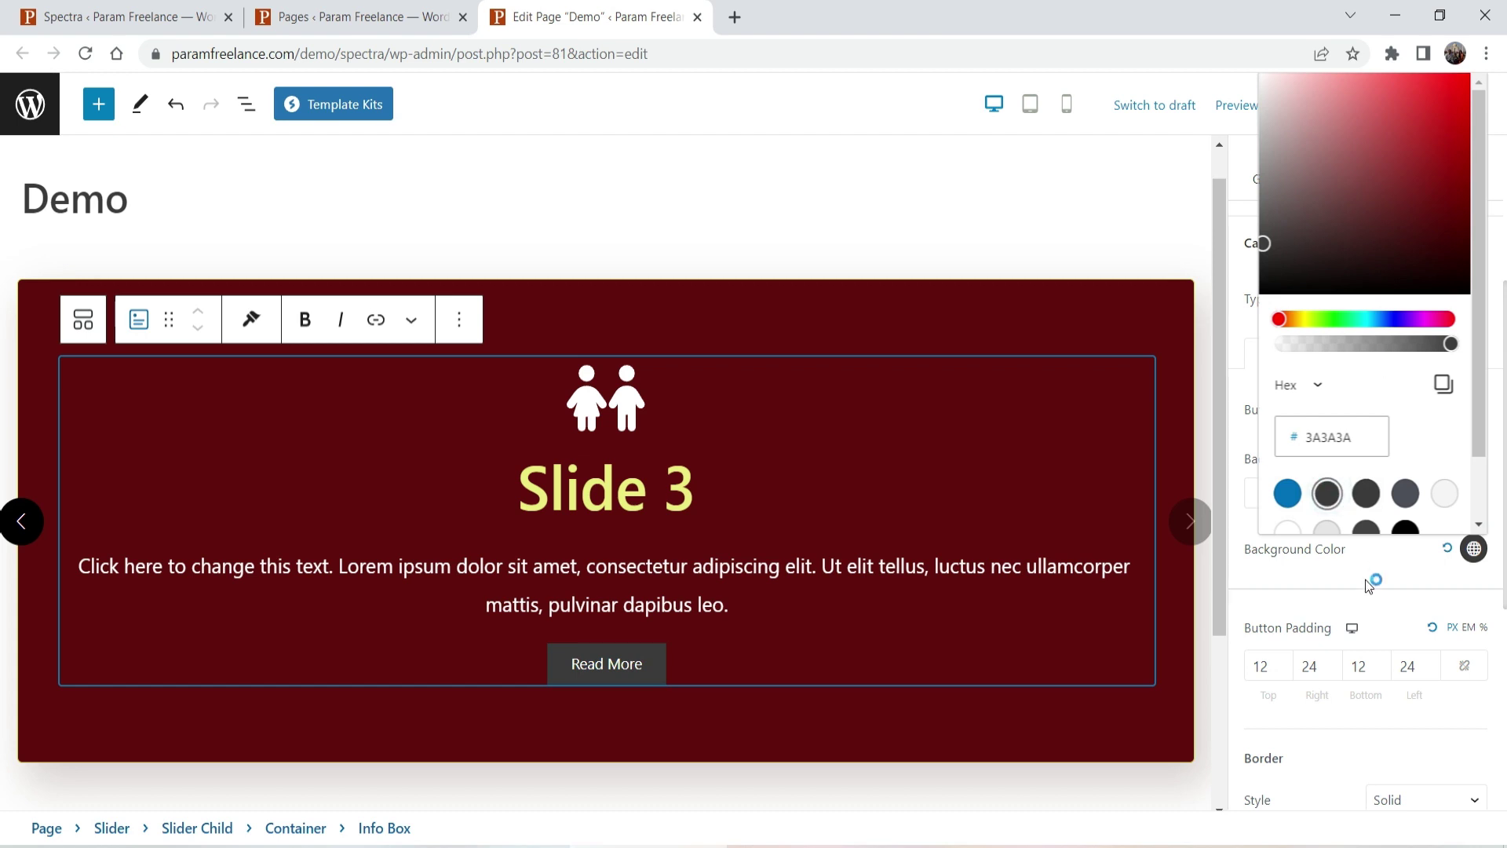
click(1310, 588)
Give the button a solid width-2 border in very light pink (F4E9E9).
scroll(1381, 569, down, 1)
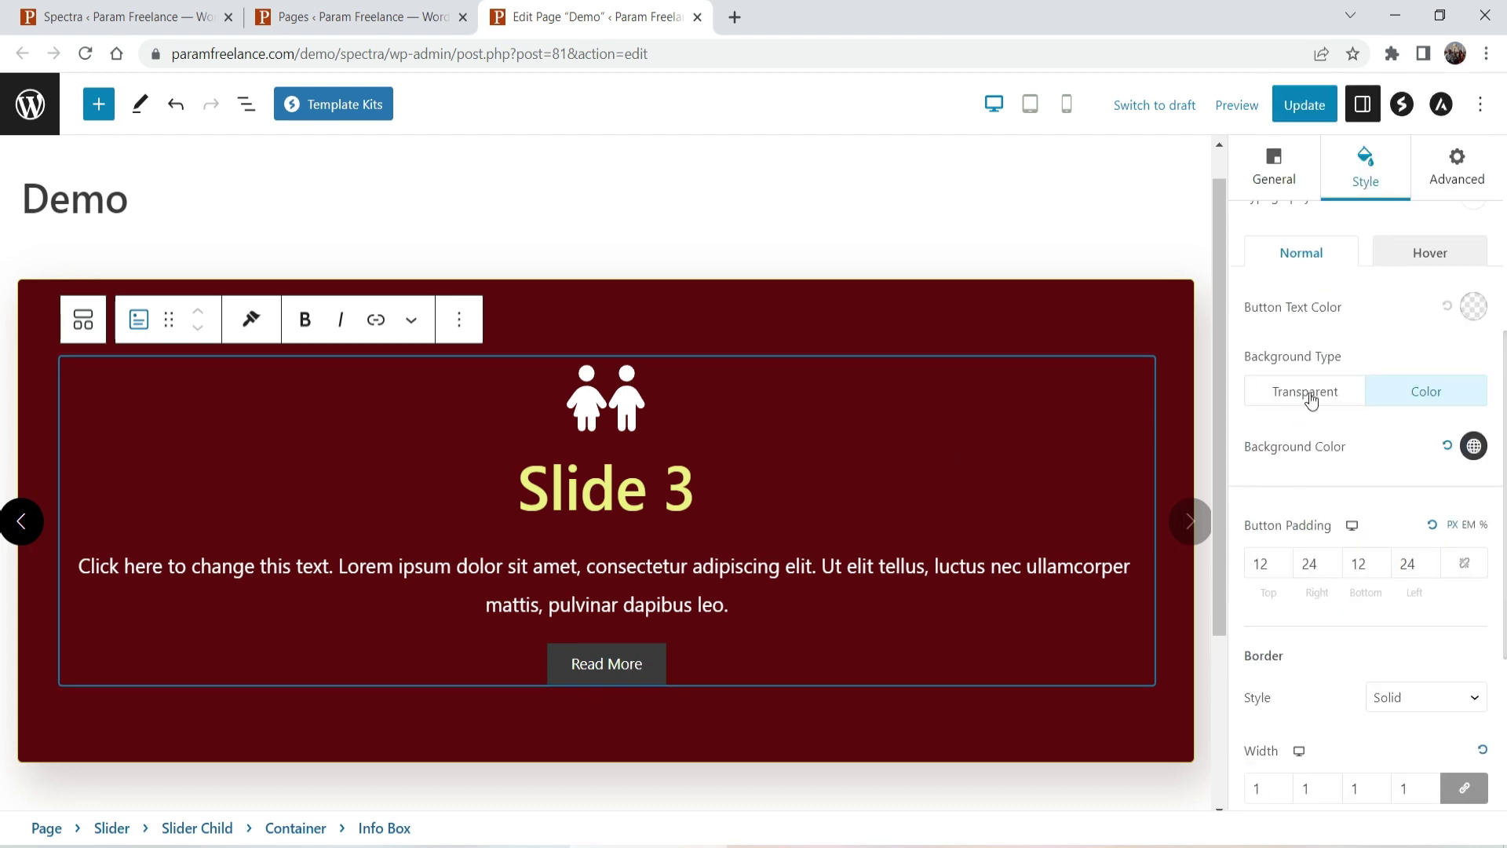
scroll(1403, 587, down, 2)
click(1285, 578)
scroll(1484, 624, down, 1)
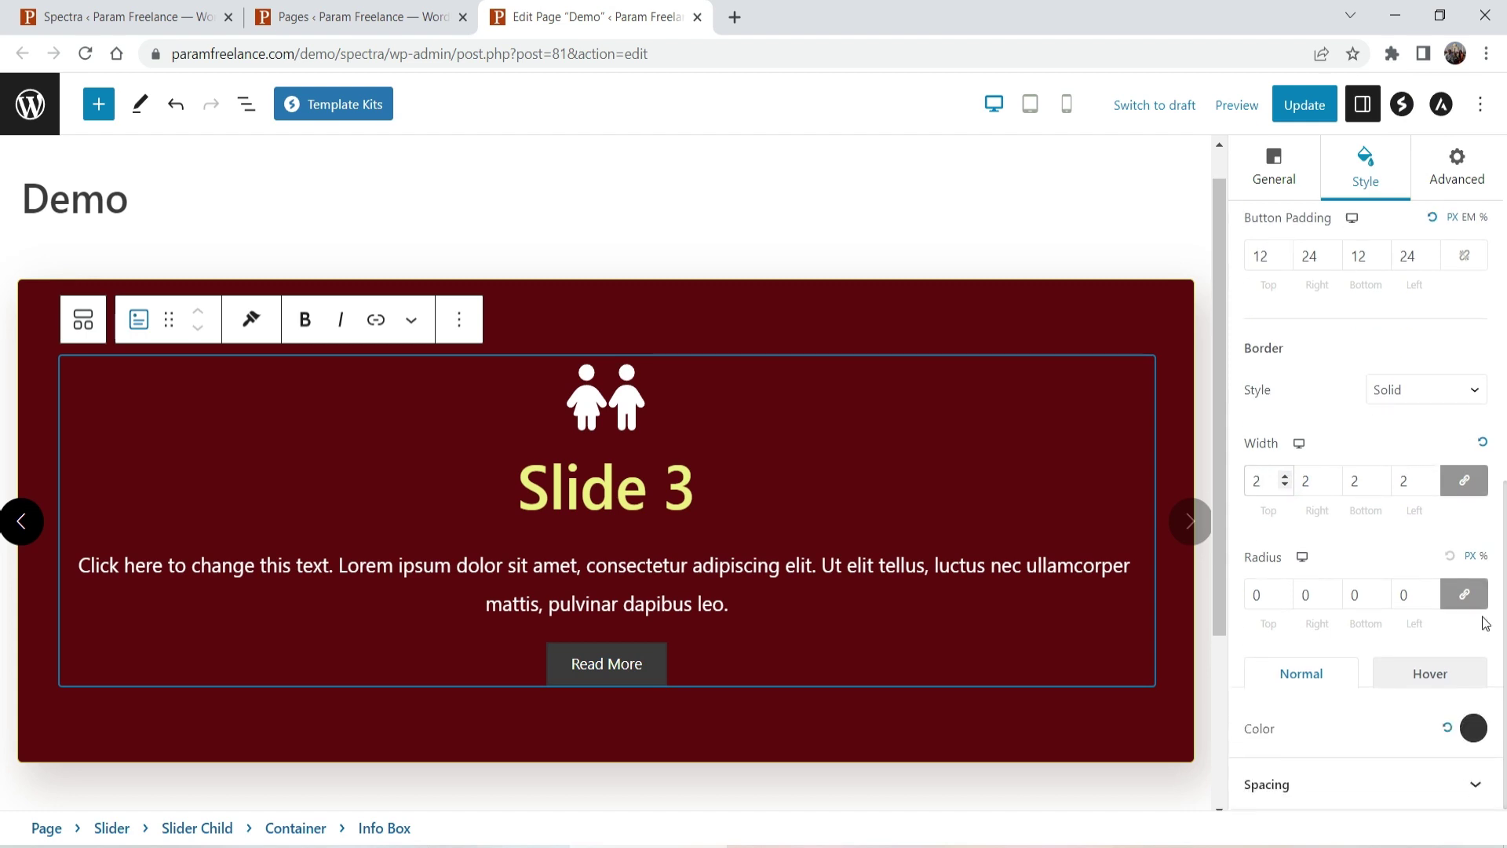
click(1472, 729)
drag(1282, 350, 1288, 187)
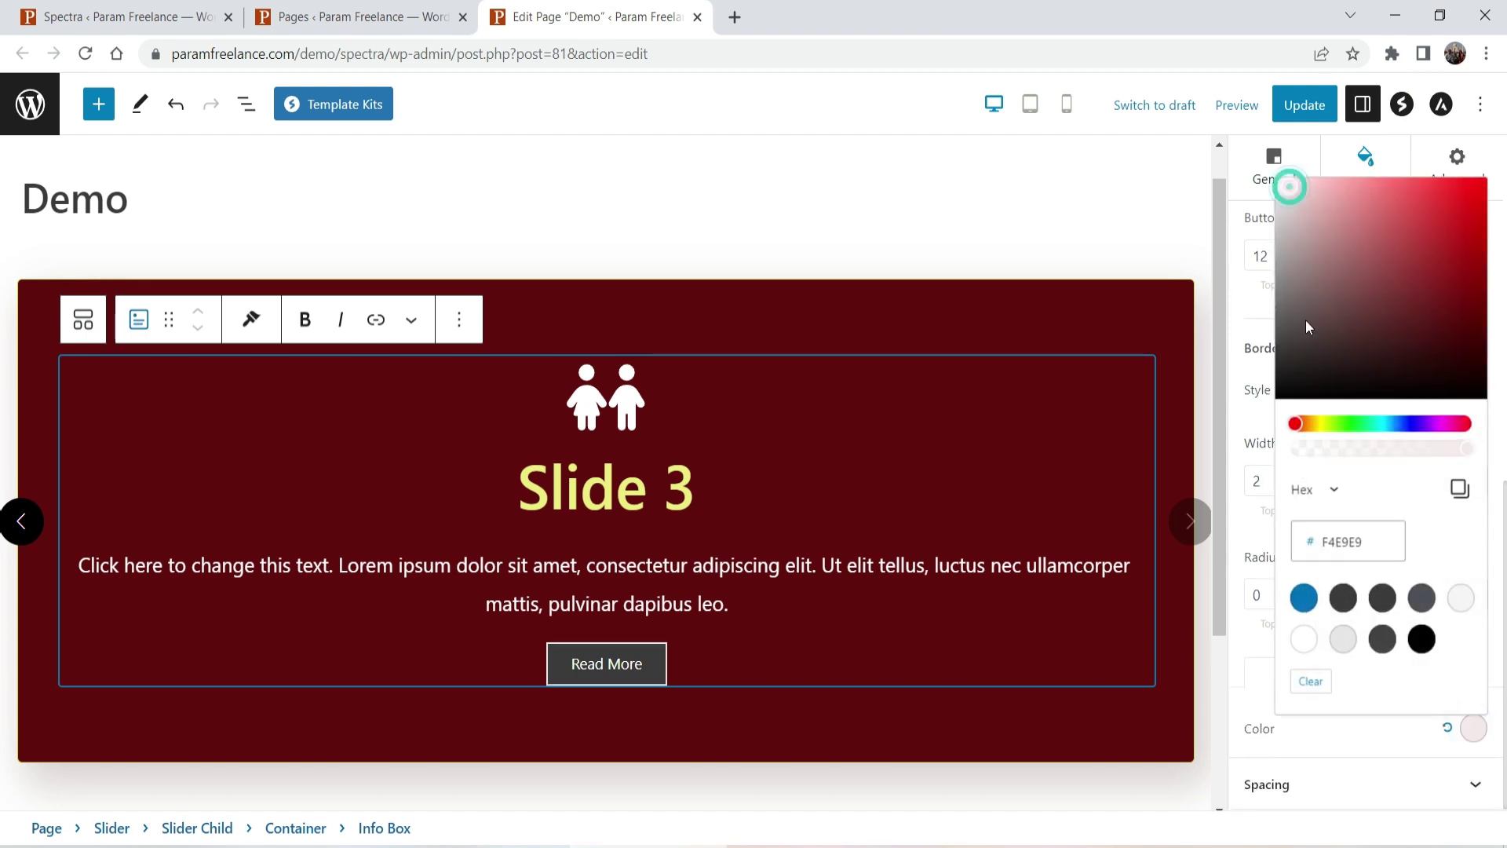
click(1228, 514)
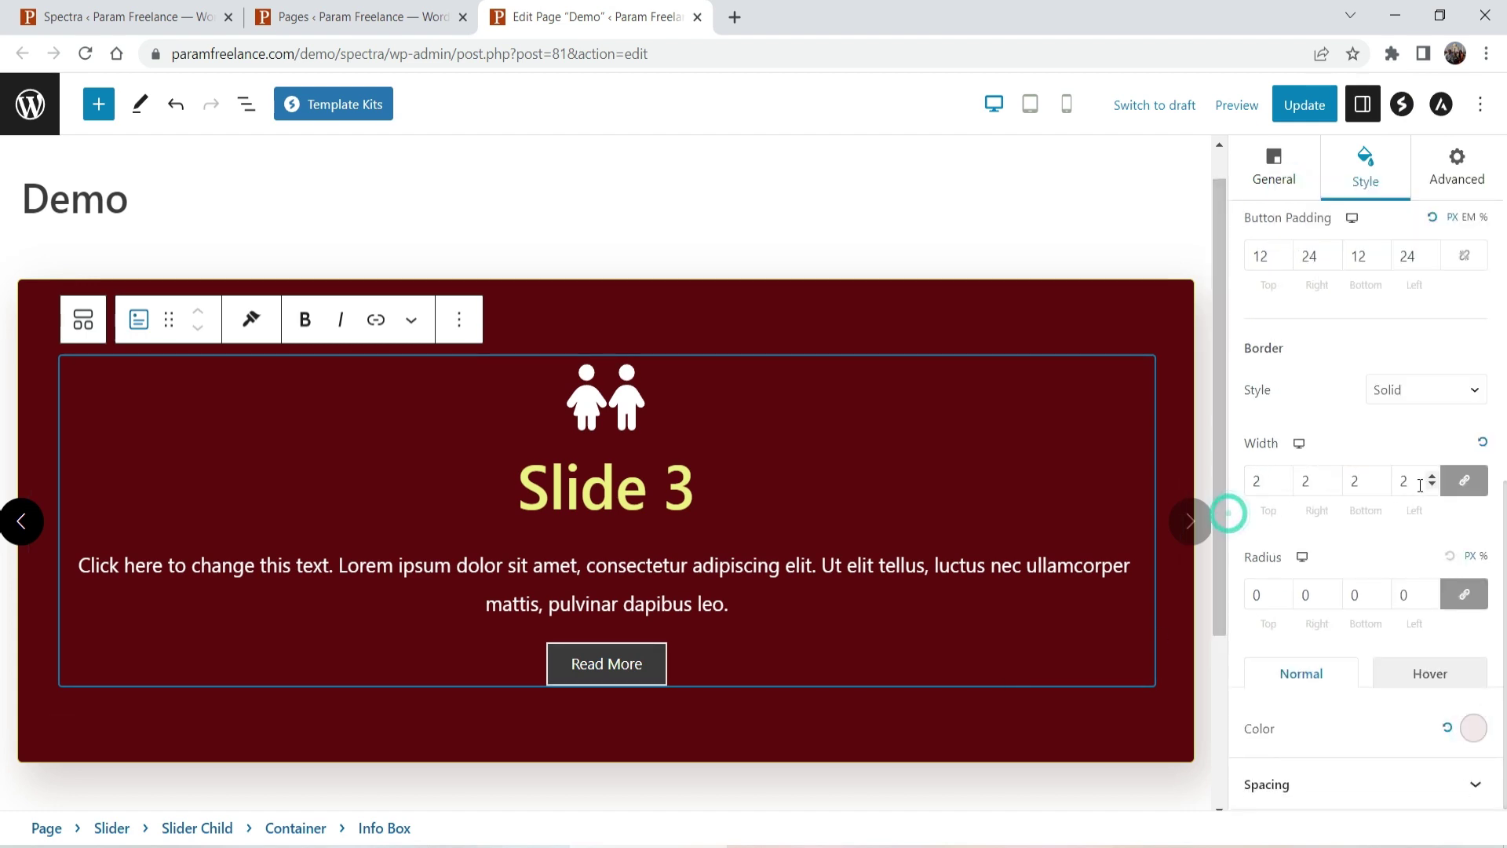
Set the Read More button's font size to 20.
scroll(1421, 485, up, 4)
scroll(1424, 435, up, 3)
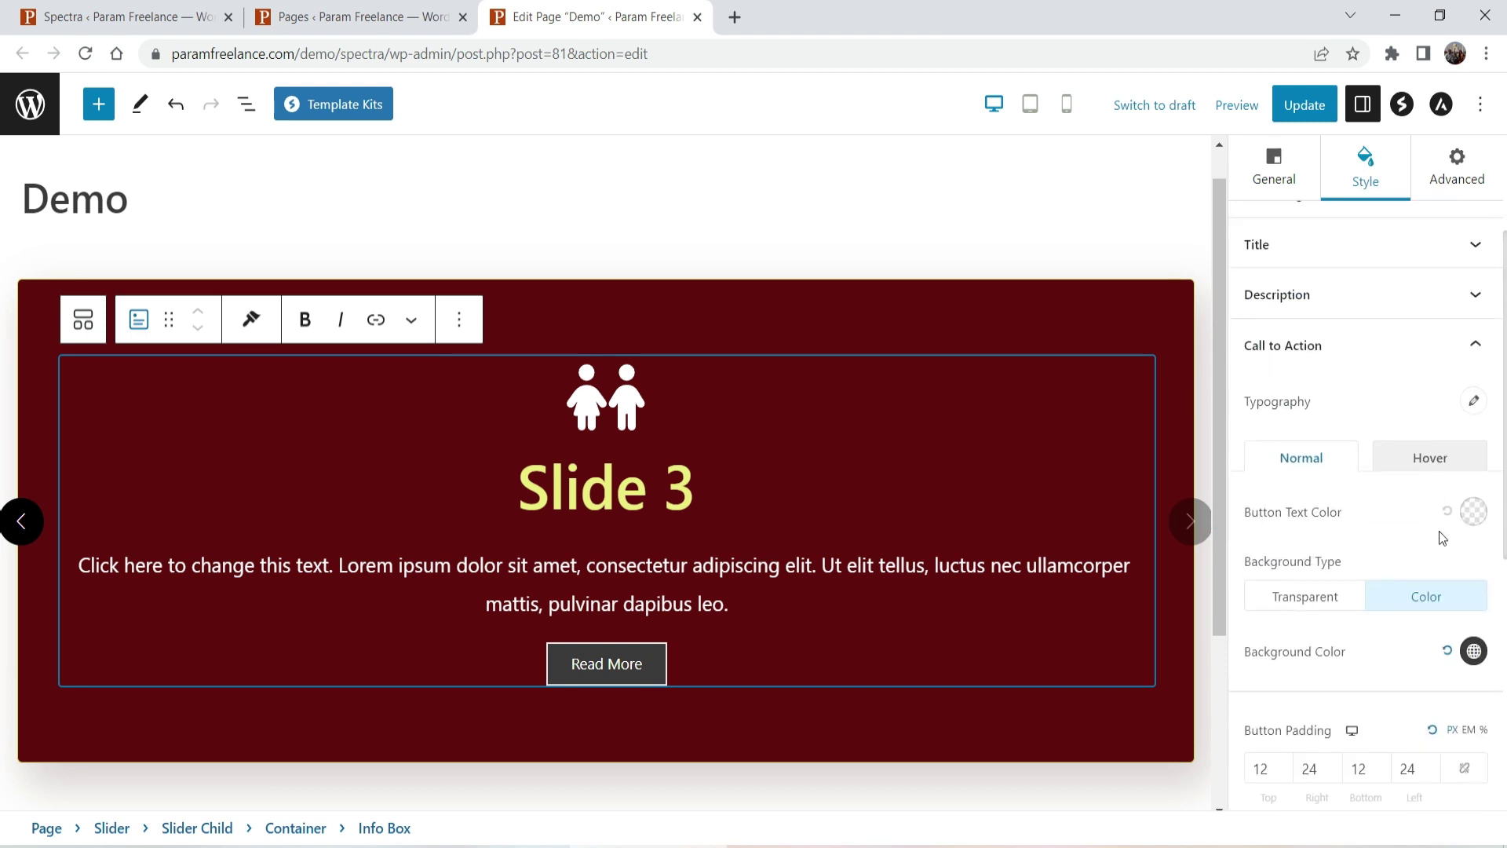
click(1475, 402)
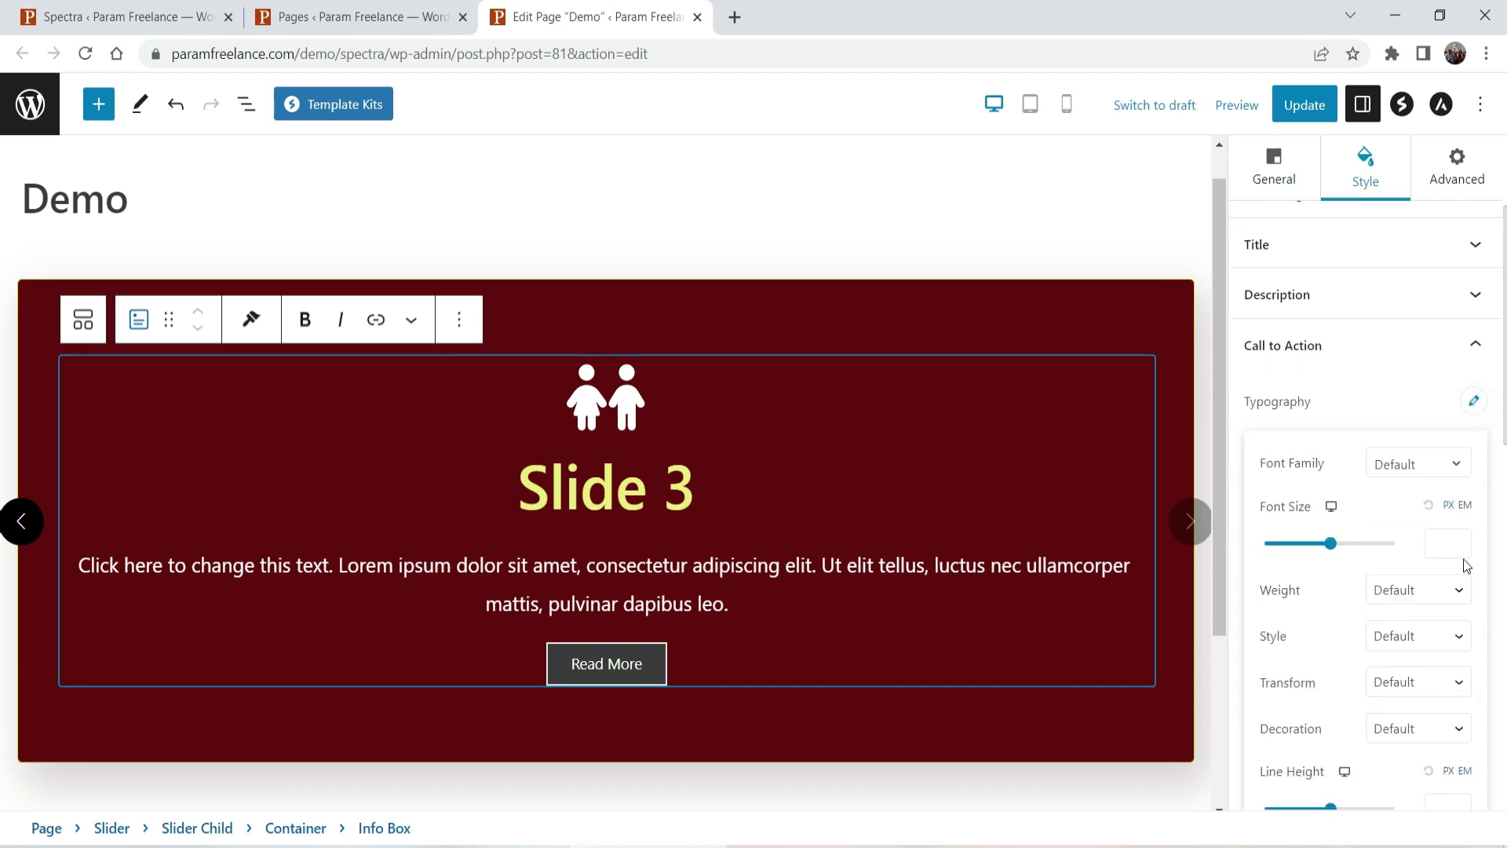
click(1438, 541)
text(20)
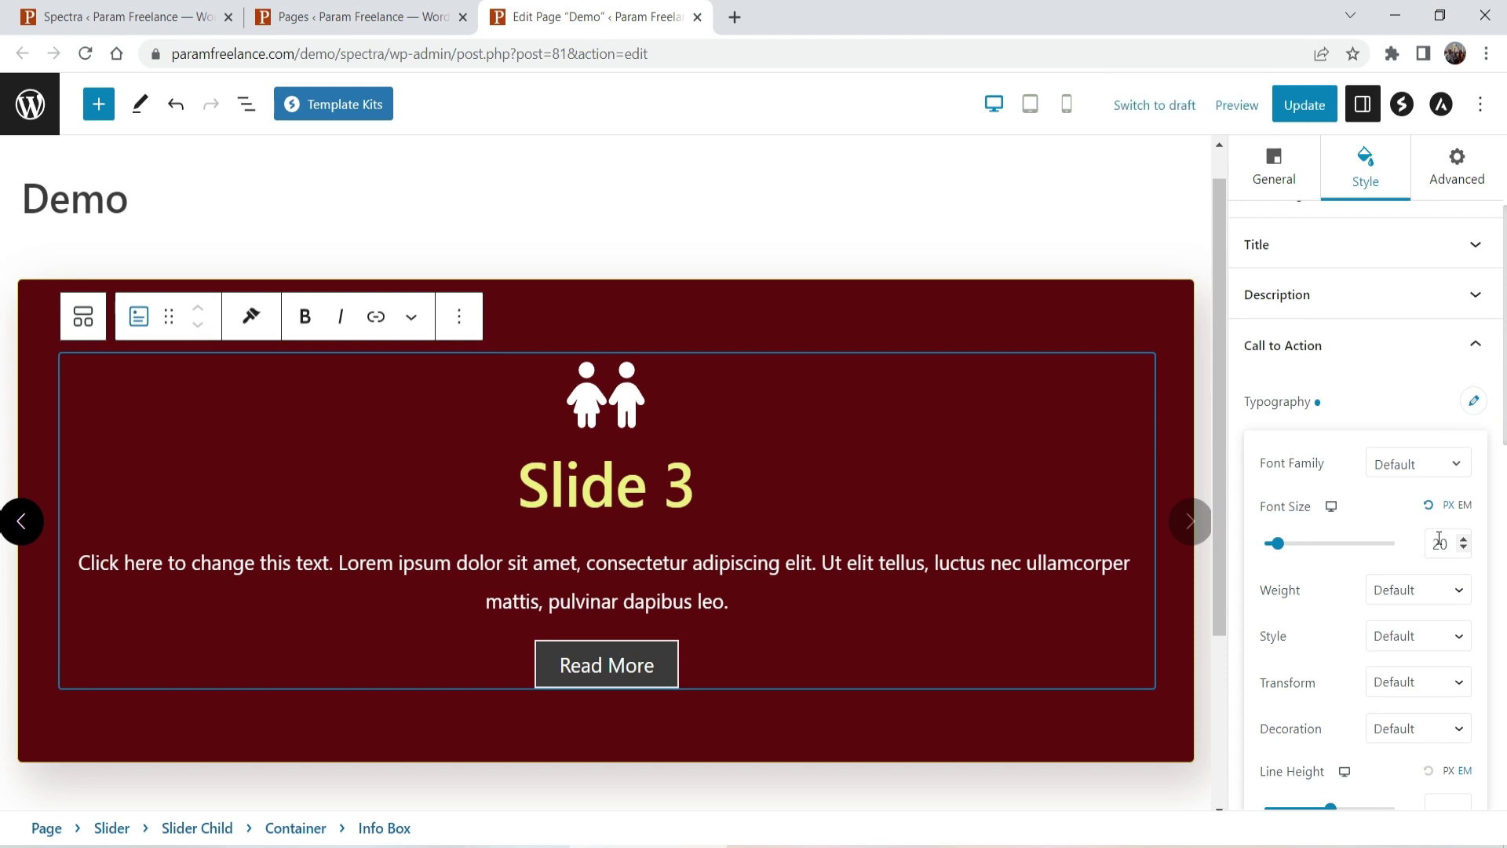
click(1370, 362)
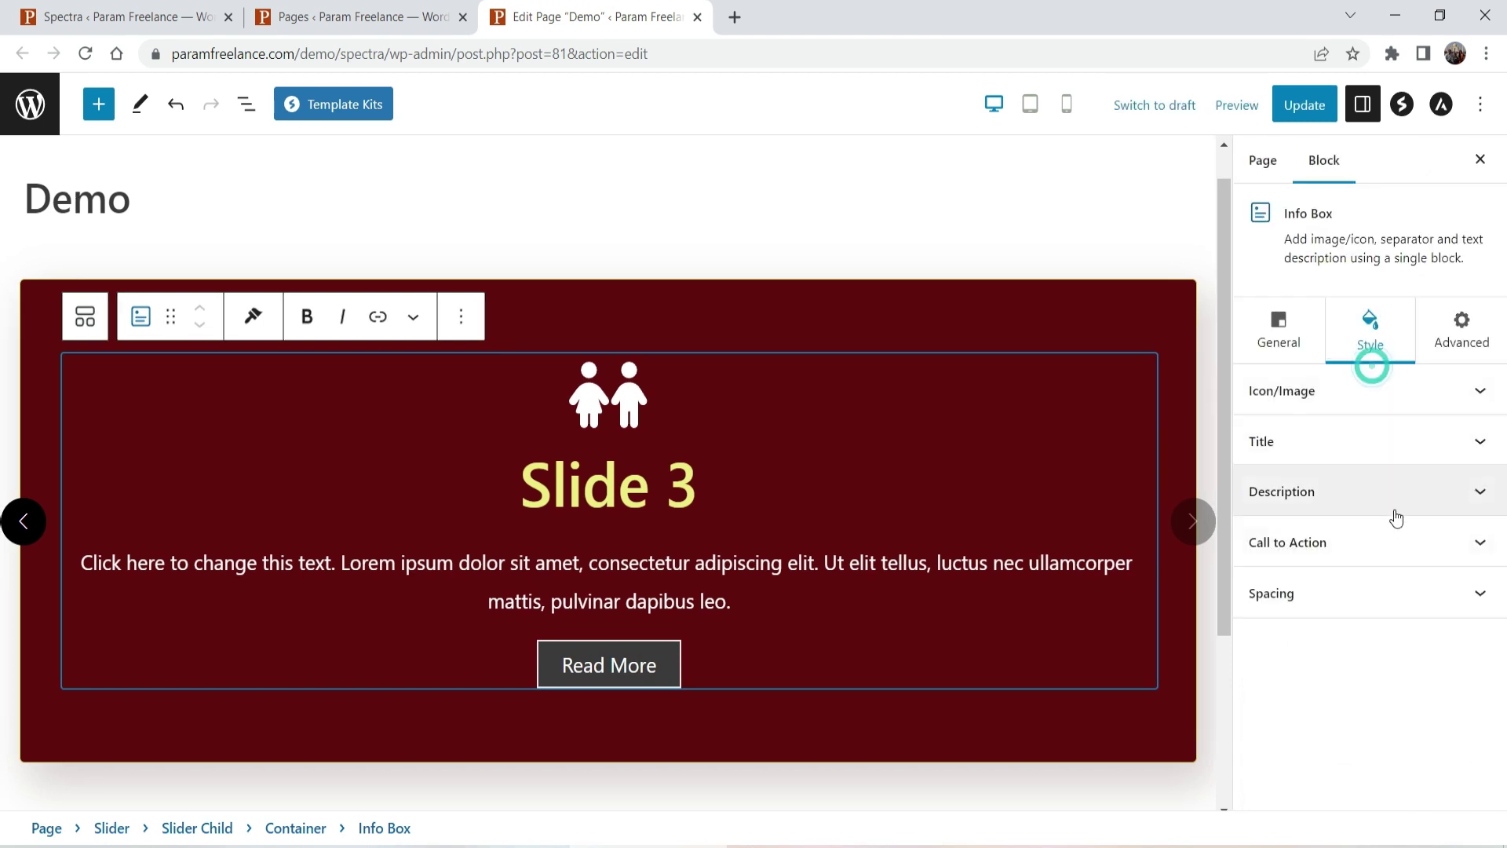
Set the info box padding to 40 on all sides.
click(1343, 601)
click(1264, 685)
text(40)
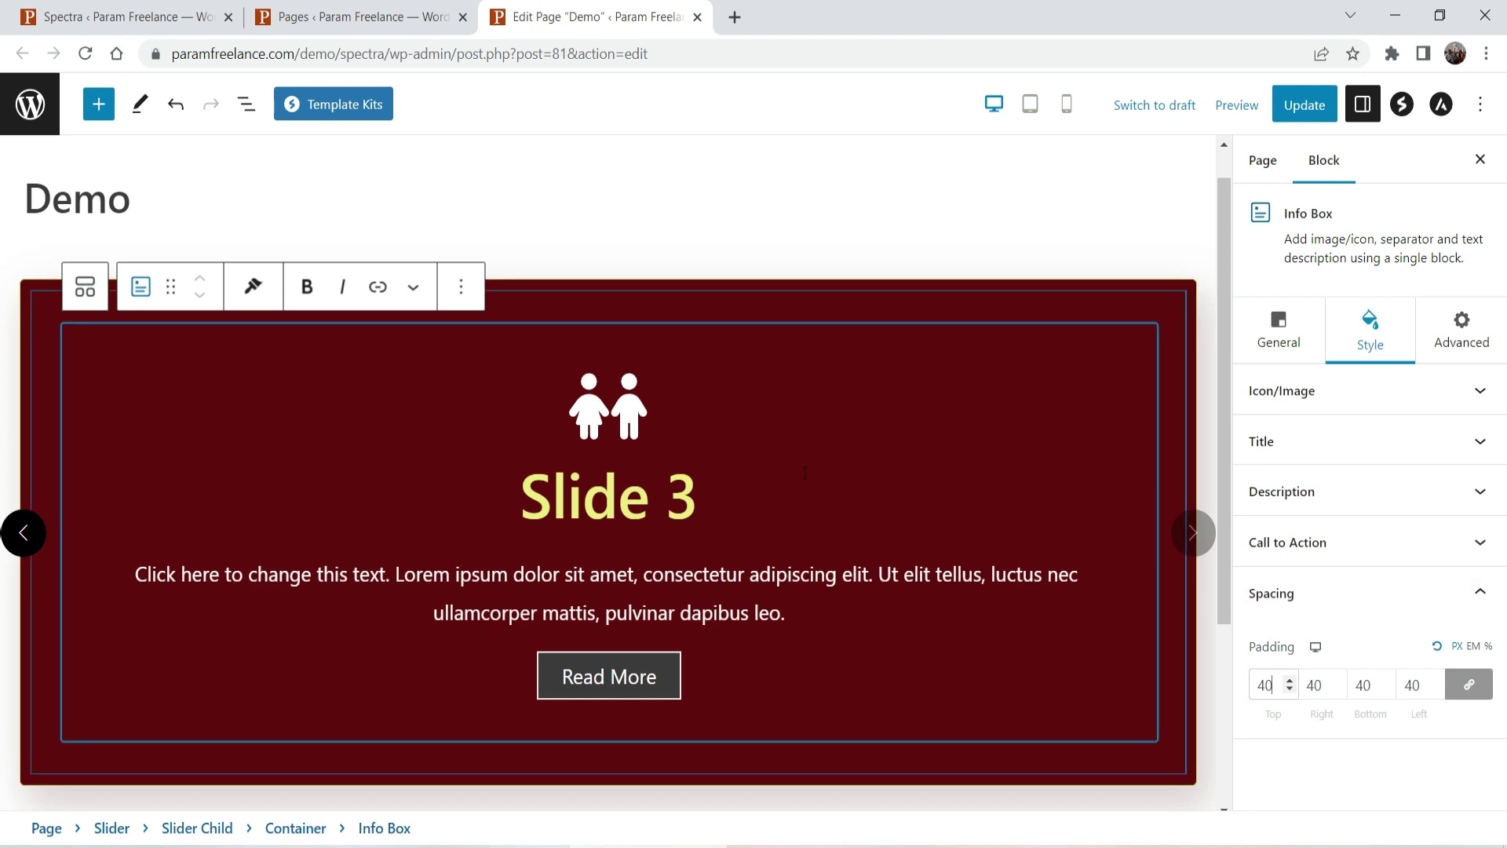
Browse back through Slides 2 and 1, then return to Slide 3 and select its info box.
click(19, 532)
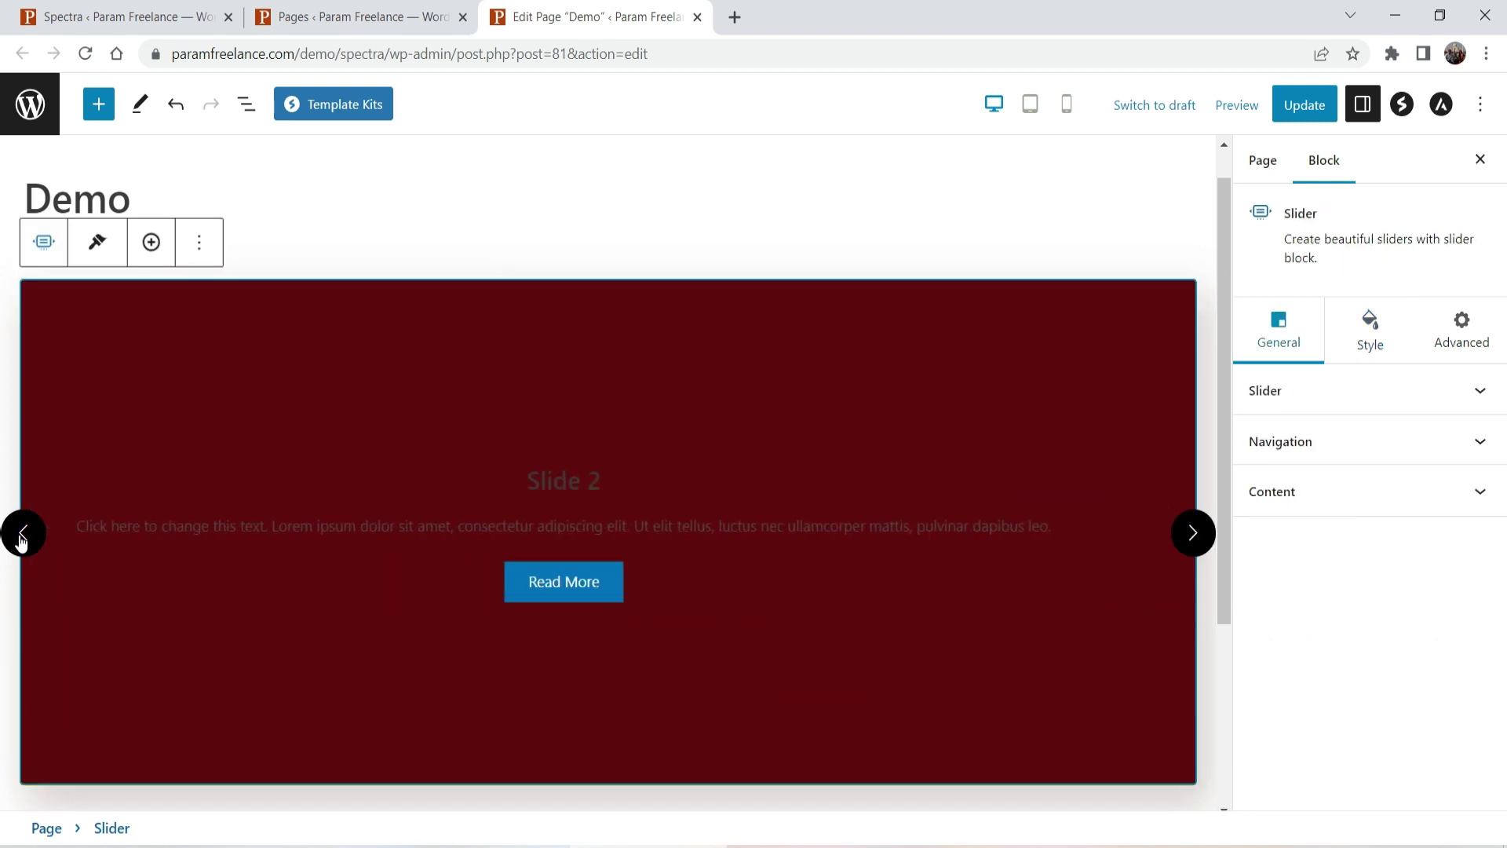
click(585, 503)
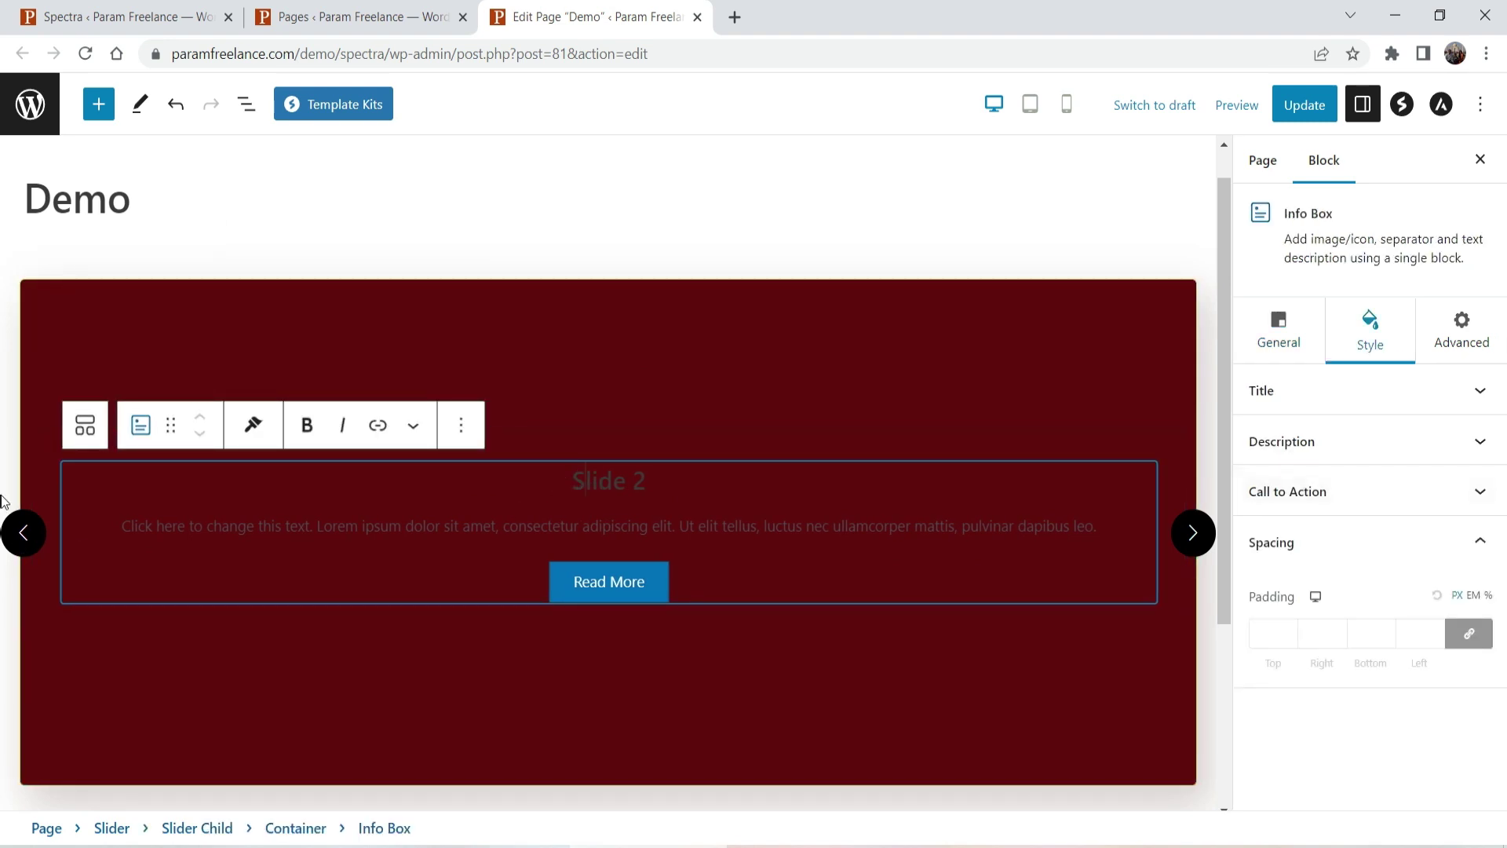
click(22, 535)
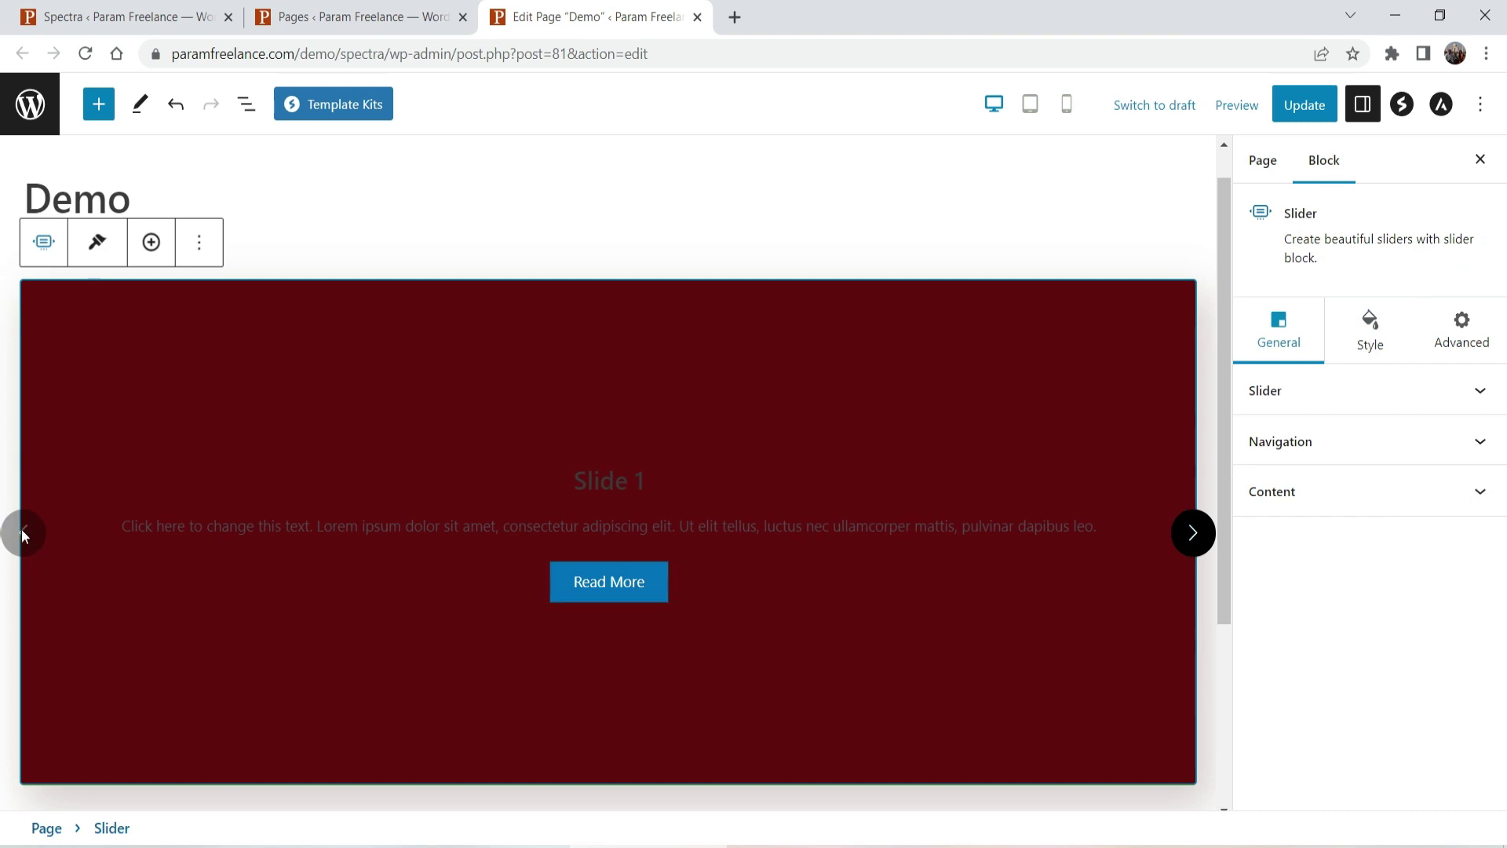
click(1191, 535)
click(1191, 536)
click(466, 485)
click(464, 483)
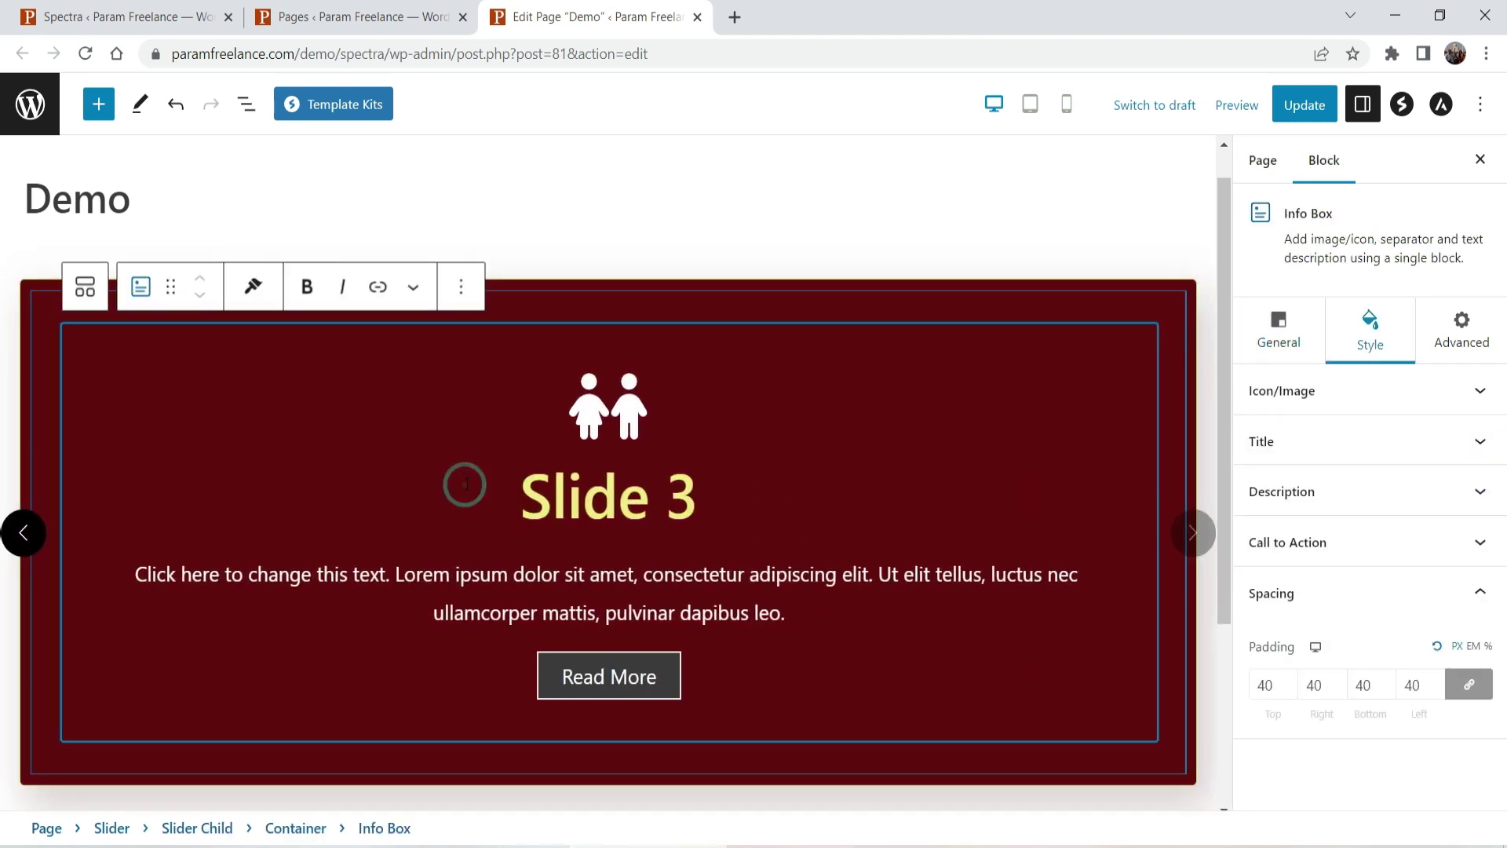
Copy the Slide 3 info box style and paste it onto Slide 2's info box.
click(260, 294)
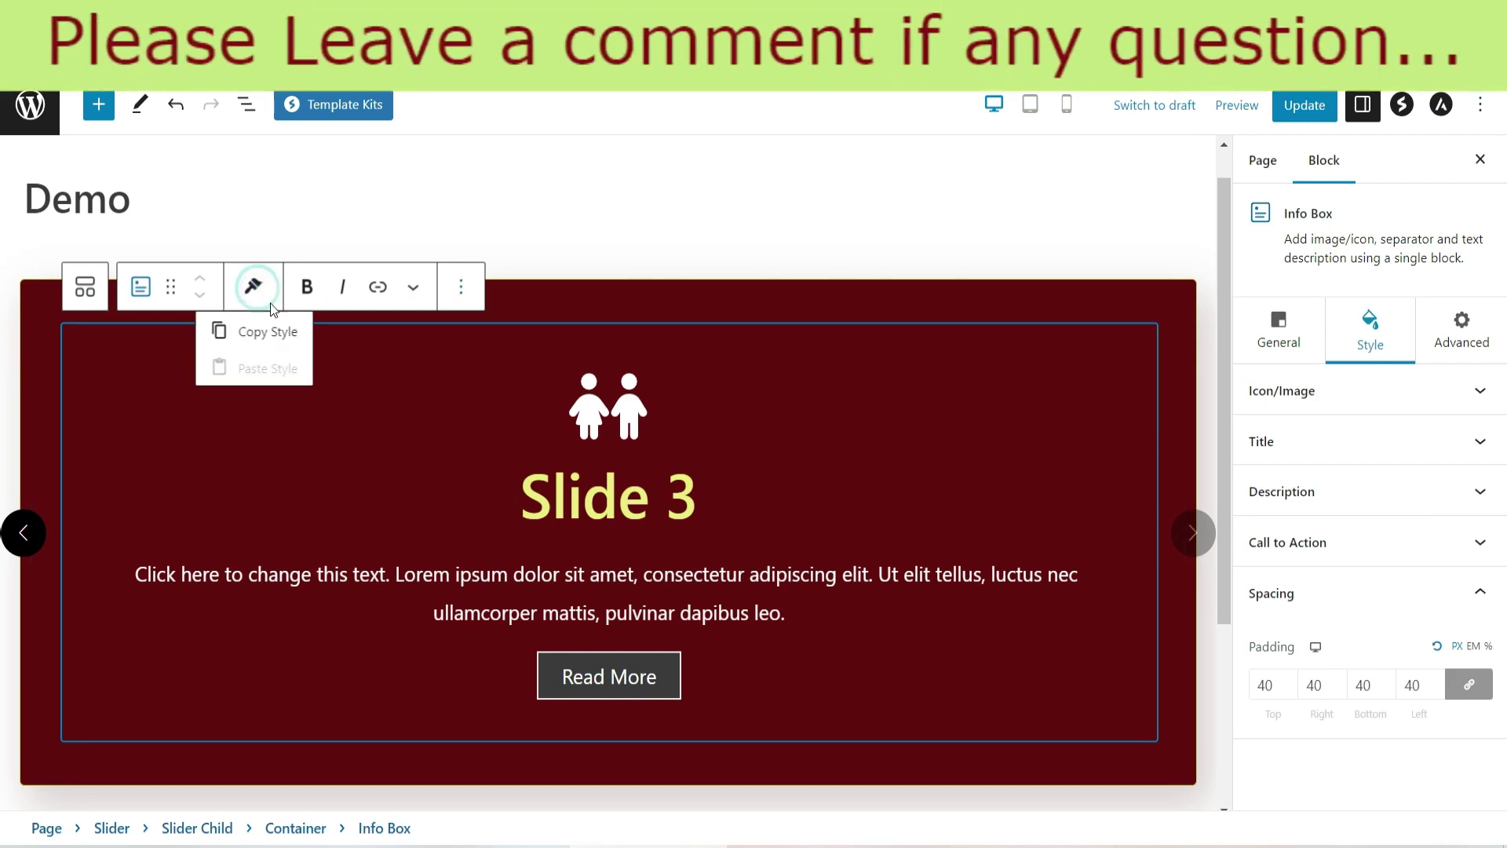
click(267, 332)
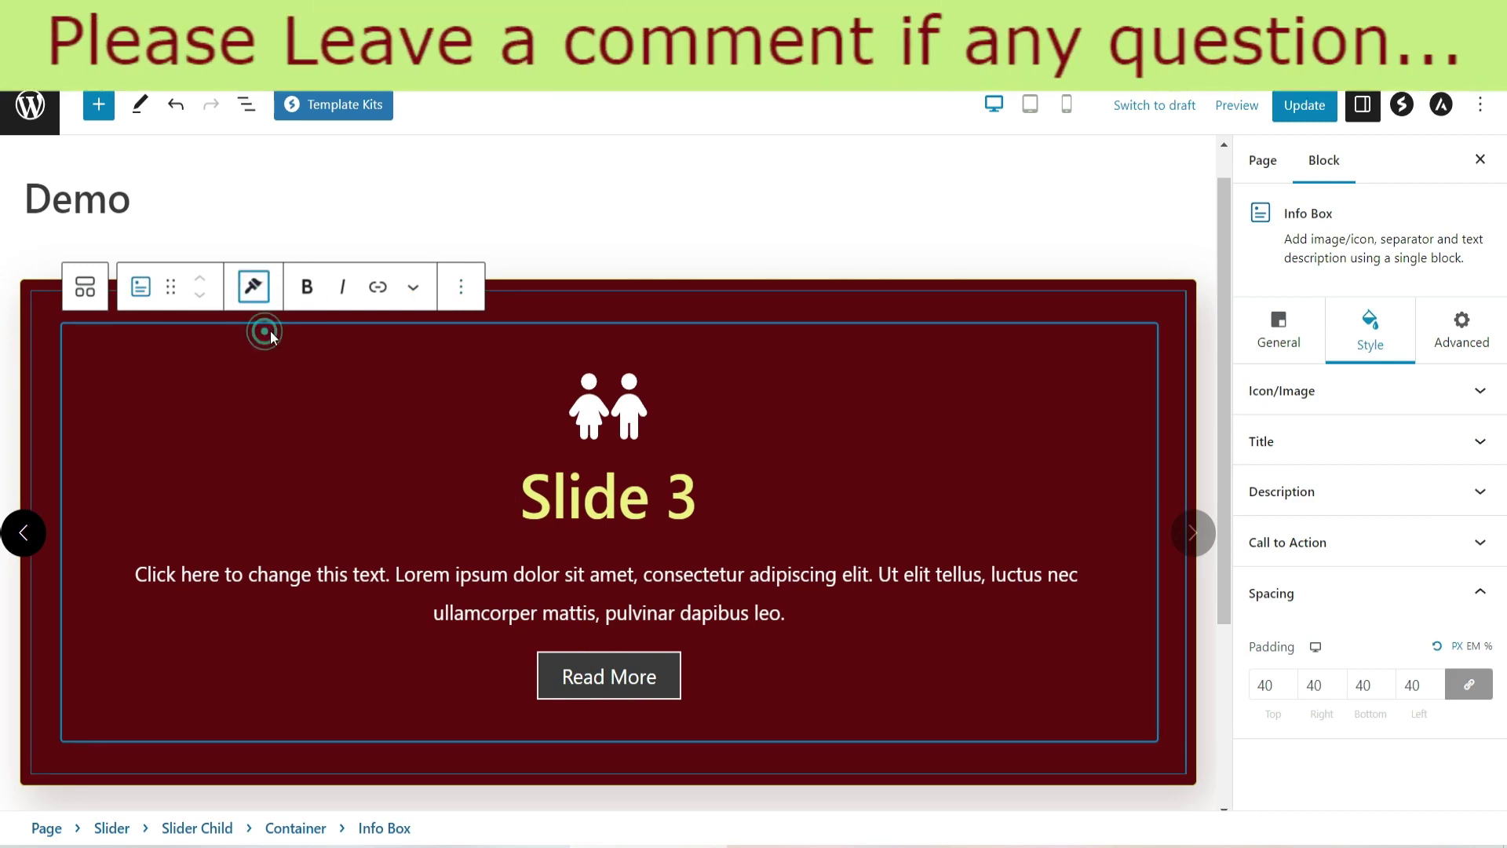
click(24, 532)
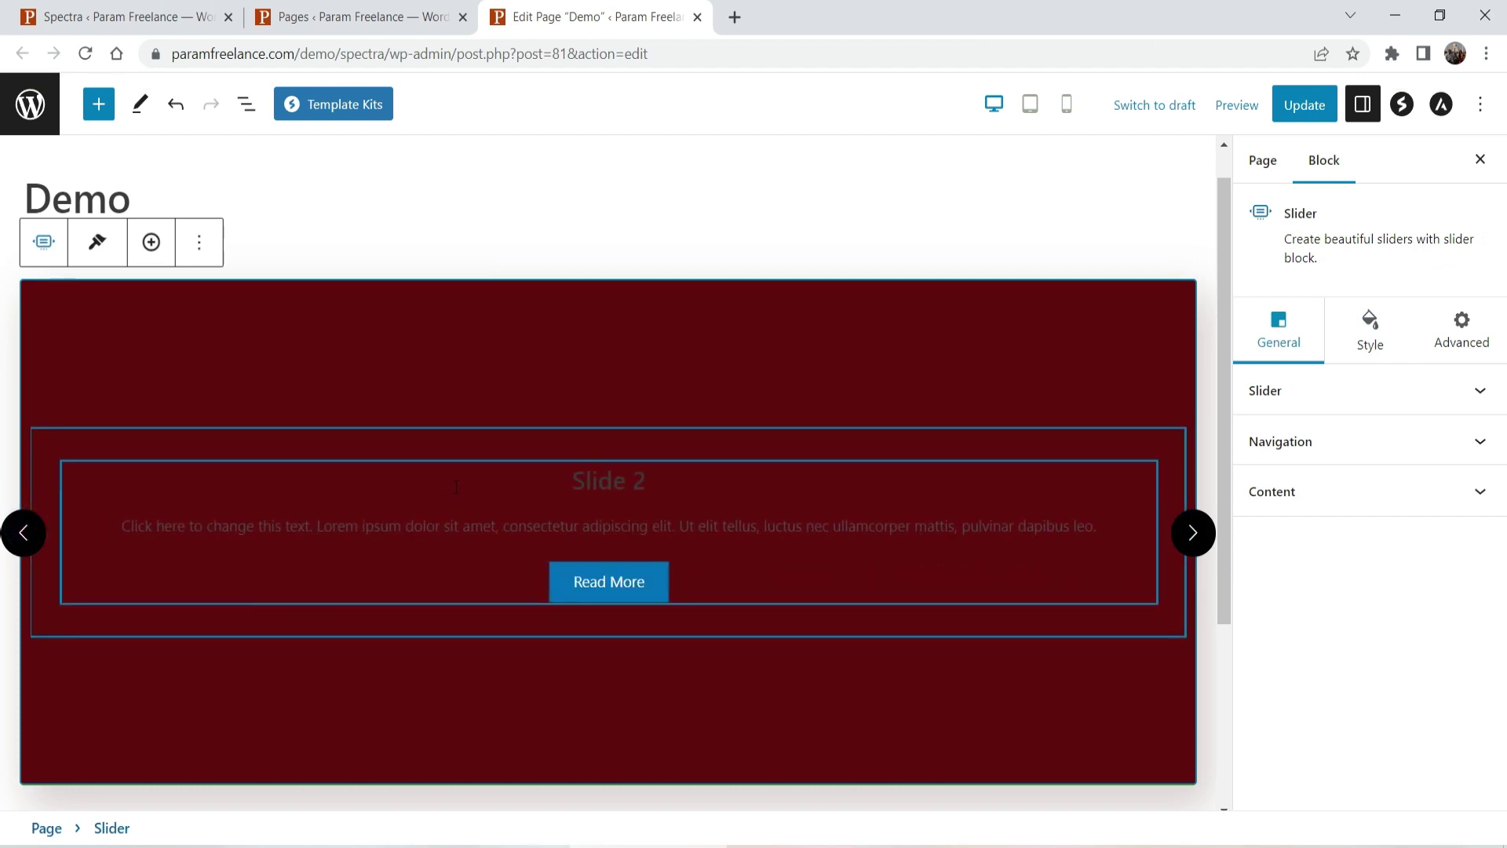
click(456, 487)
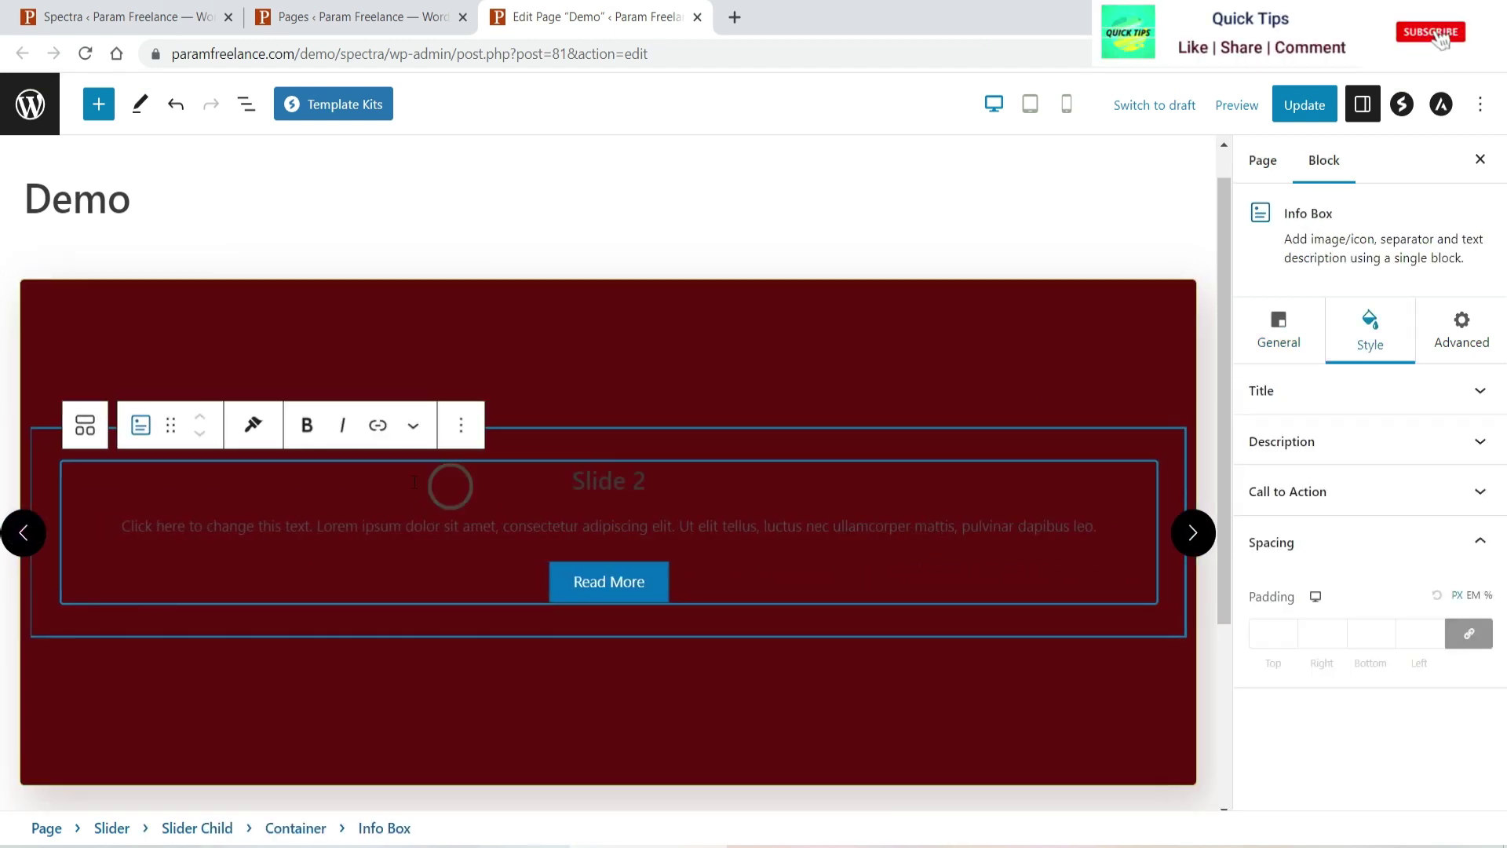
click(253, 428)
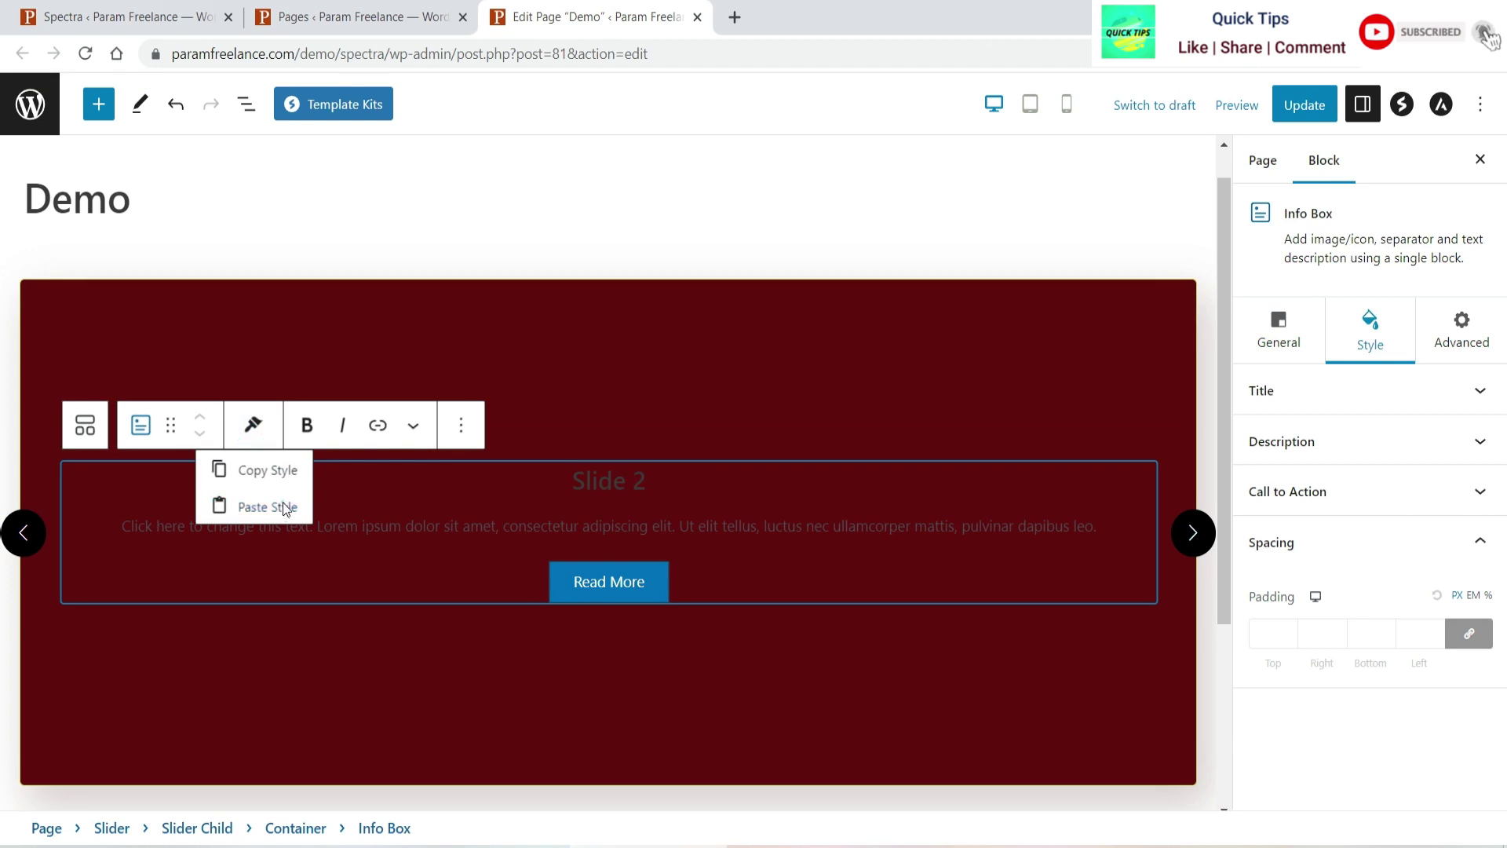
click(282, 501)
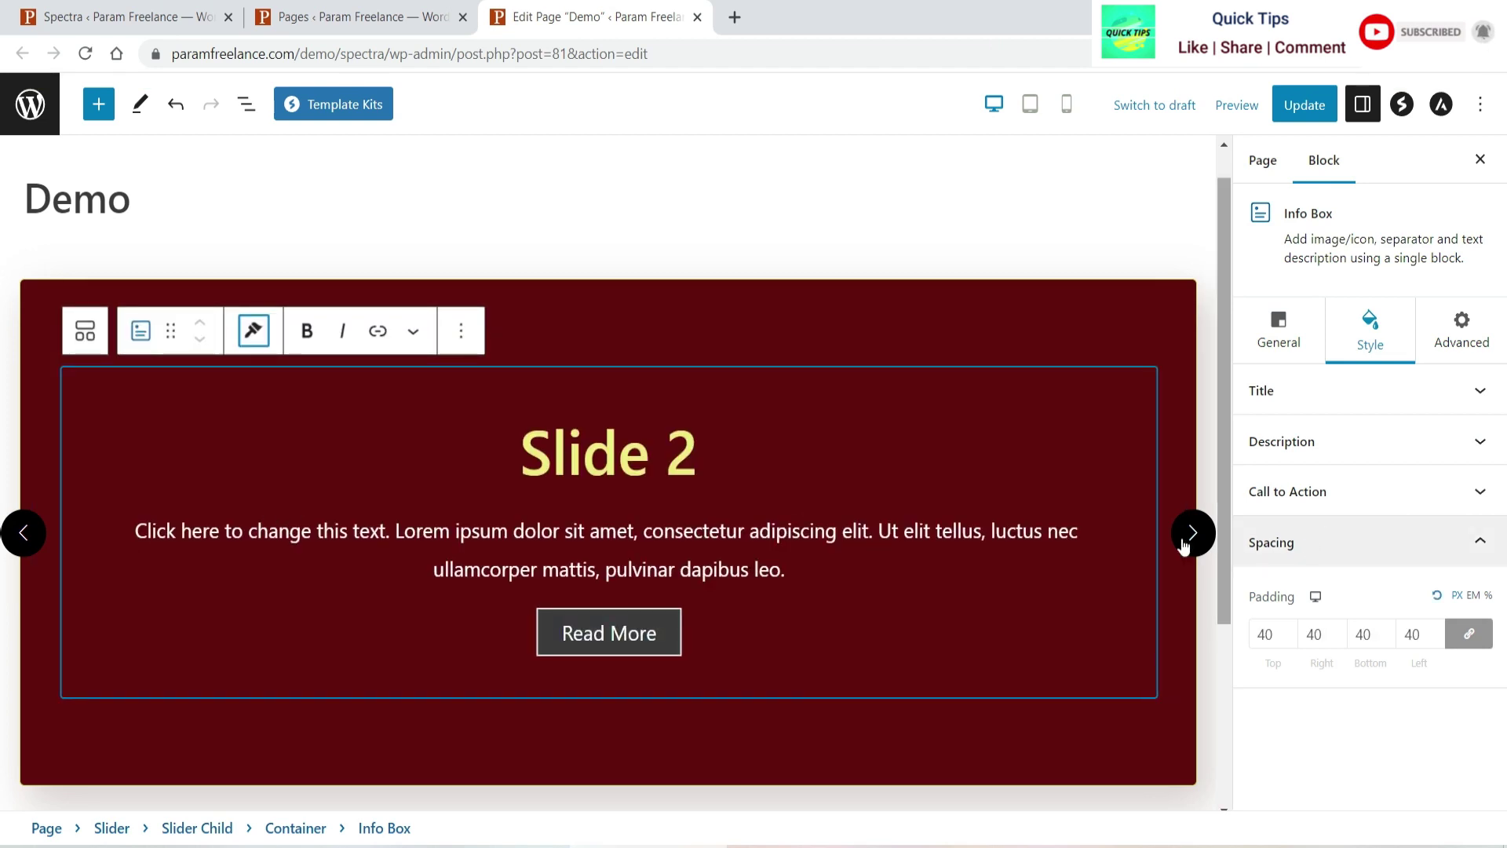
Paste the copied style onto Slide 1's info box and check the slides.
click(16, 540)
click(16, 540)
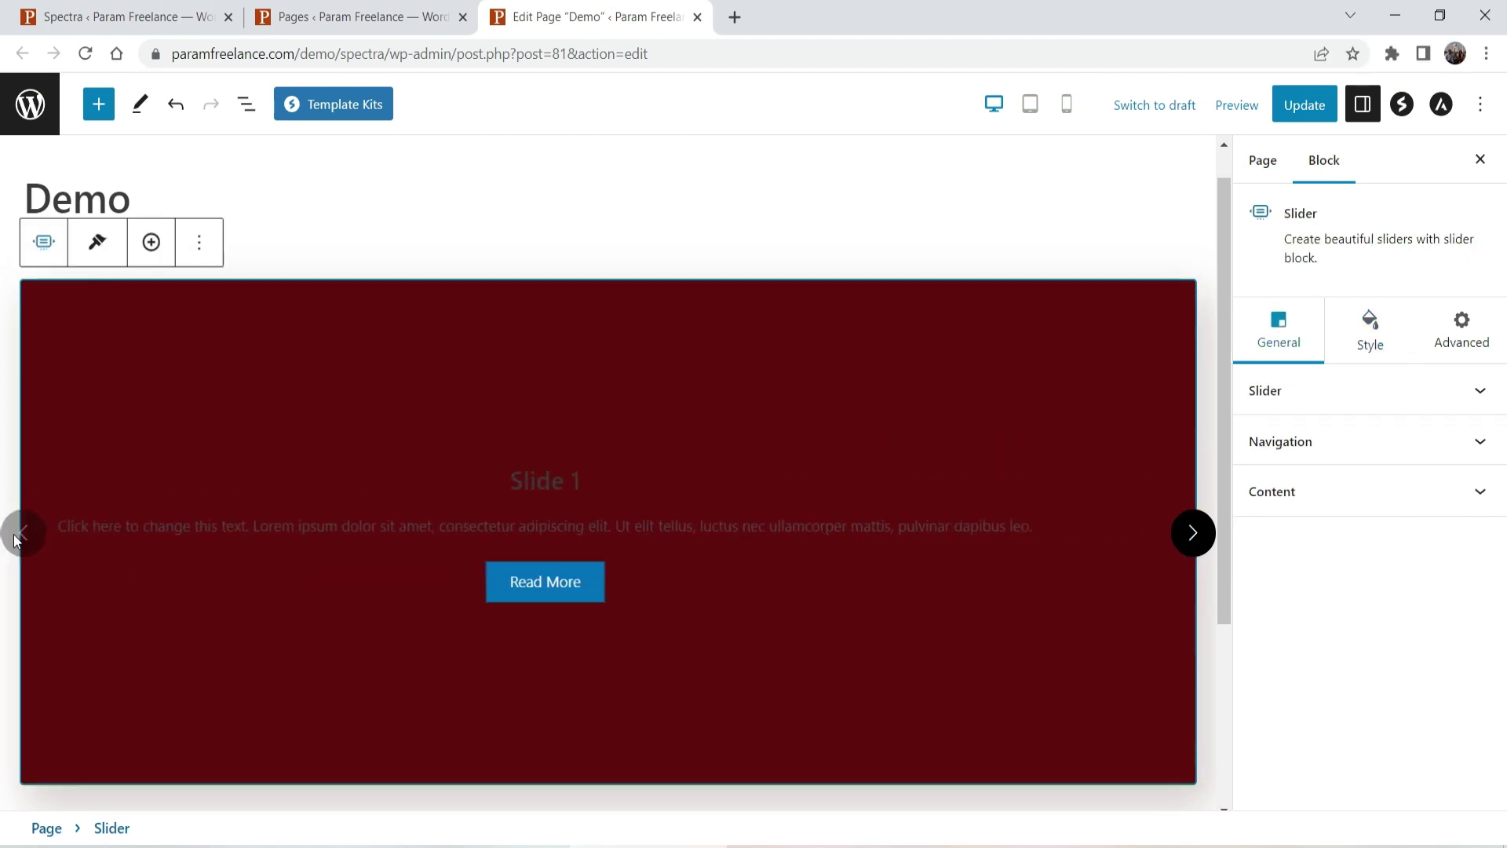
click(315, 546)
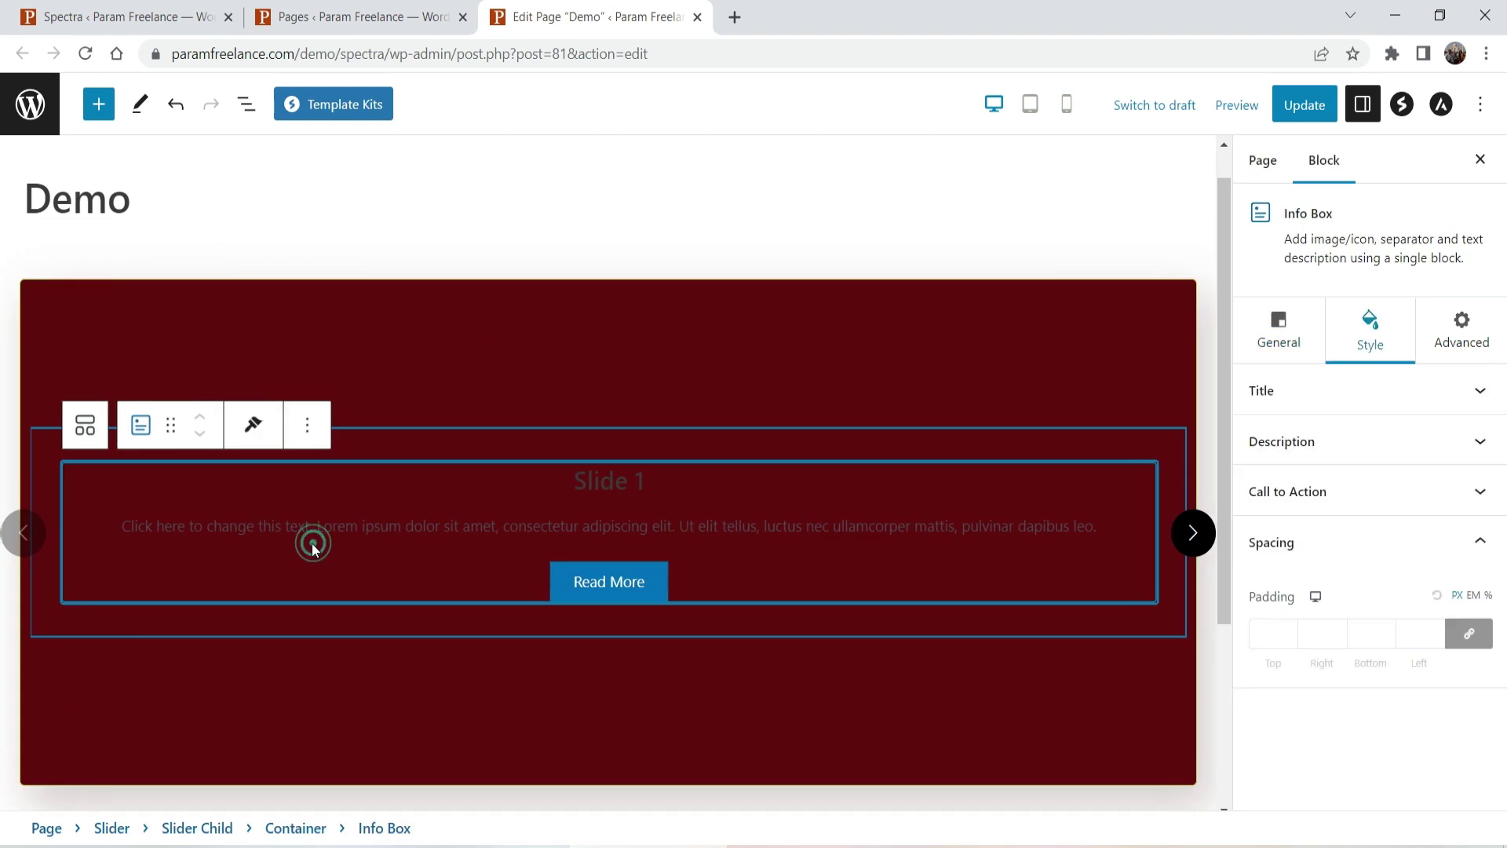
click(250, 426)
click(267, 507)
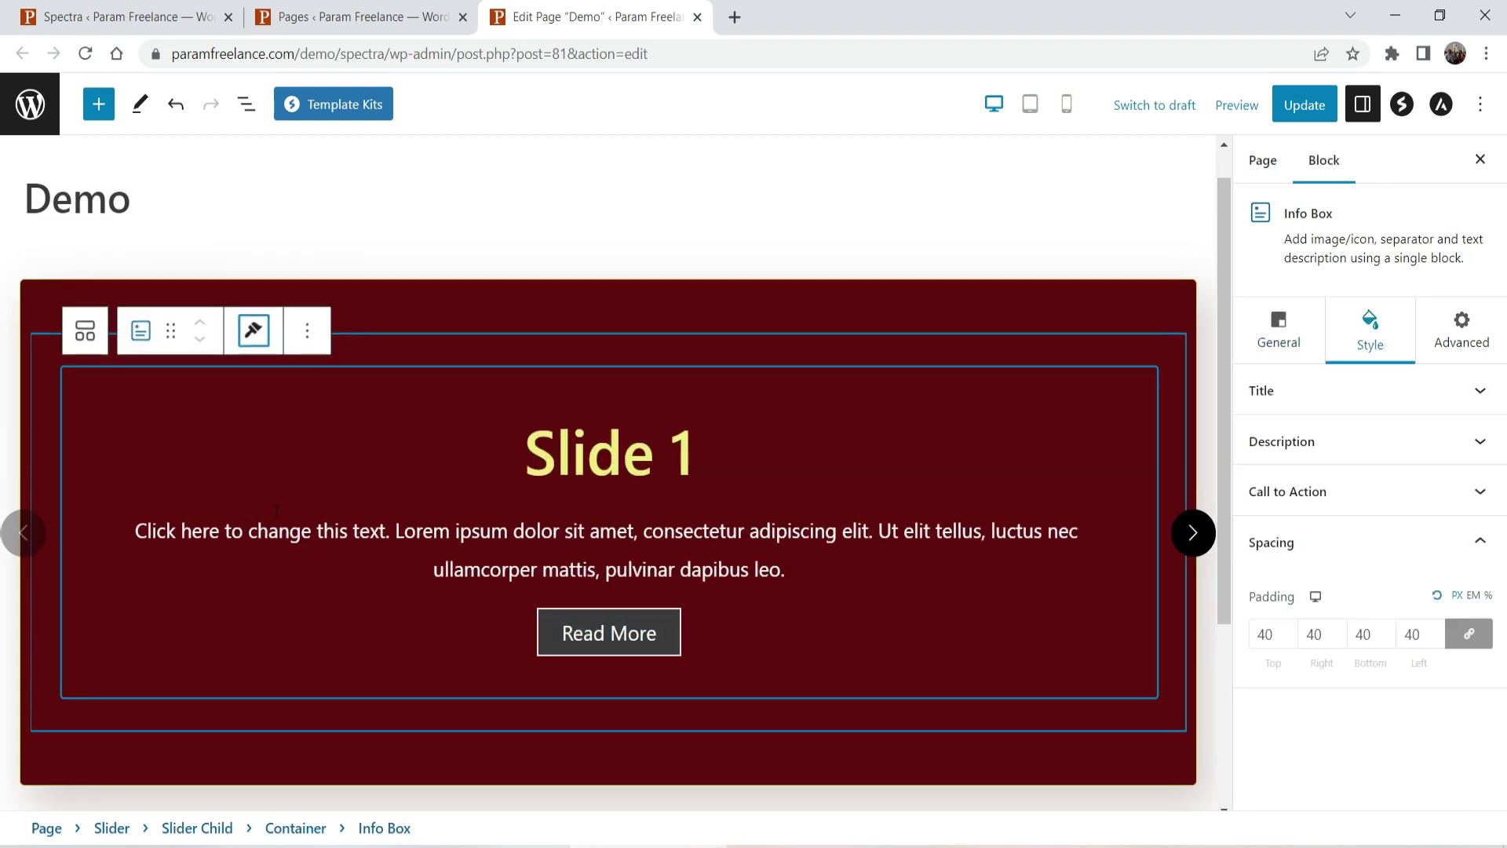
click(51, 531)
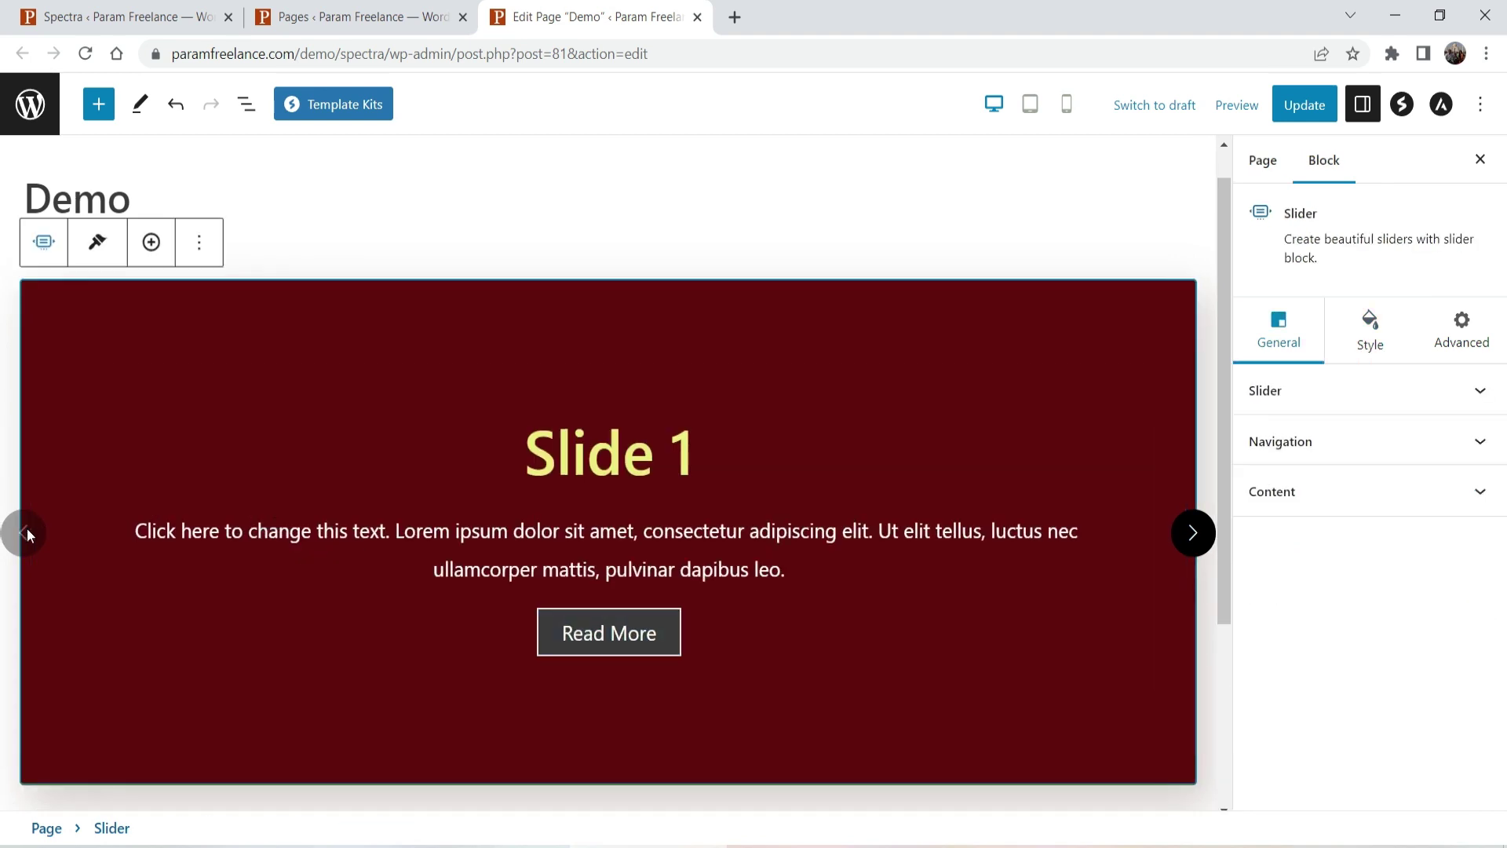
click(1194, 540)
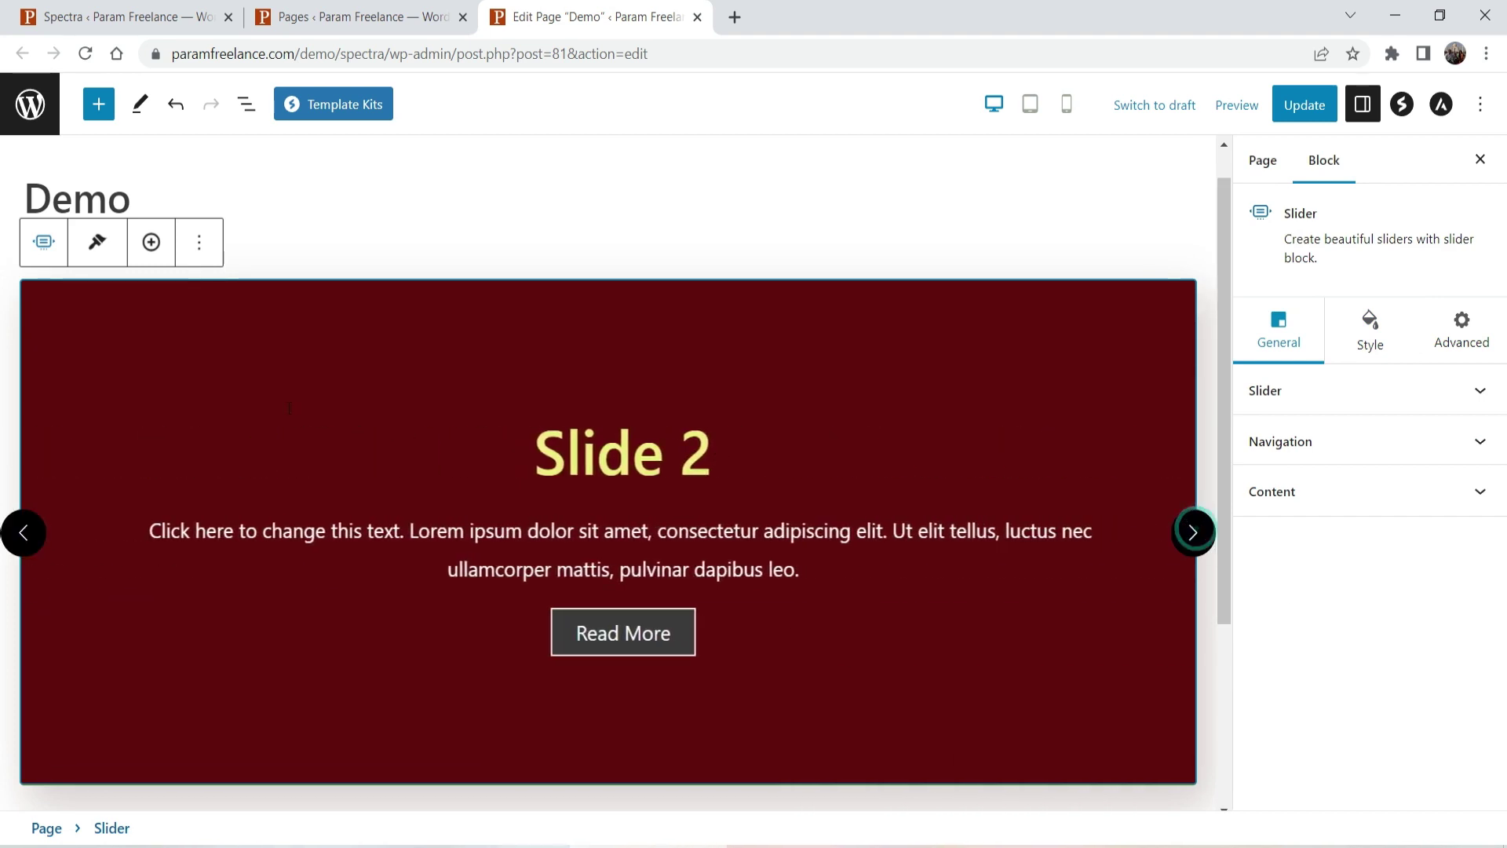
click(17, 530)
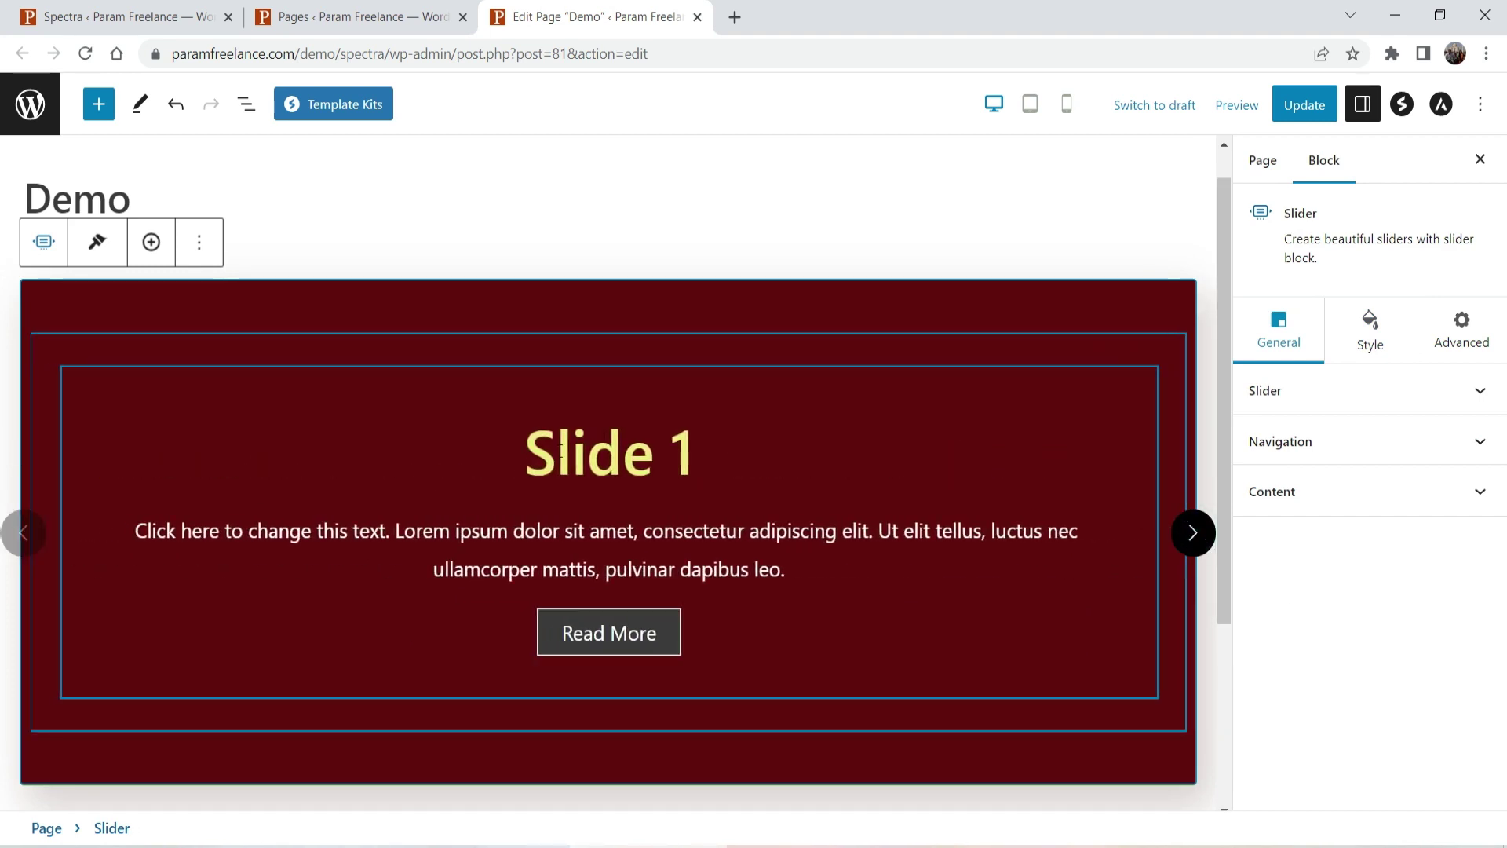
click(562, 458)
Retitle Slide 1's info box 'About Me'.
triple_click(580, 462)
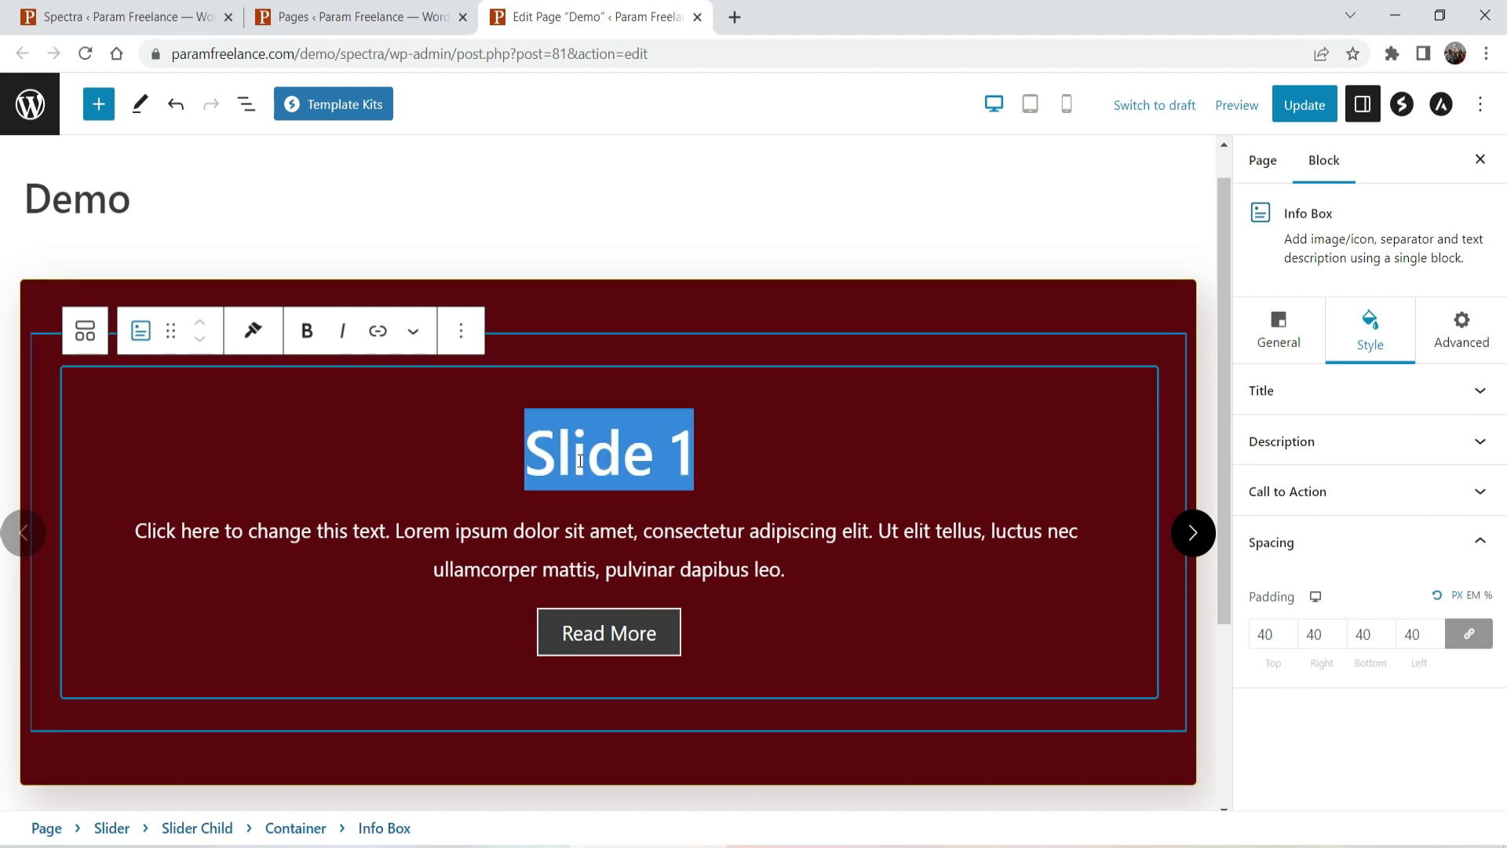
text(Abour)
key(BackSpace)
text(t Me)
Replace the description with the Free Spectra plugin slider text and relabel the button 'Click Here'.
triple_click(650, 557)
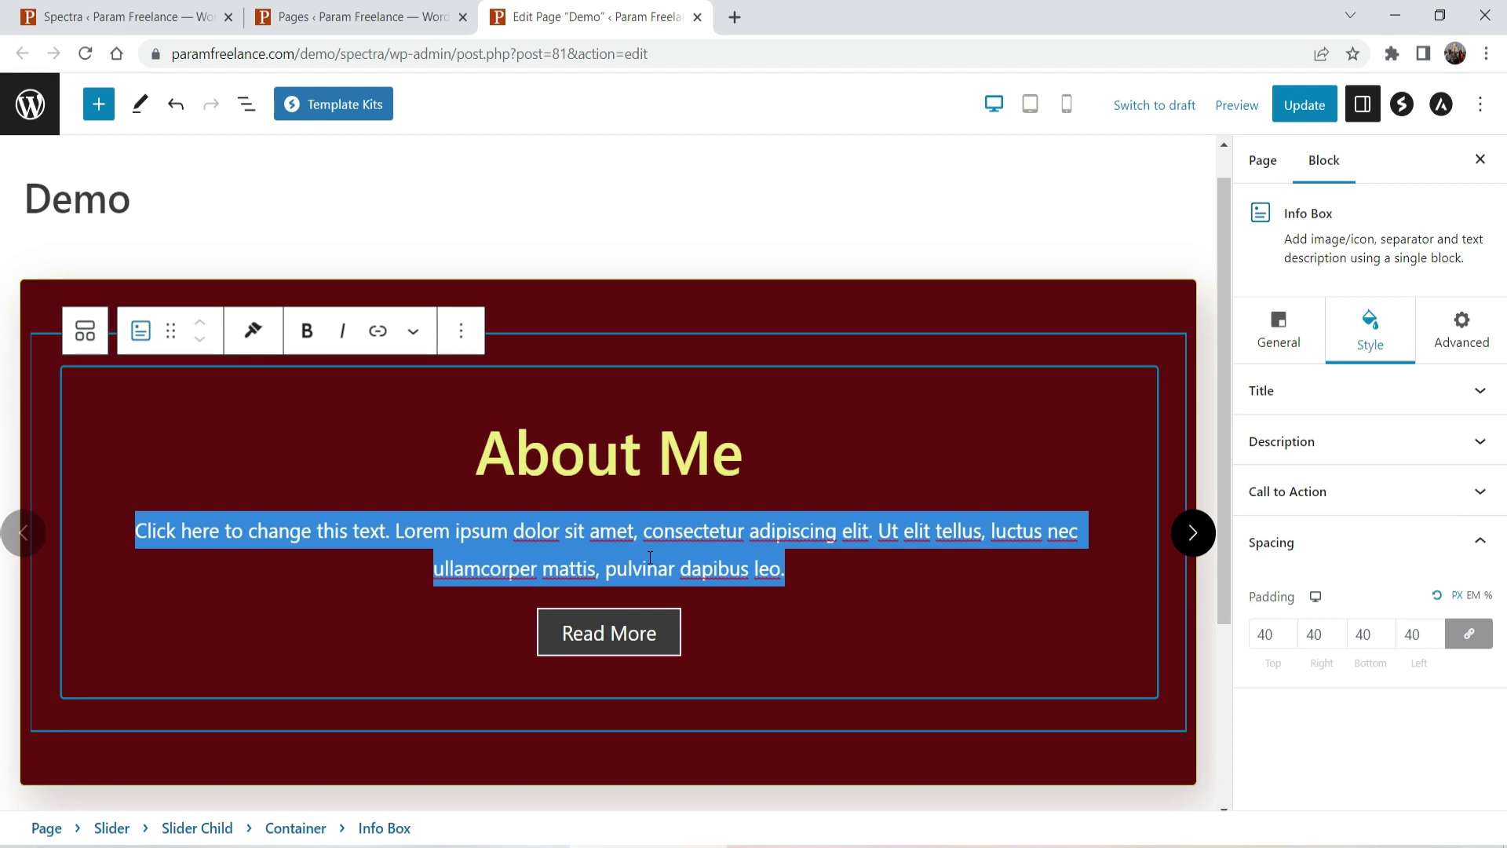
text(This is how you can use the slider in any wordpress website using Free Spectra plugin.)
triple_click(601, 597)
text(C)
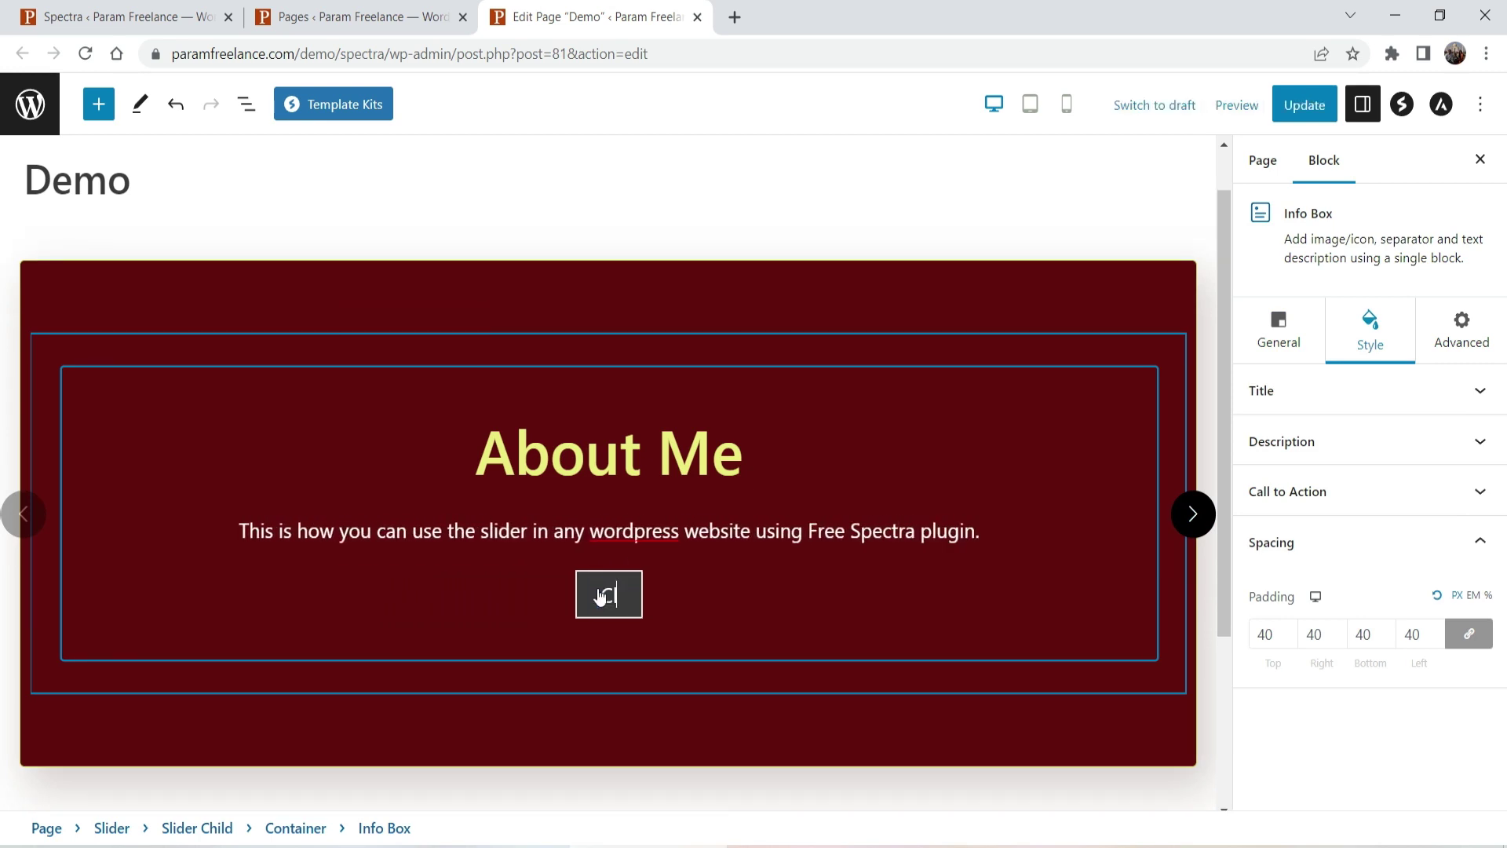
text(lick Here)
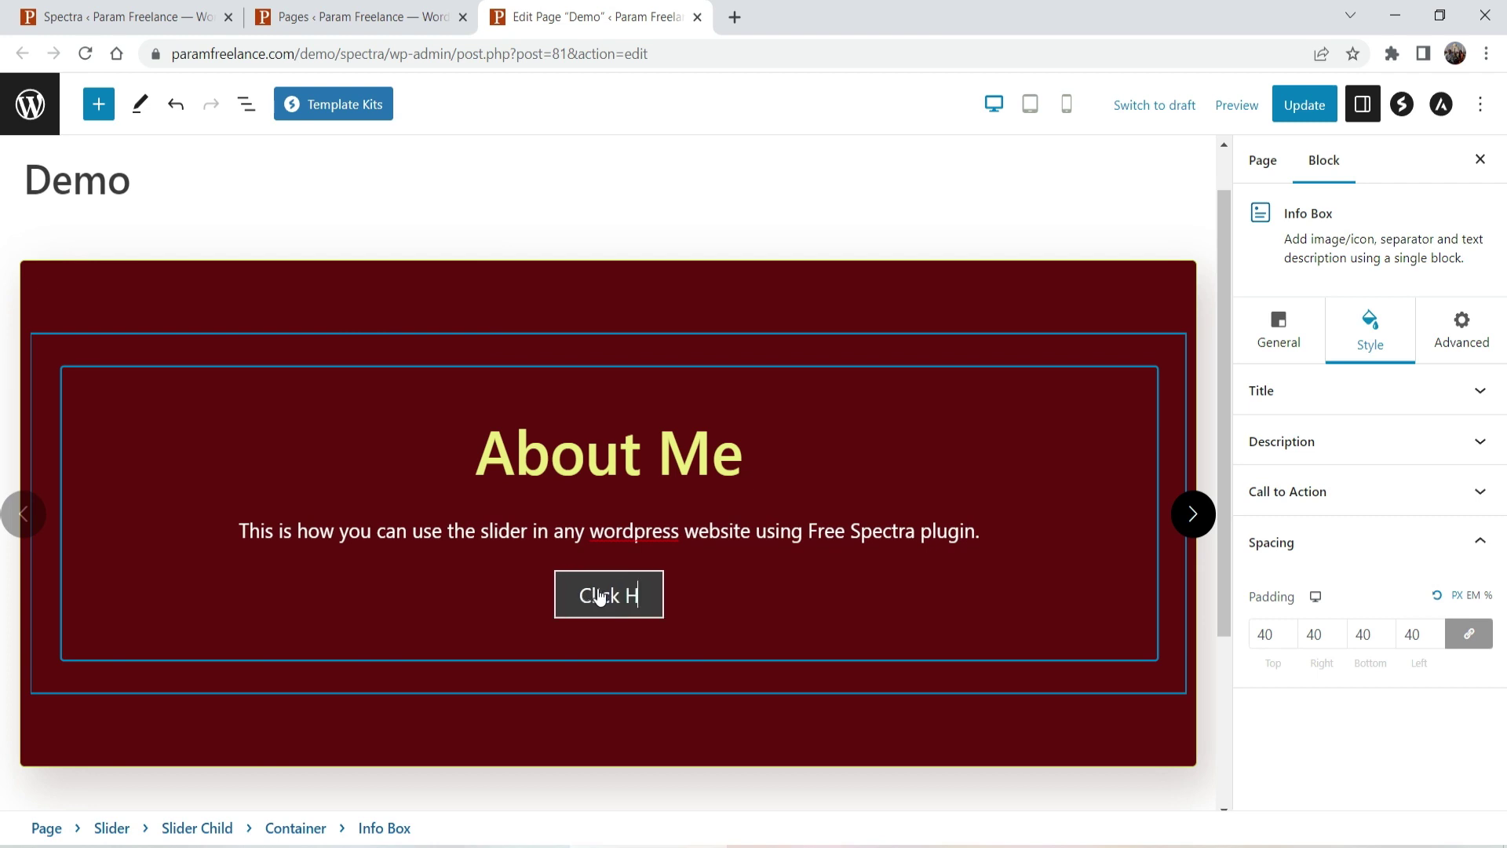
click(909, 458)
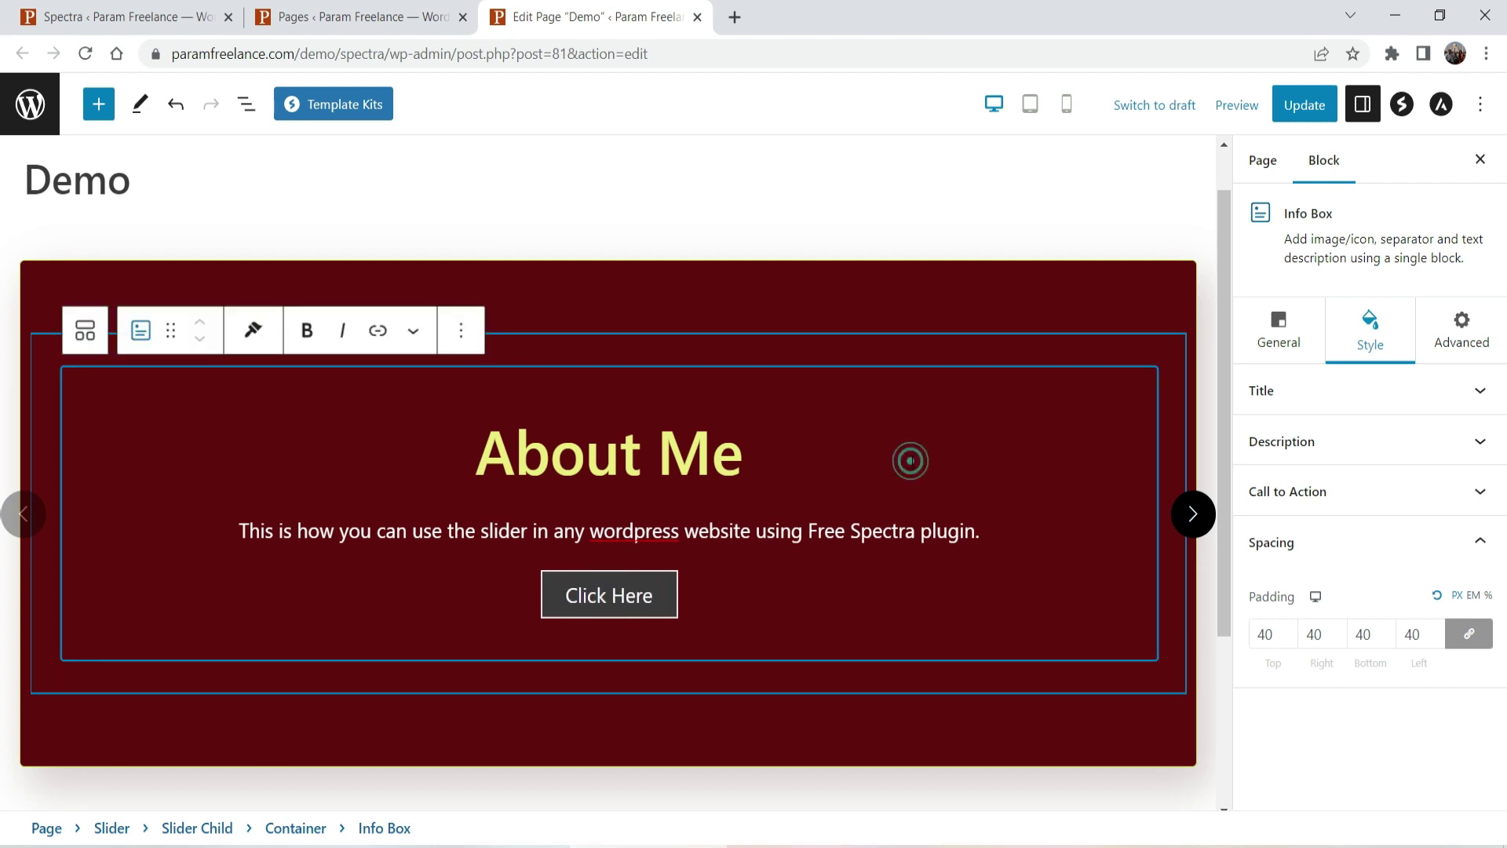
click(1248, 345)
scroll(1339, 494, down, 3)
click(1338, 789)
scroll(1399, 532, down, 2)
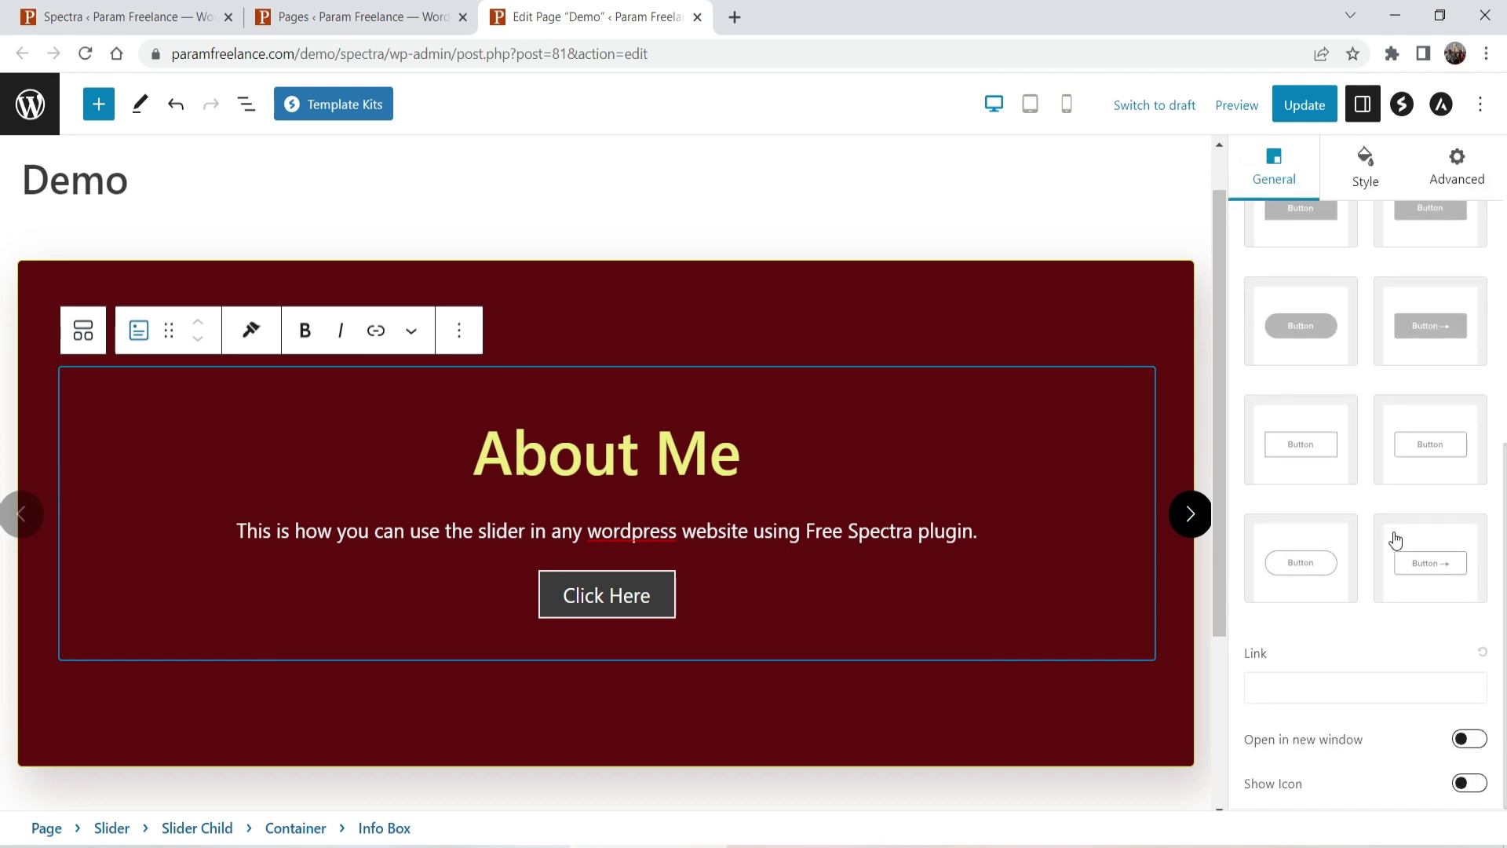
click(1292, 692)
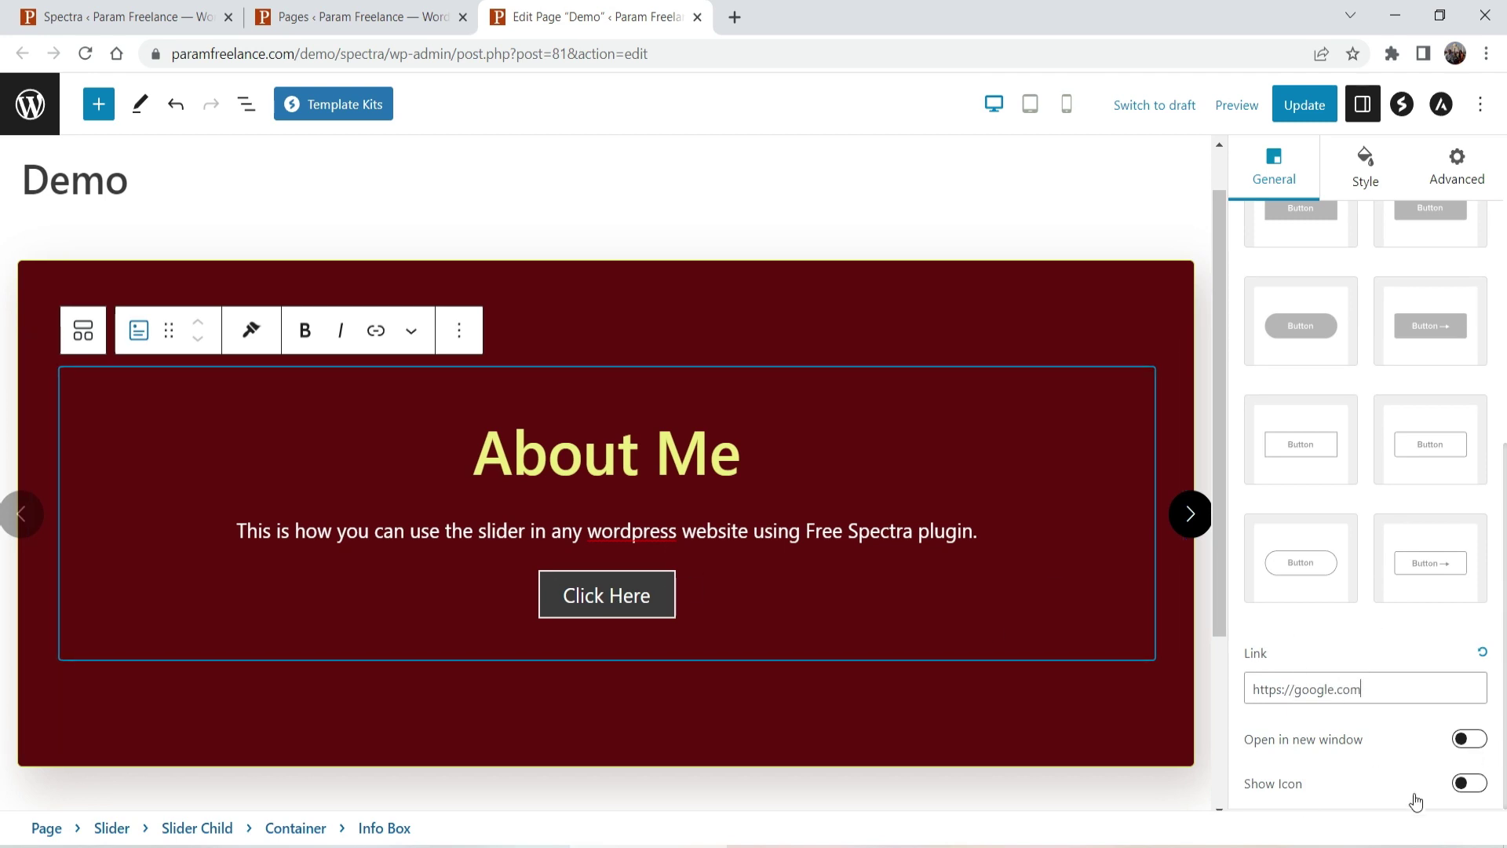
Show a long right-arrow icon after the button text.
click(1463, 785)
scroll(1365, 628, down, 4)
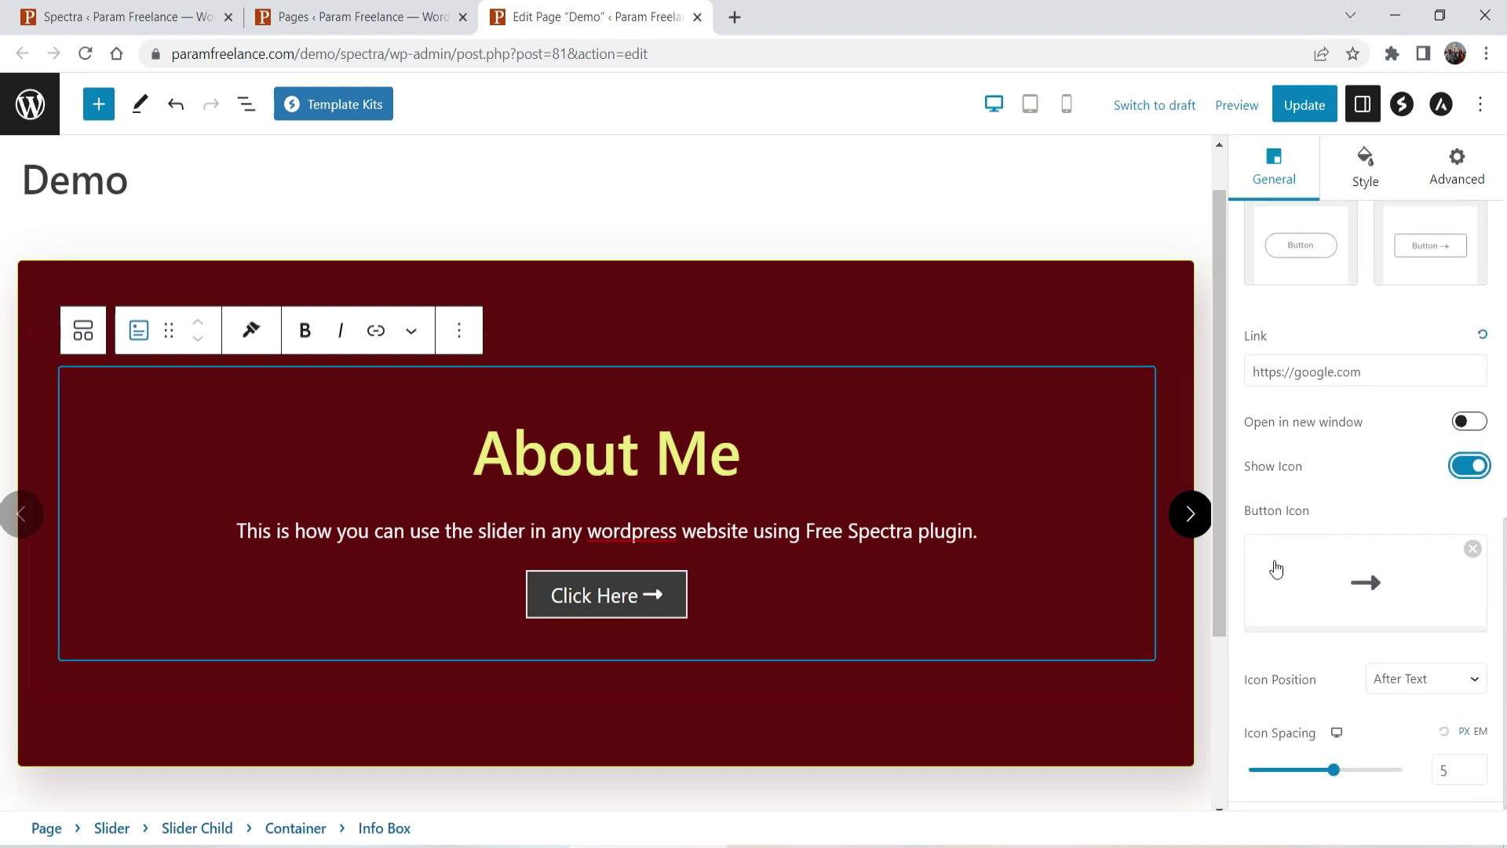
click(1352, 581)
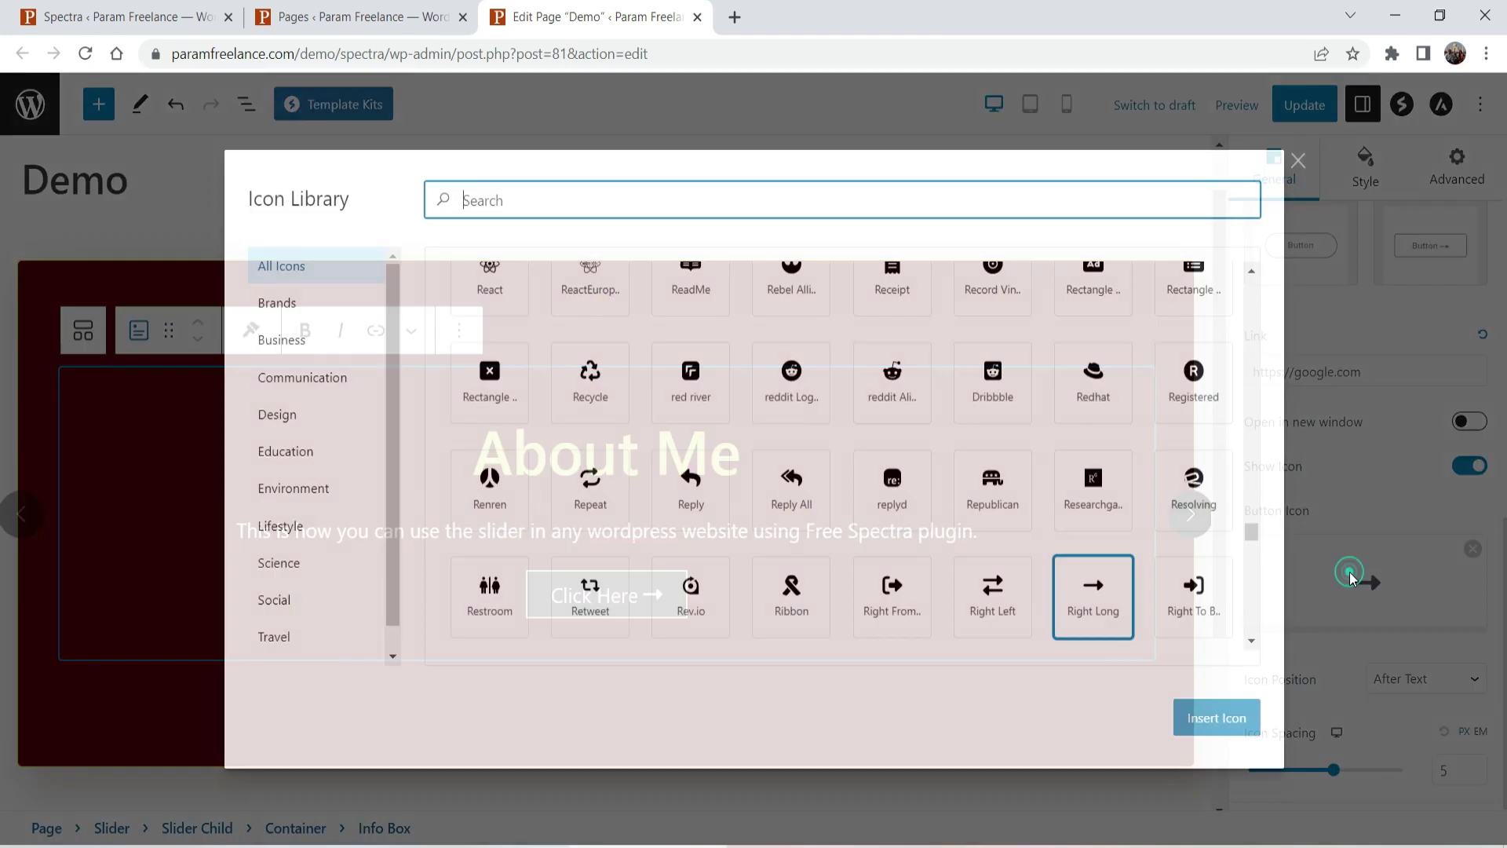
click(1299, 165)
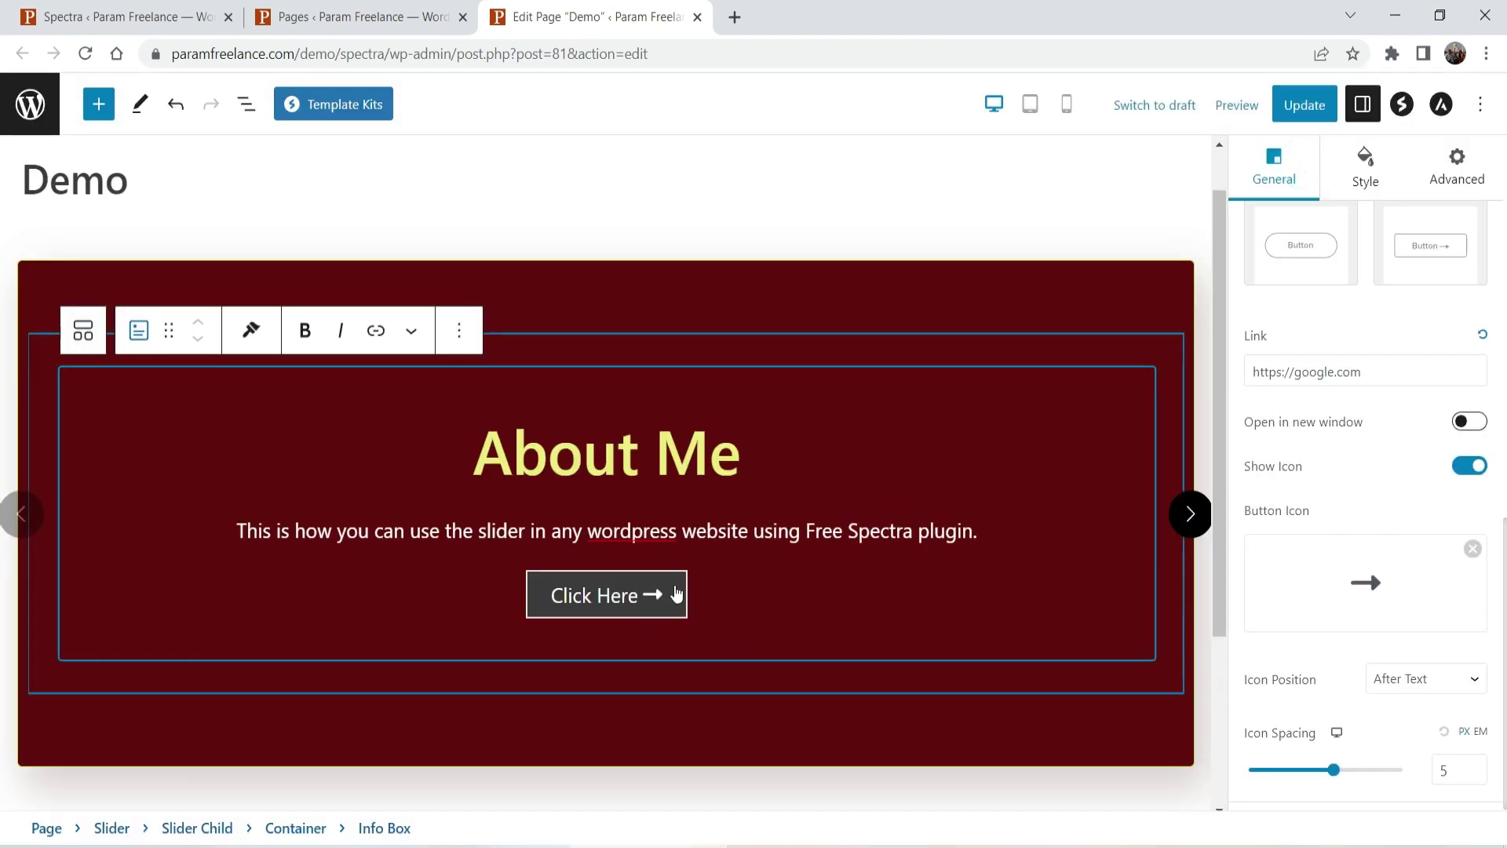
click(858, 433)
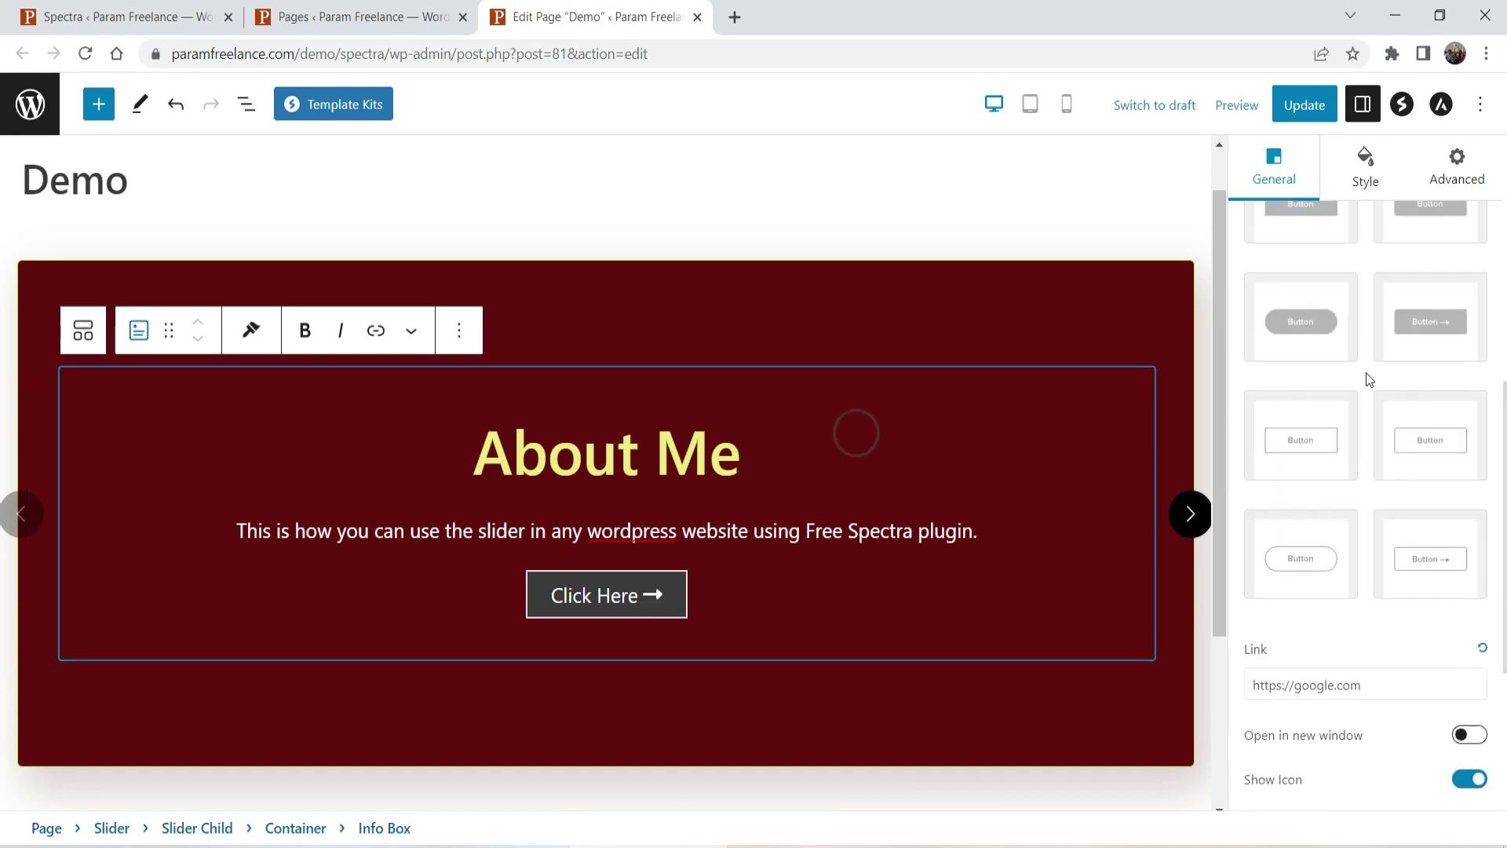
scroll(1258, 454, down, 8)
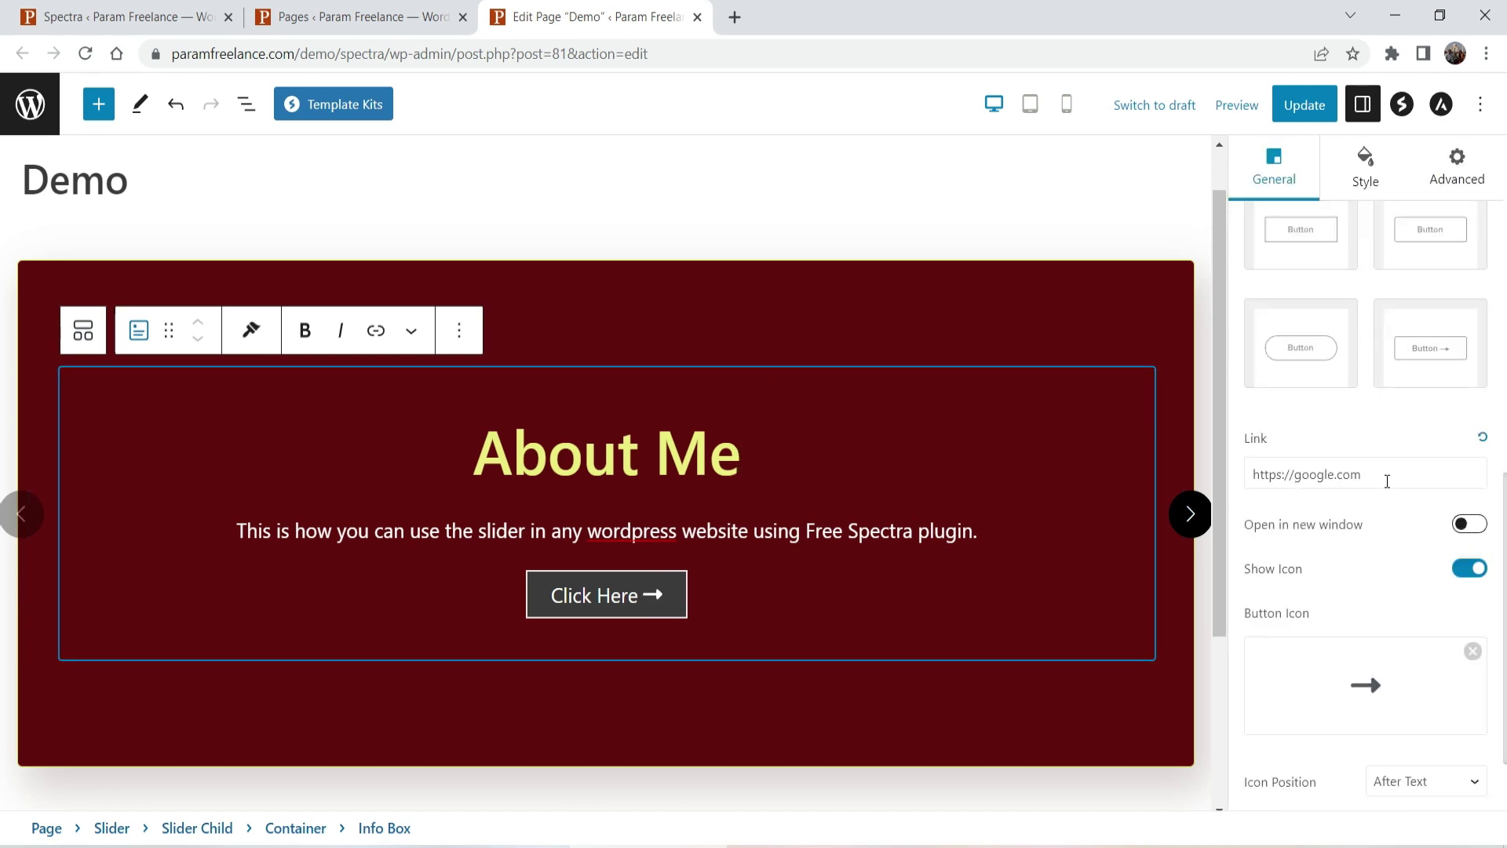
On Slide 2, turn on the Read More button's arrow icon after its text.
click(1190, 514)
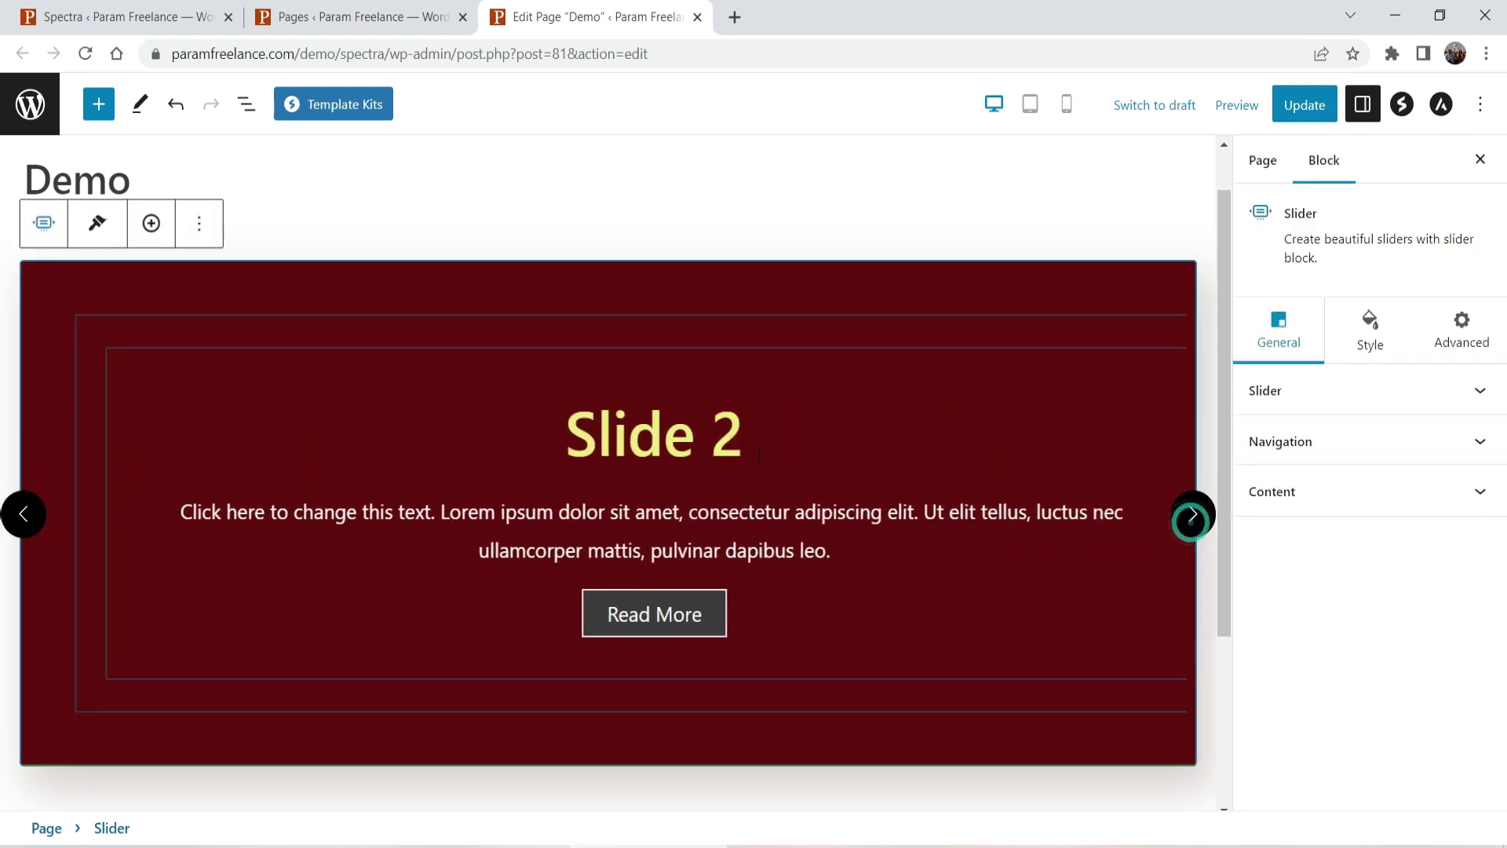
click(677, 609)
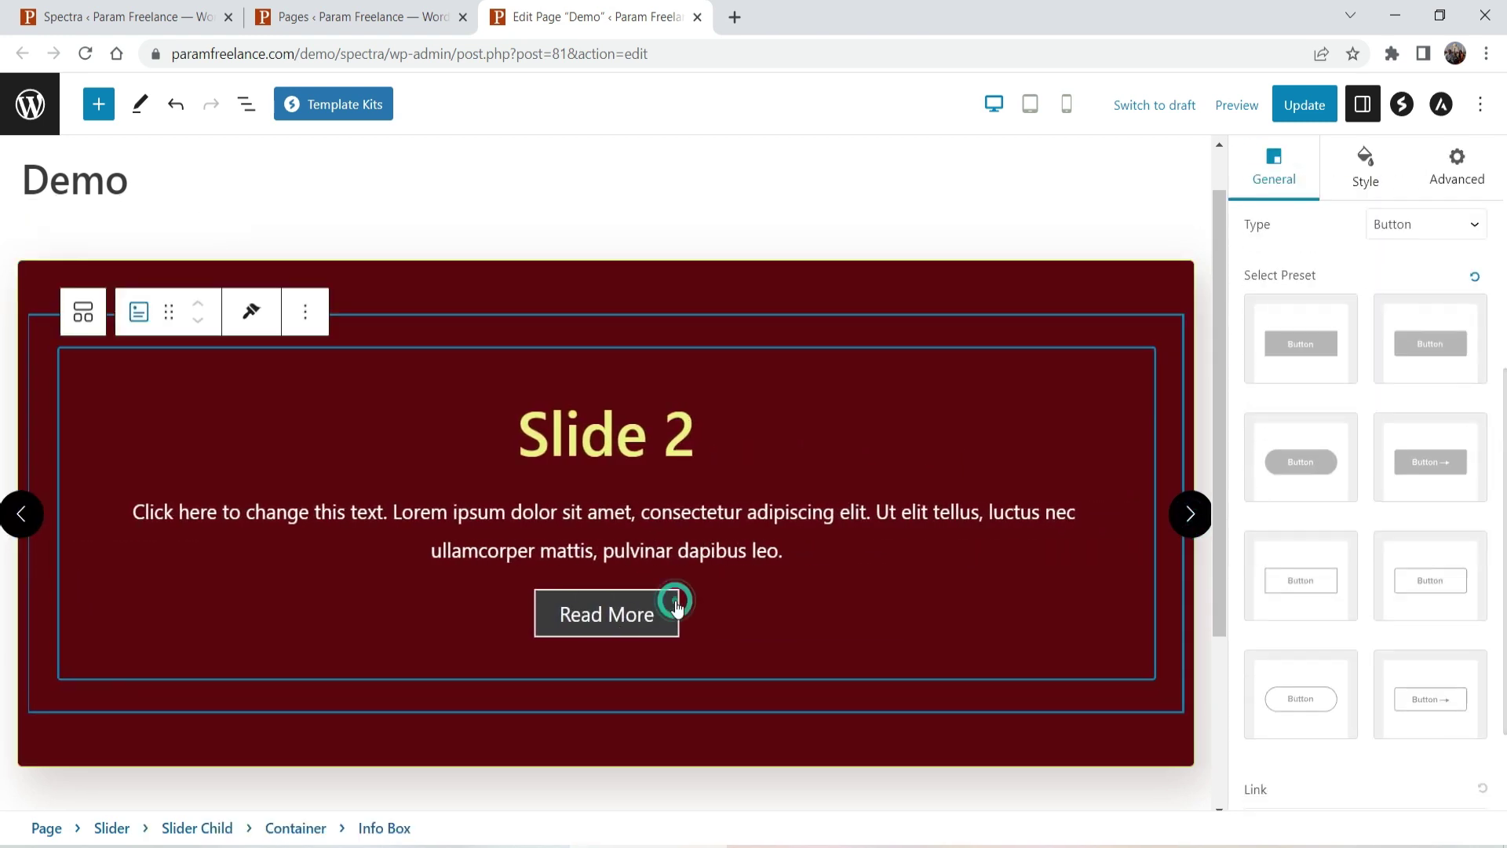
scroll(1329, 353, up, 4)
scroll(1319, 531, down, 5)
scroll(1391, 517, down, 1)
click(1305, 691)
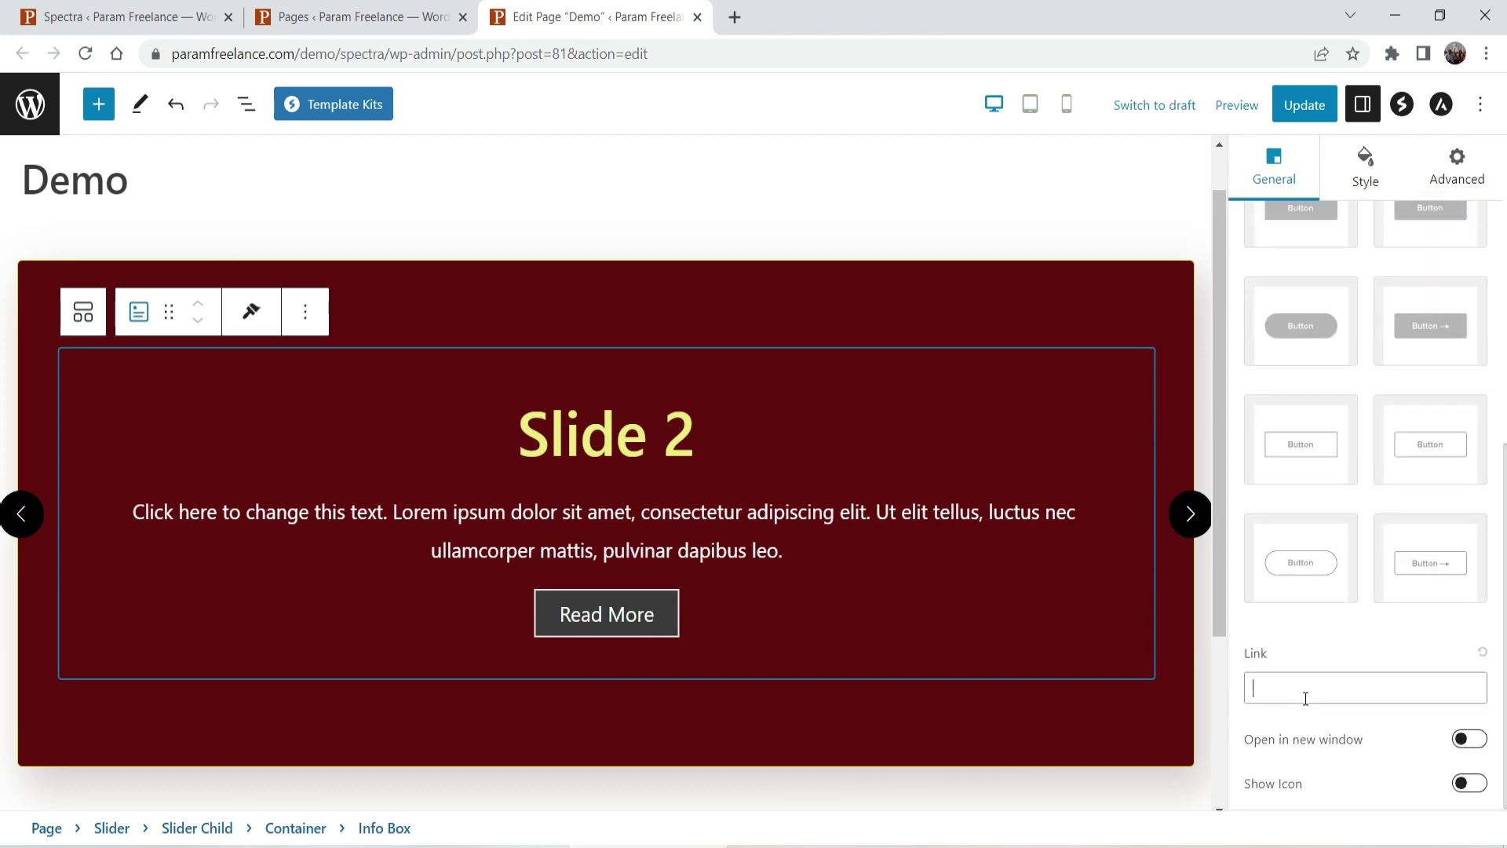
click(1470, 784)
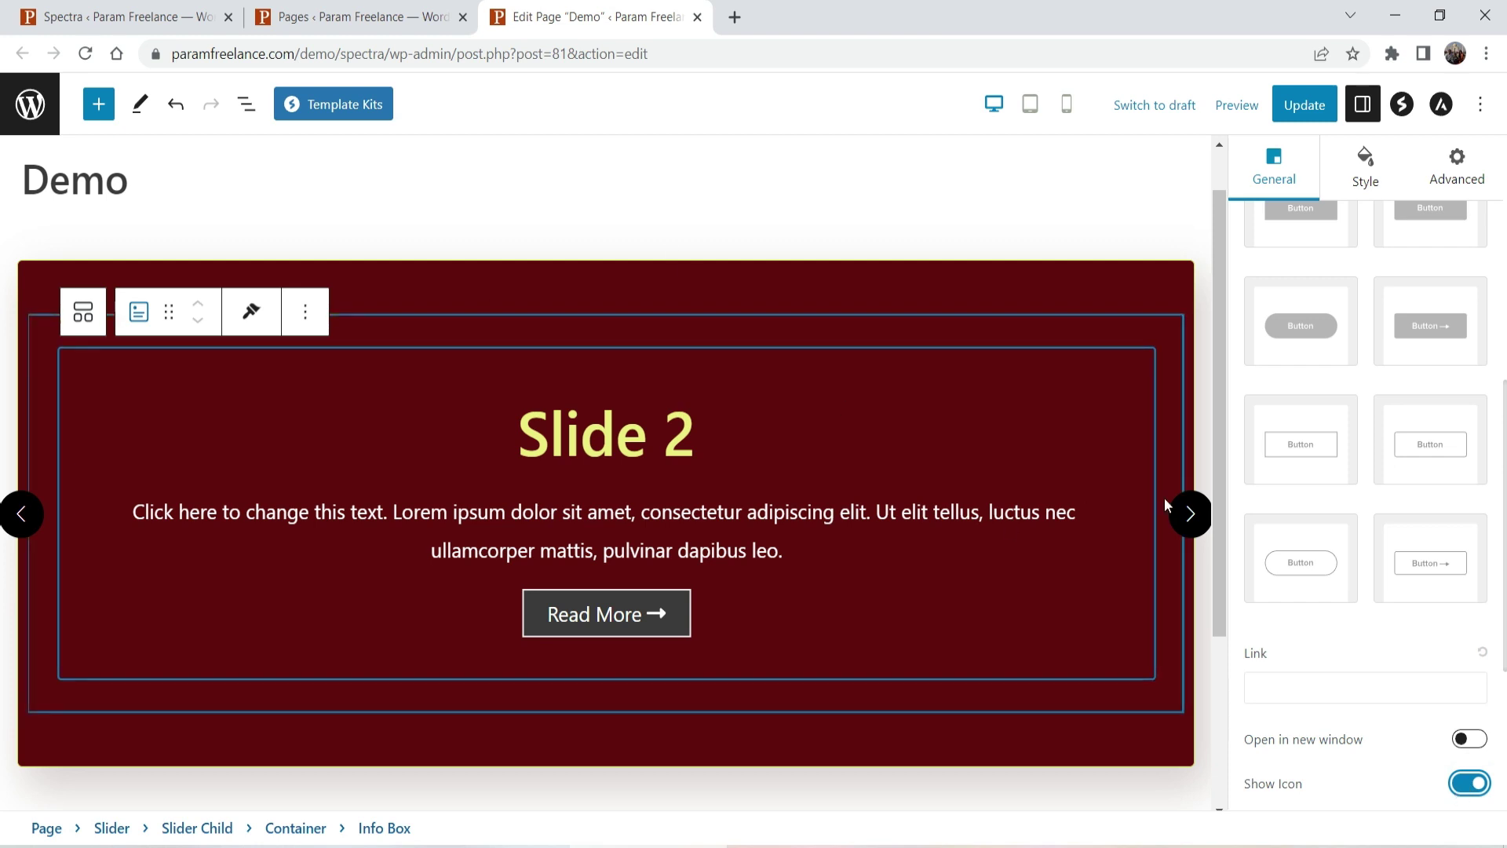
scroll(1182, 347, down, 3)
scroll(926, 638, up, 3)
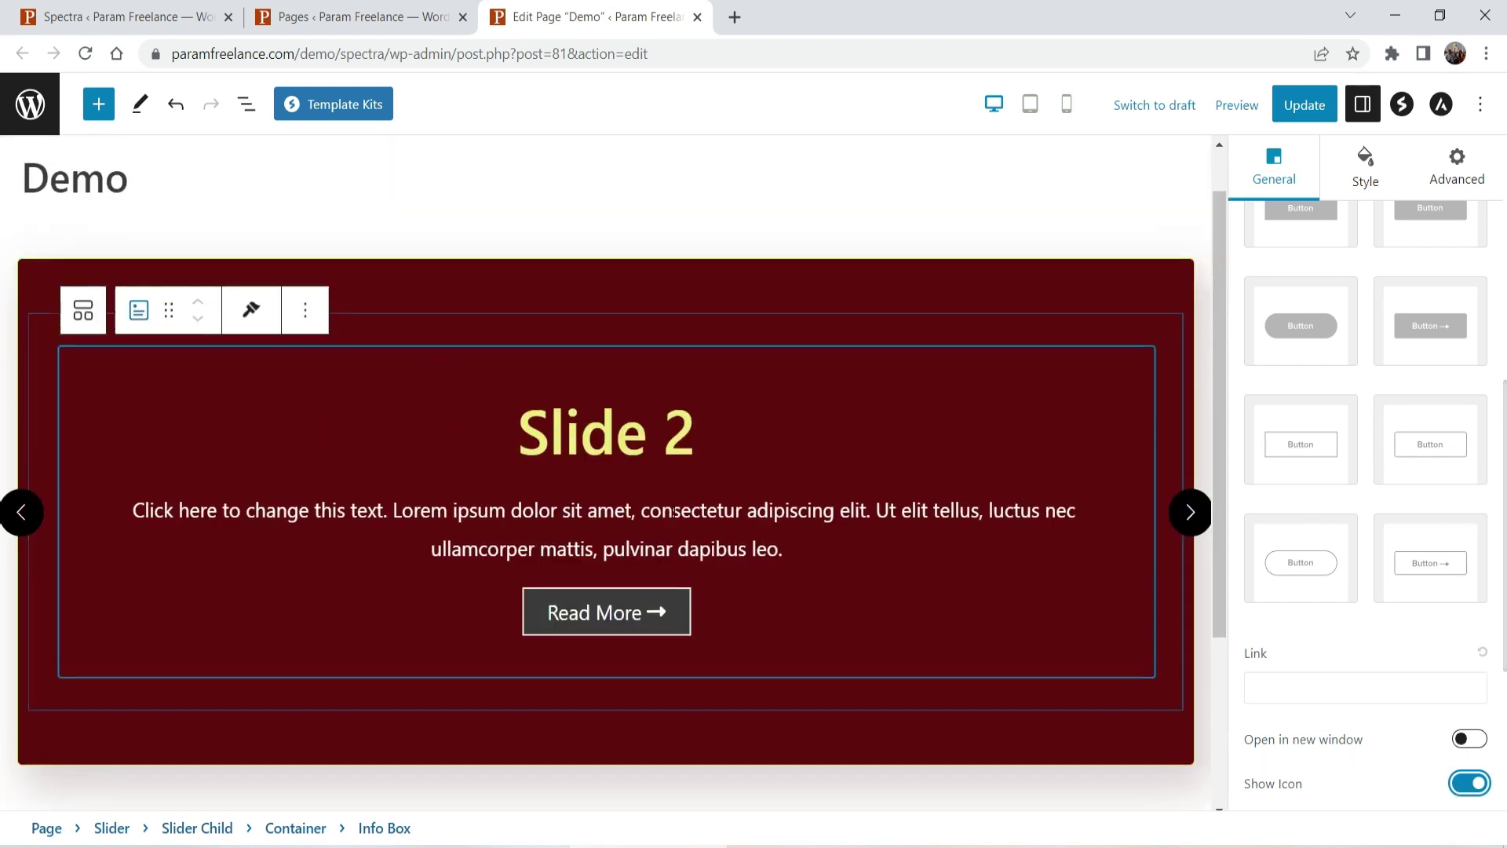
click(748, 411)
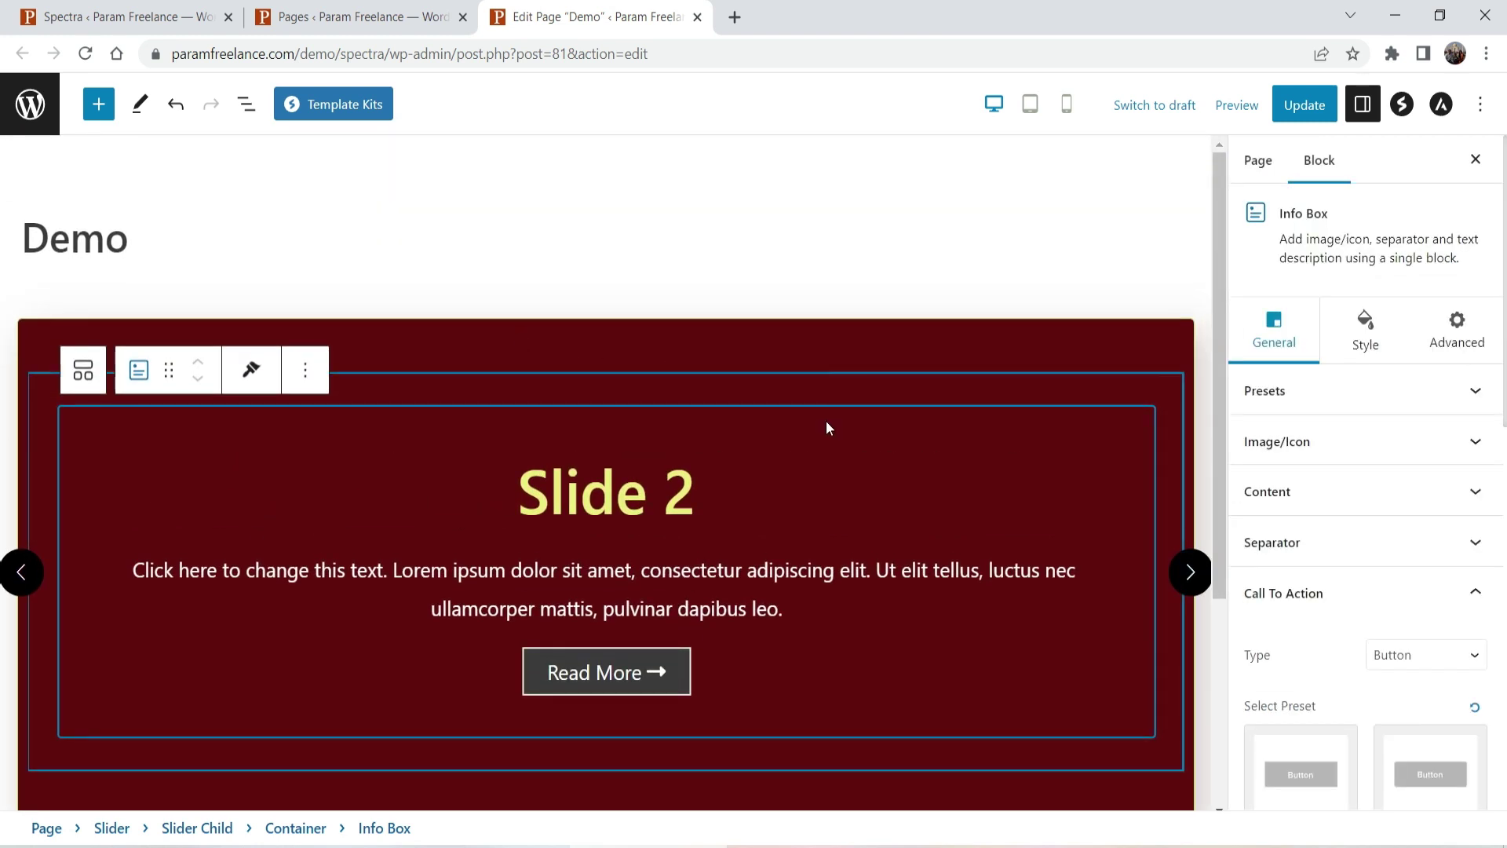
click(308, 374)
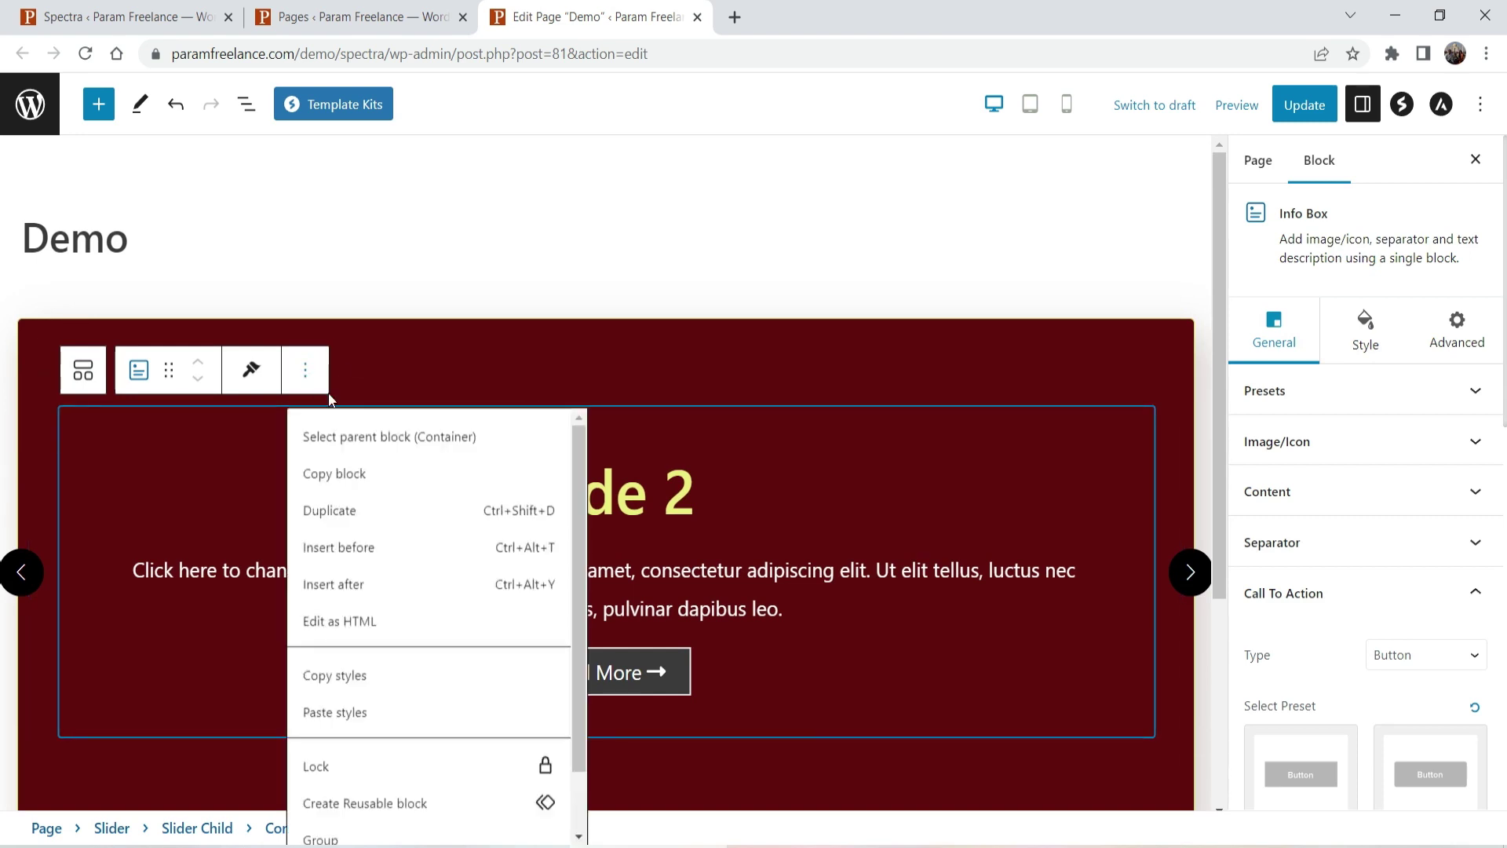
Copy the slider block and insert a Spacer block below the slider.
click(361, 481)
scroll(812, 600, down, 4)
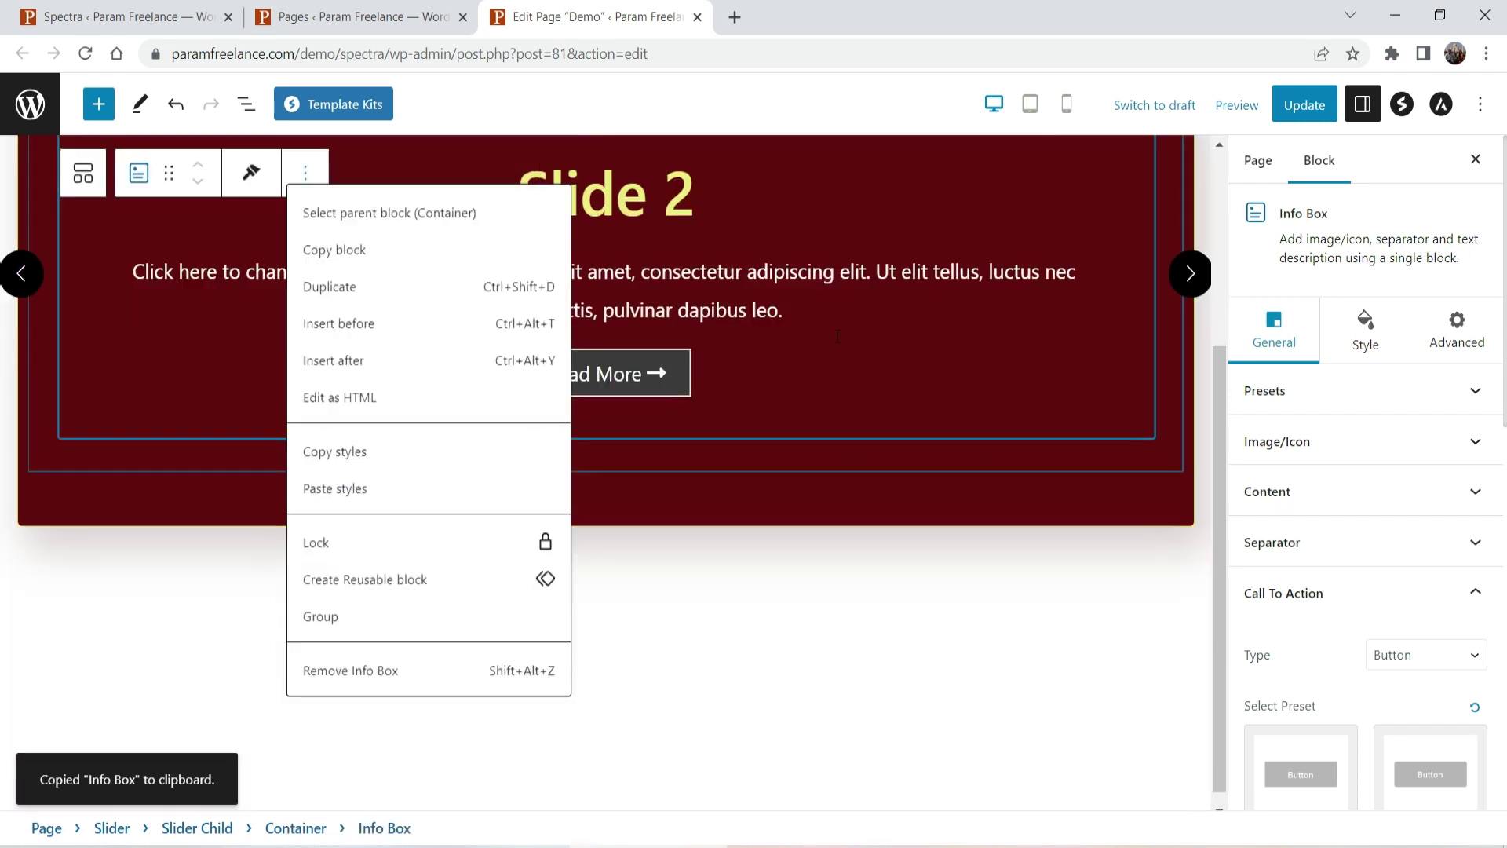
click(811, 600)
click(1182, 537)
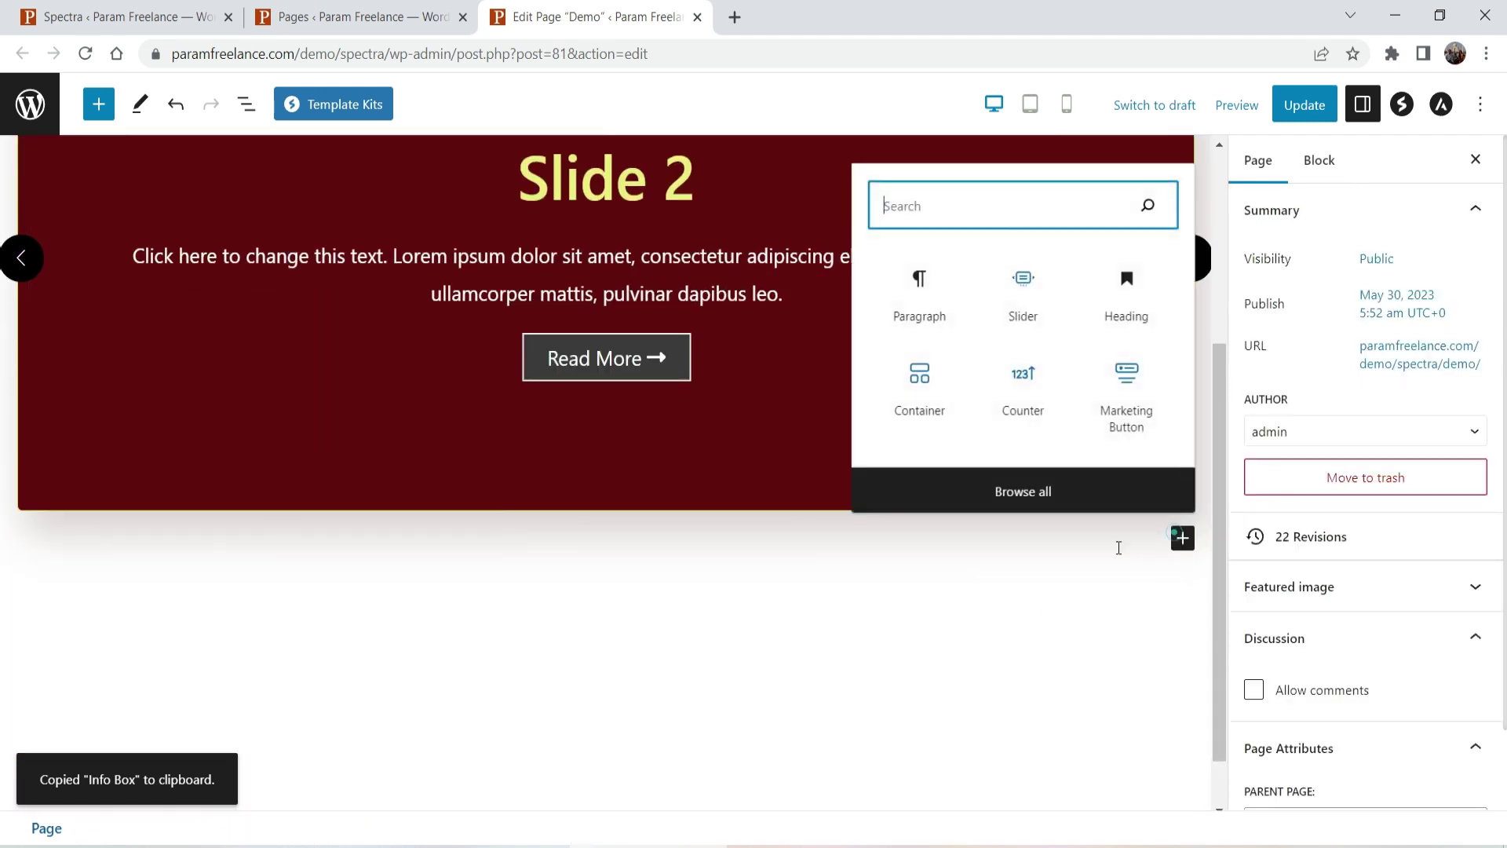
text(space)
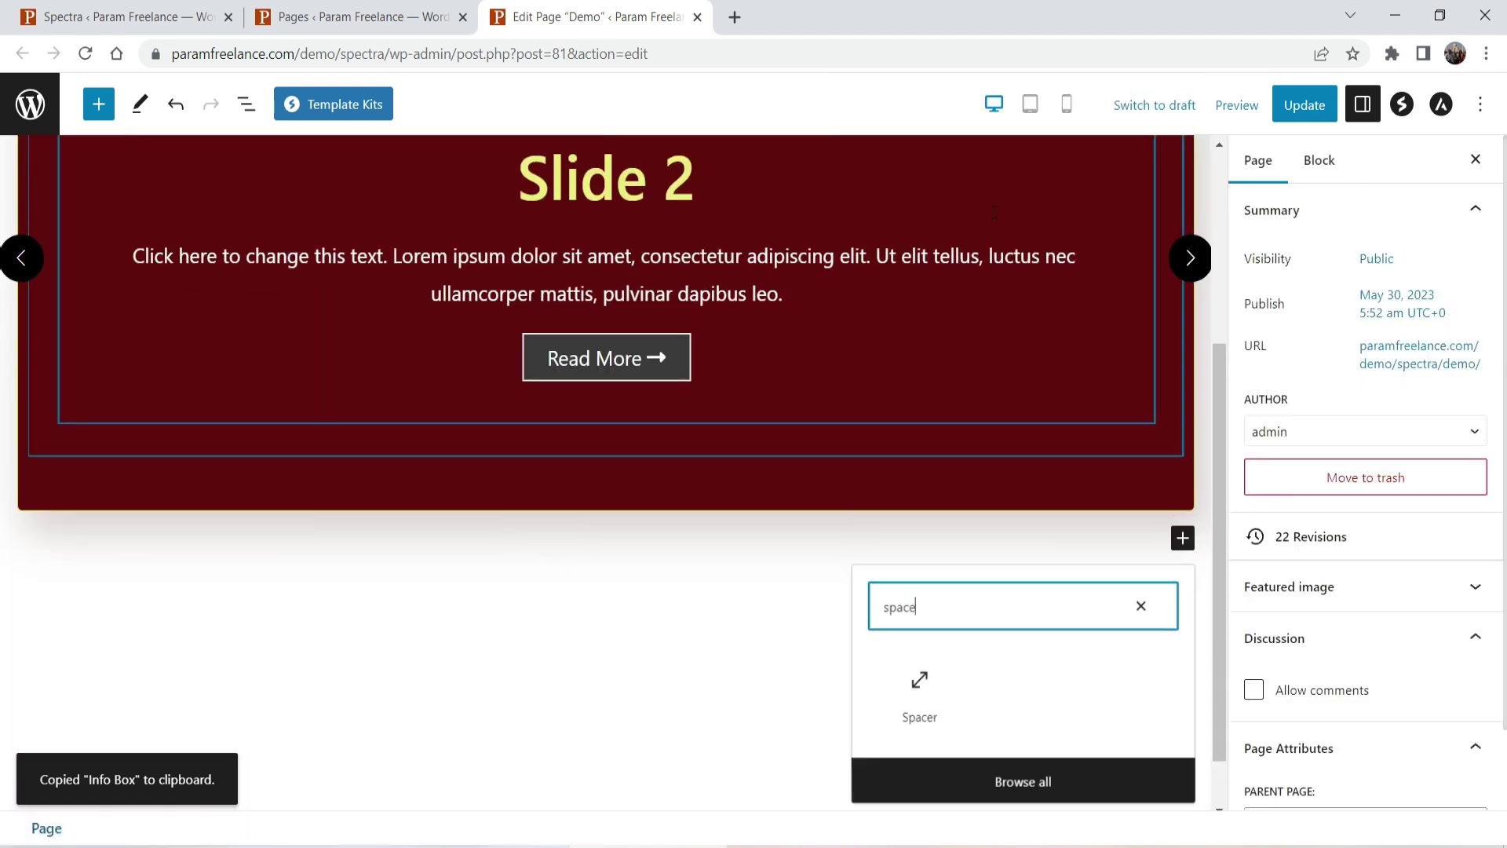
click(912, 714)
click(771, 582)
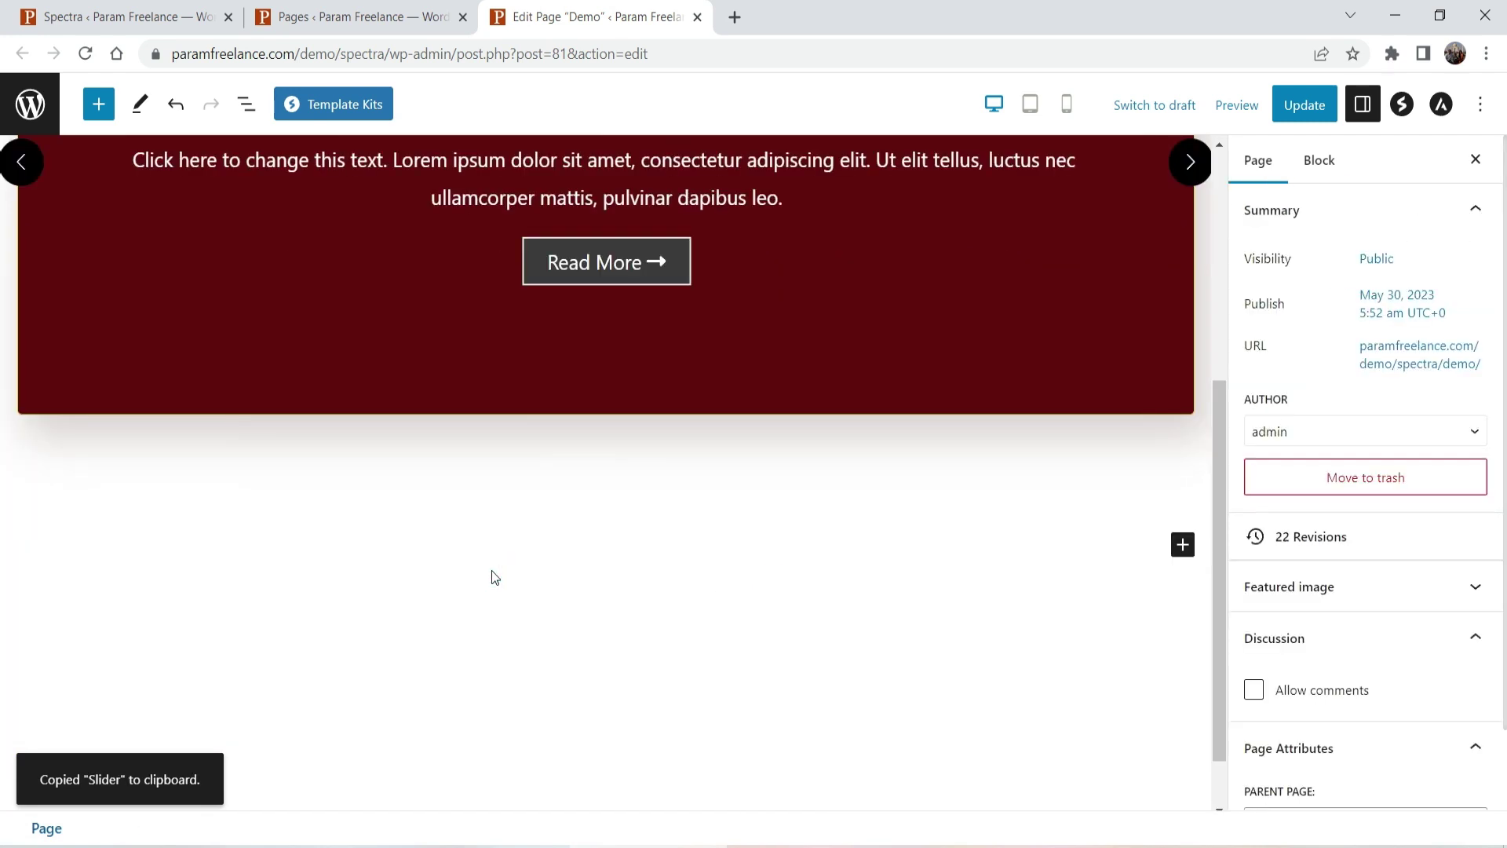
Paste the copied slider into a new block below the spacer.
click(752, 557)
key(ctrl+v)
scroll(369, 563, up, 5)
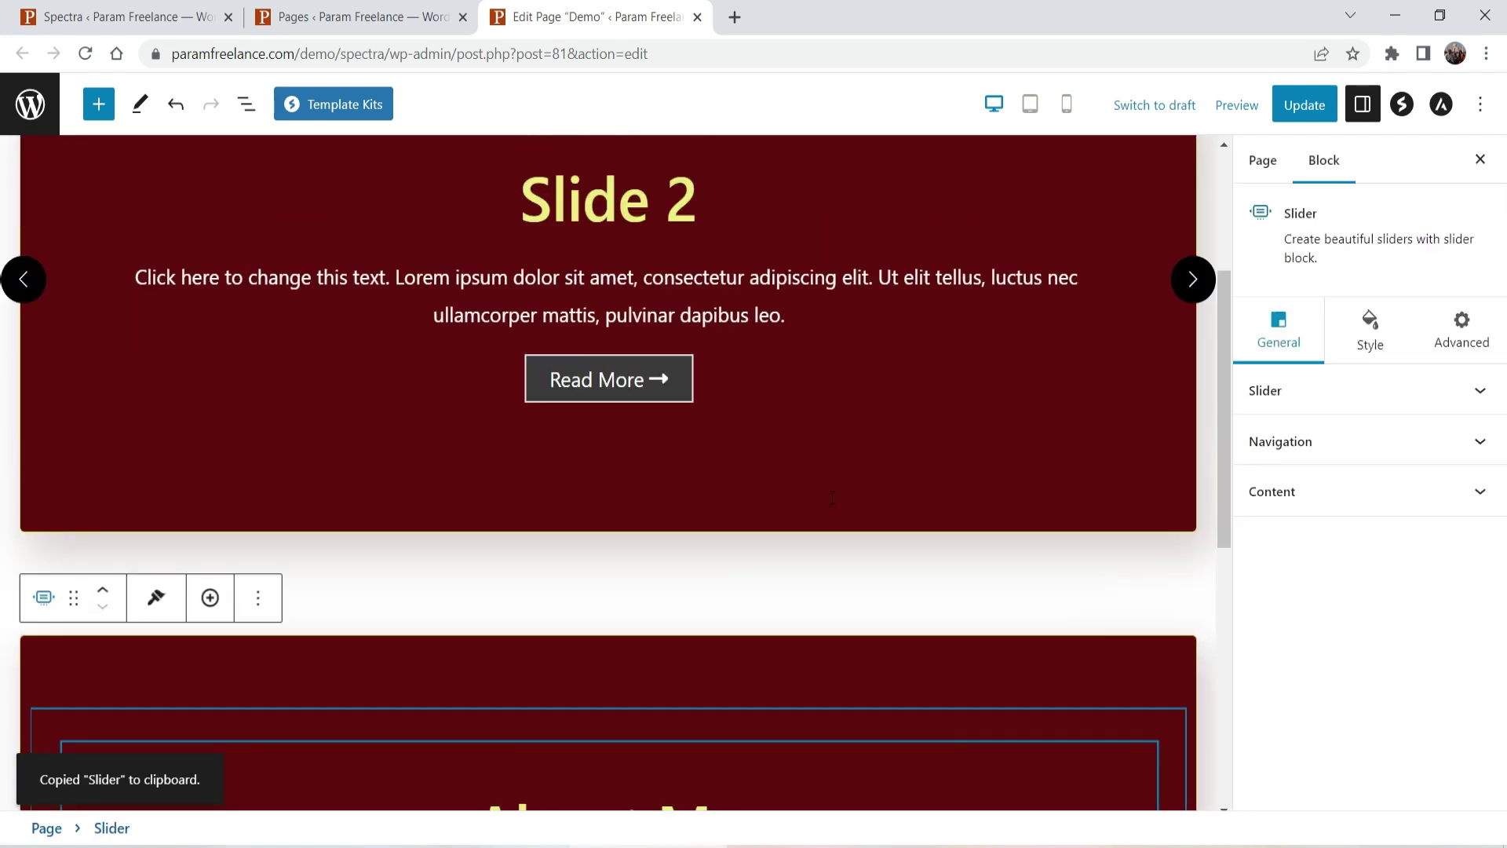
scroll(833, 504, down, 5)
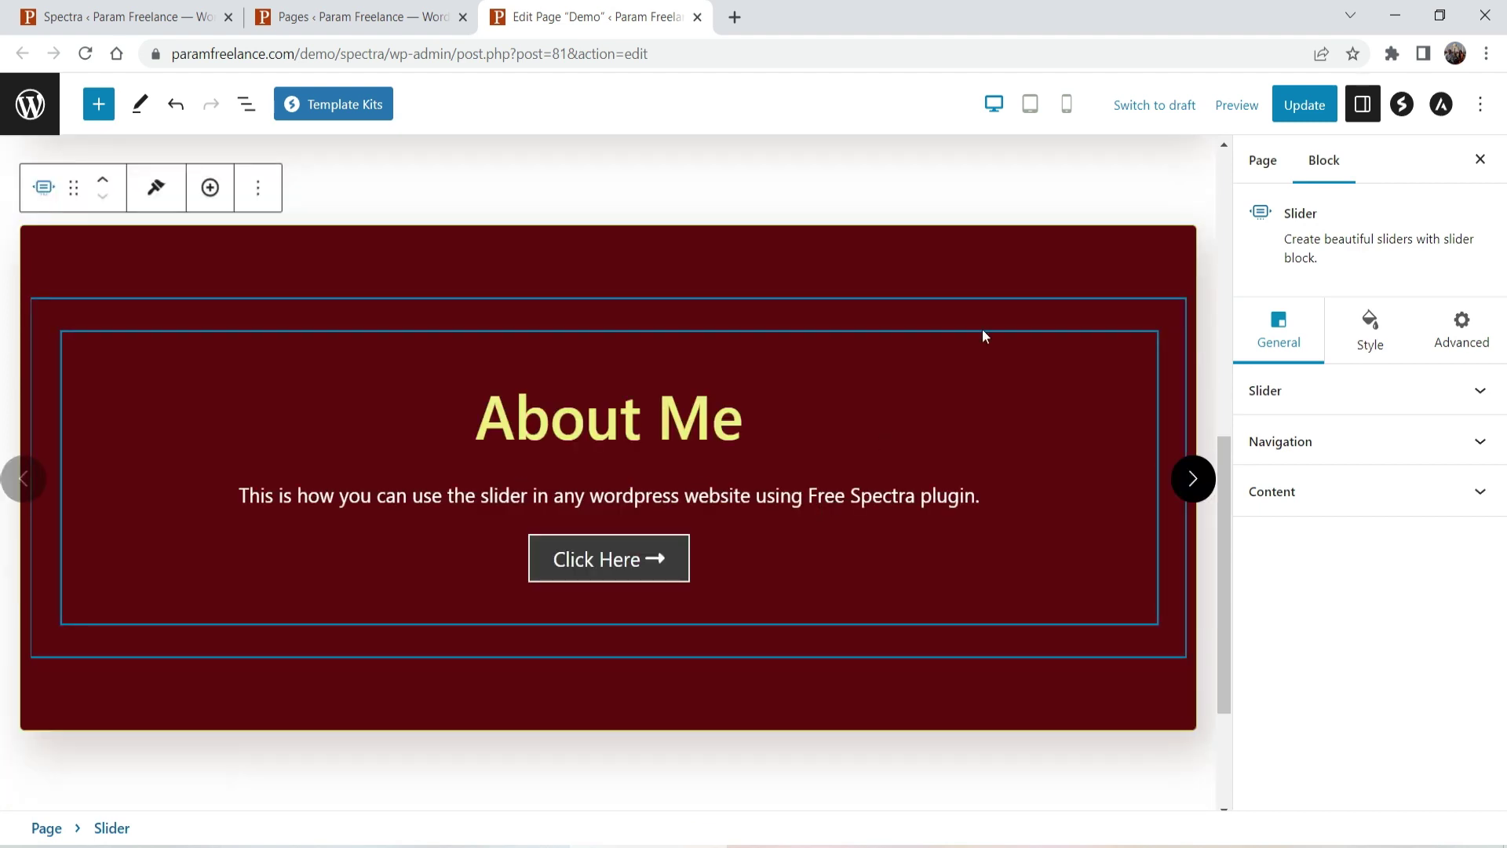
Give the pasted About Me slider an advanced gradient background with Color 1 B5473A and Color 2 0E4363.
click(50, 236)
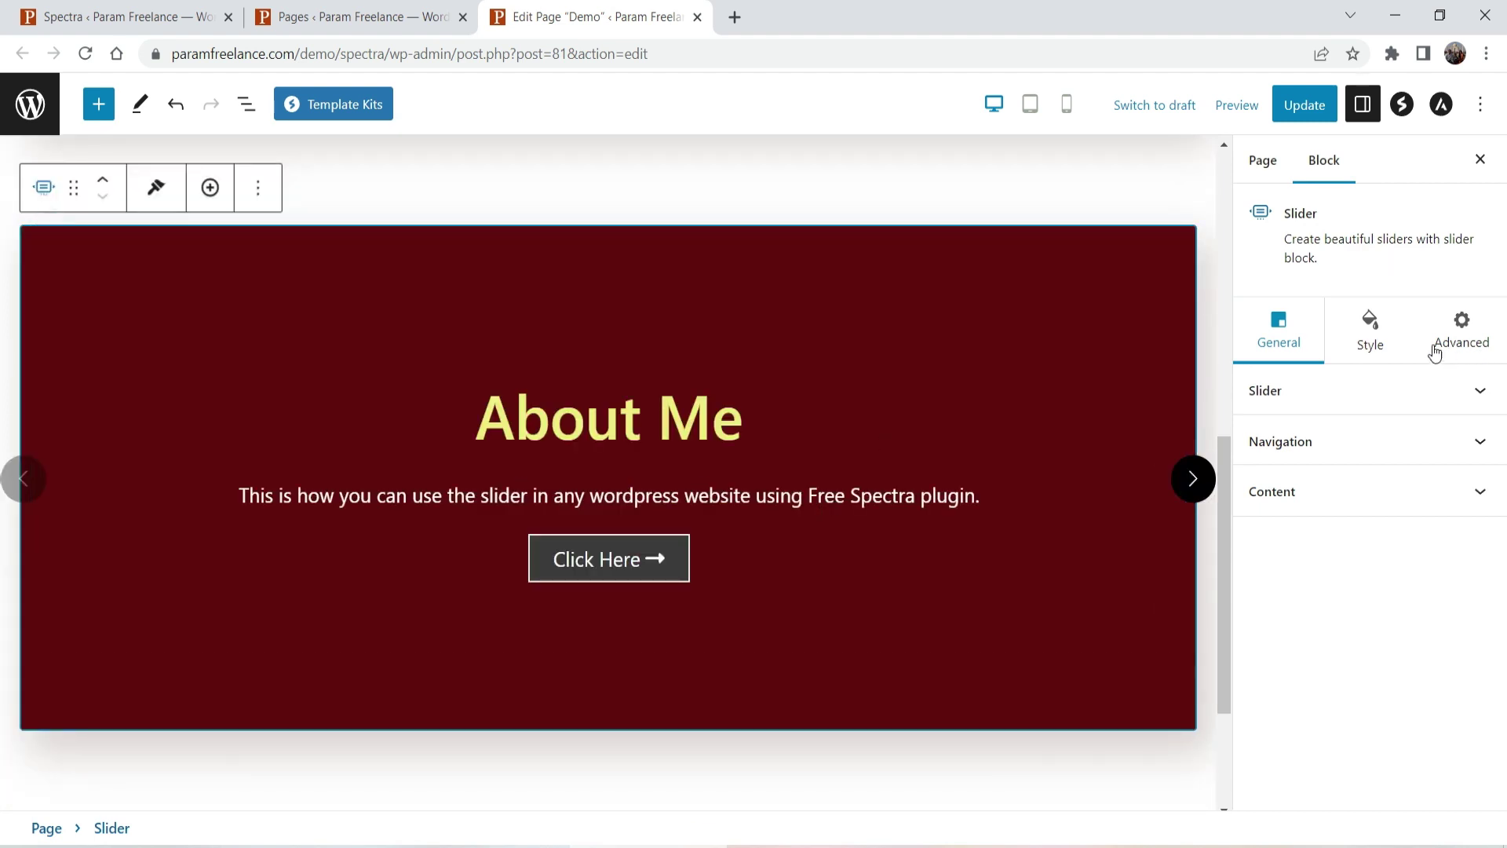
click(1370, 329)
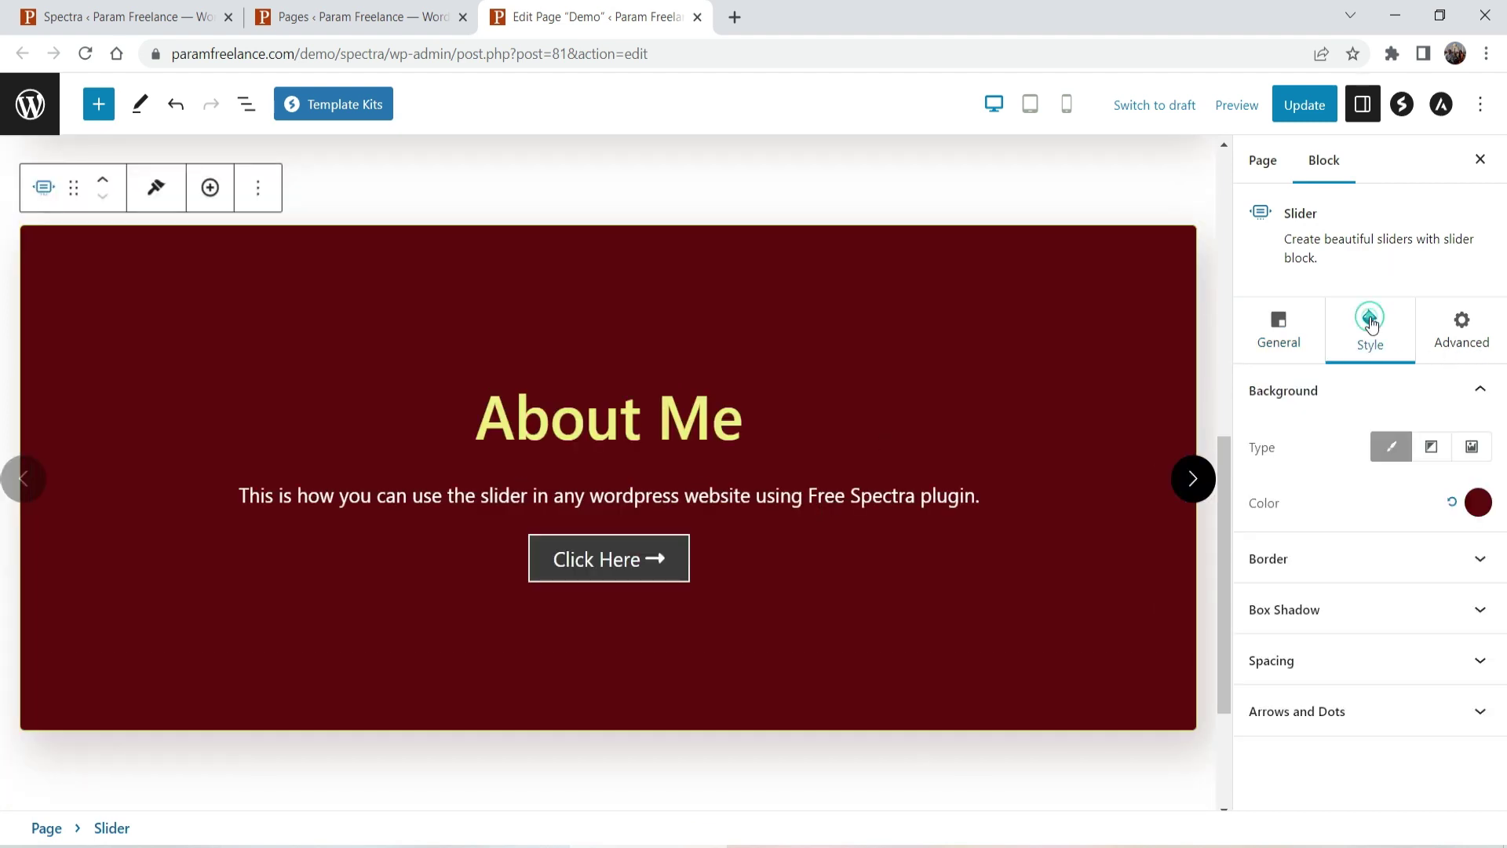
click(1433, 448)
scroll(1480, 512, down, 2)
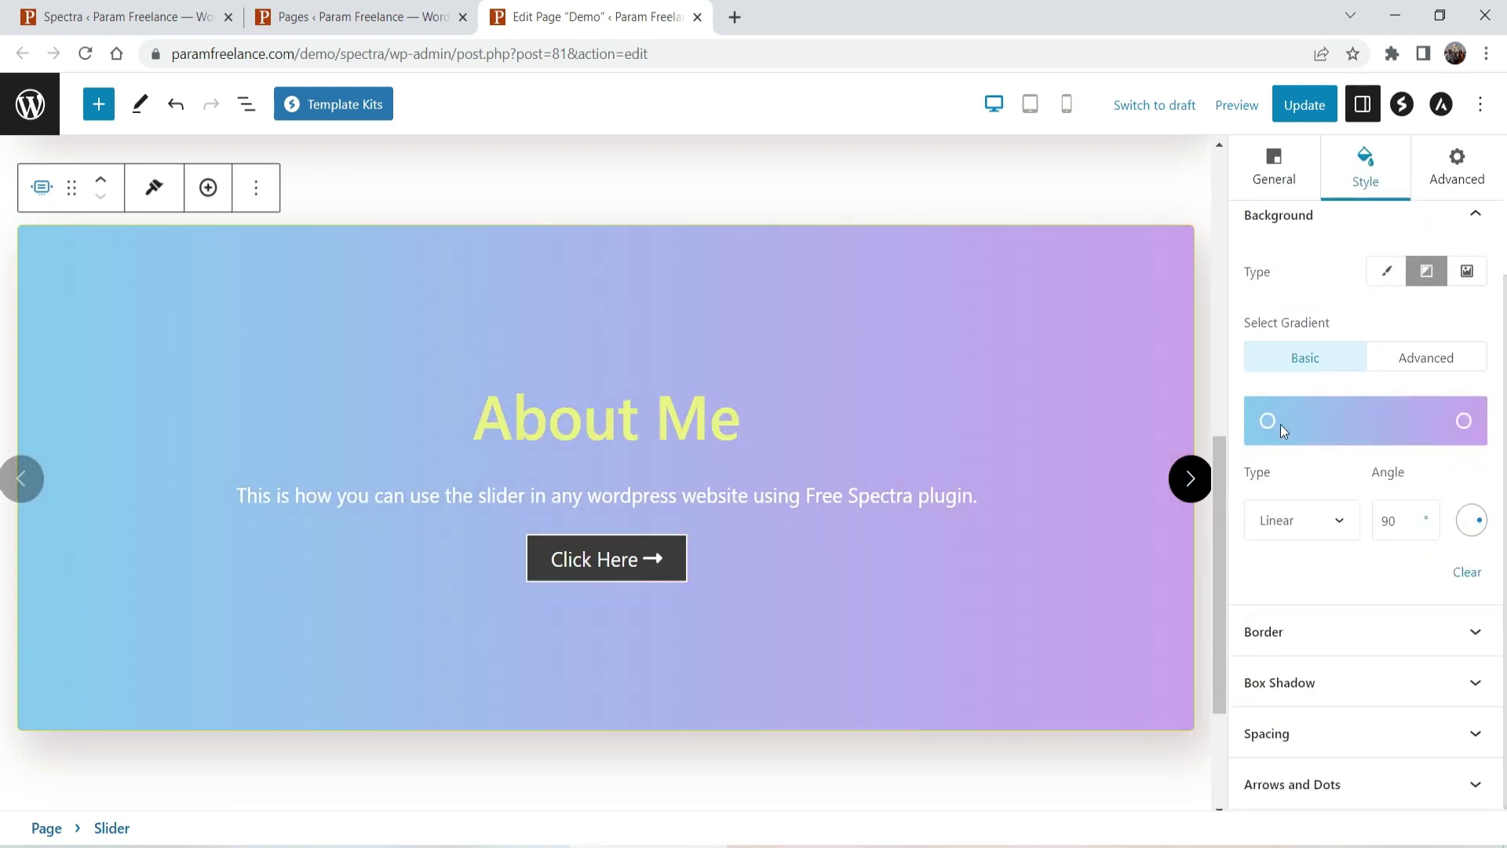
scroll(1381, 487, up, 2)
click(1426, 531)
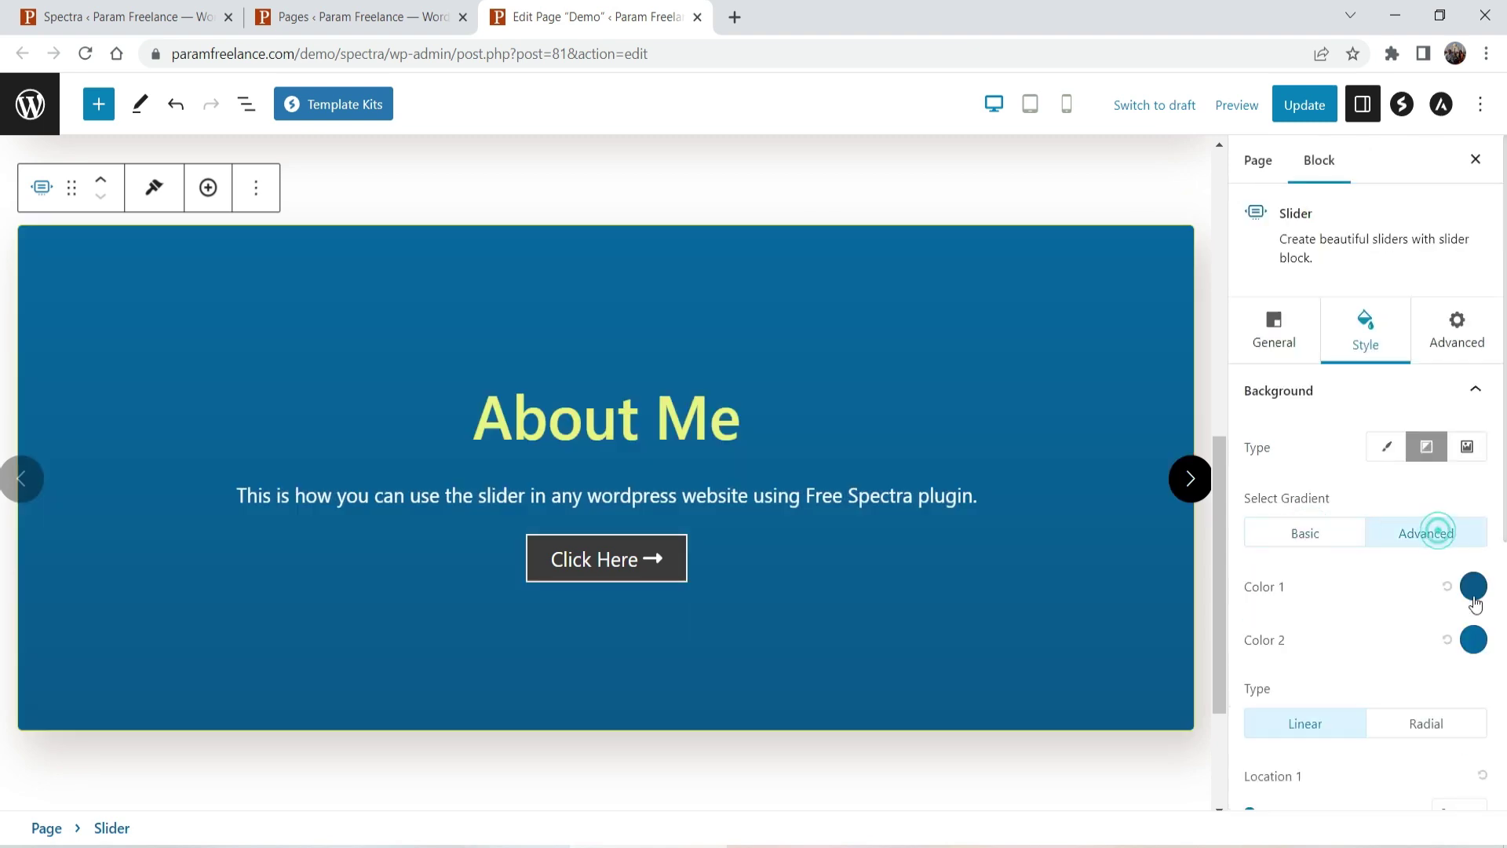
click(1473, 586)
drag(1463, 189, 1402, 135)
click(1281, 319)
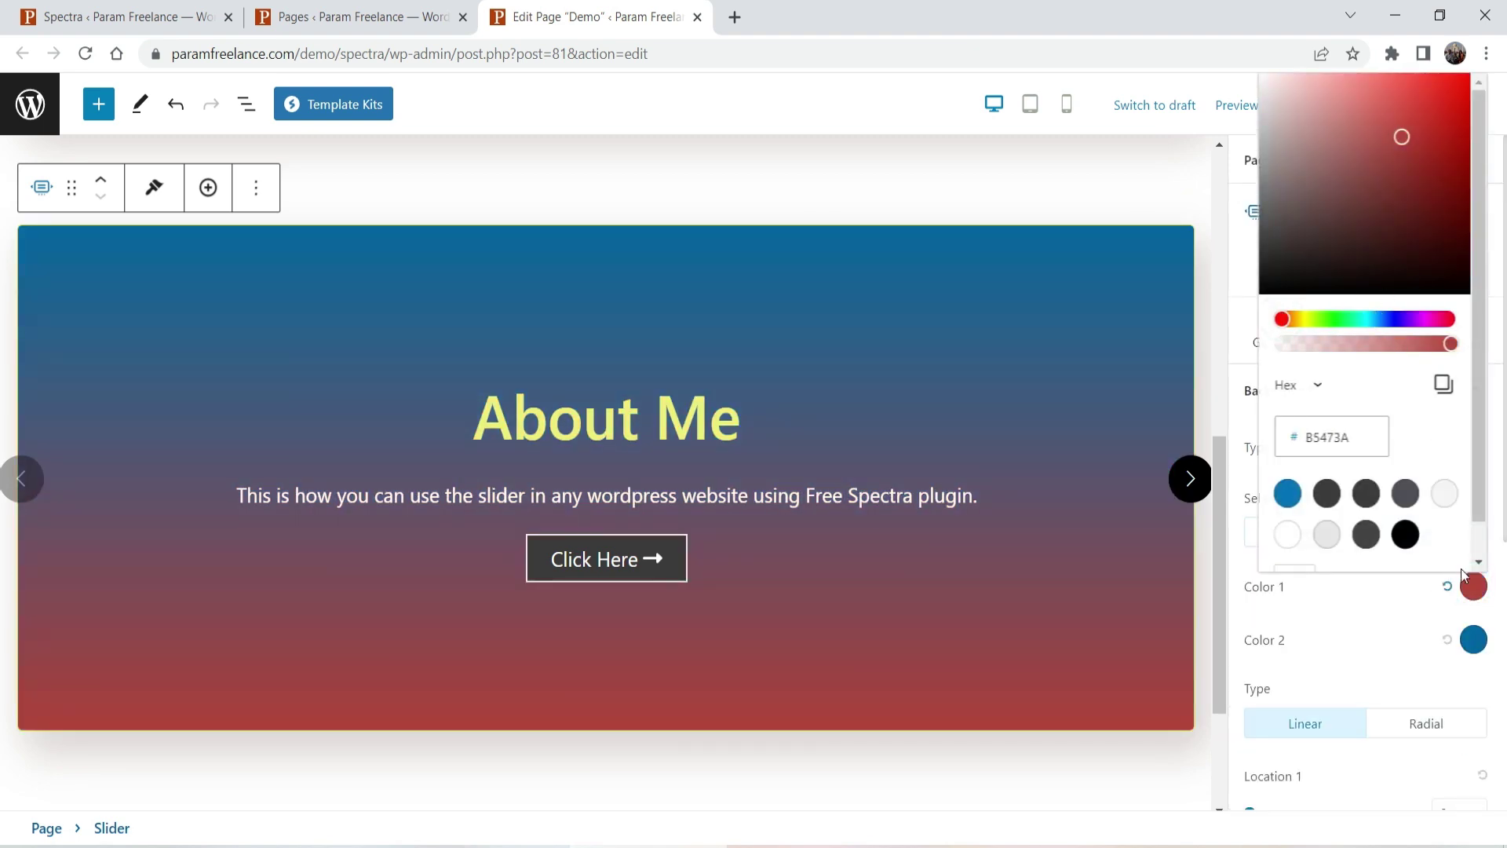
click(1472, 642)
click(1454, 225)
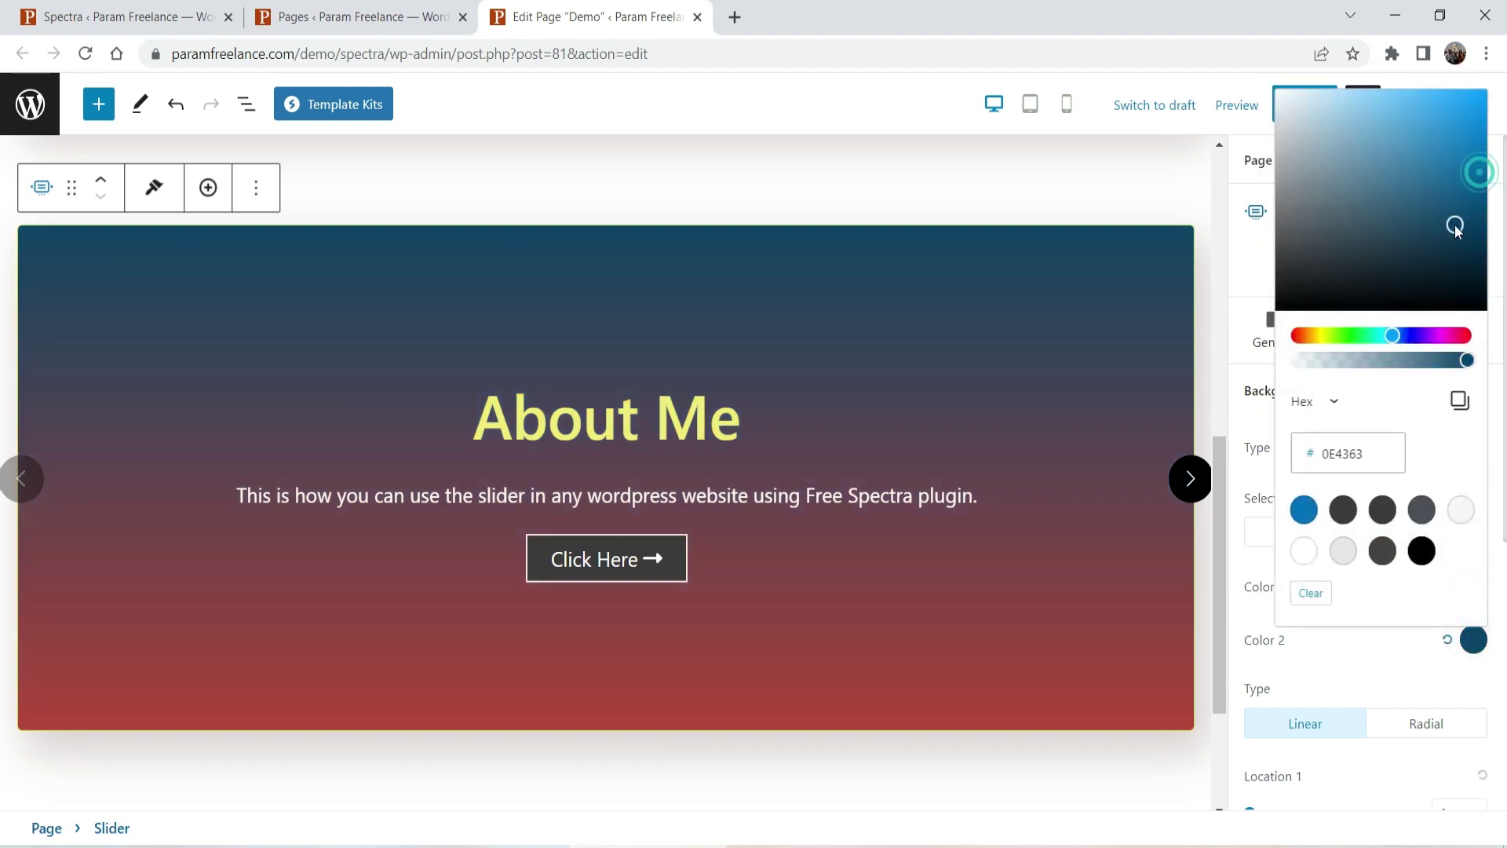
click(1255, 476)
Try the basic gradient instead and recolour its left stop dark red.
click(1302, 538)
click(1424, 533)
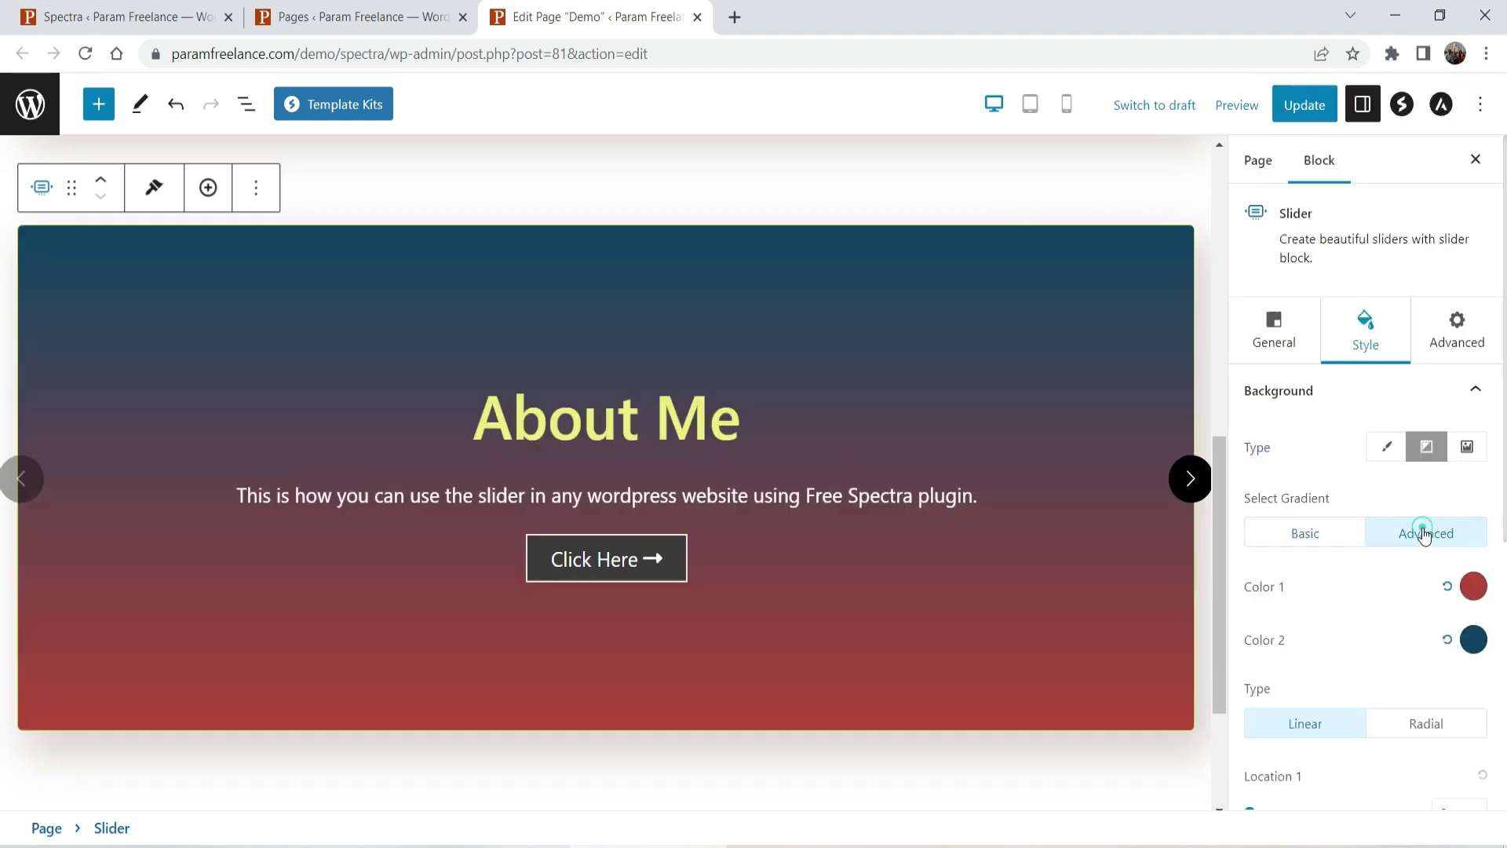
click(1303, 533)
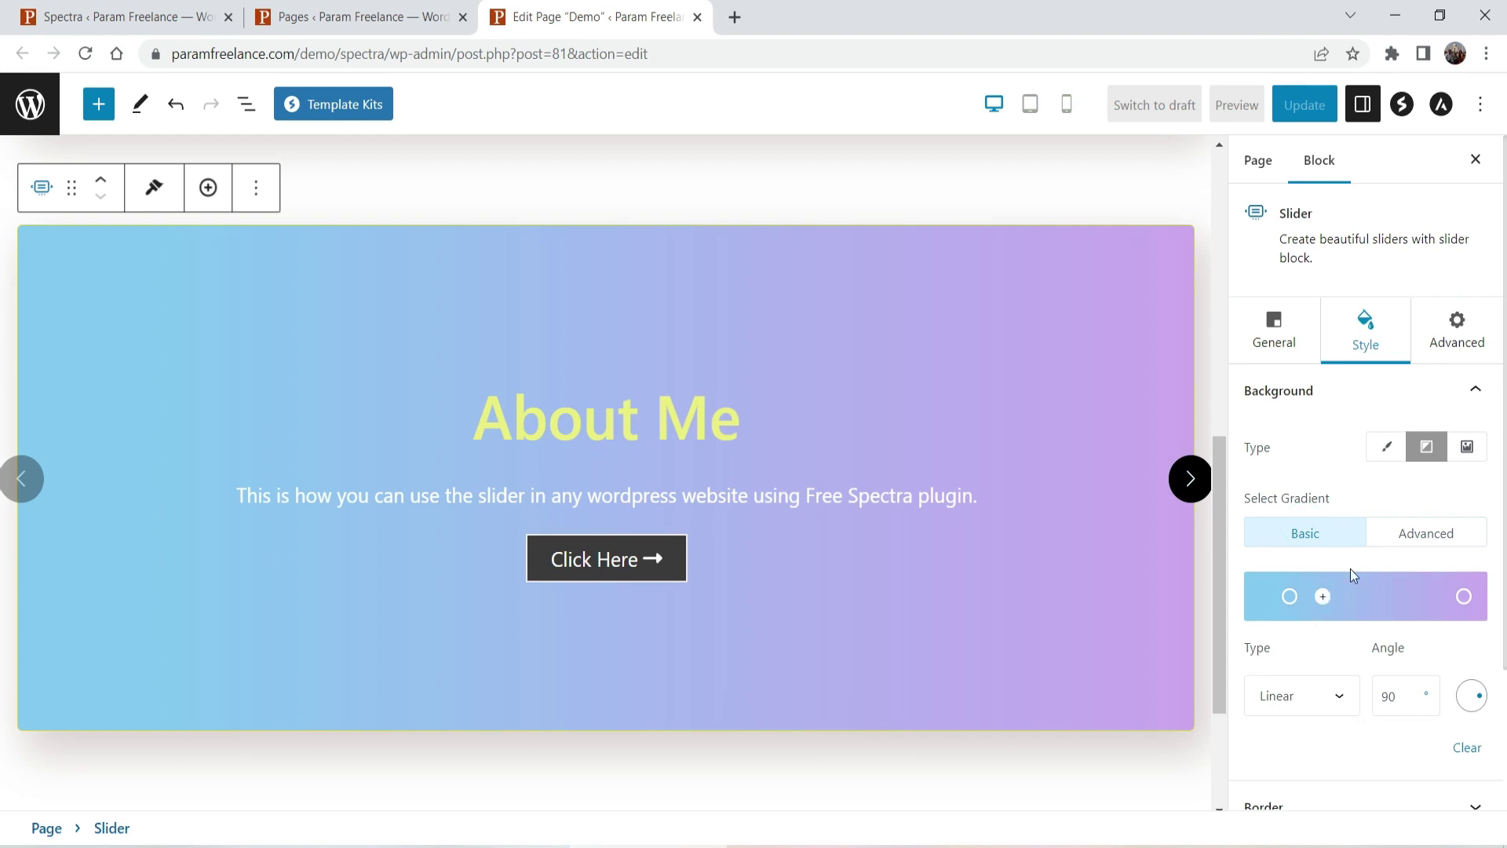
scroll(1334, 569, down, 1)
click(1267, 496)
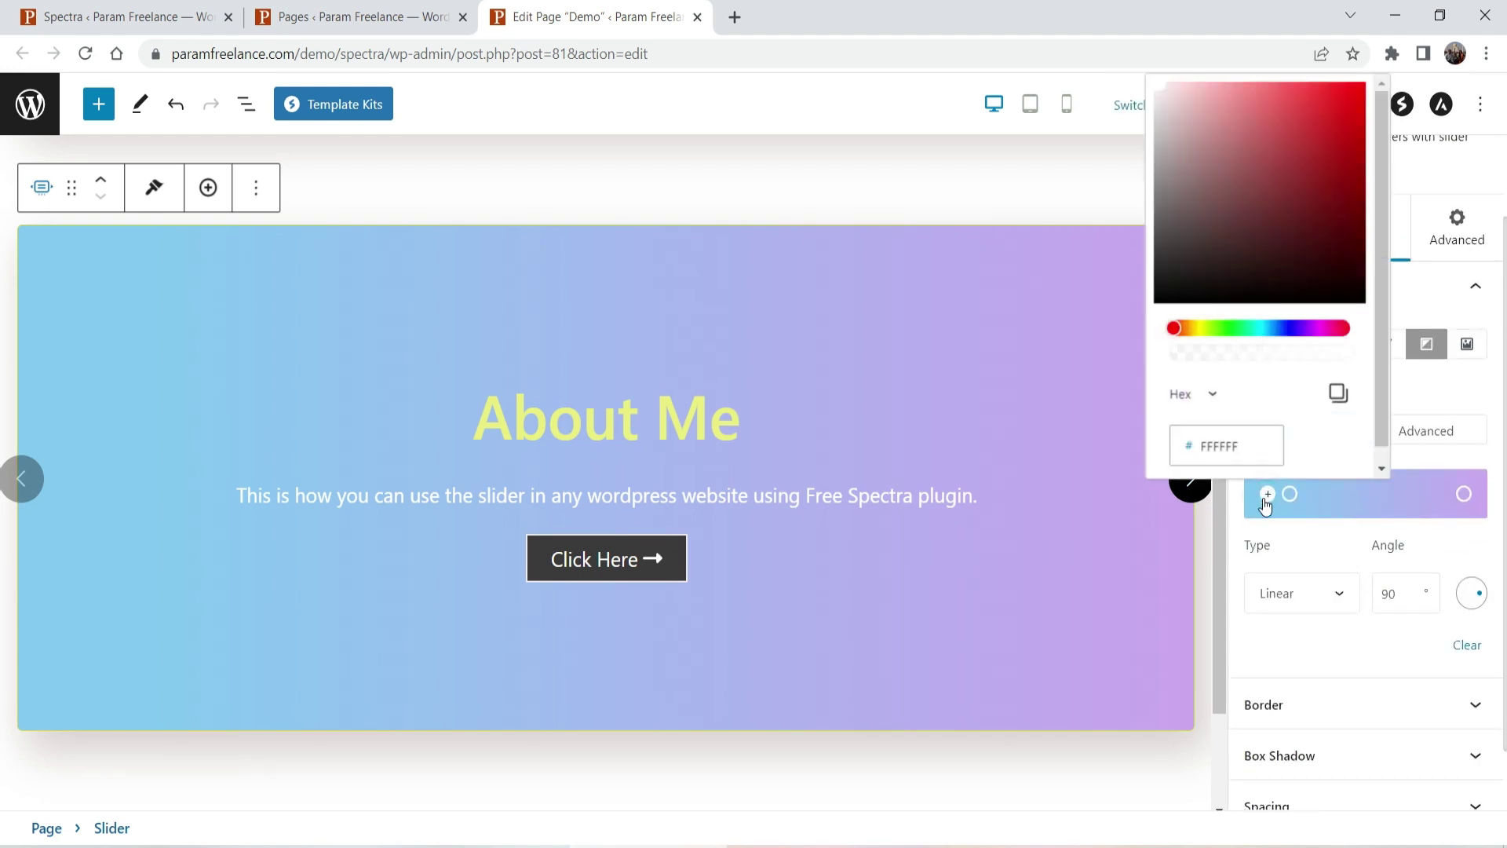
click(1248, 178)
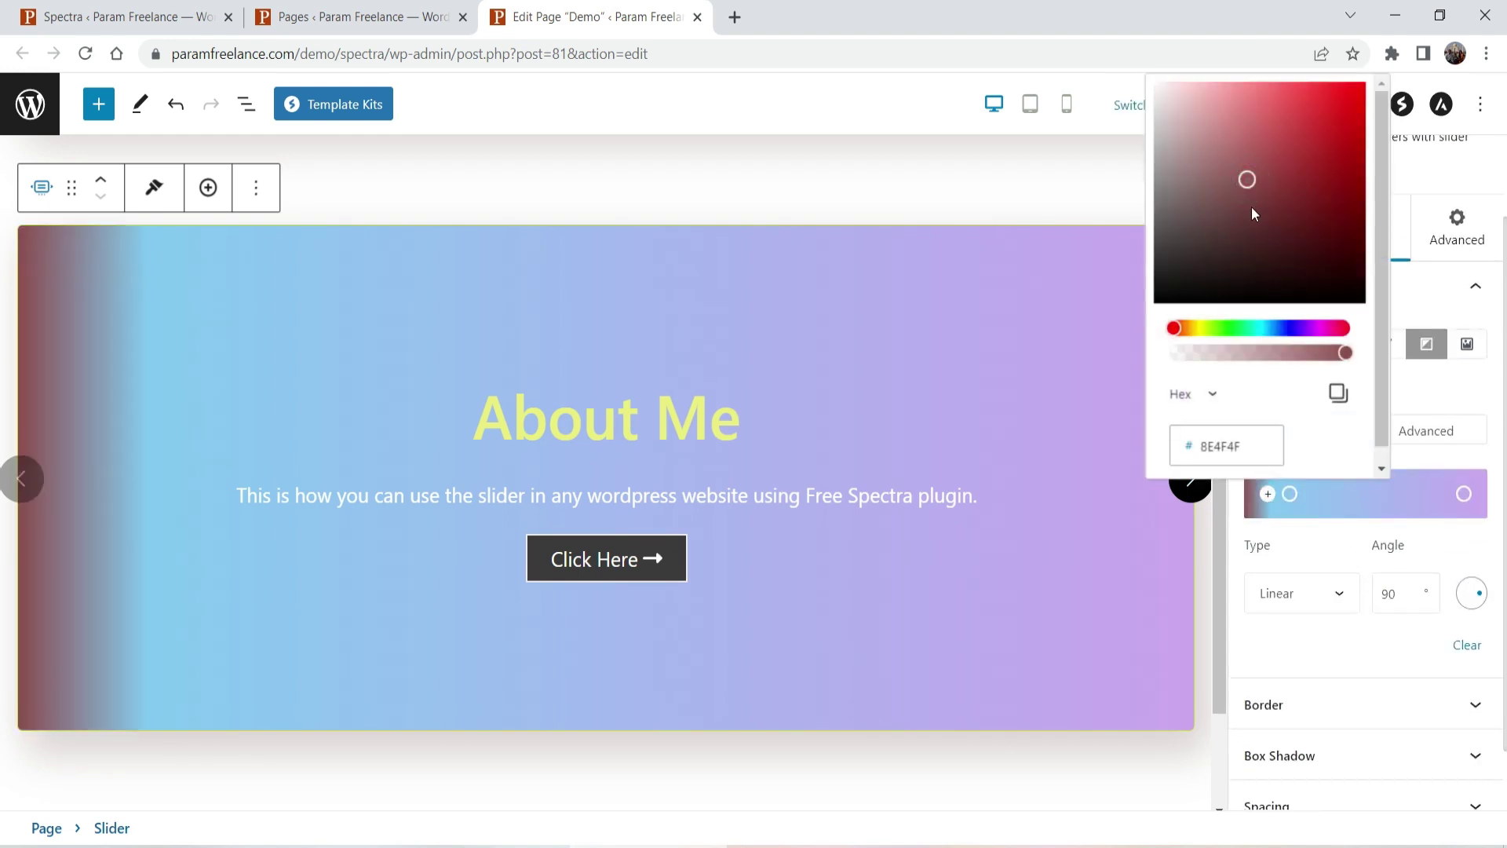
click(1262, 205)
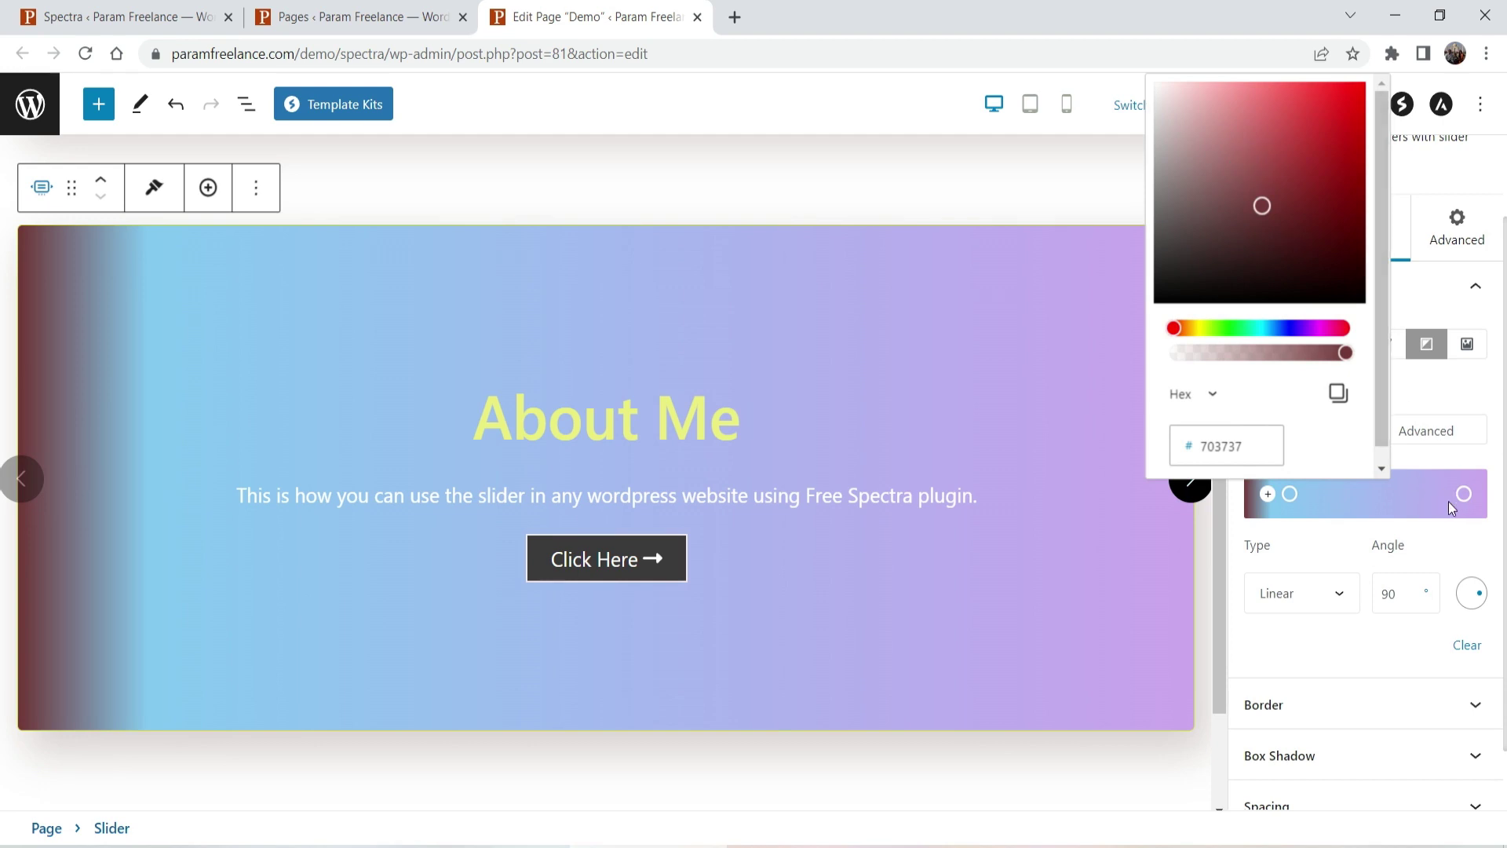
Recolour the right stop dark purple and adjust the middle stop, then go back to the advanced gradient.
click(1463, 494)
click(1419, 201)
drag(1289, 494, 1356, 450)
click(1347, 240)
click(1449, 327)
click(1382, 220)
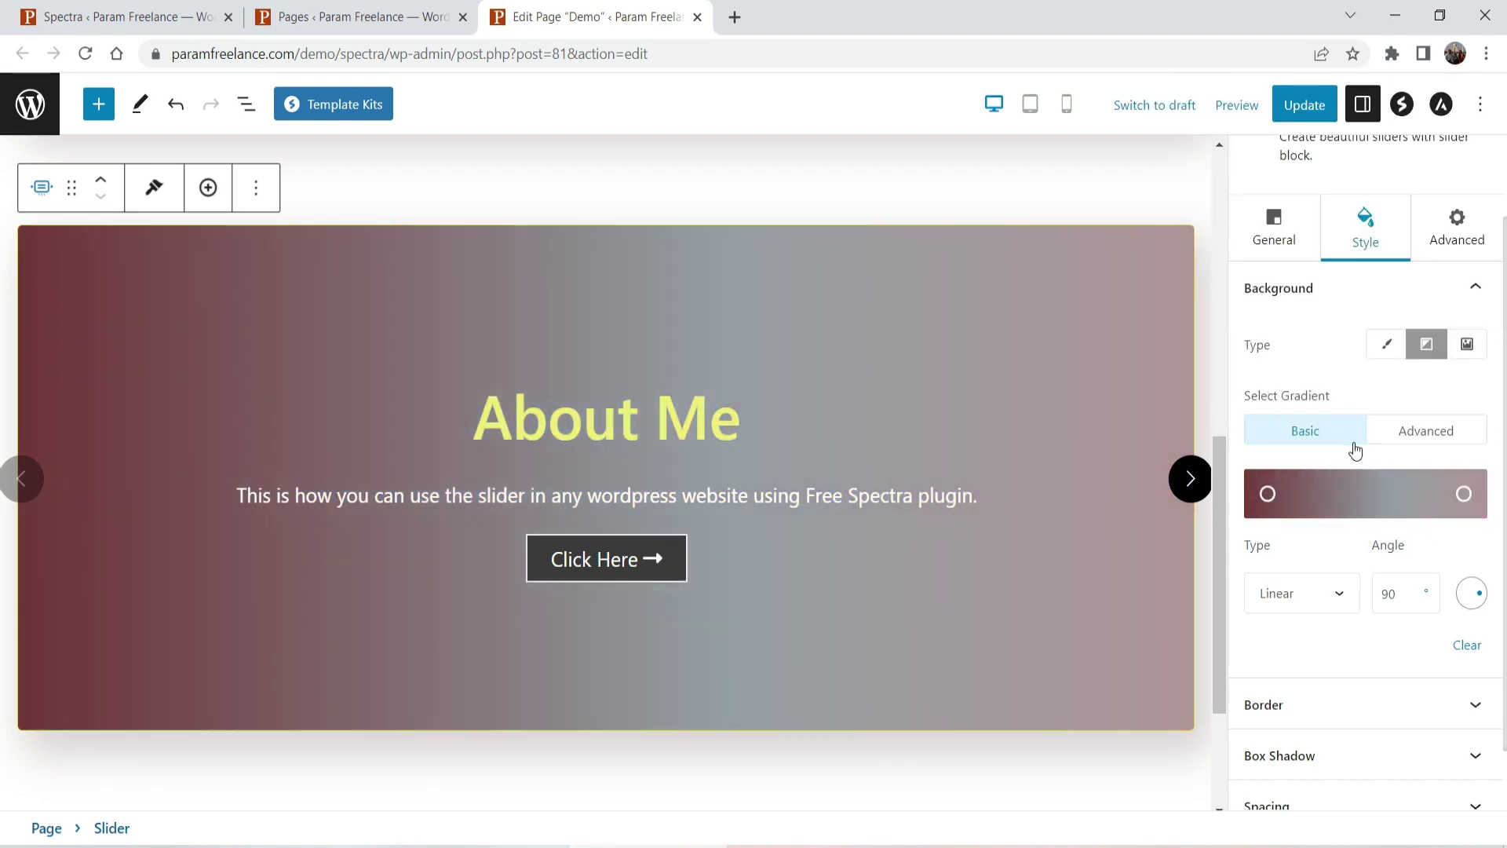
click(1426, 430)
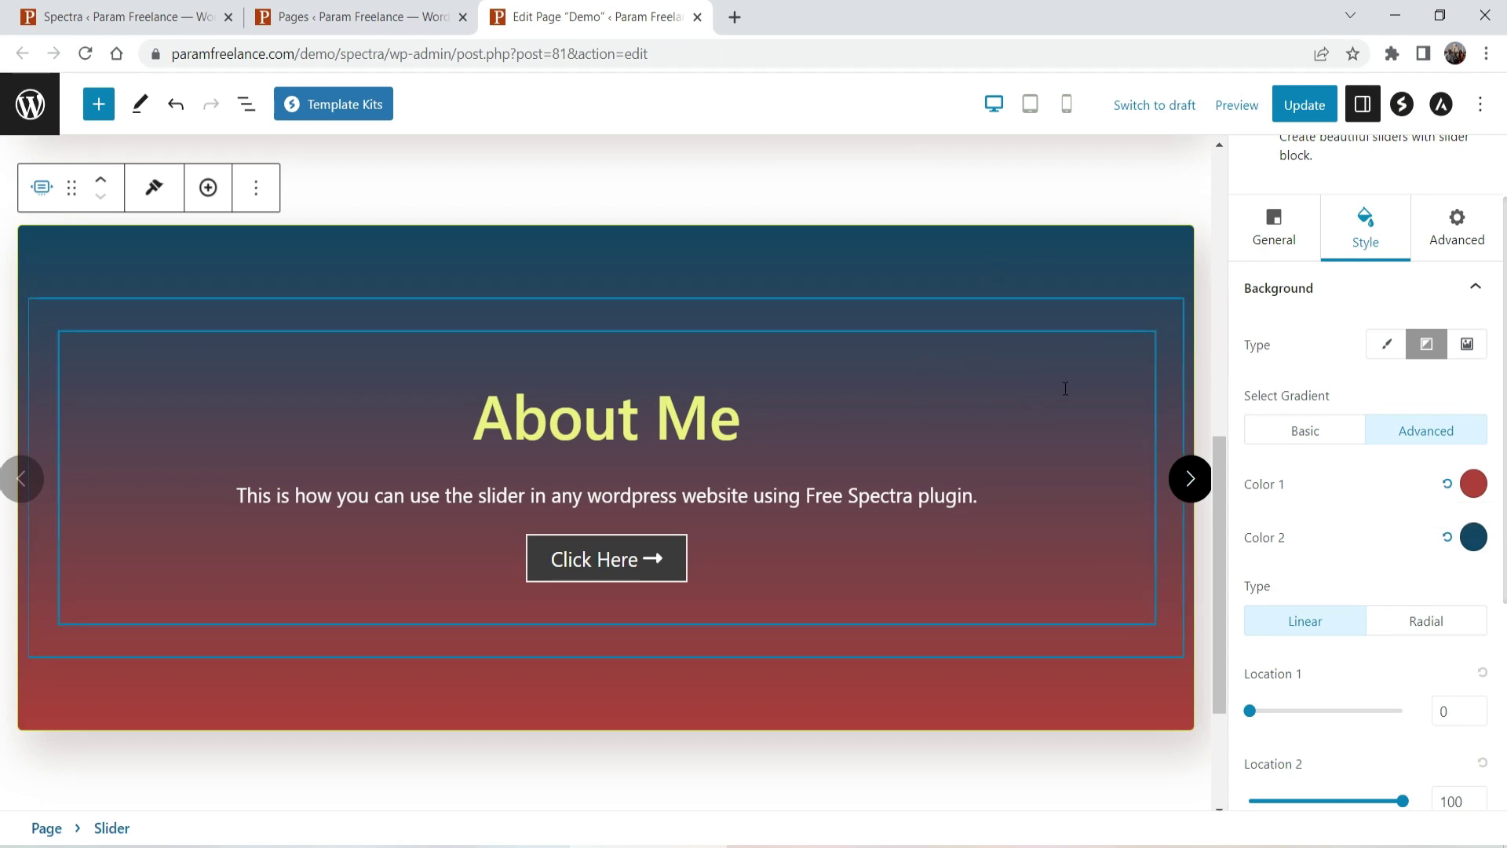
Make the gradient linear, trying a 135-degree angle and a second stop at 77.
scroll(1413, 393, down, 4)
click(1429, 317)
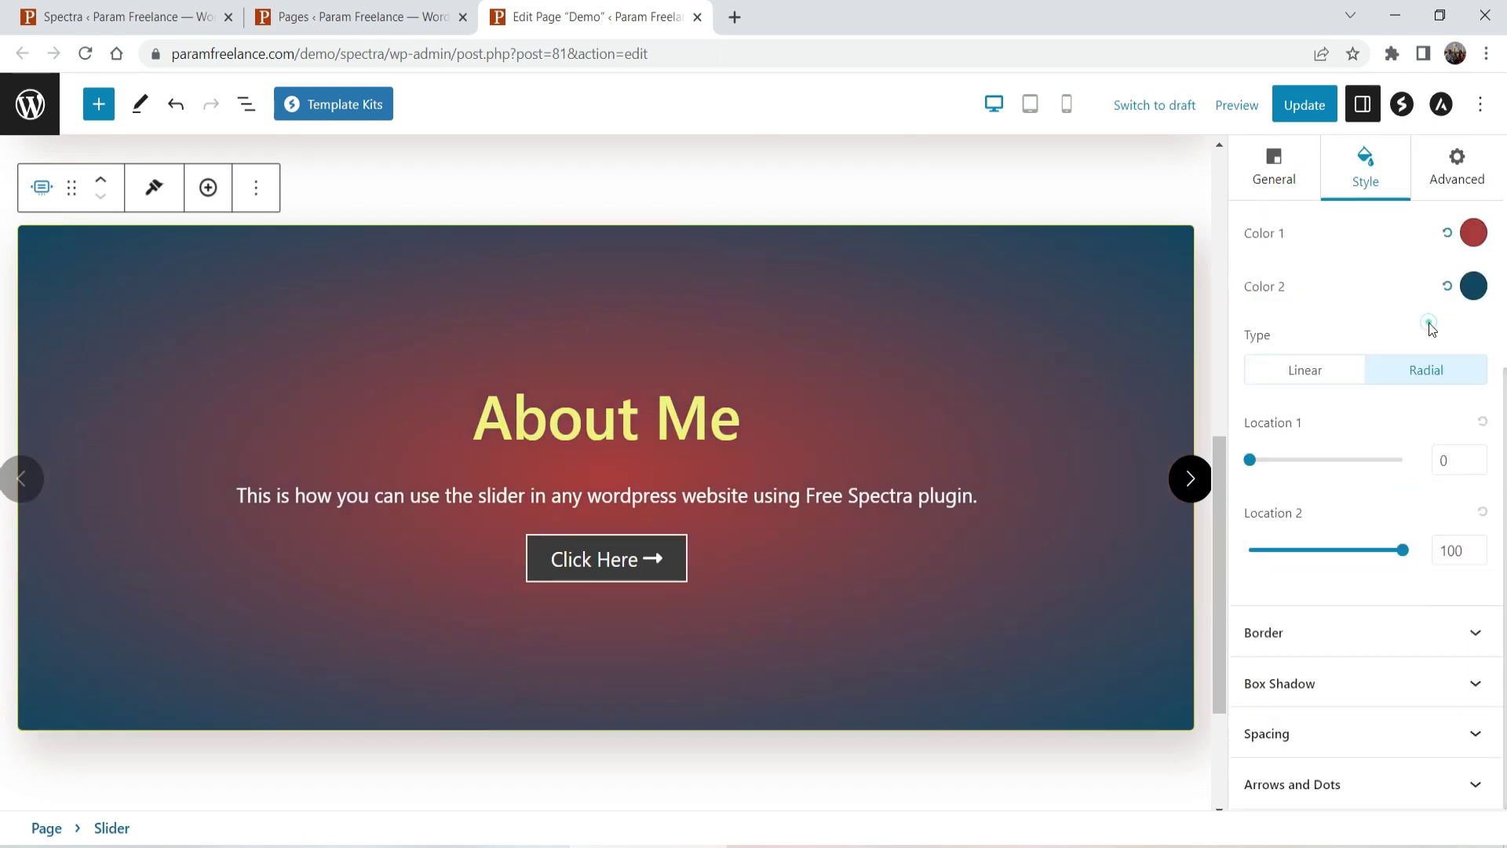
click(1303, 372)
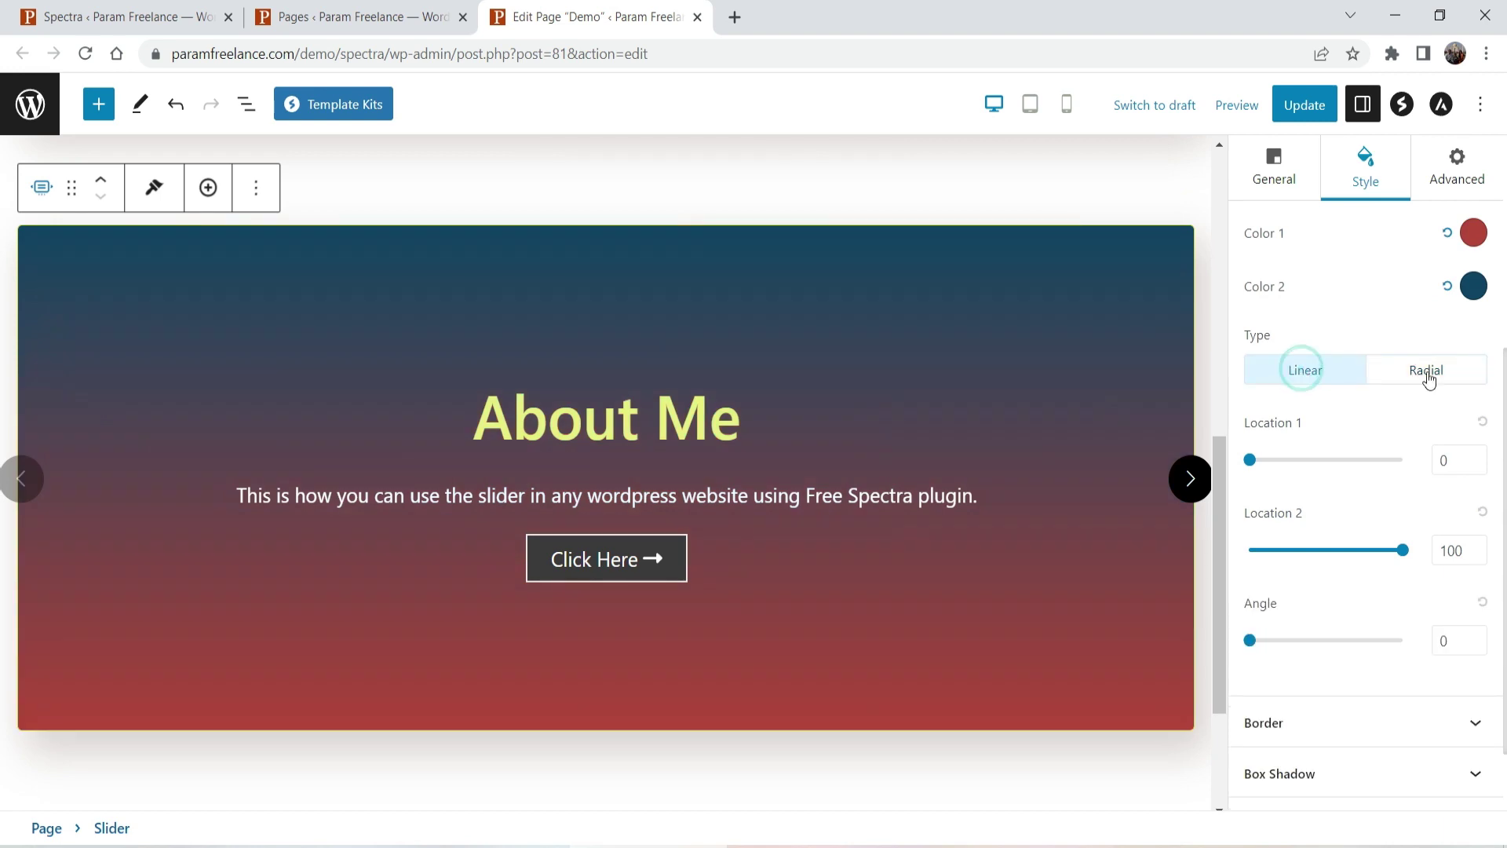
mouse_move(1250, 463)
mouse_down()
mouse_move(1349, 461)
mouse_move(1248, 466)
mouse_move(1264, 468)
mouse_up()
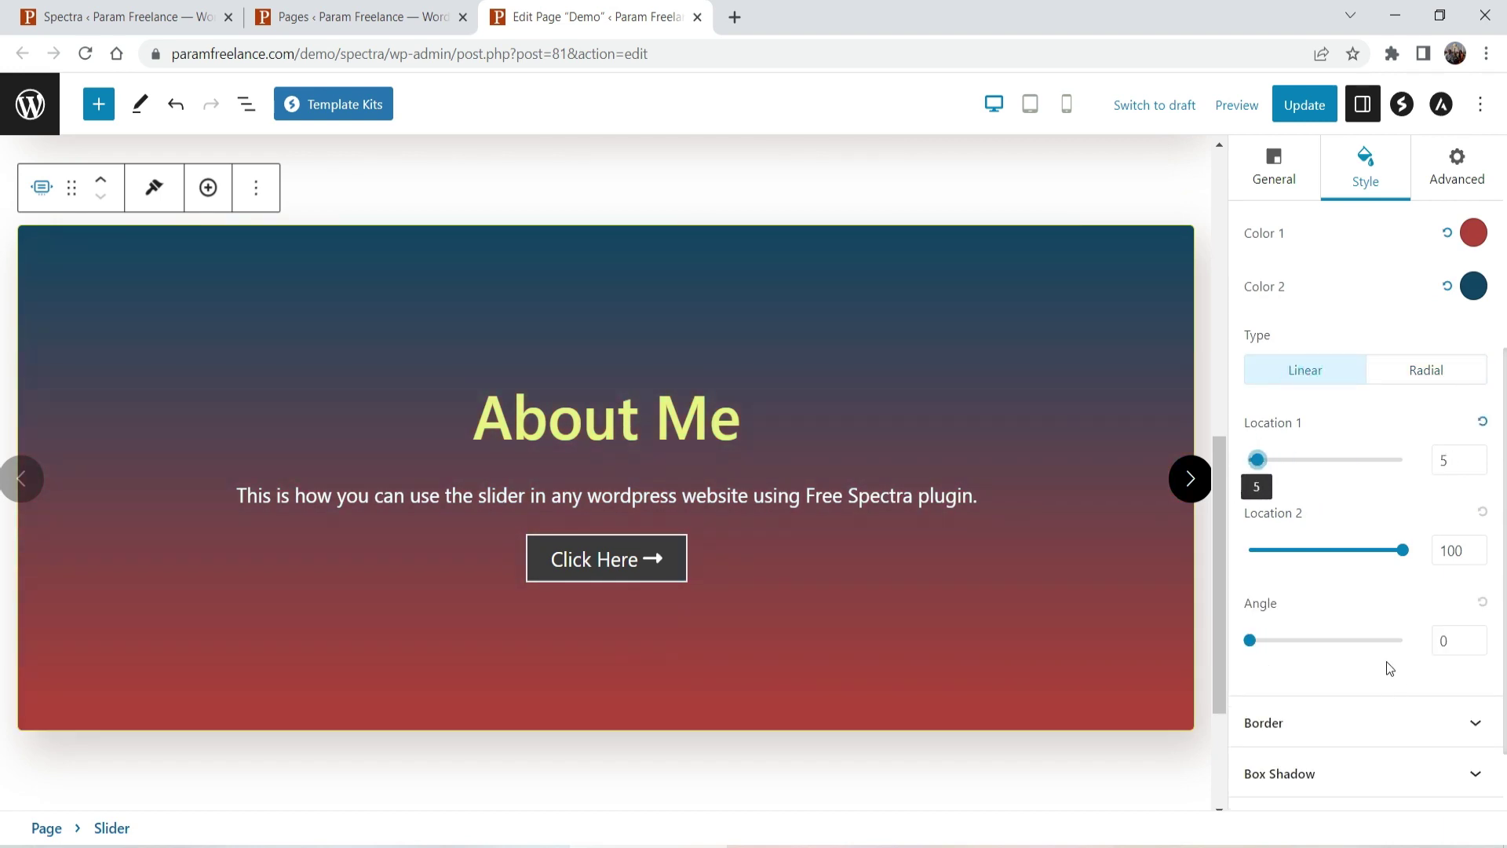
drag(1252, 645, 1306, 640)
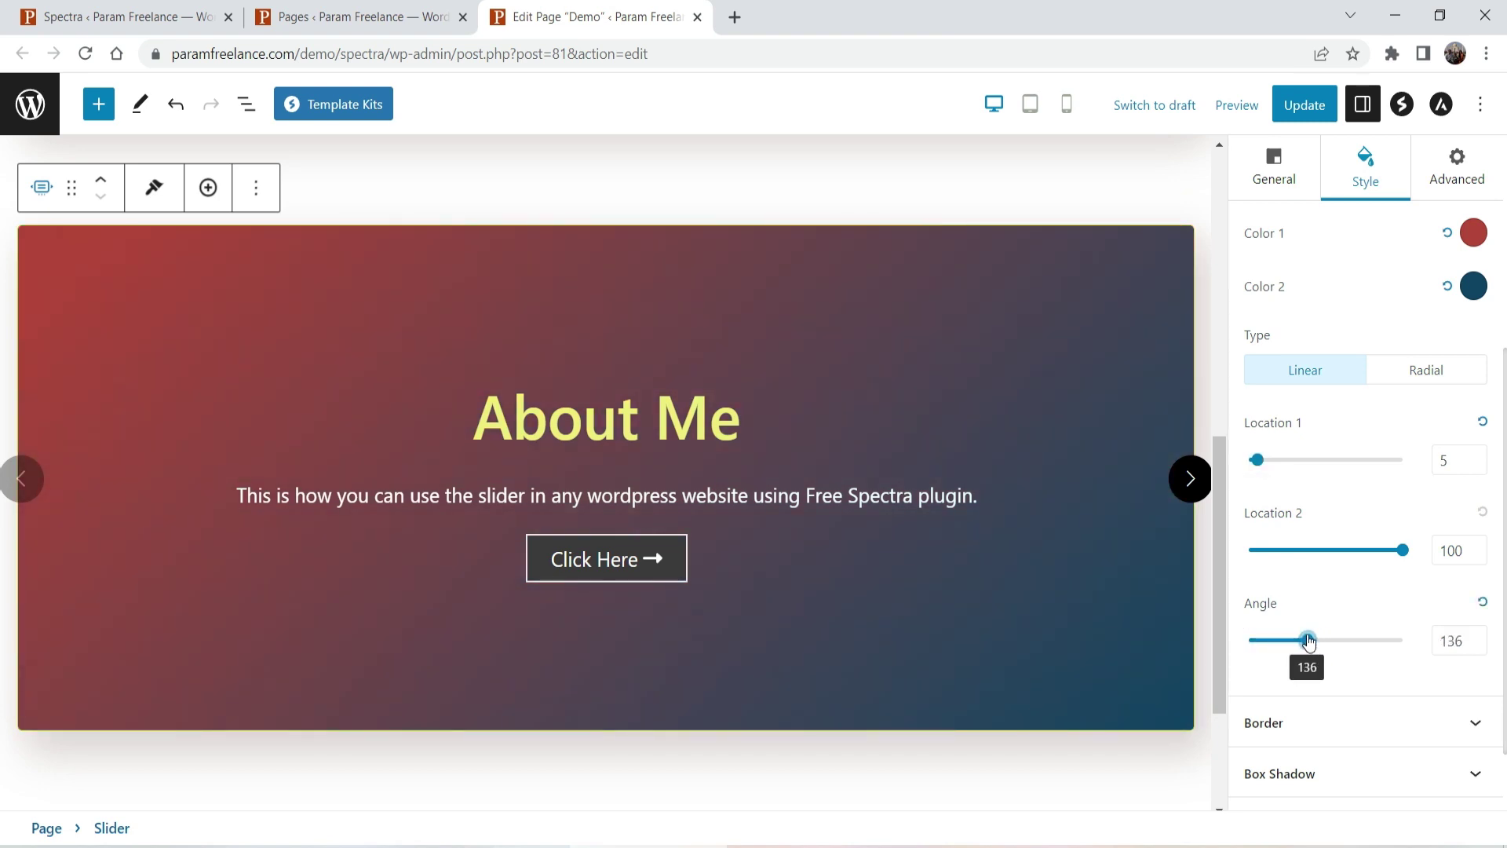
drag(1257, 460, 1274, 460)
drag(1402, 550, 1367, 549)
After briefly trying radial, settle on a linear gradient at 178 degrees with stops at 7 and 98.
click(1426, 370)
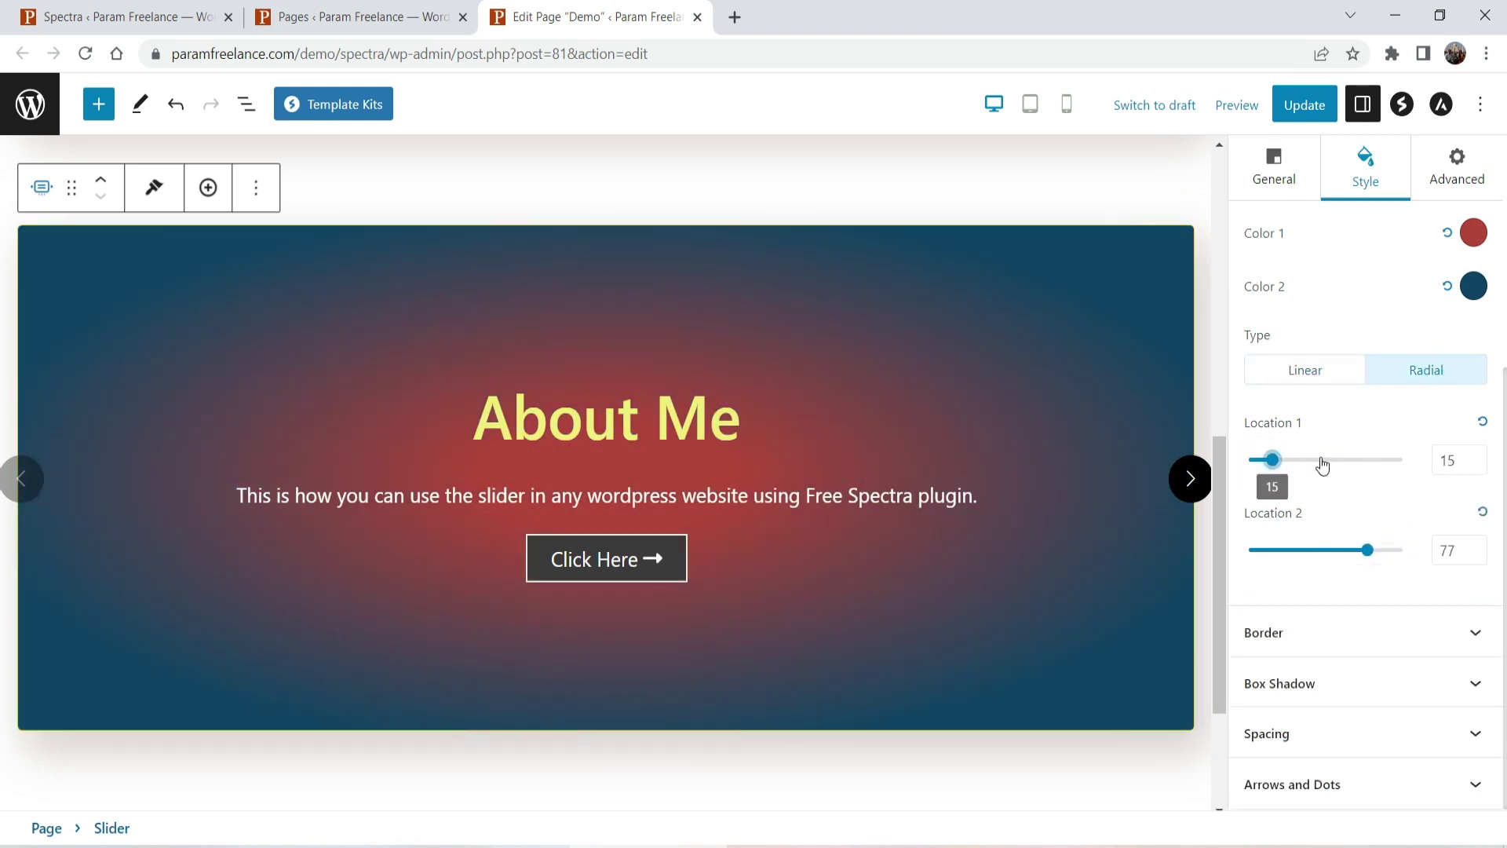
drag(1273, 461, 1301, 461)
drag(1367, 550, 1365, 552)
click(1317, 375)
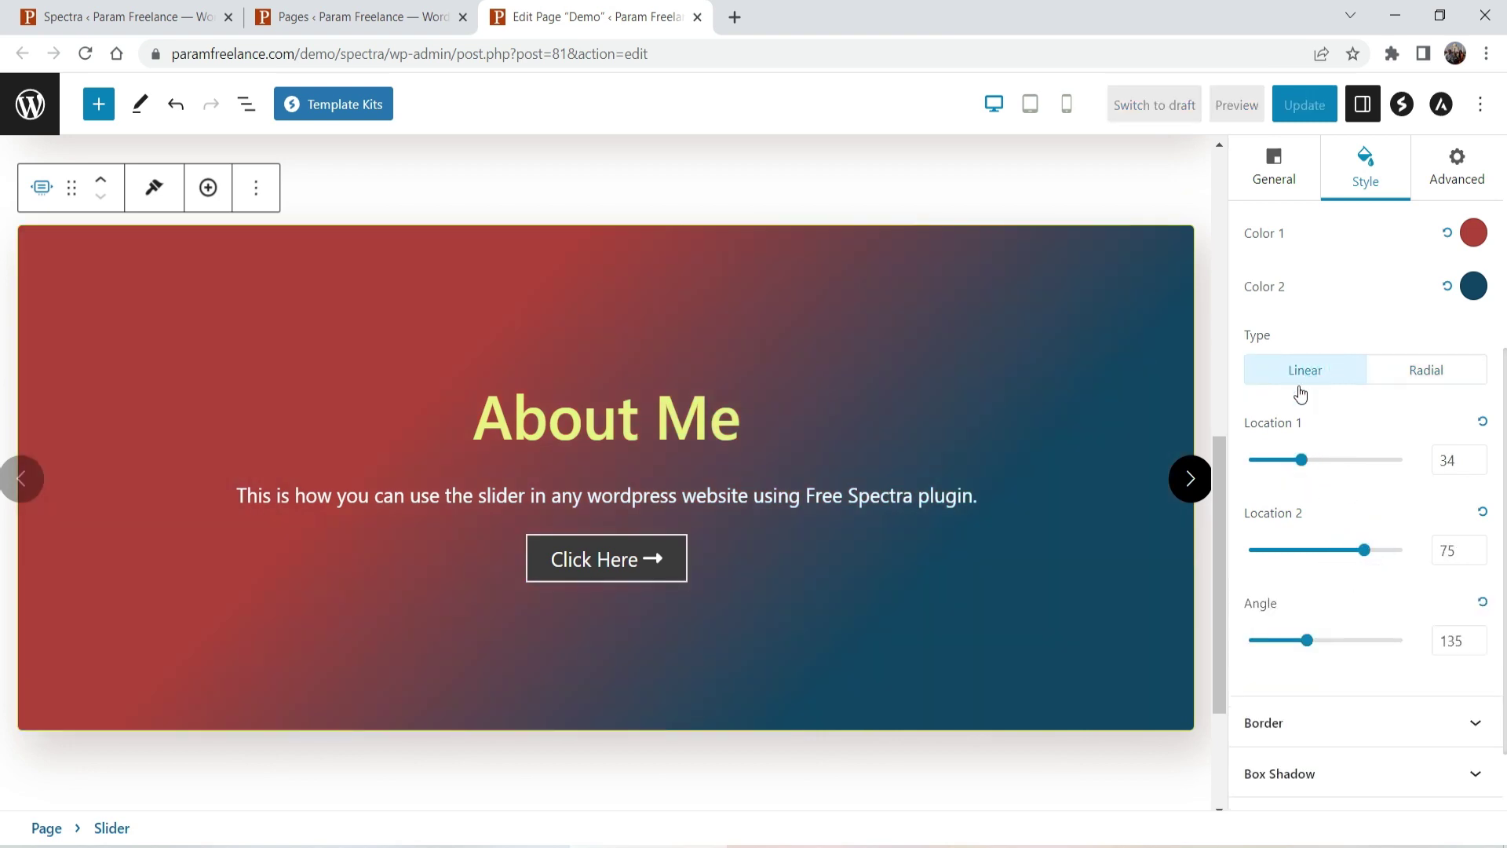
mouse_move(1302, 460)
mouse_down()
mouse_move(1322, 463)
mouse_move(1299, 471)
mouse_move(1307, 461)
mouse_up()
drag(1307, 640, 1326, 642)
drag(1364, 549, 1400, 550)
drag(1307, 460, 1261, 459)
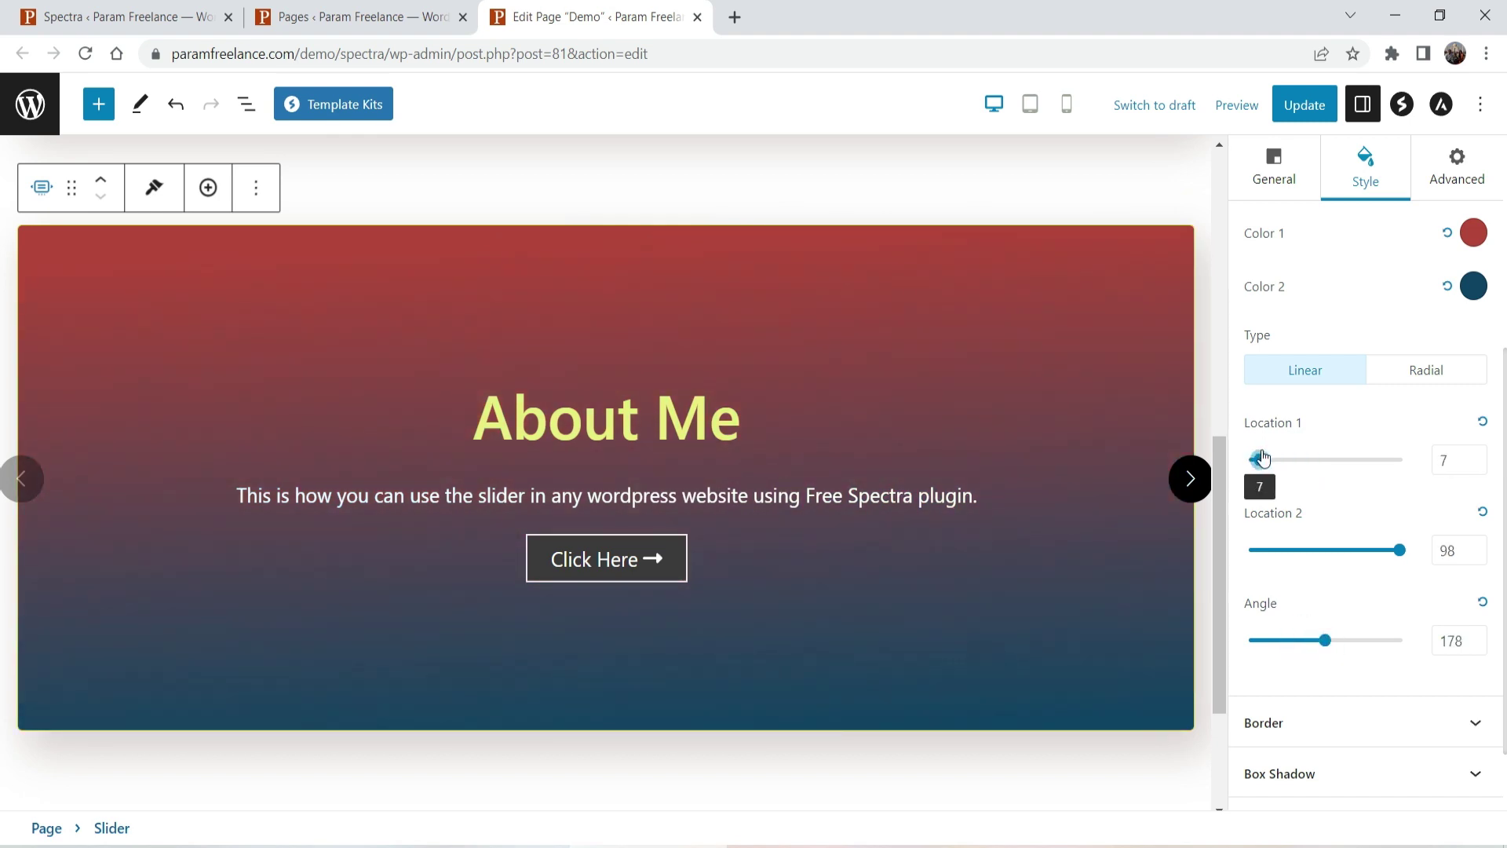
scroll(1332, 598, down, 1)
scroll(750, 465, up, 2)
scroll(937, 398, down, 1)
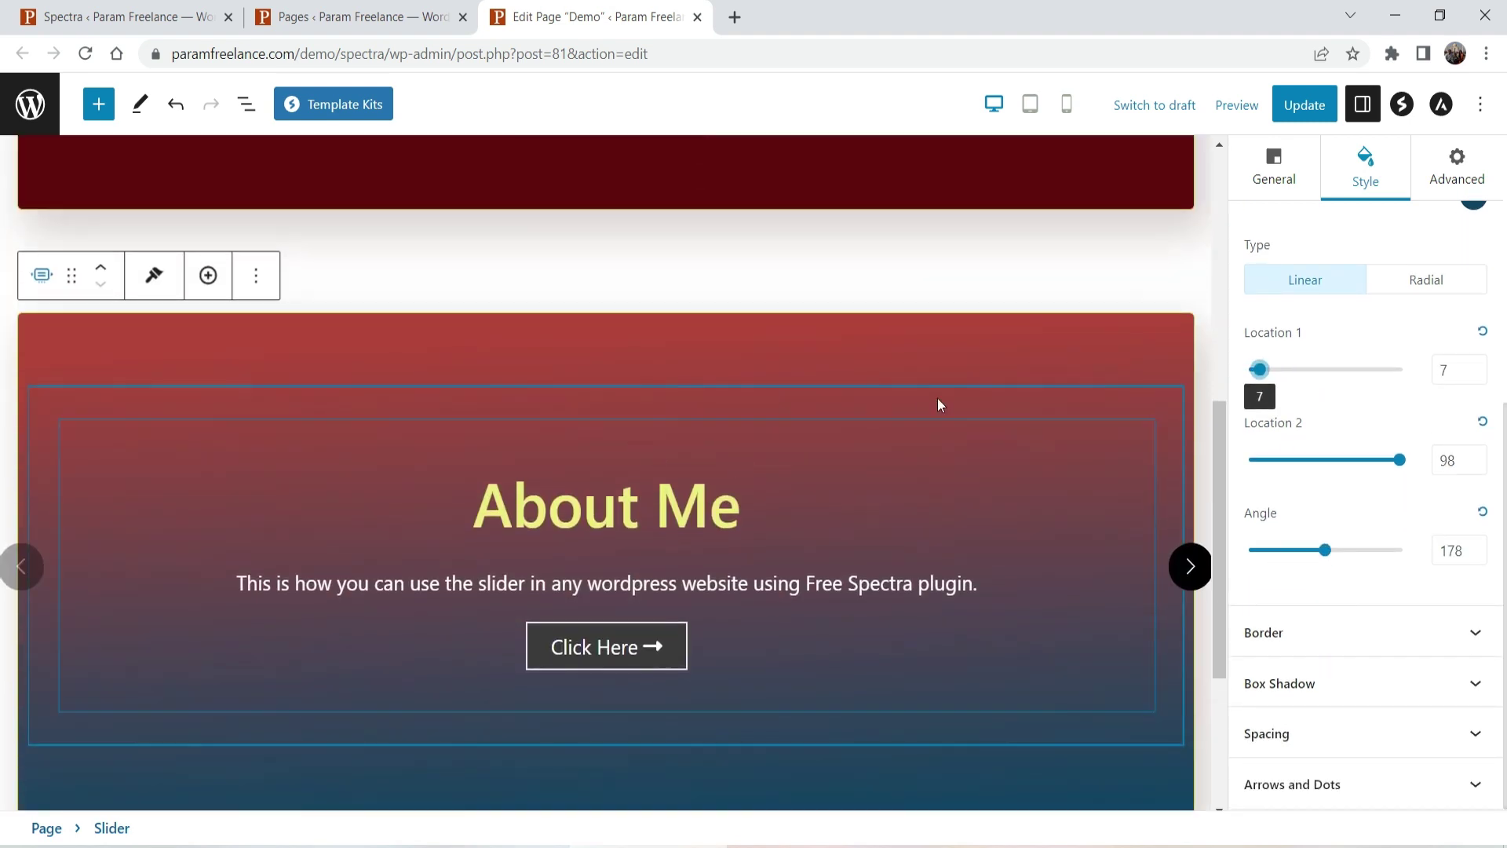
Insert a Spacer block under the About Me gradient slider and start an empty block below it.
click(1363, 104)
scroll(1416, 436, up, 7)
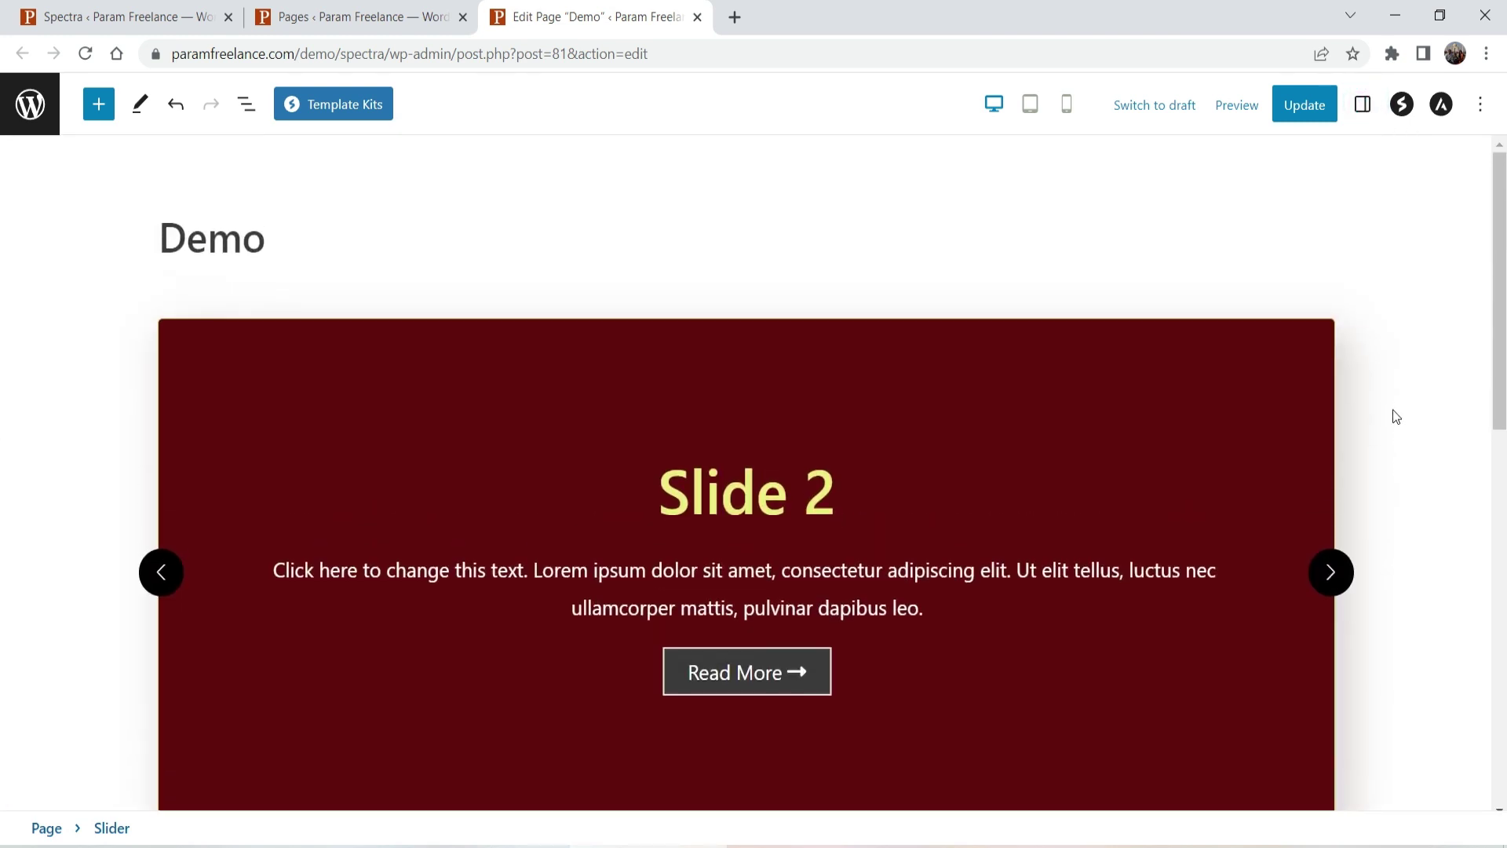
scroll(1389, 410, down, 5)
click(1363, 105)
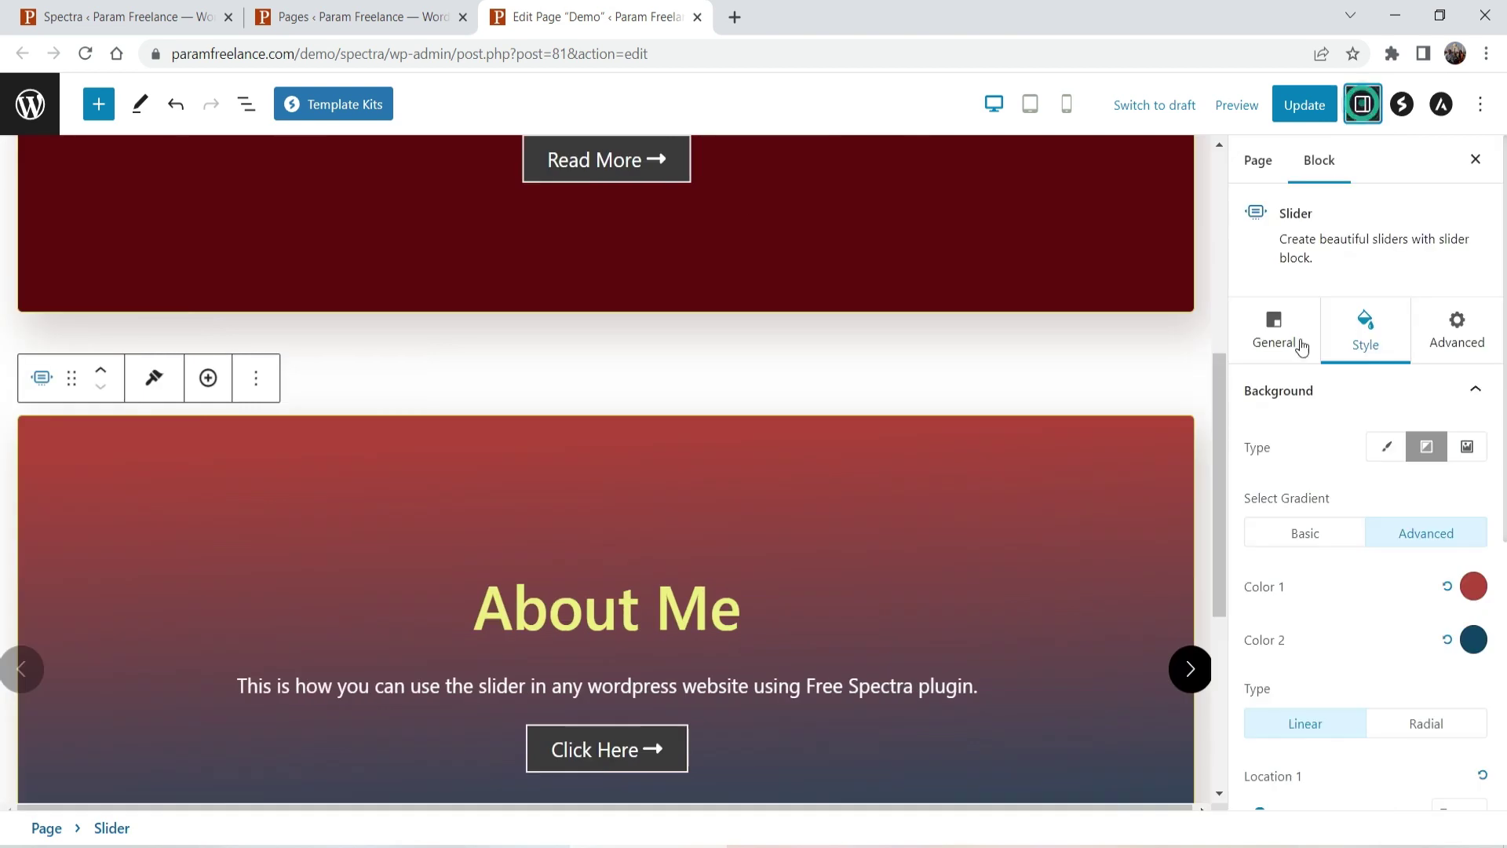
scroll(1279, 393, down, 5)
scroll(992, 528, down, 5)
click(529, 637)
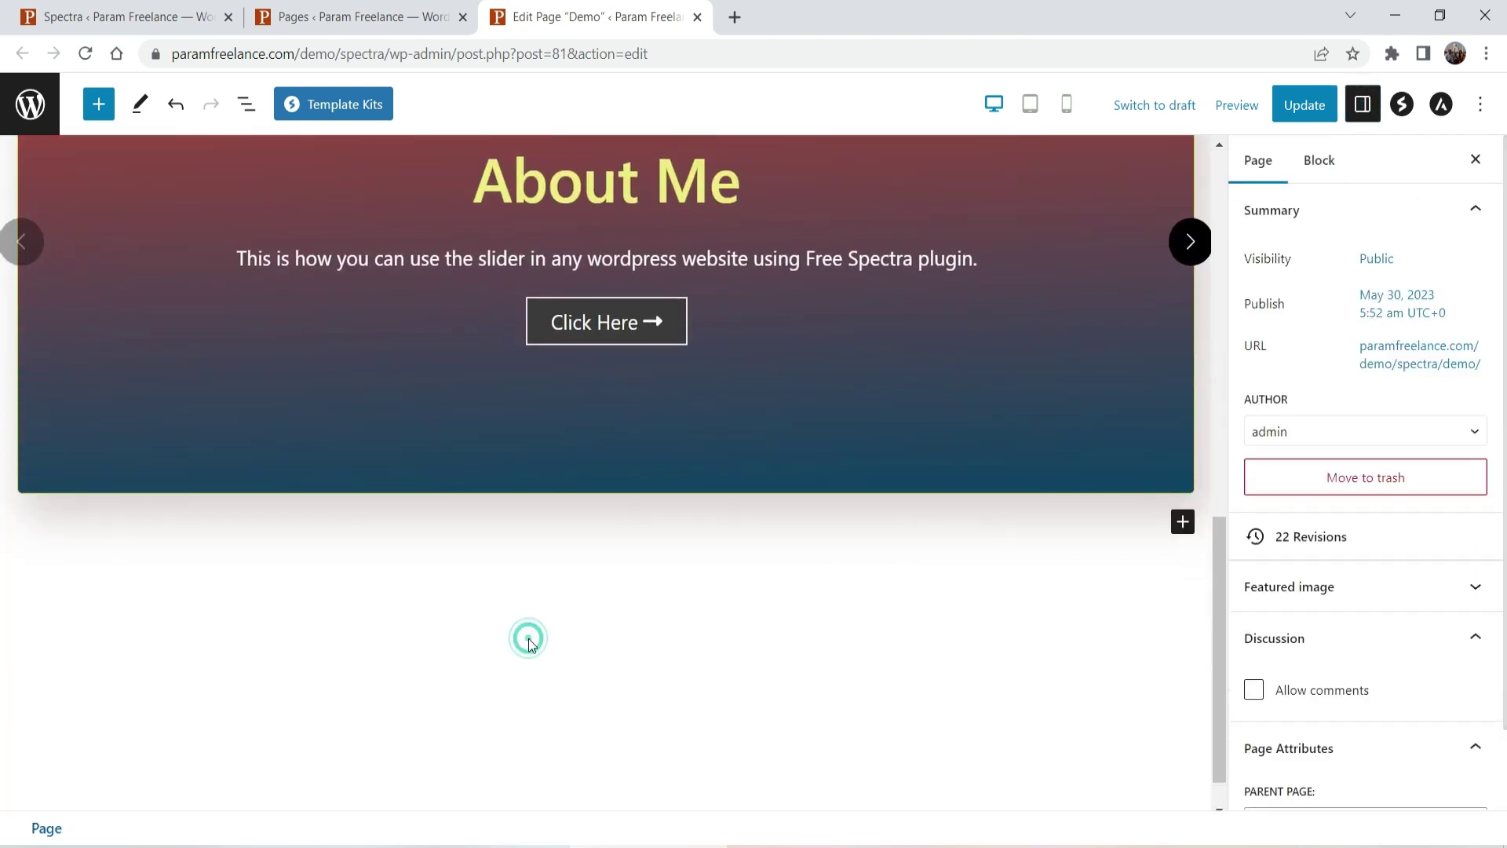
click(1182, 522)
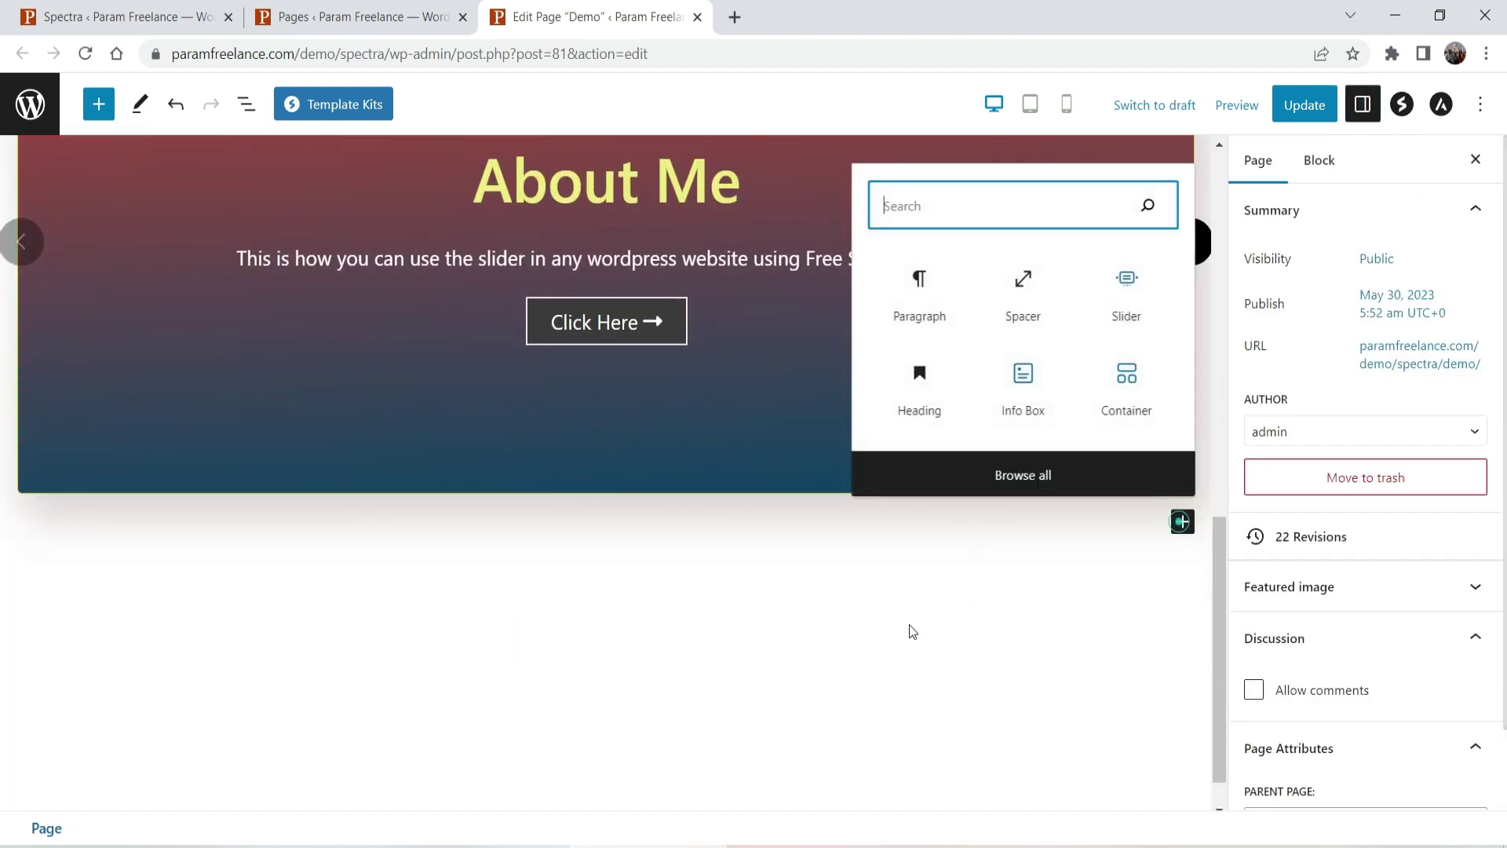
click(1030, 289)
click(686, 675)
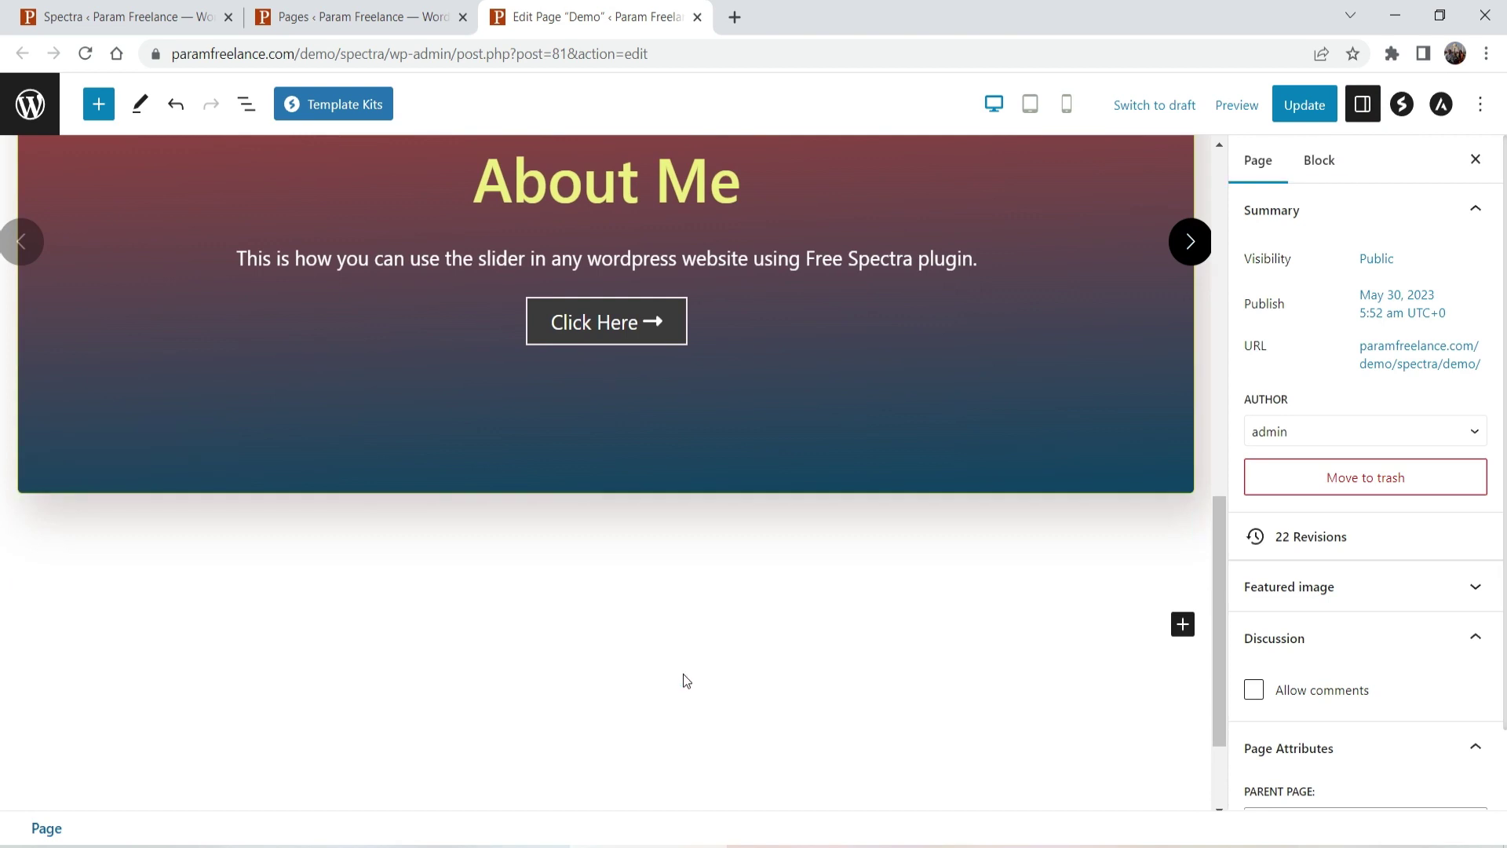
click(704, 638)
Paste the About Me slider below the spacer and set its background image to the skier photo.
key(ctrl+v)
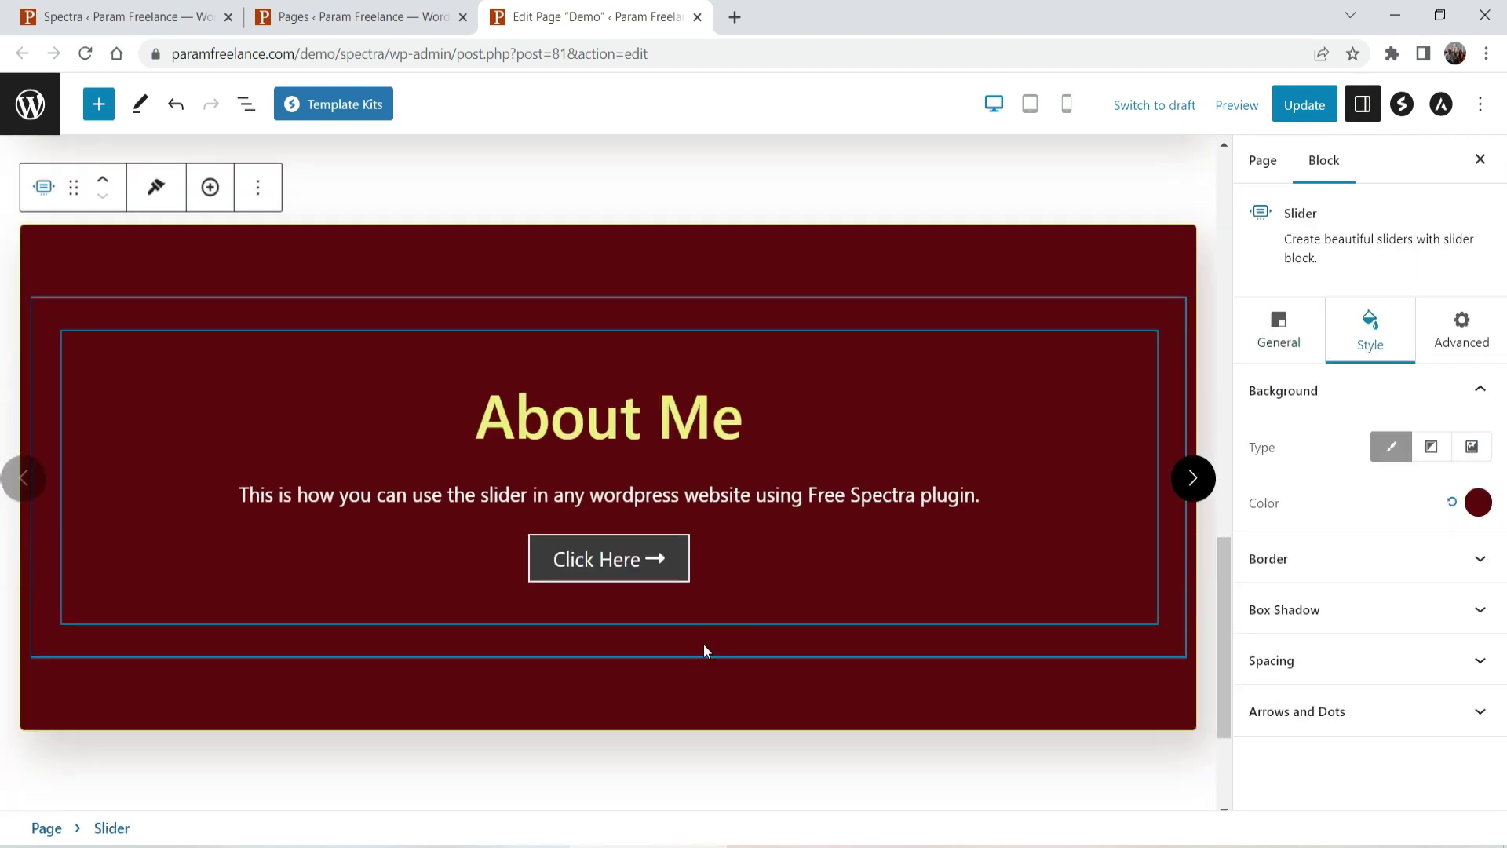
click(1471, 449)
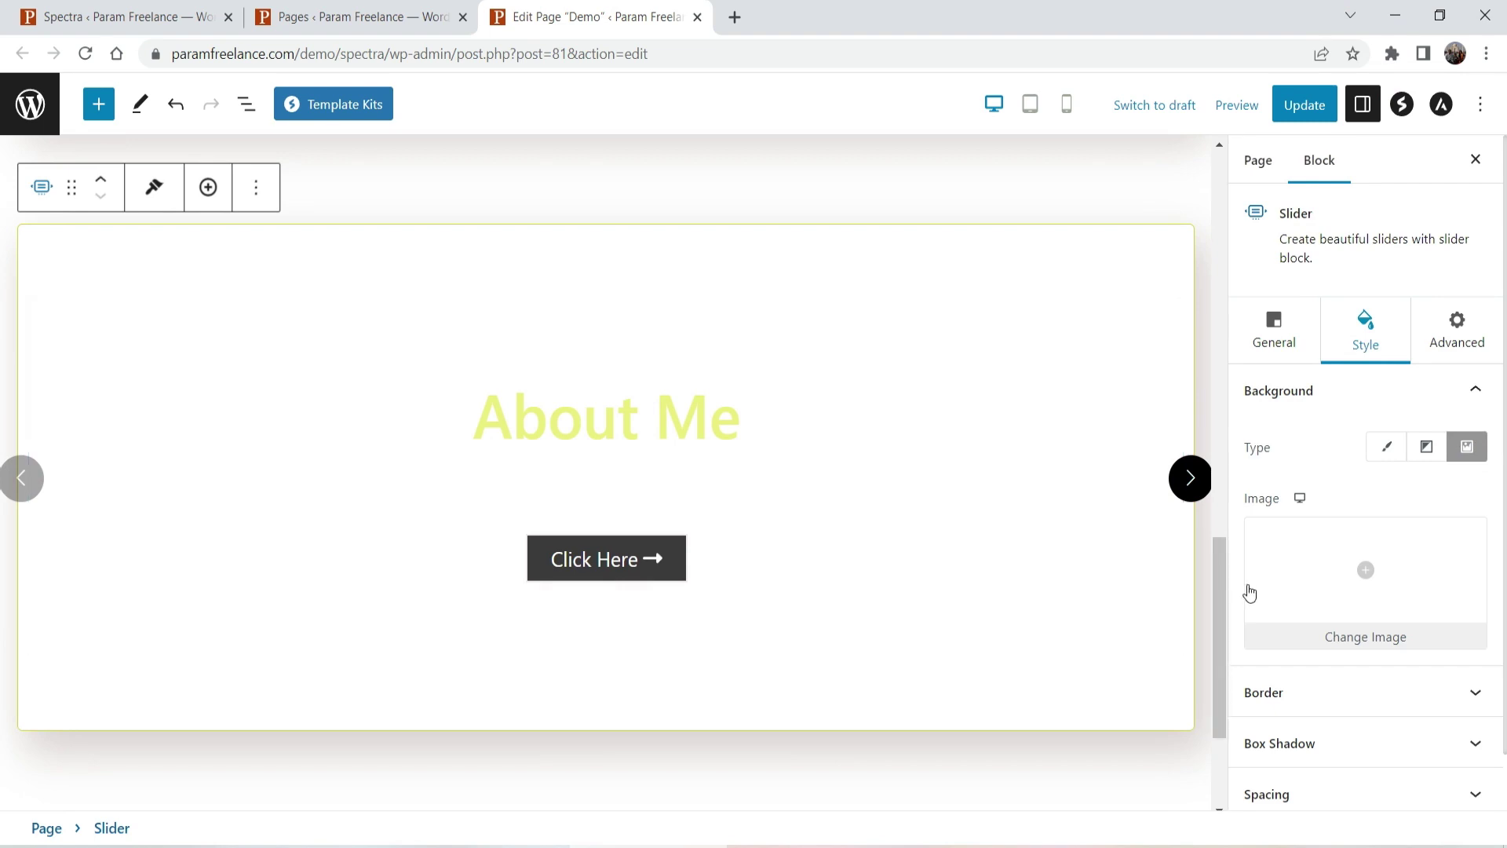
click(1281, 580)
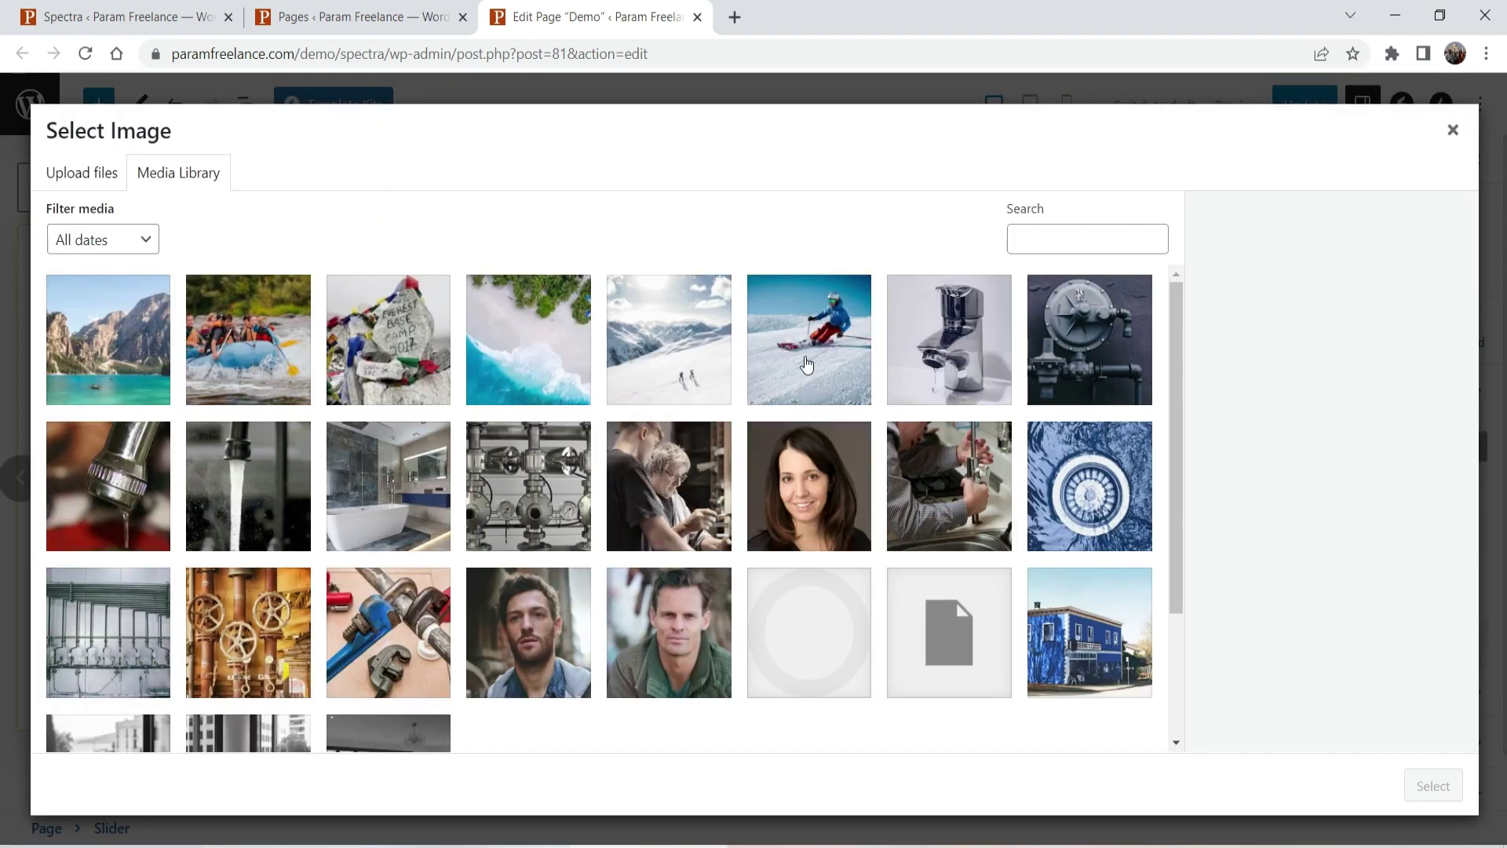
click(807, 363)
click(1434, 785)
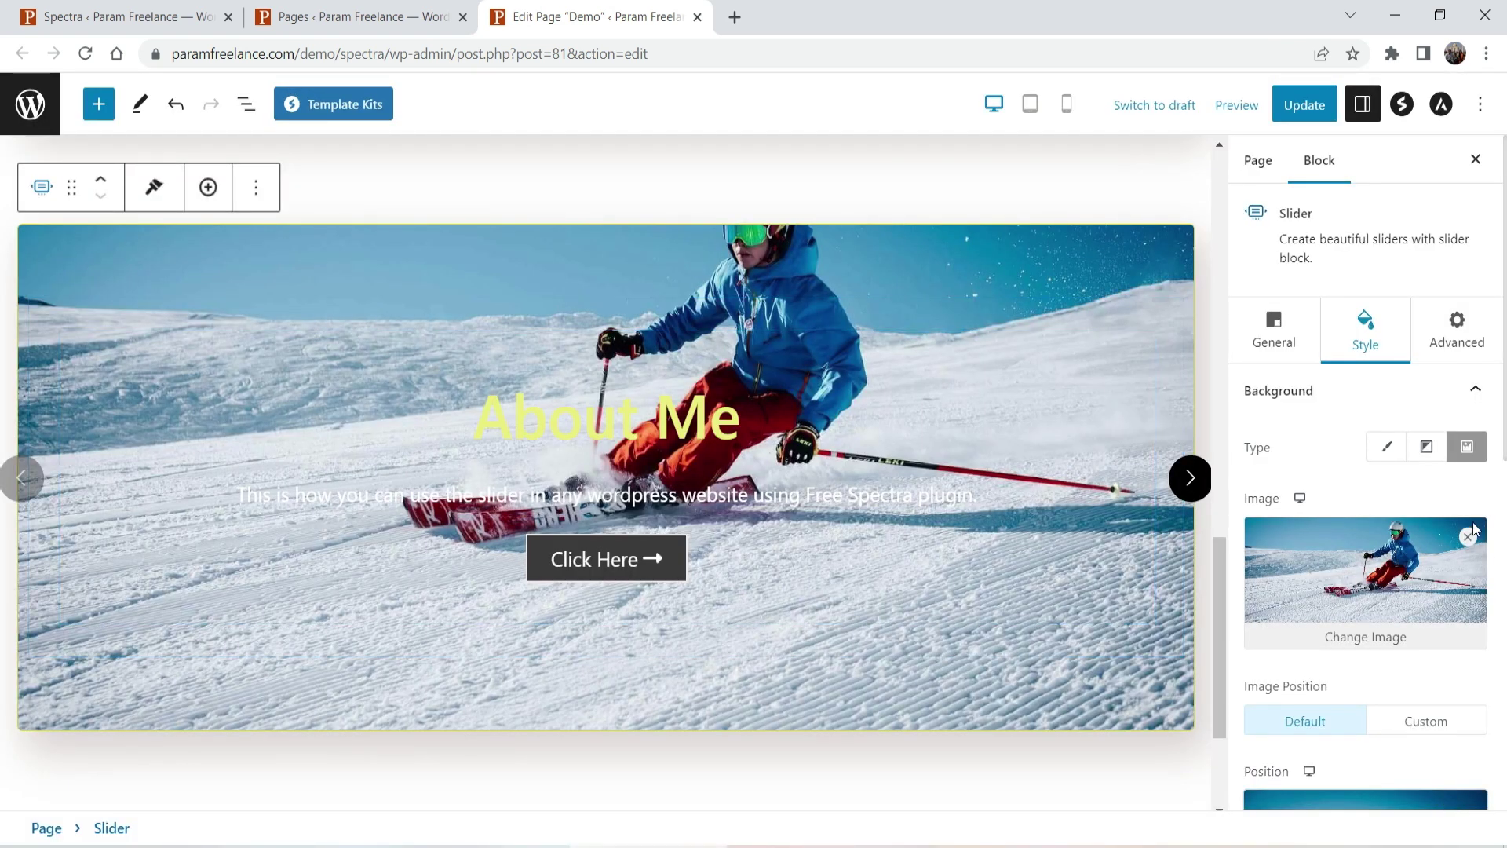
Move the background focal point onto the skier at Left 55%, Top 12%.
scroll(1451, 532, down, 3)
scroll(1439, 526, down, 5)
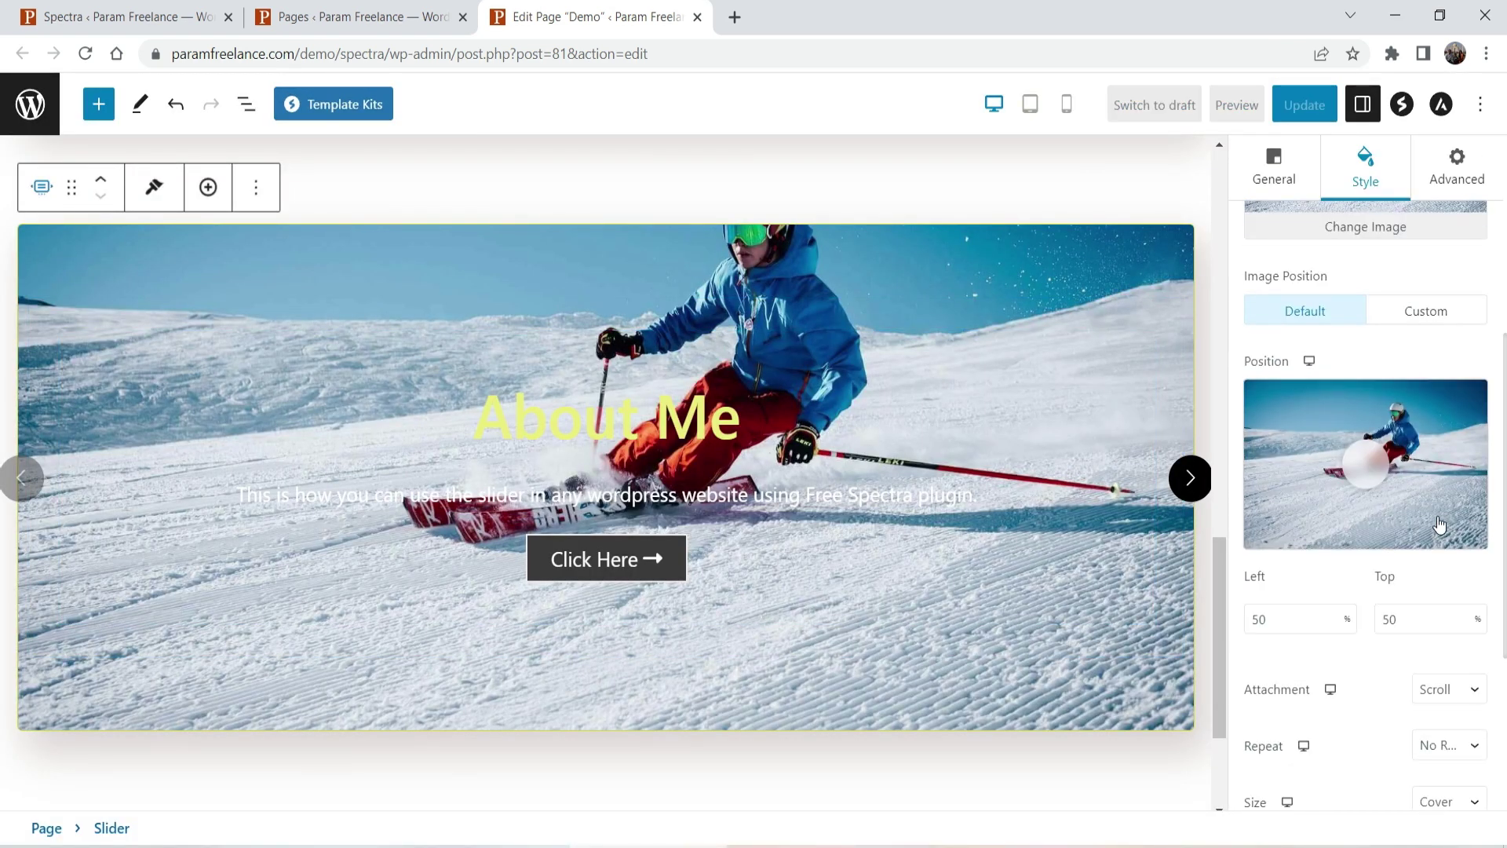
scroll(1397, 522, up, 3)
drag(1379, 492, 1378, 399)
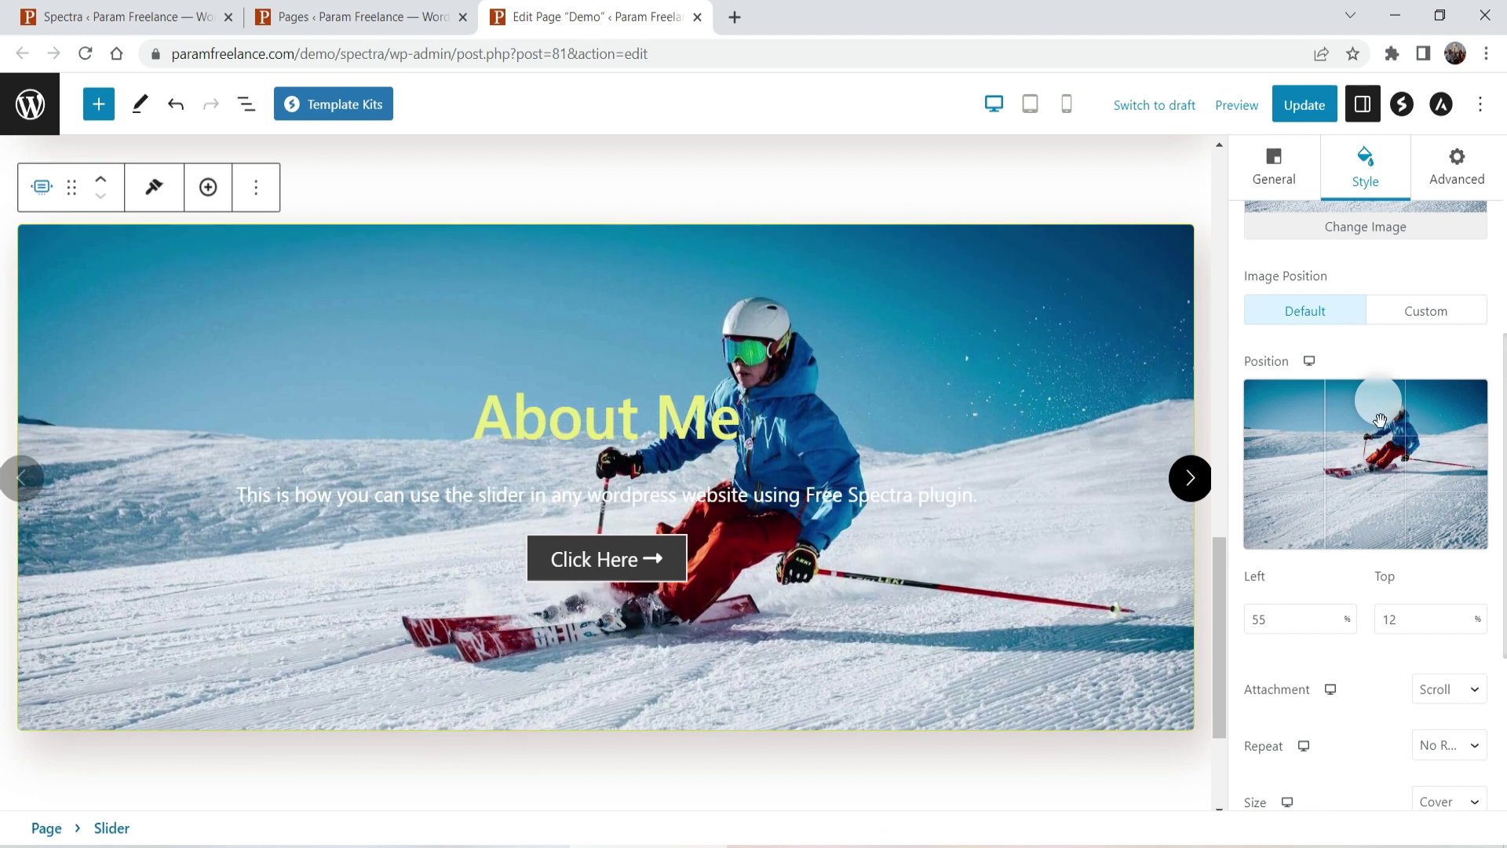
click(1403, 310)
click(1311, 312)
scroll(1329, 431, down, 4)
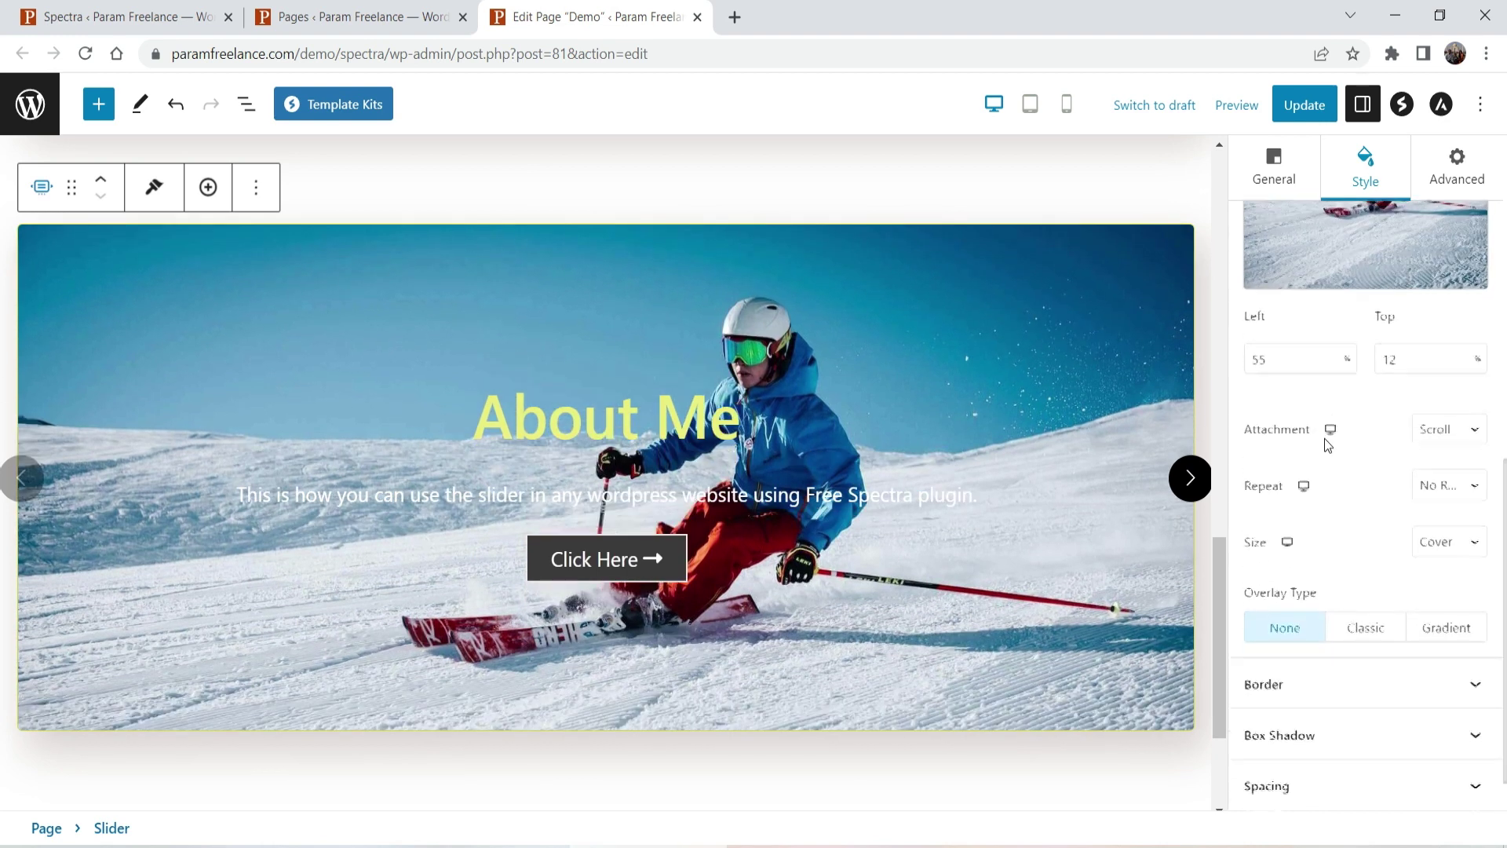
Try Fixed attachment, then keep Scroll, No Repeat and Cover size.
click(1447, 396)
click(1446, 398)
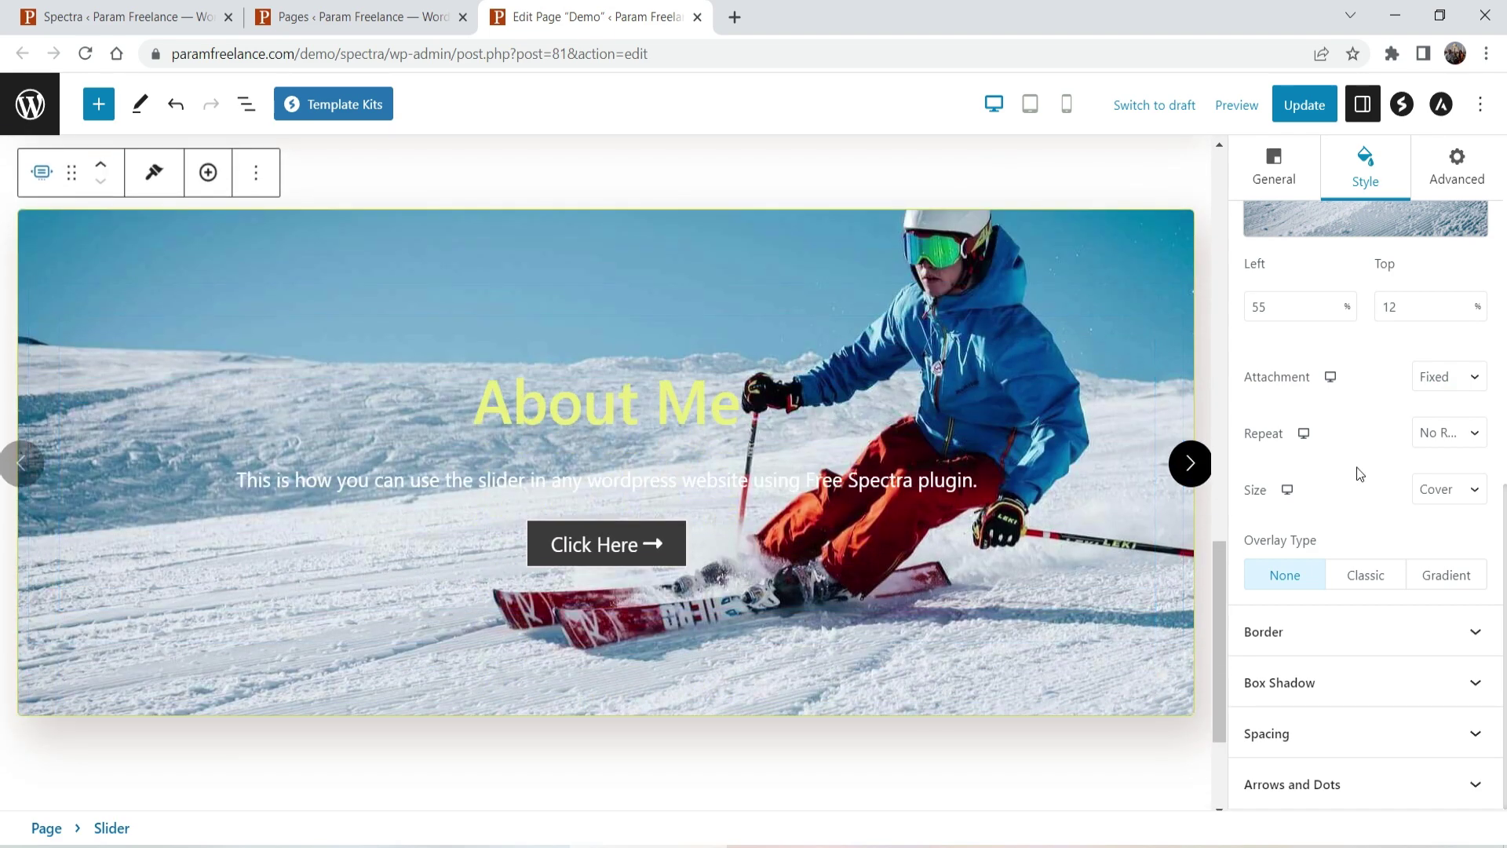
click(1452, 395)
click(1437, 421)
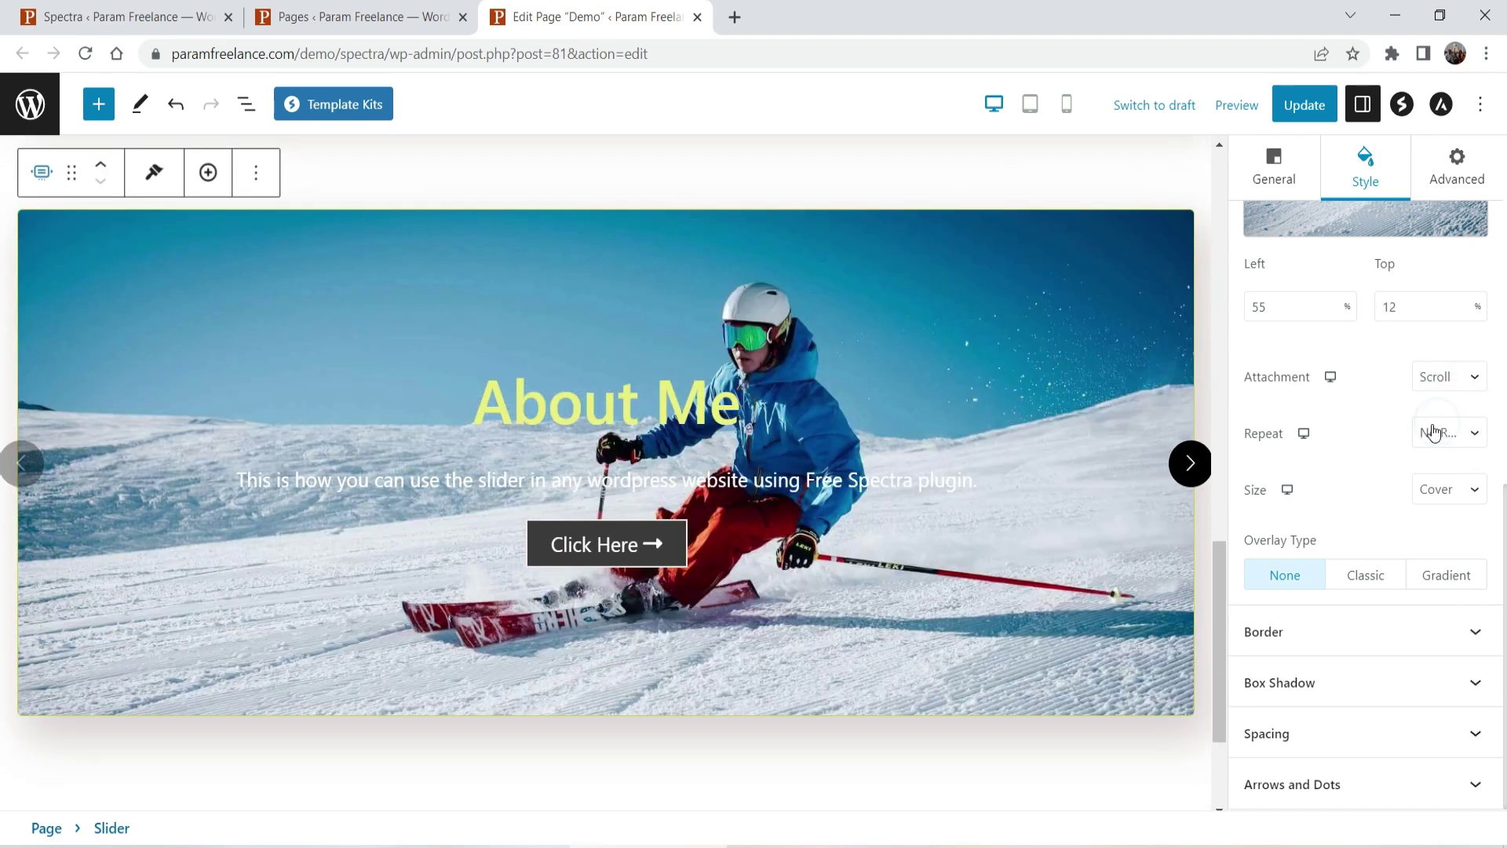
click(1448, 433)
click(1452, 452)
click(1448, 489)
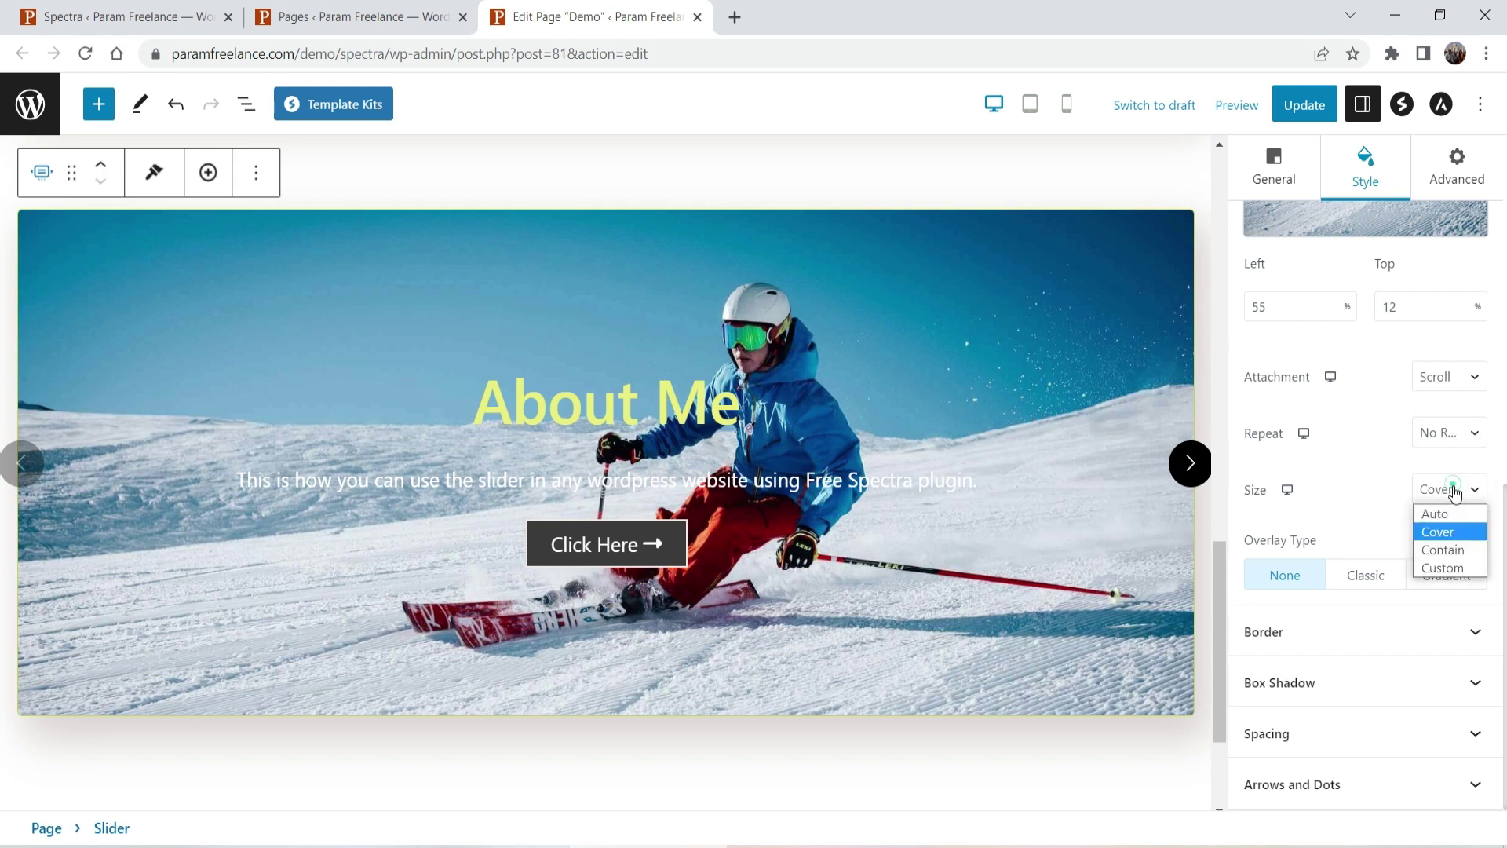
click(1452, 531)
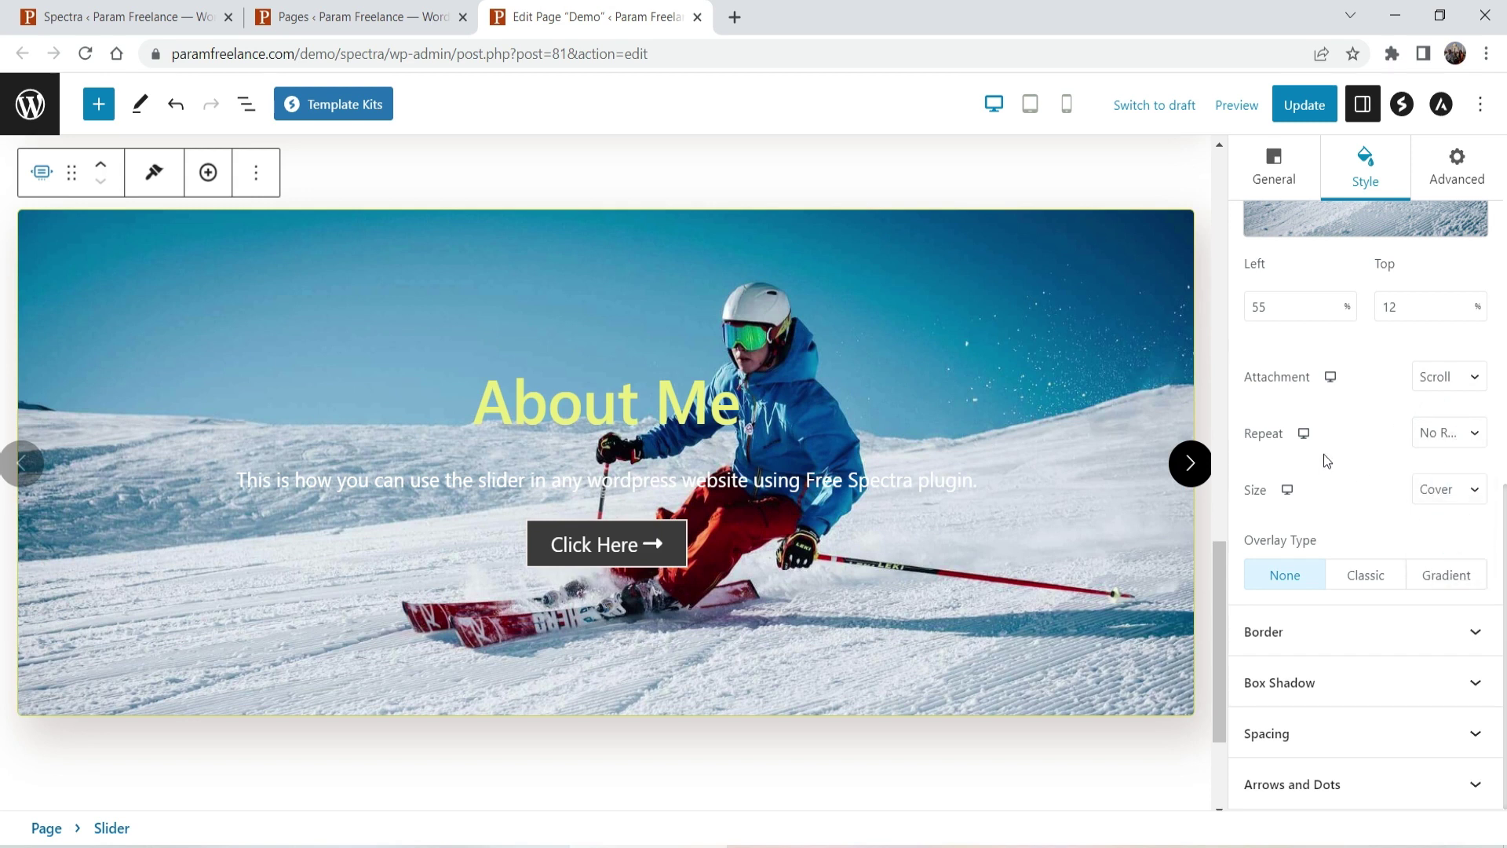
scroll(1361, 507, up, 6)
scroll(1361, 507, down, 6)
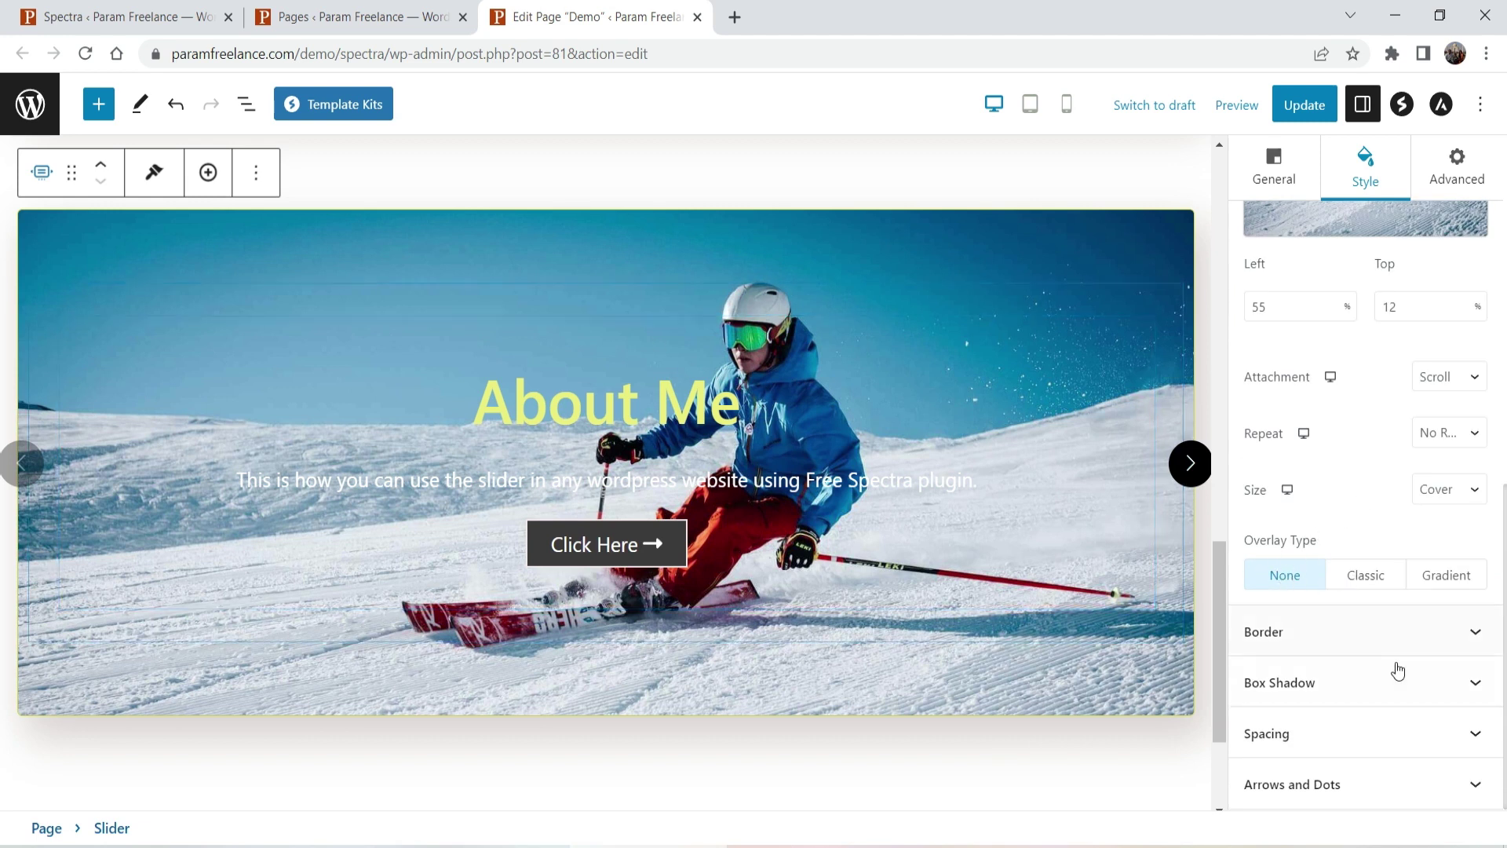
Add a classic teal-blue colour overlay on the skier photo with increased opacity.
click(1376, 578)
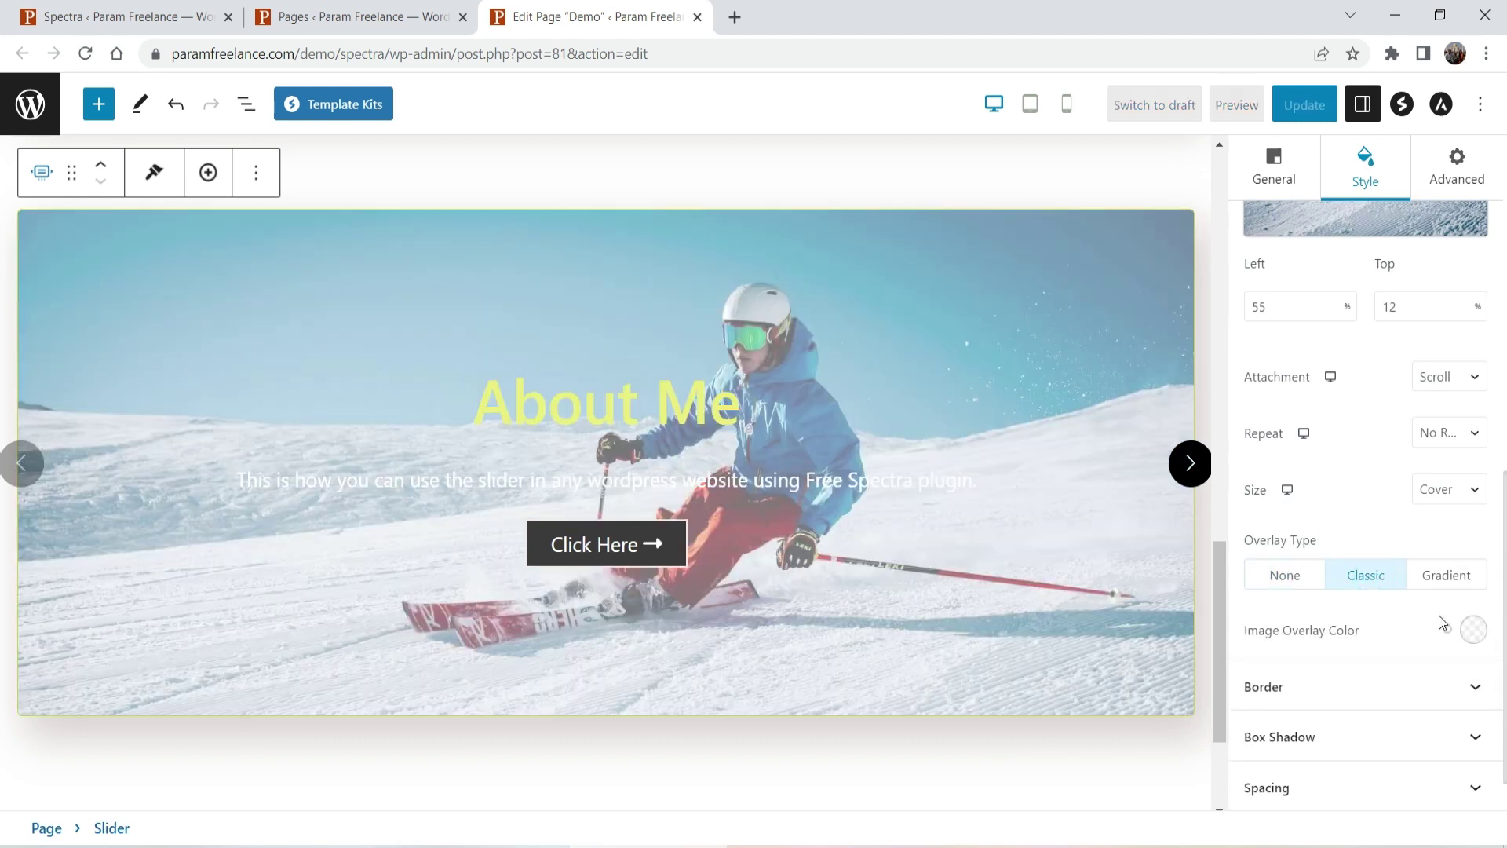
click(1474, 630)
click(1329, 247)
click(1386, 248)
click(1389, 275)
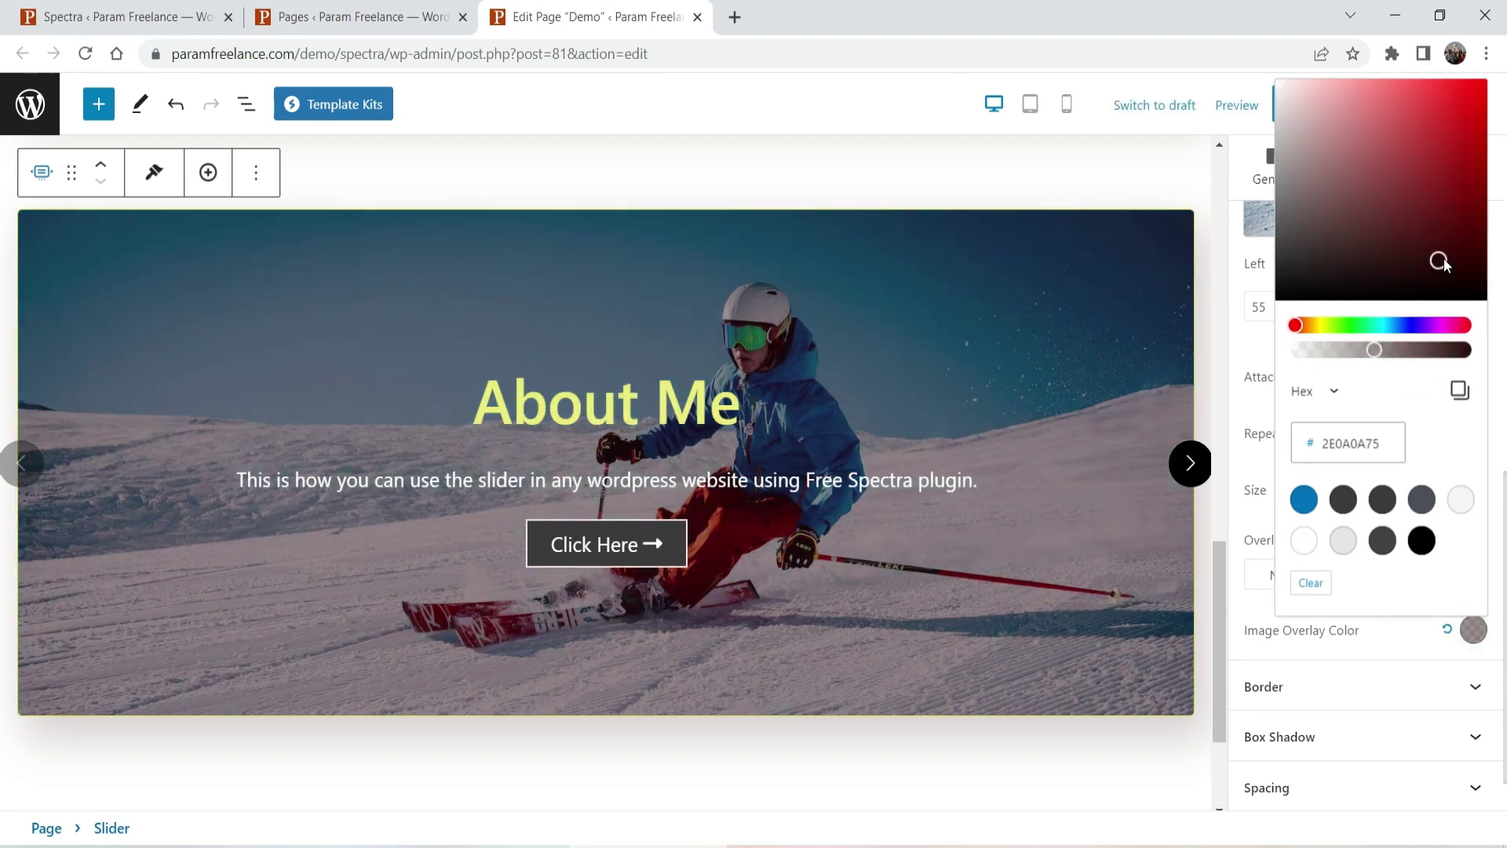
drag(1383, 355, 1403, 355)
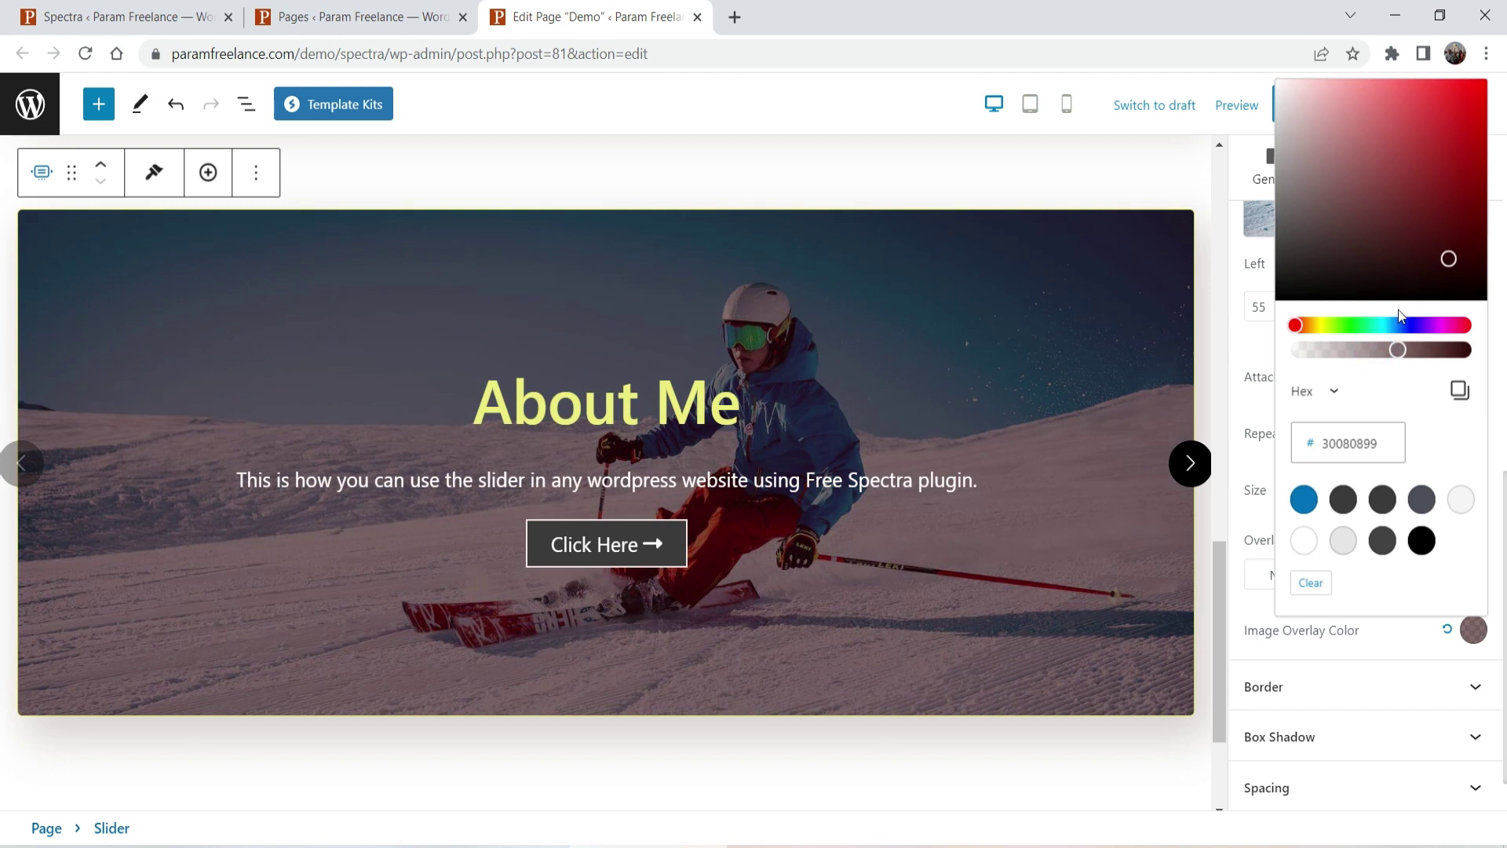
click(1391, 324)
click(1460, 195)
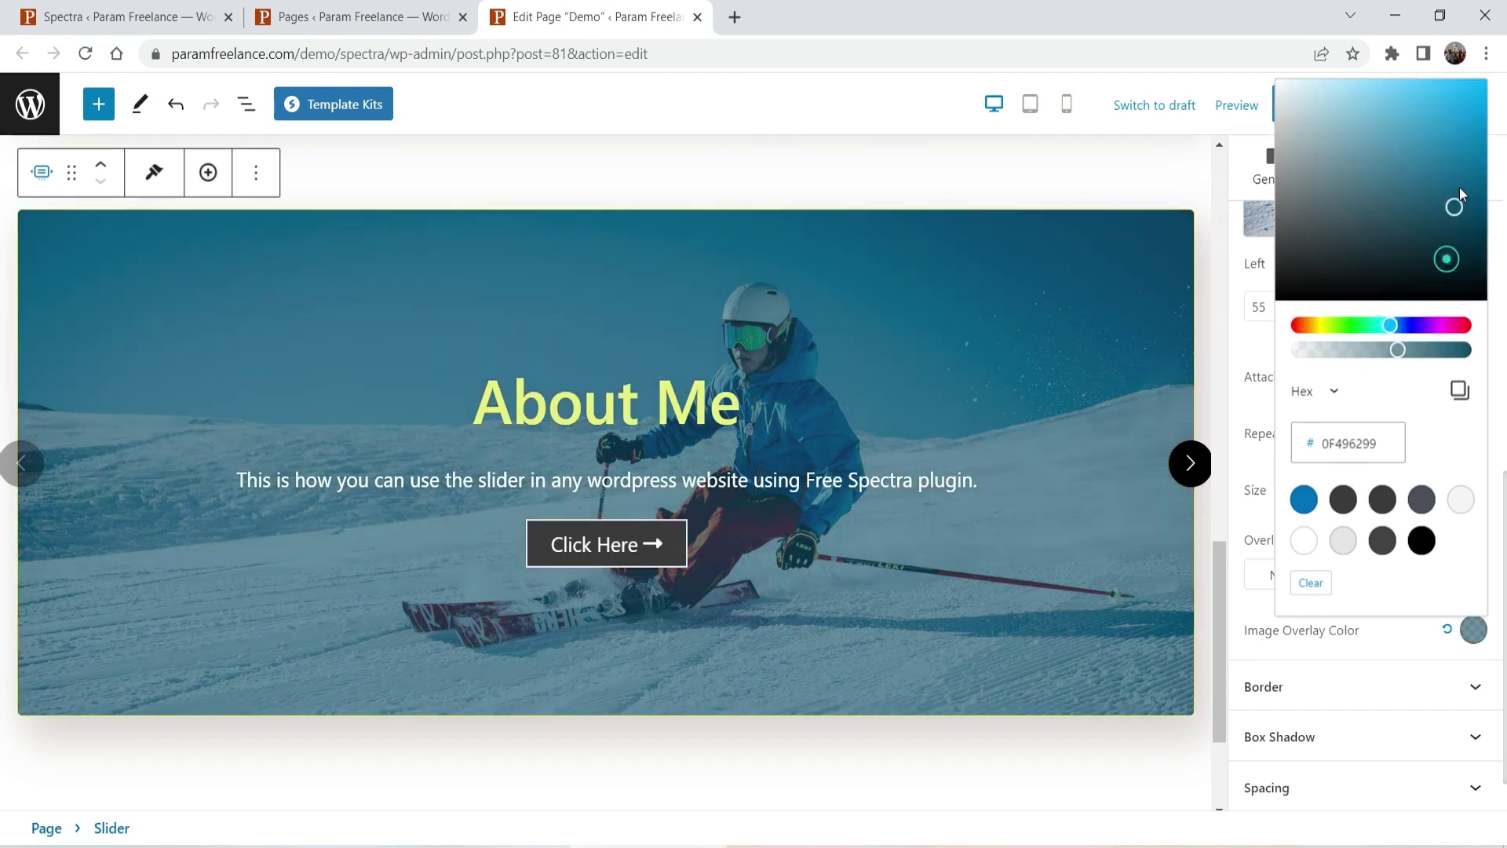
click(1424, 351)
key(Escape)
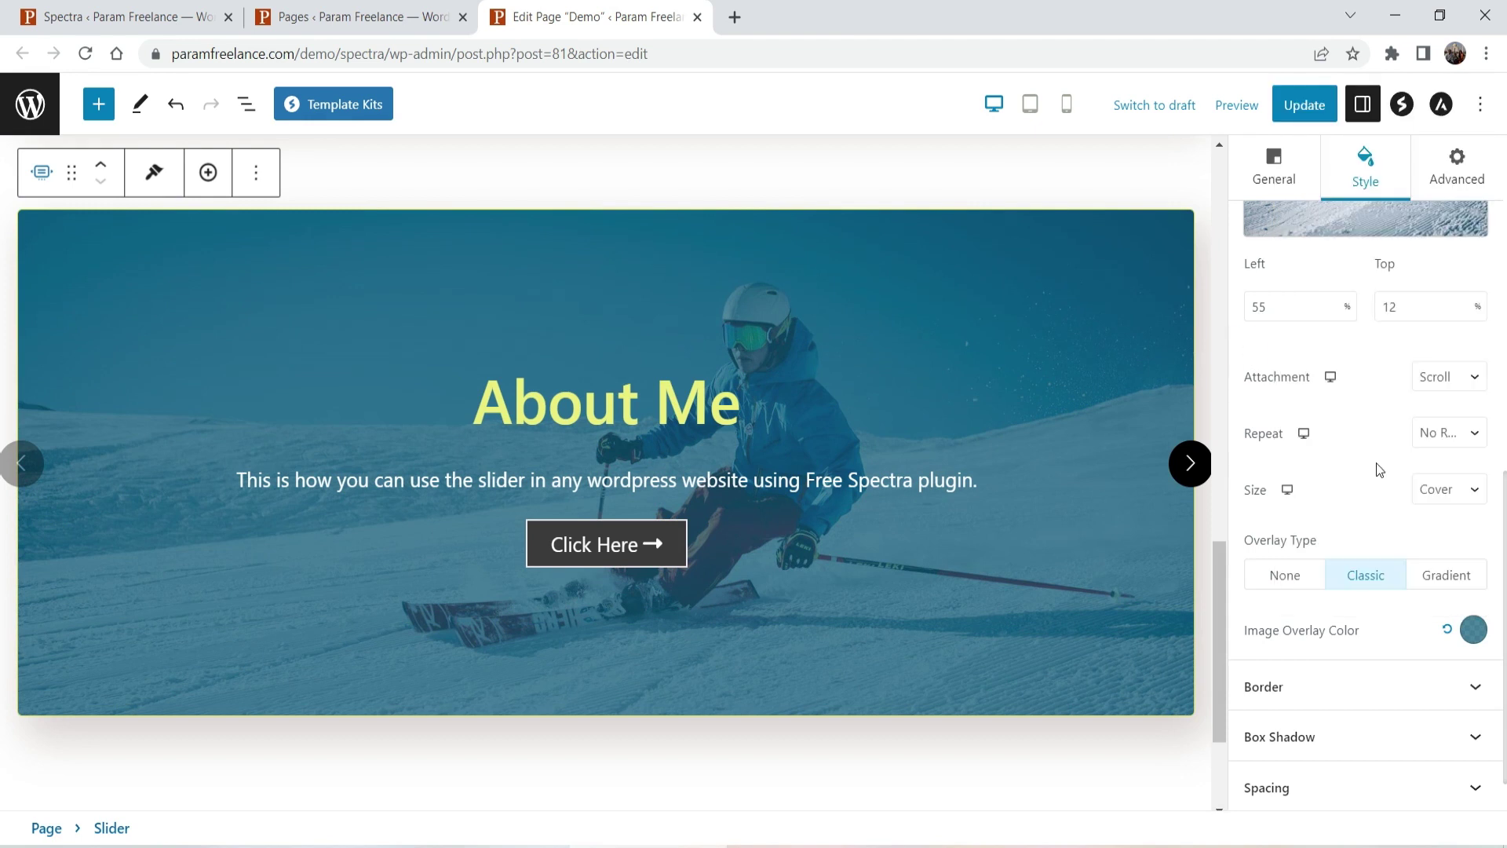
Change the overlay to an advanced gradient from lighter blue to purple and hide the sidebar.
click(1449, 579)
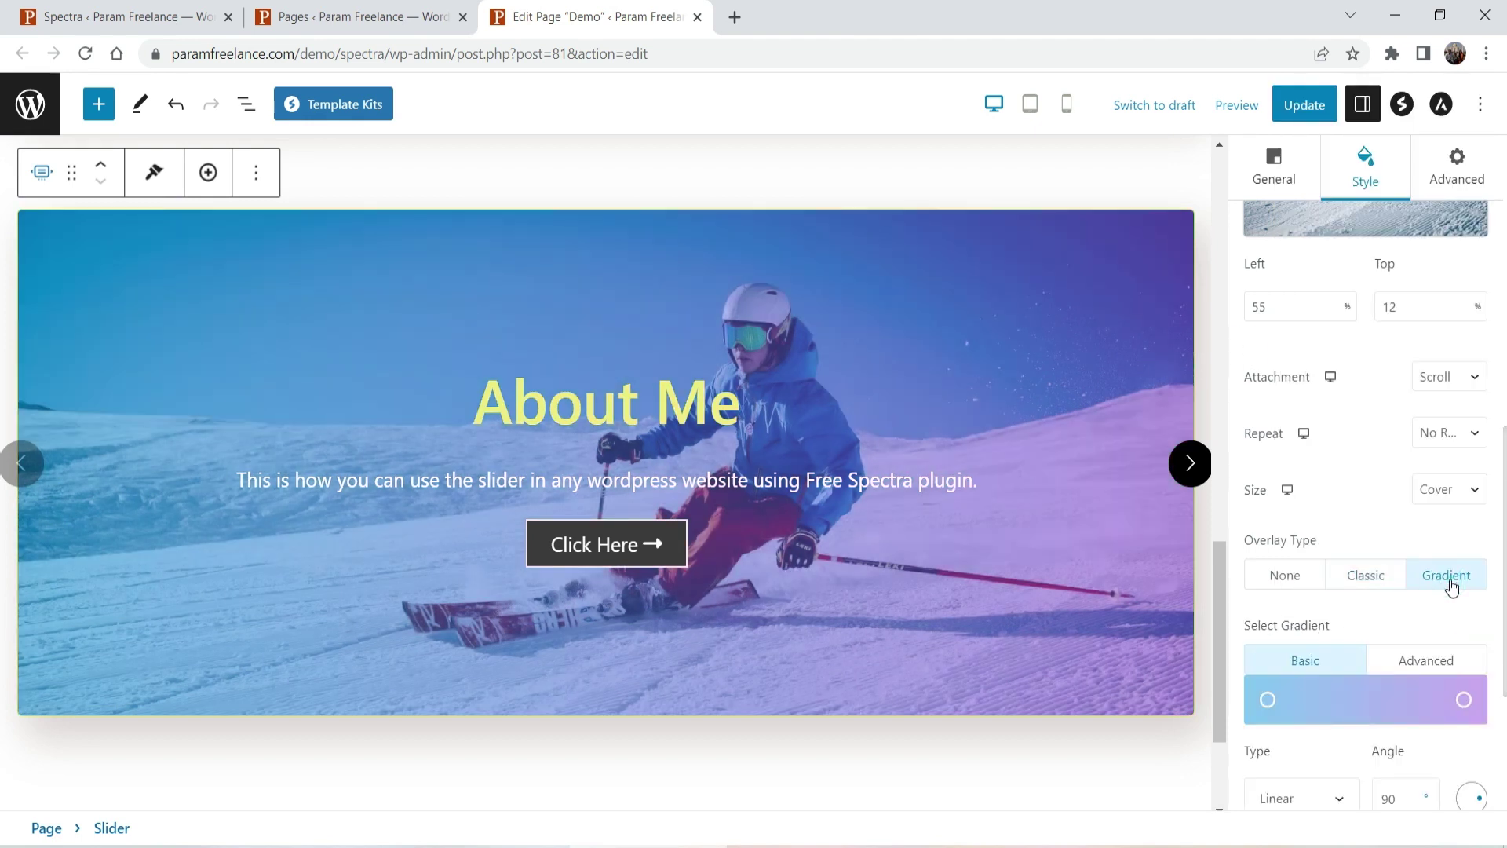
click(1442, 667)
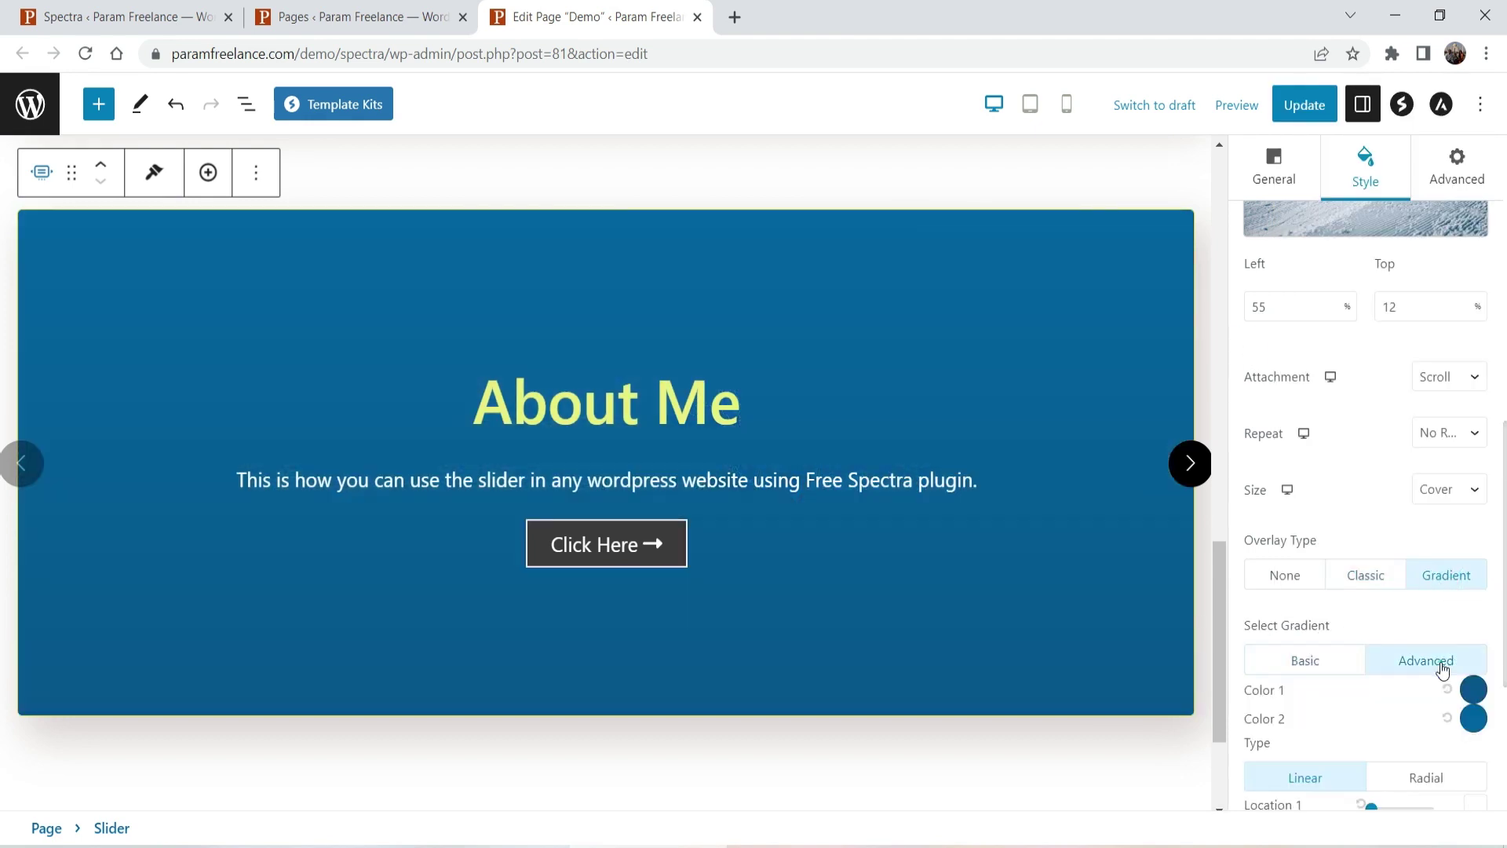
click(1466, 694)
click(1345, 266)
click(1408, 418)
drag(1414, 411, 1401, 436)
click(1247, 524)
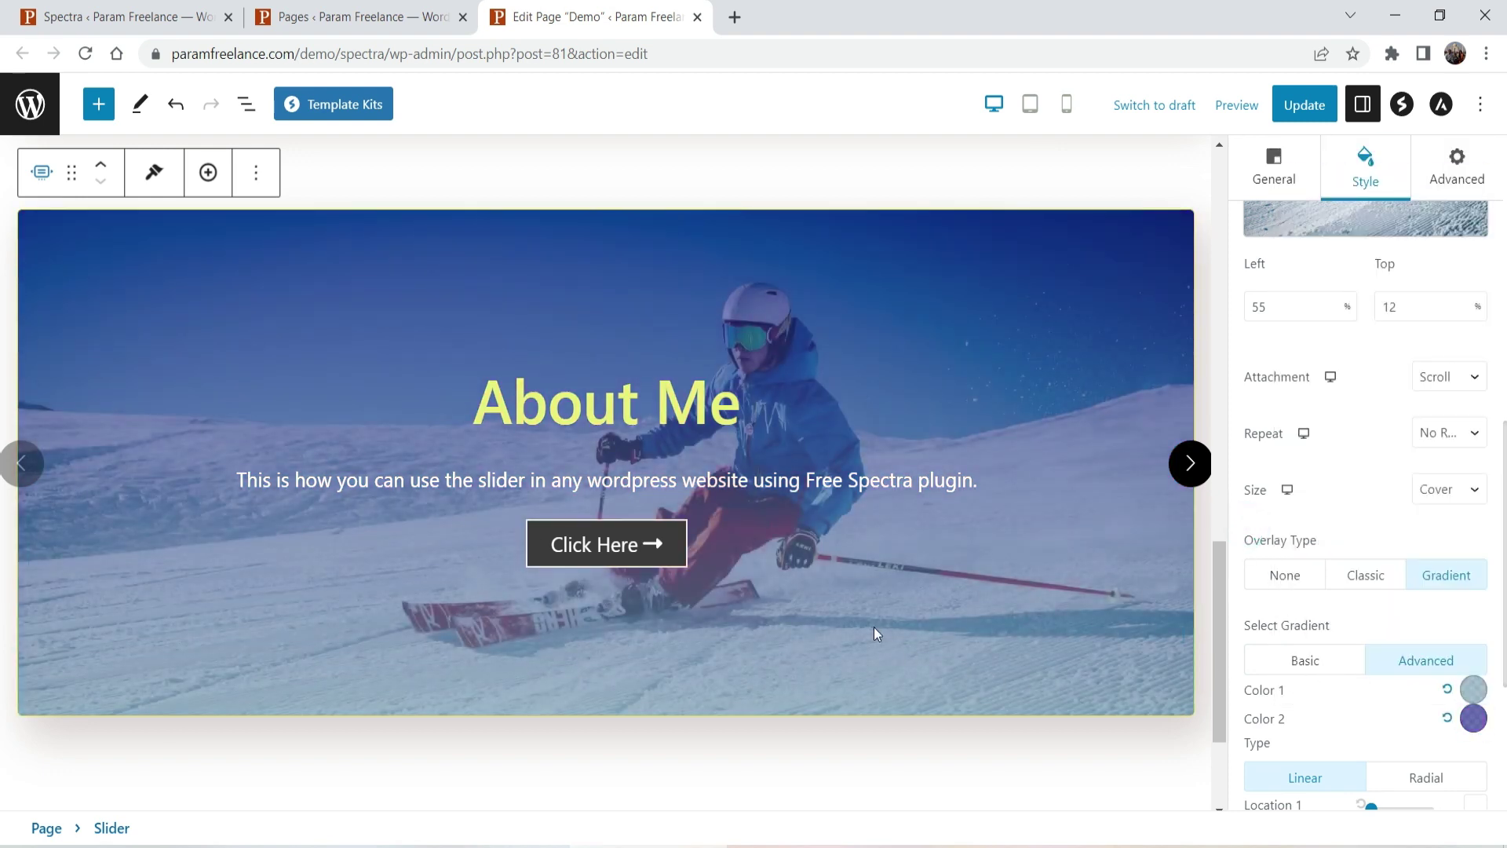
click(1370, 118)
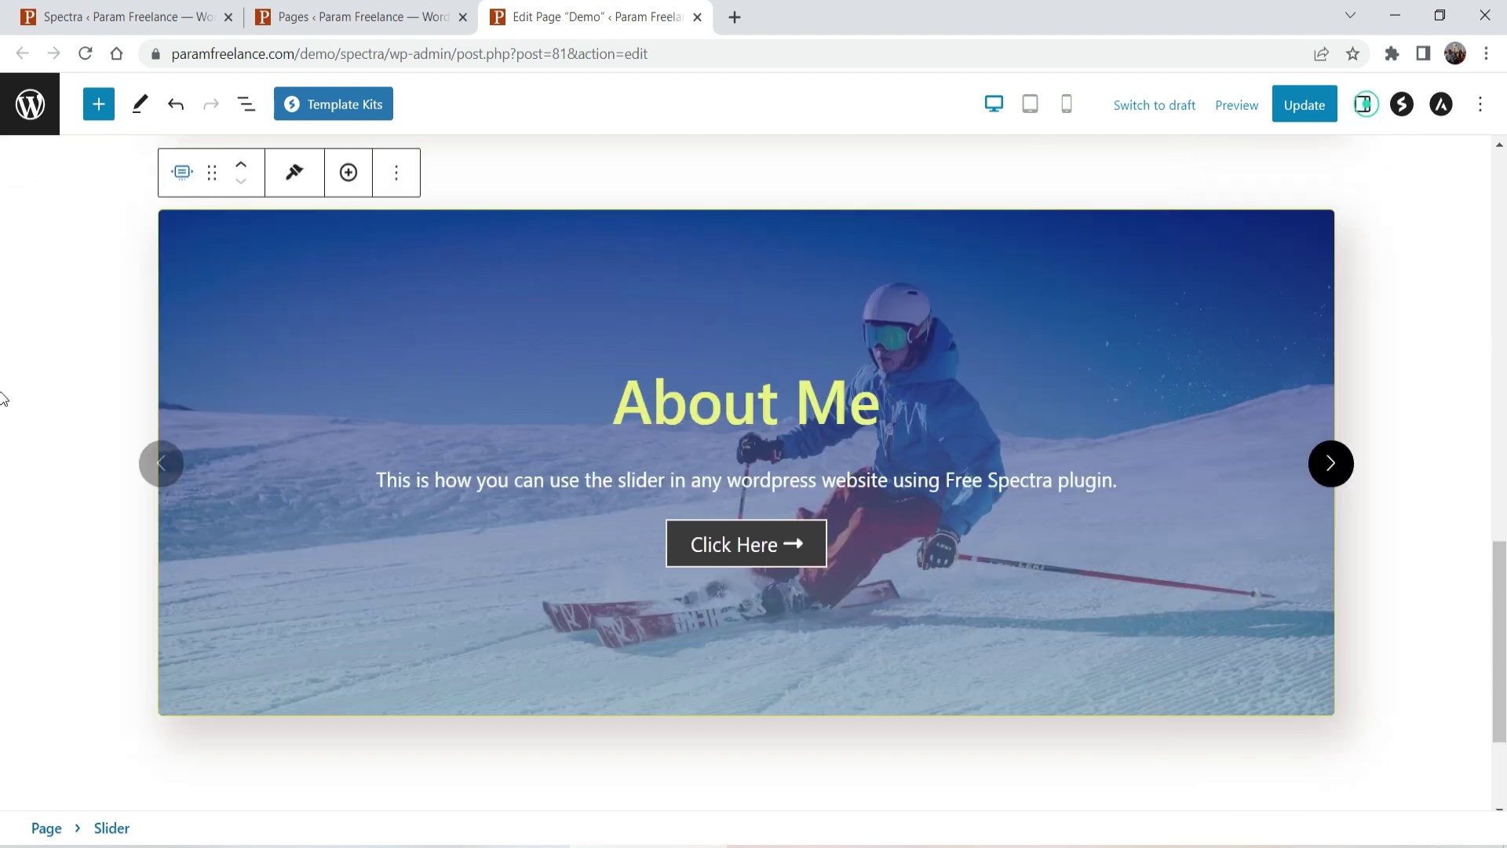
Step the ski-photo slider forward through Slide 2 and Slide 3.
scroll(759, 504, up, 2)
scroll(760, 504, down, 3)
click(1328, 364)
click(1327, 365)
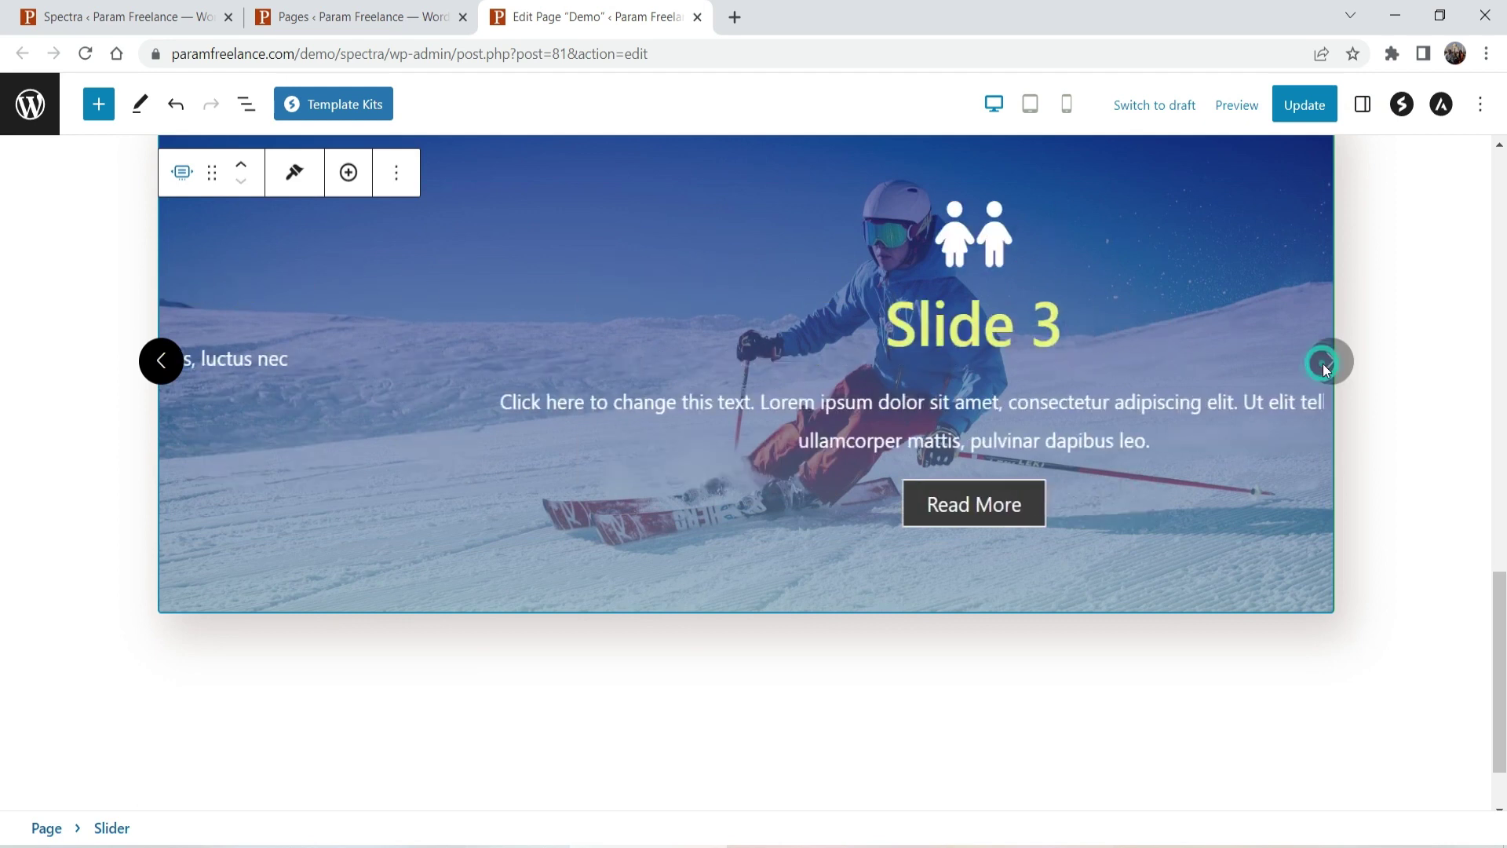
Insert a Spacer block below the slider by searching 'sp', then deselect it.
scroll(1385, 534, up, 2)
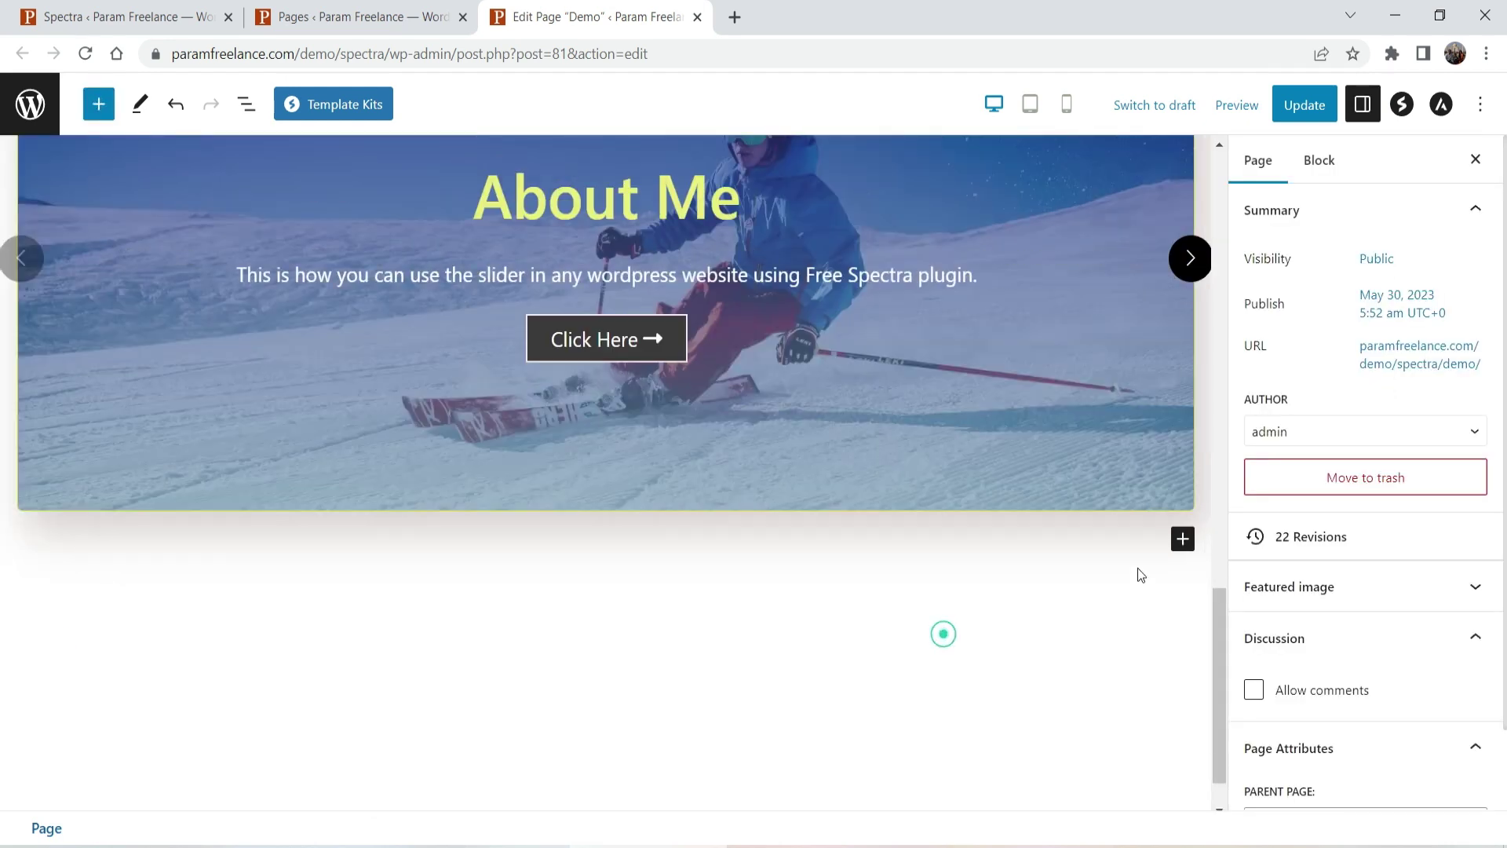
click(1181, 539)
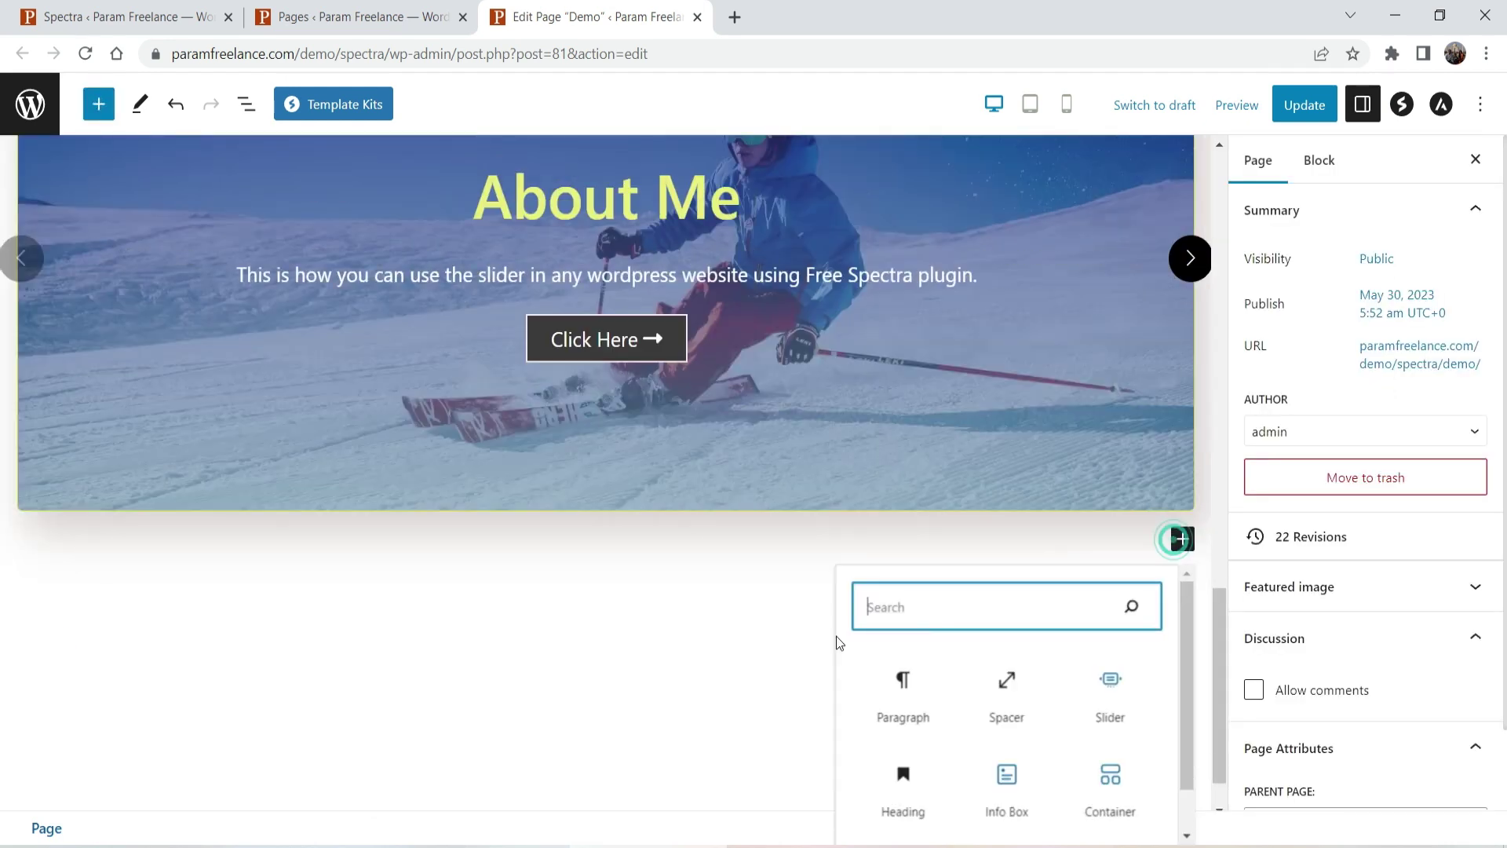
text(sp)
click(909, 700)
click(617, 669)
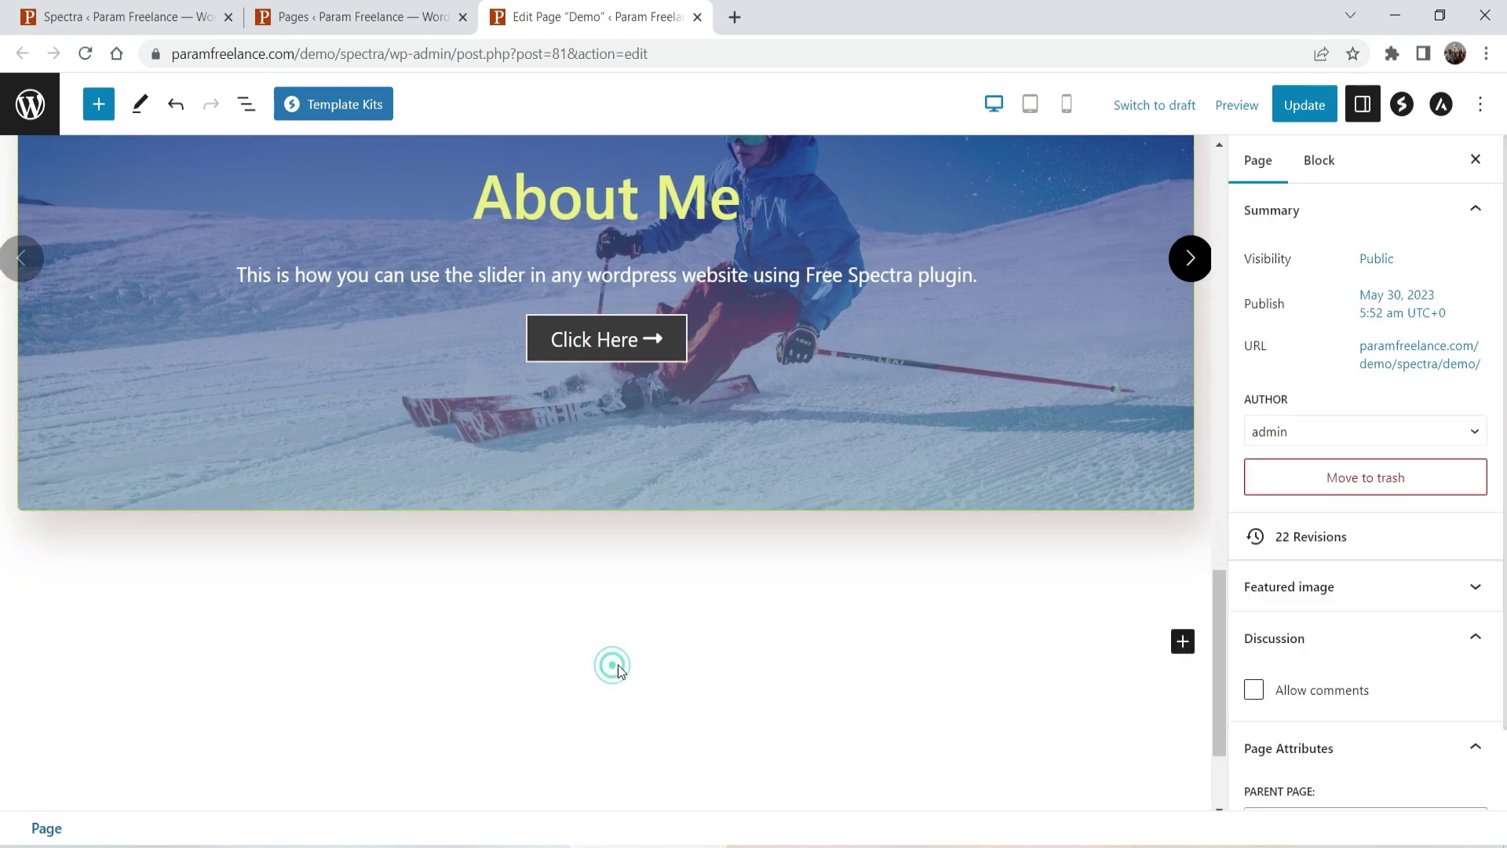
Insert a Spectra Container with the single-column layout and the first preset.
click(98, 104)
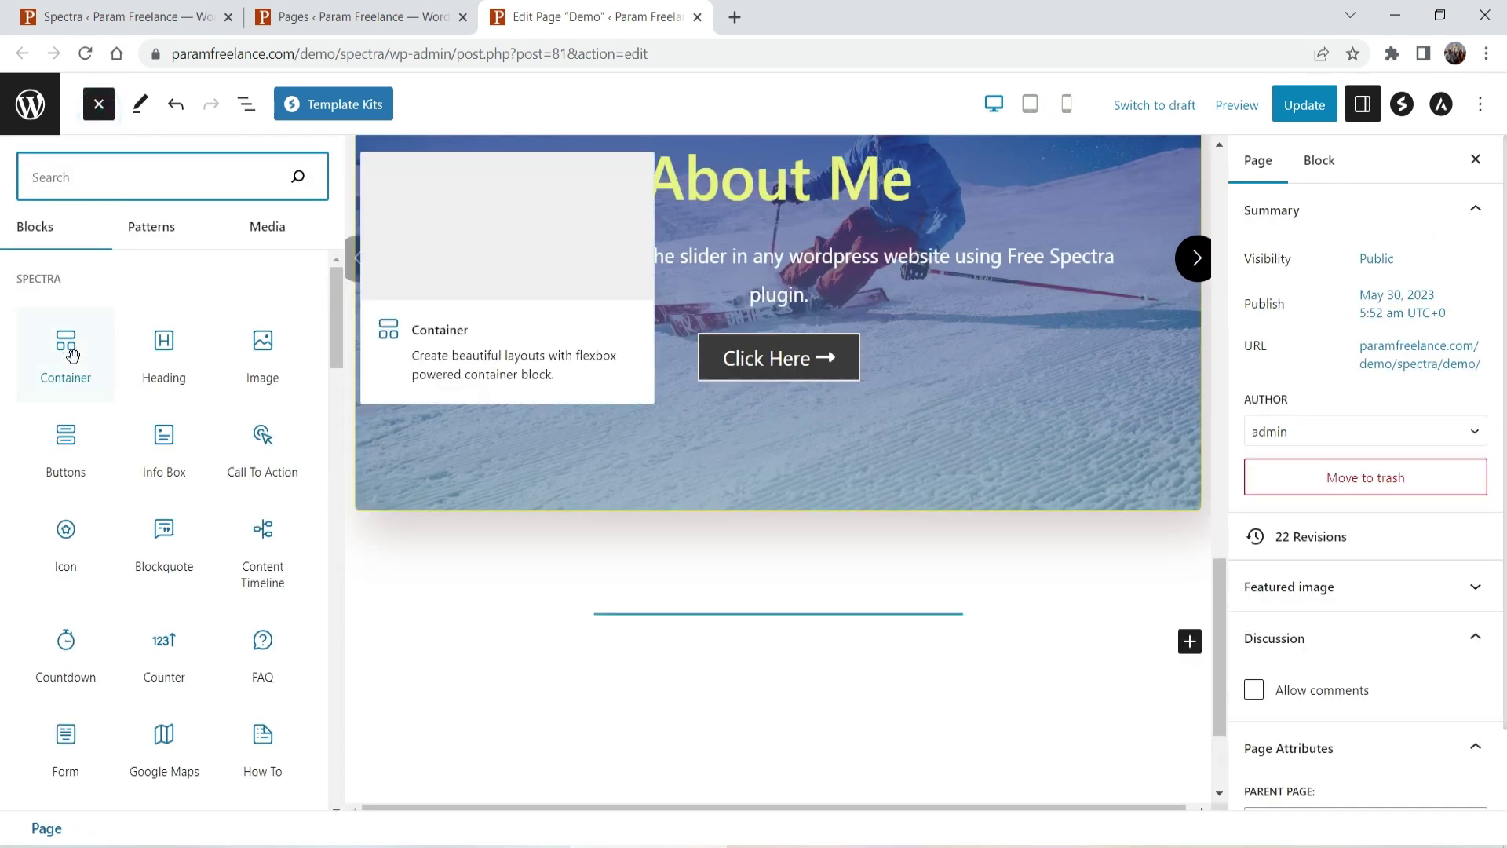
click(65, 353)
click(575, 462)
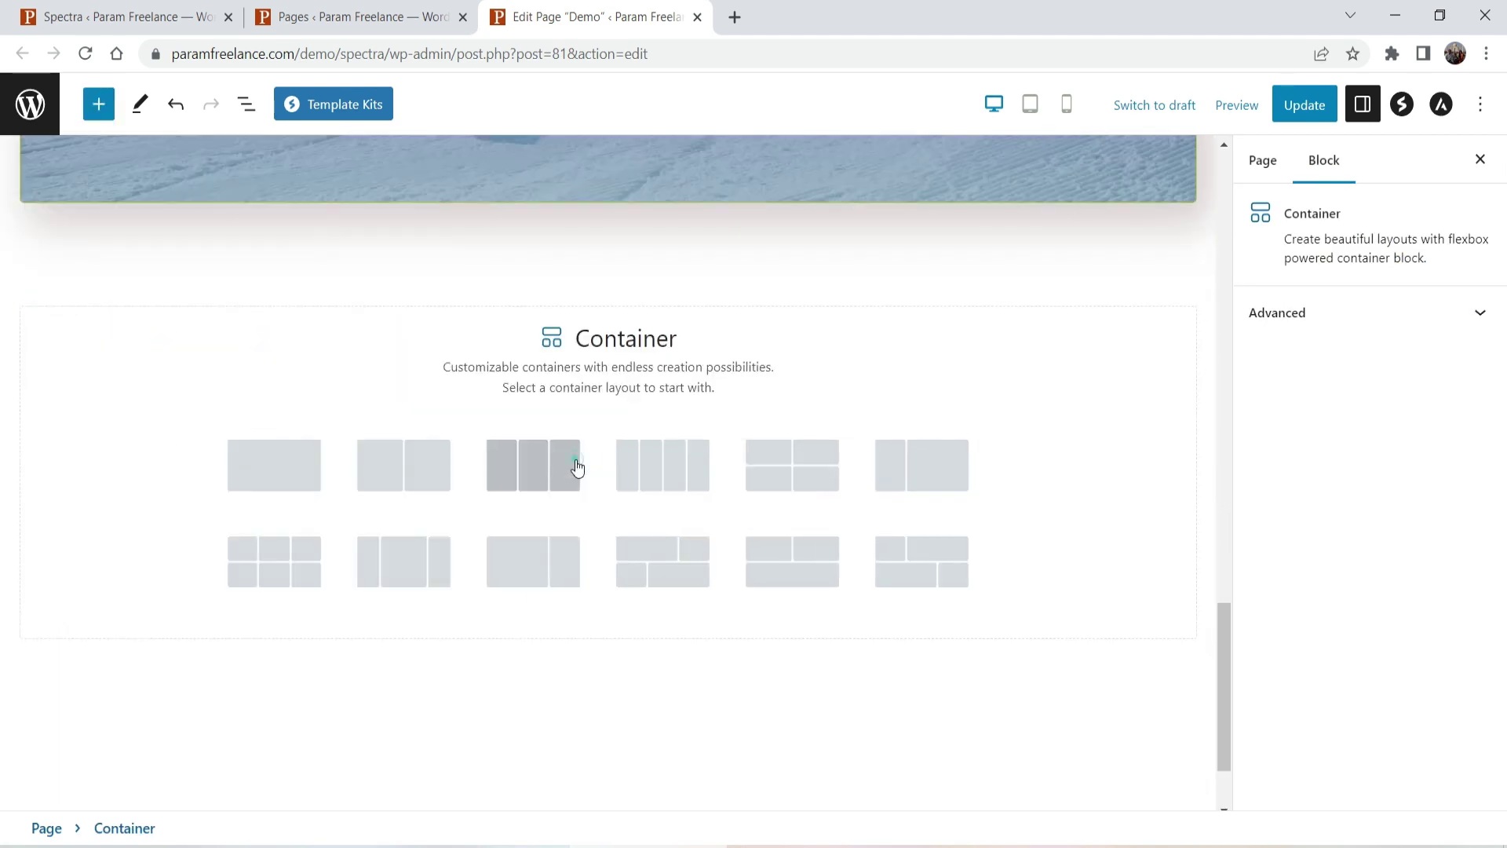
click(260, 471)
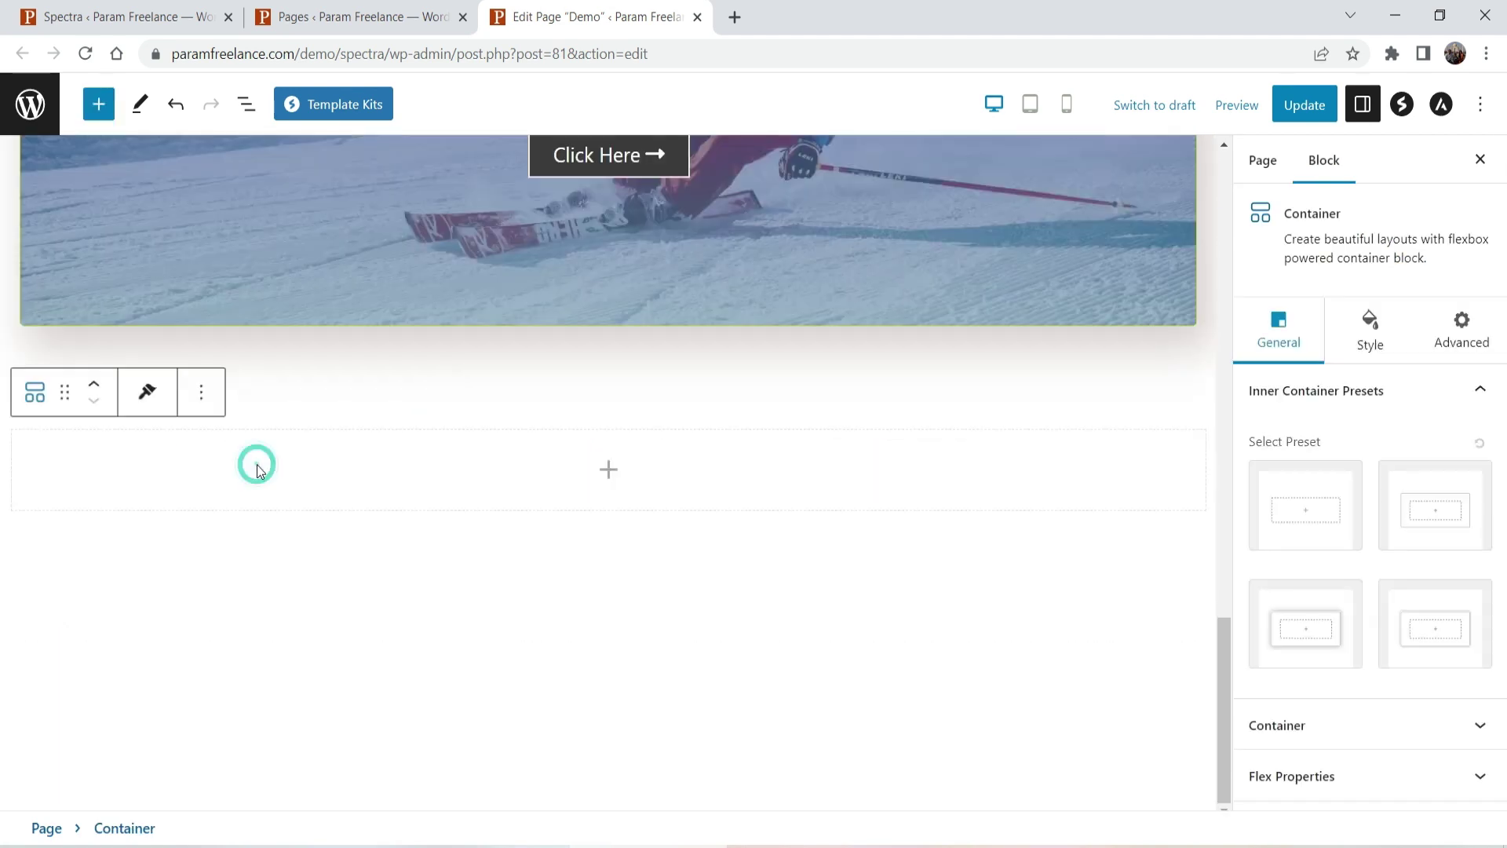
click(1318, 491)
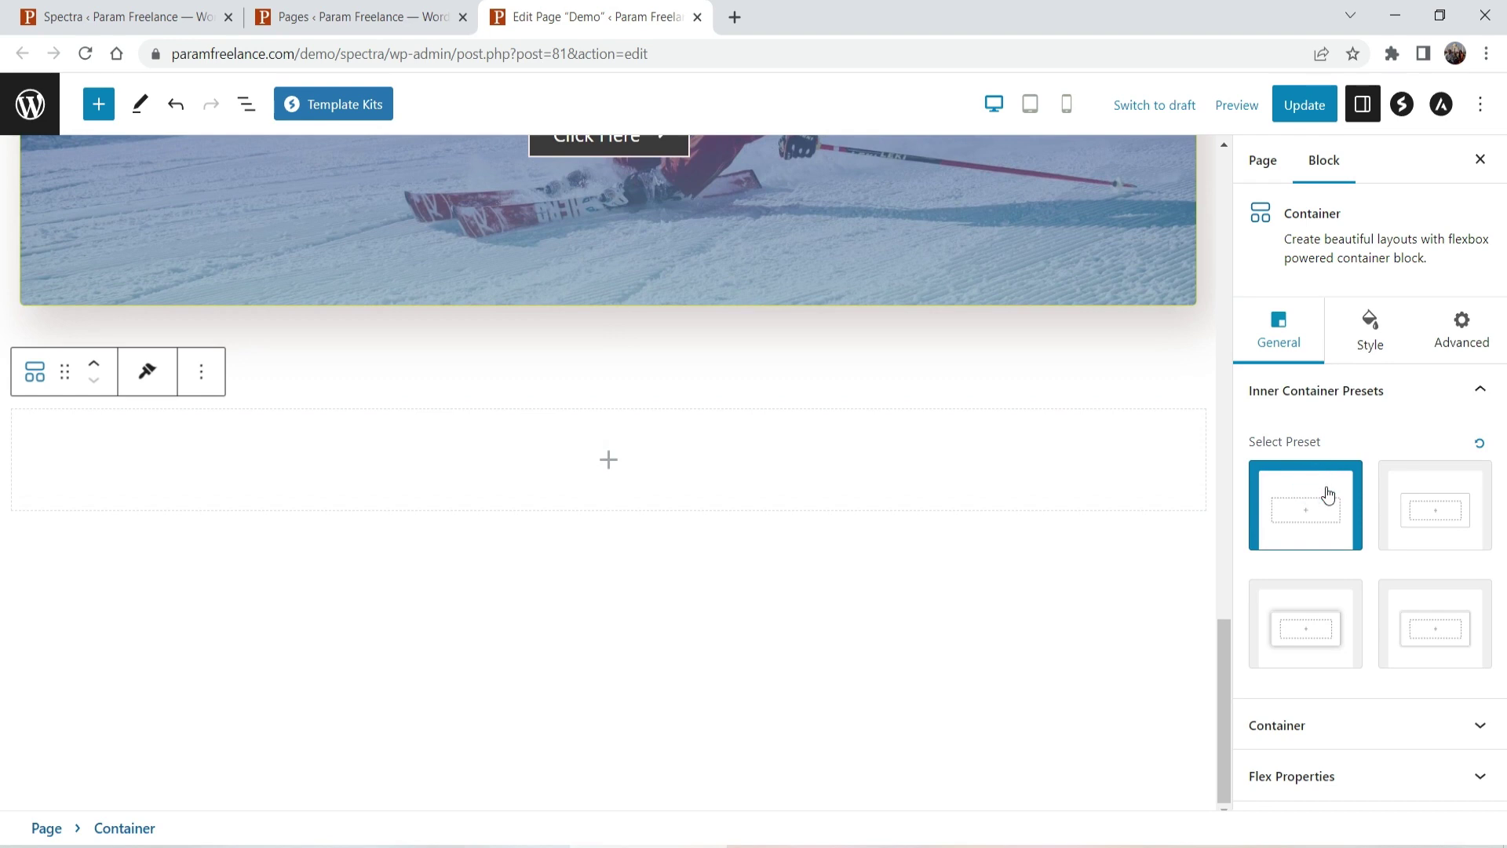
click(1333, 726)
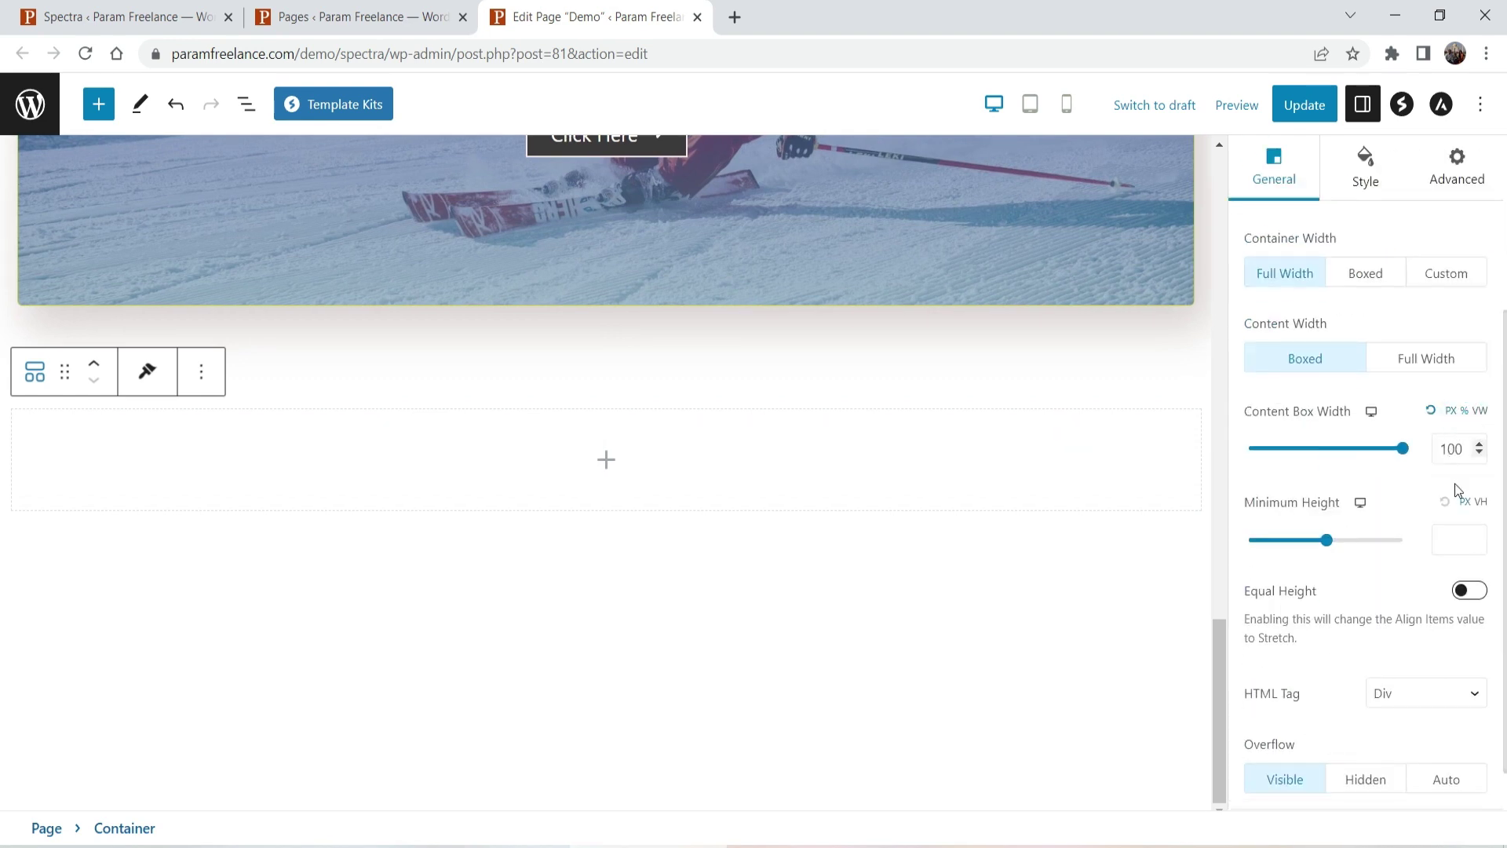
Set the container's row gap, column gap and padding to 0 in its Style spacing settings.
scroll(1334, 471, up, 3)
click(1368, 334)
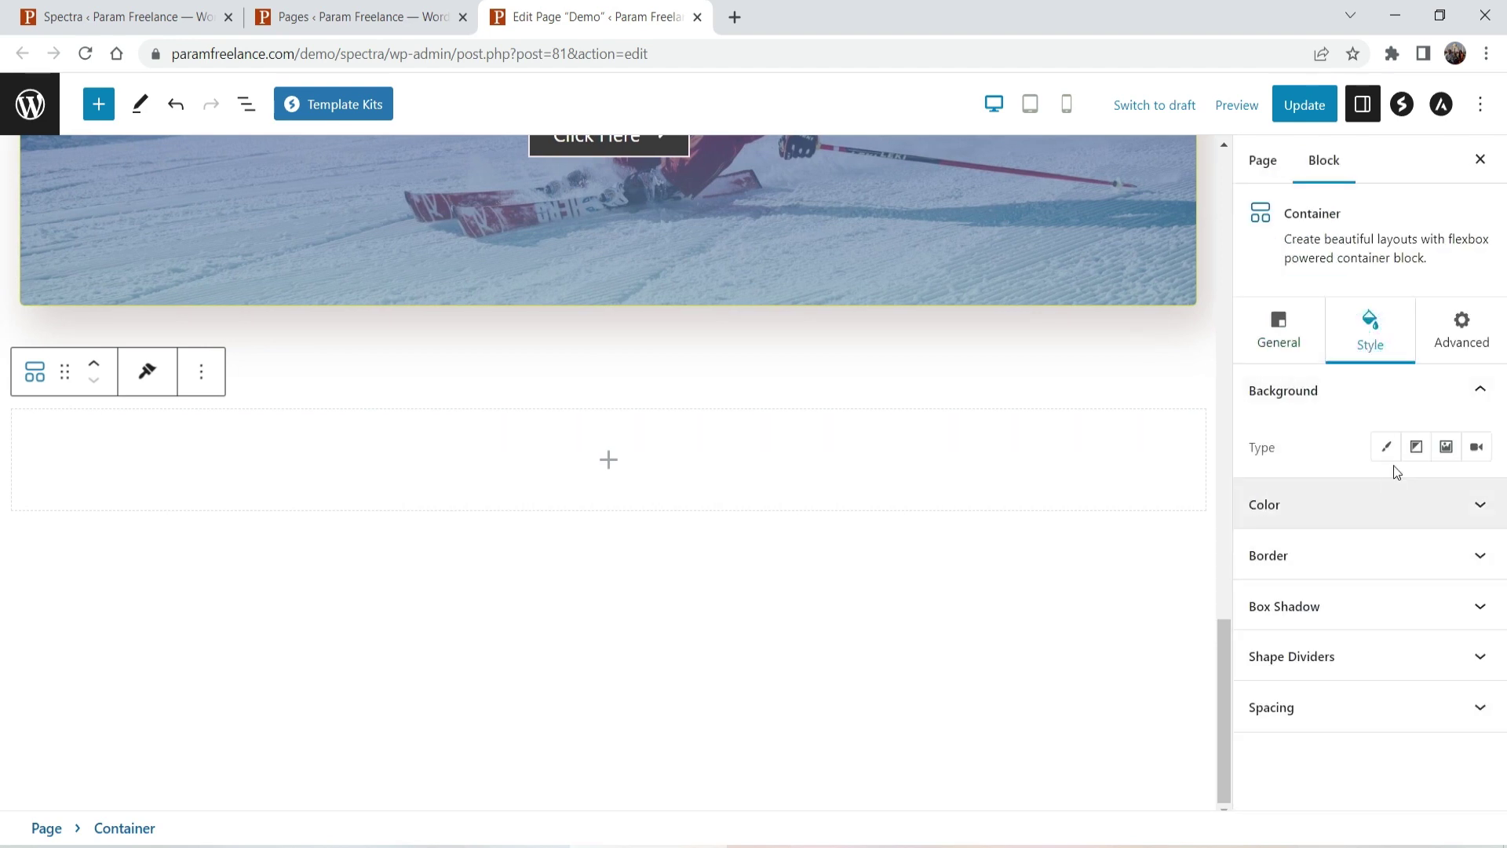
click(1353, 706)
scroll(1425, 610, down, 4)
text(00)
double_click(1259, 642)
text(0)
double_click(1309, 642)
text(0)
double_click(1358, 642)
text(00)
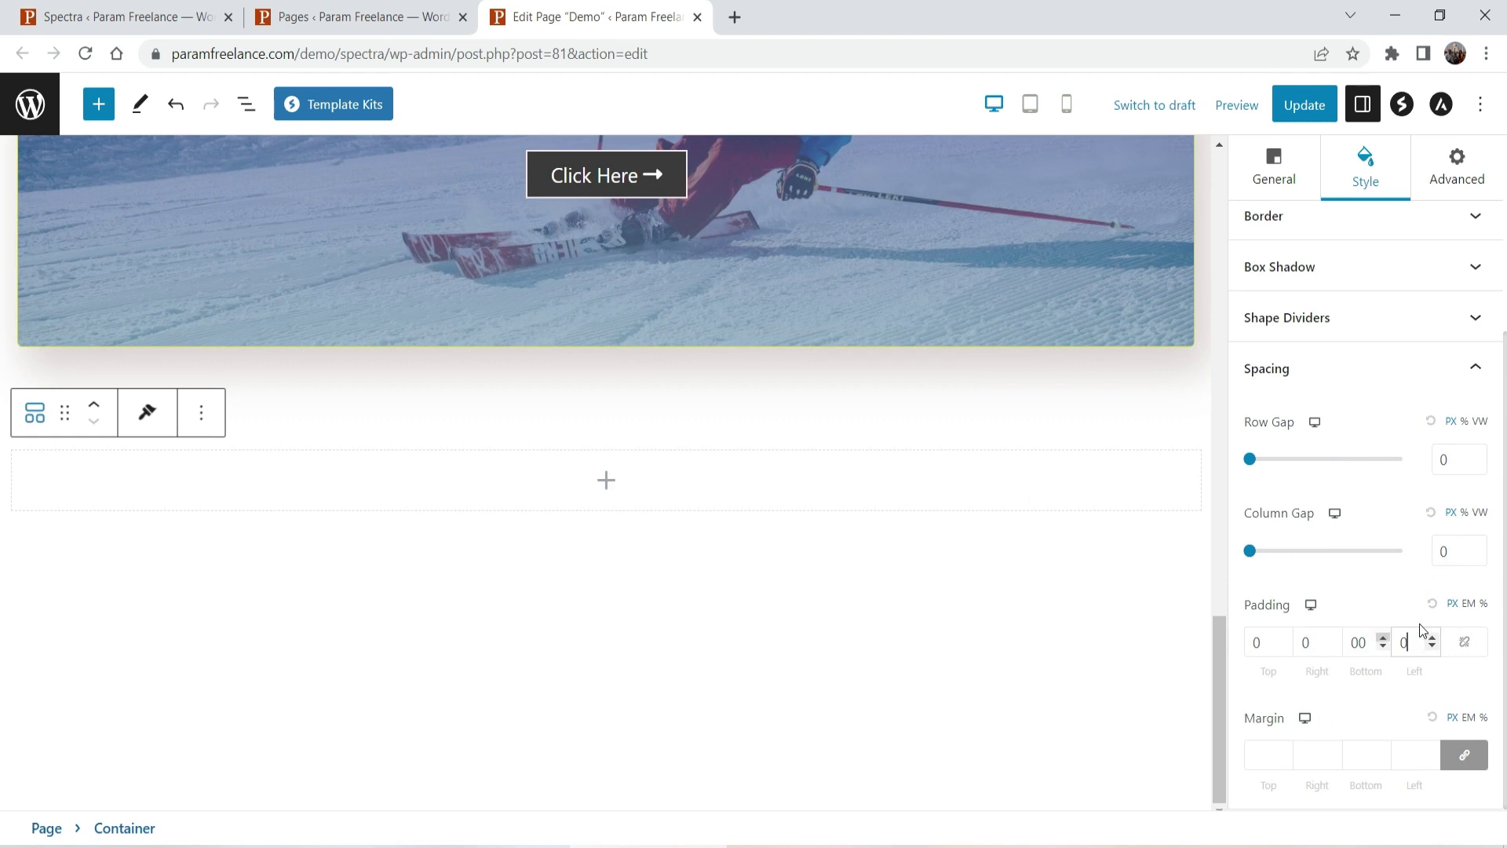
scroll(817, 545, up, 5)
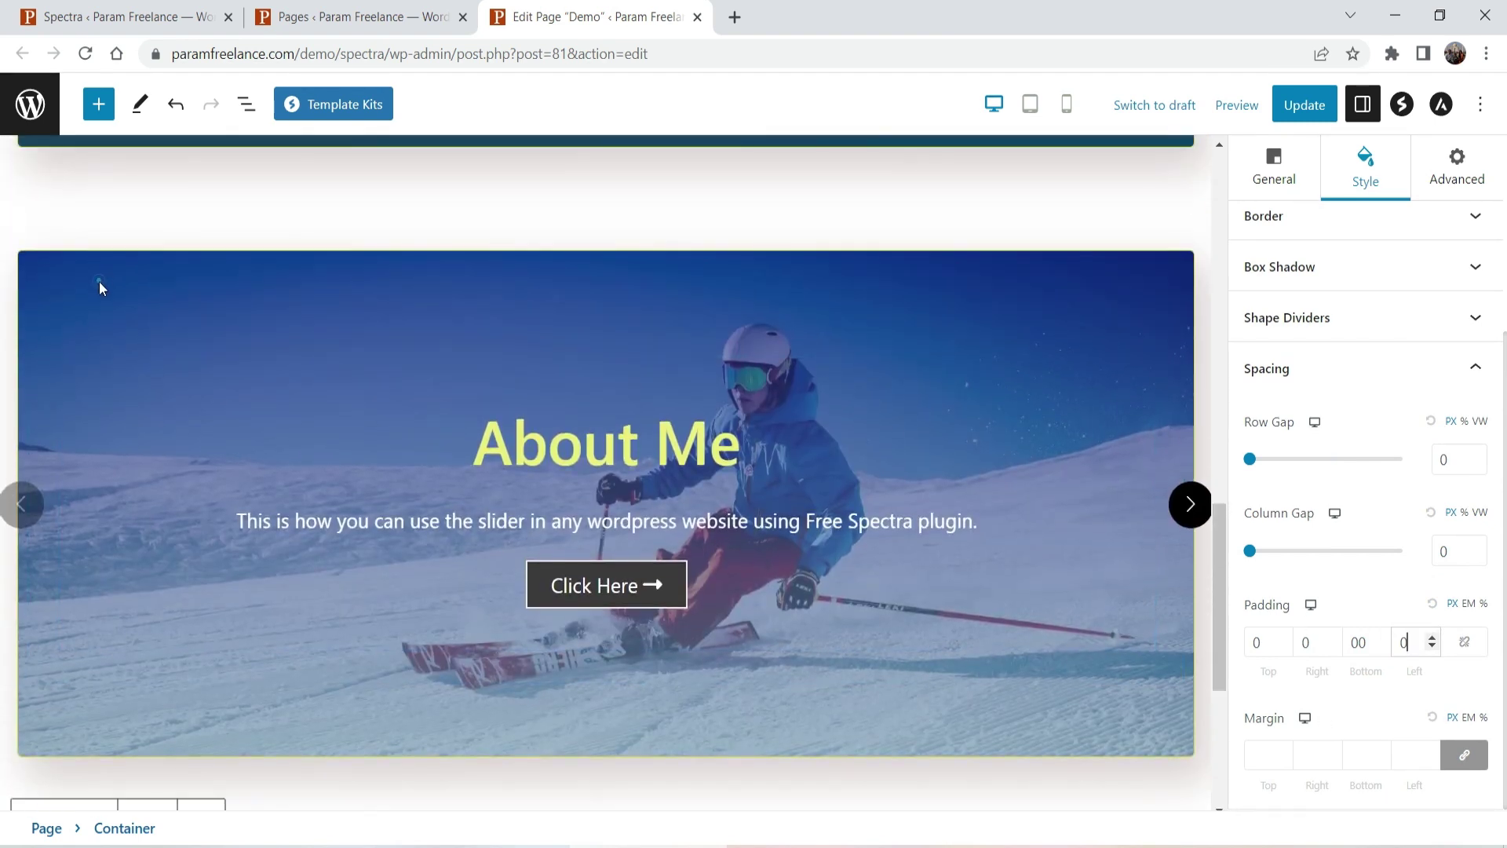
Copy the ski-photo slider and paste it into the empty full-width Container.
click(99, 280)
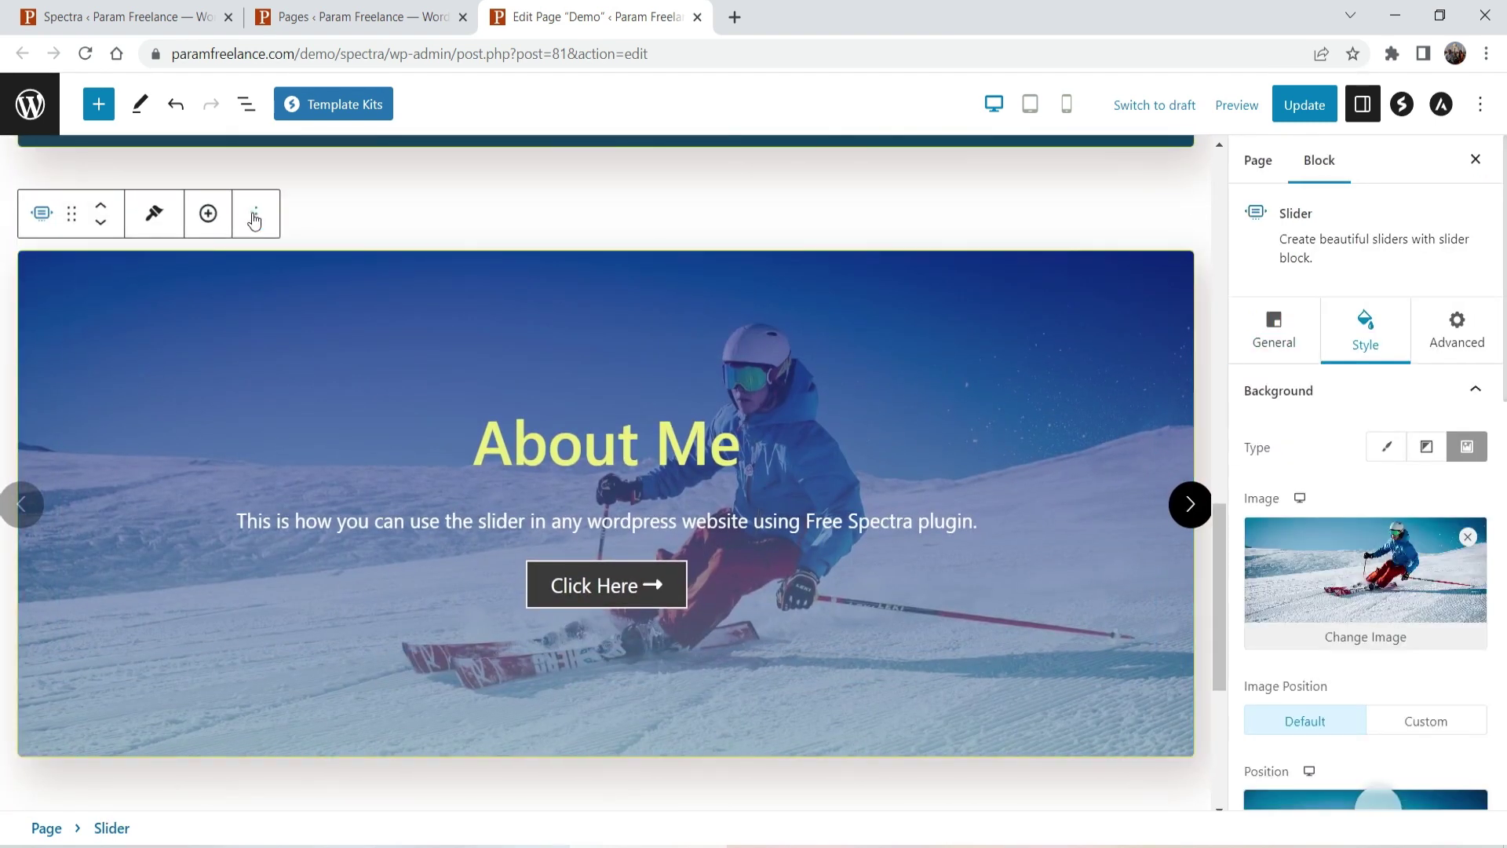
click(252, 212)
click(312, 283)
scroll(723, 531, down, 5)
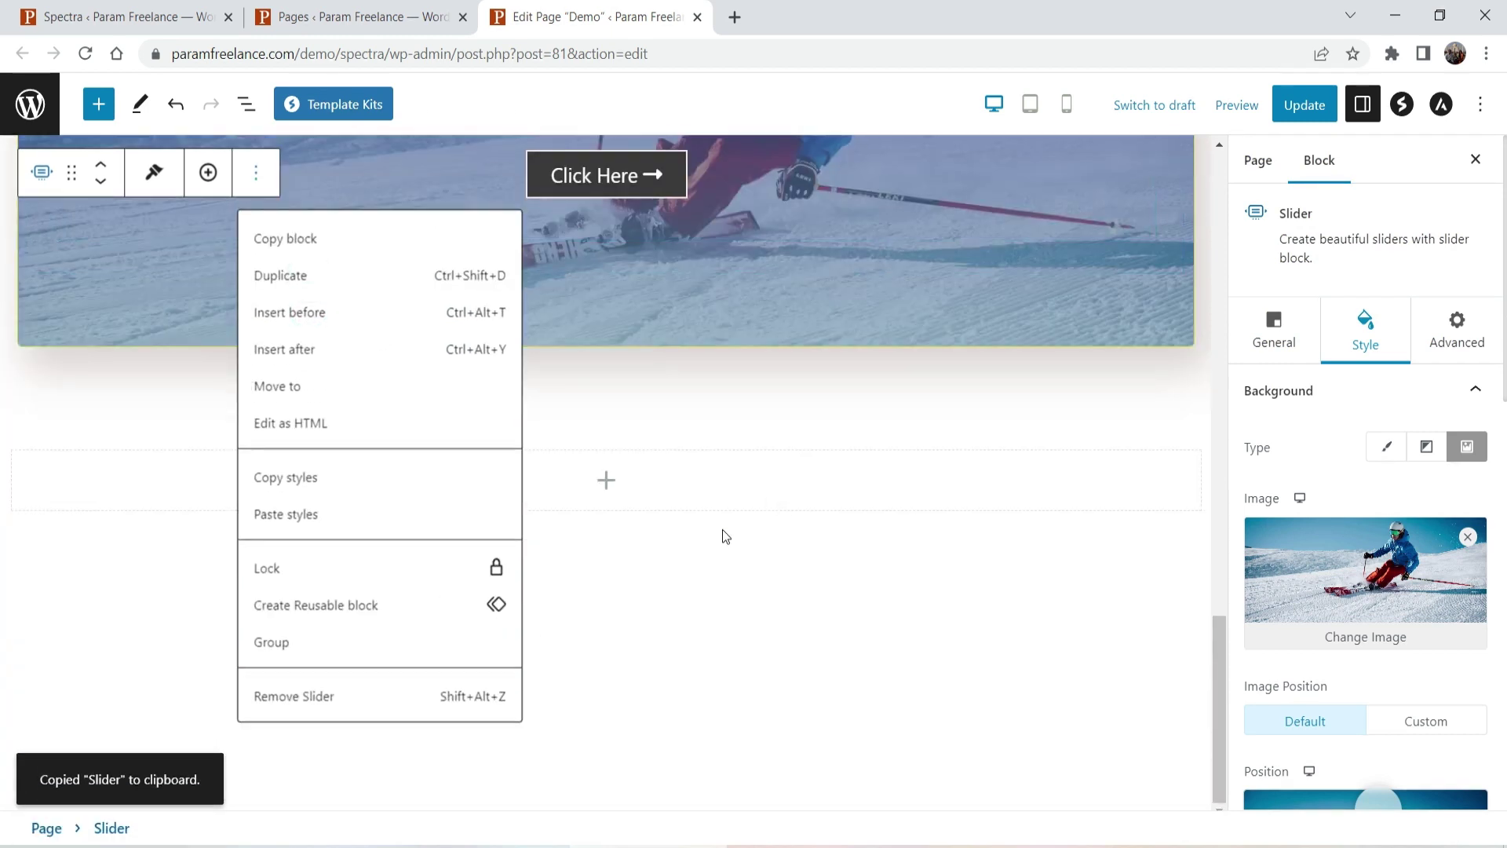
click(630, 483)
click(506, 489)
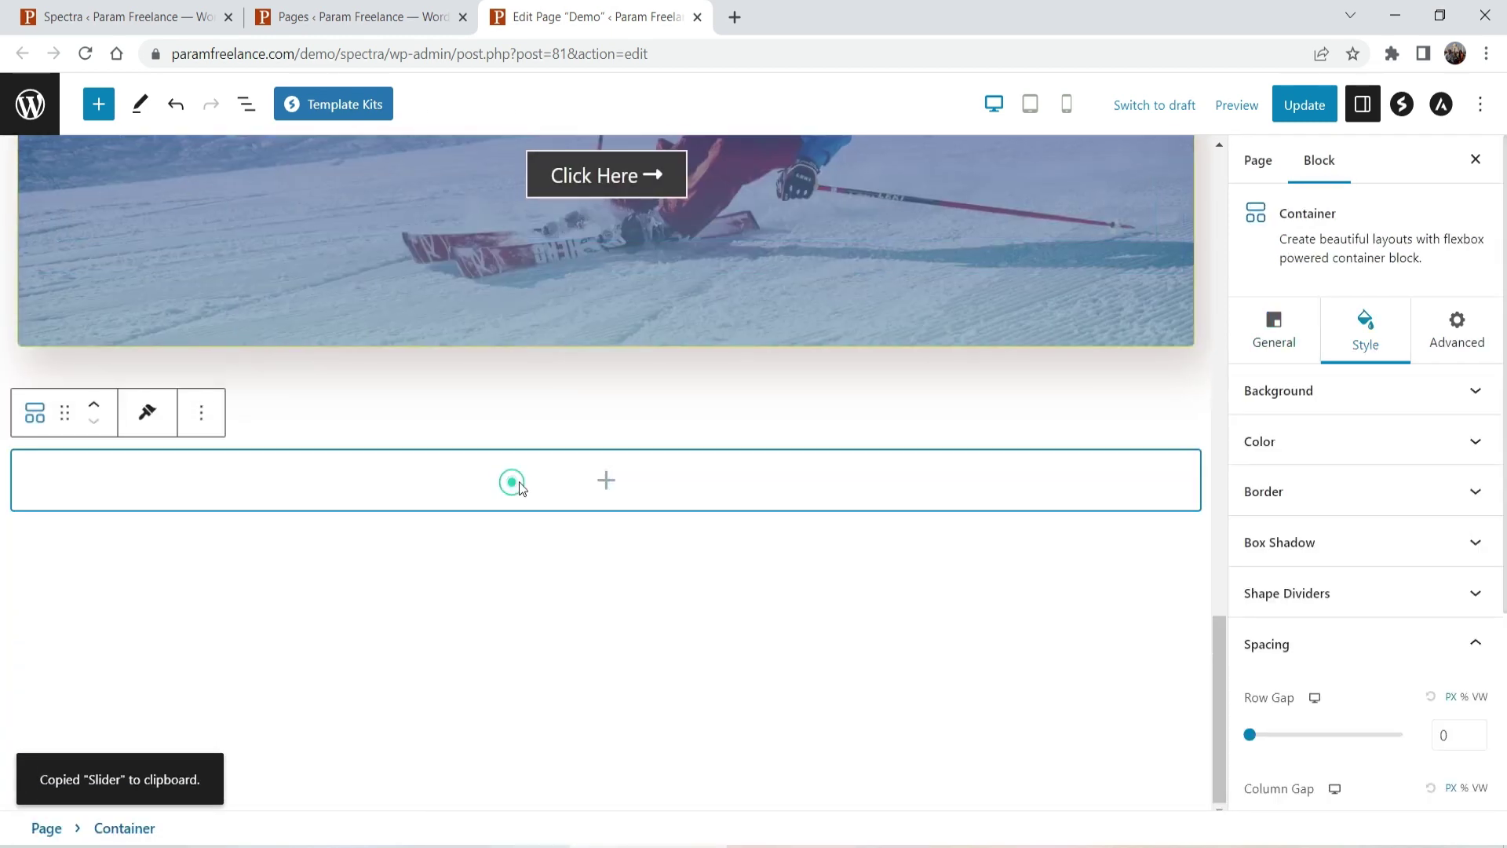
key(ctrl+v)
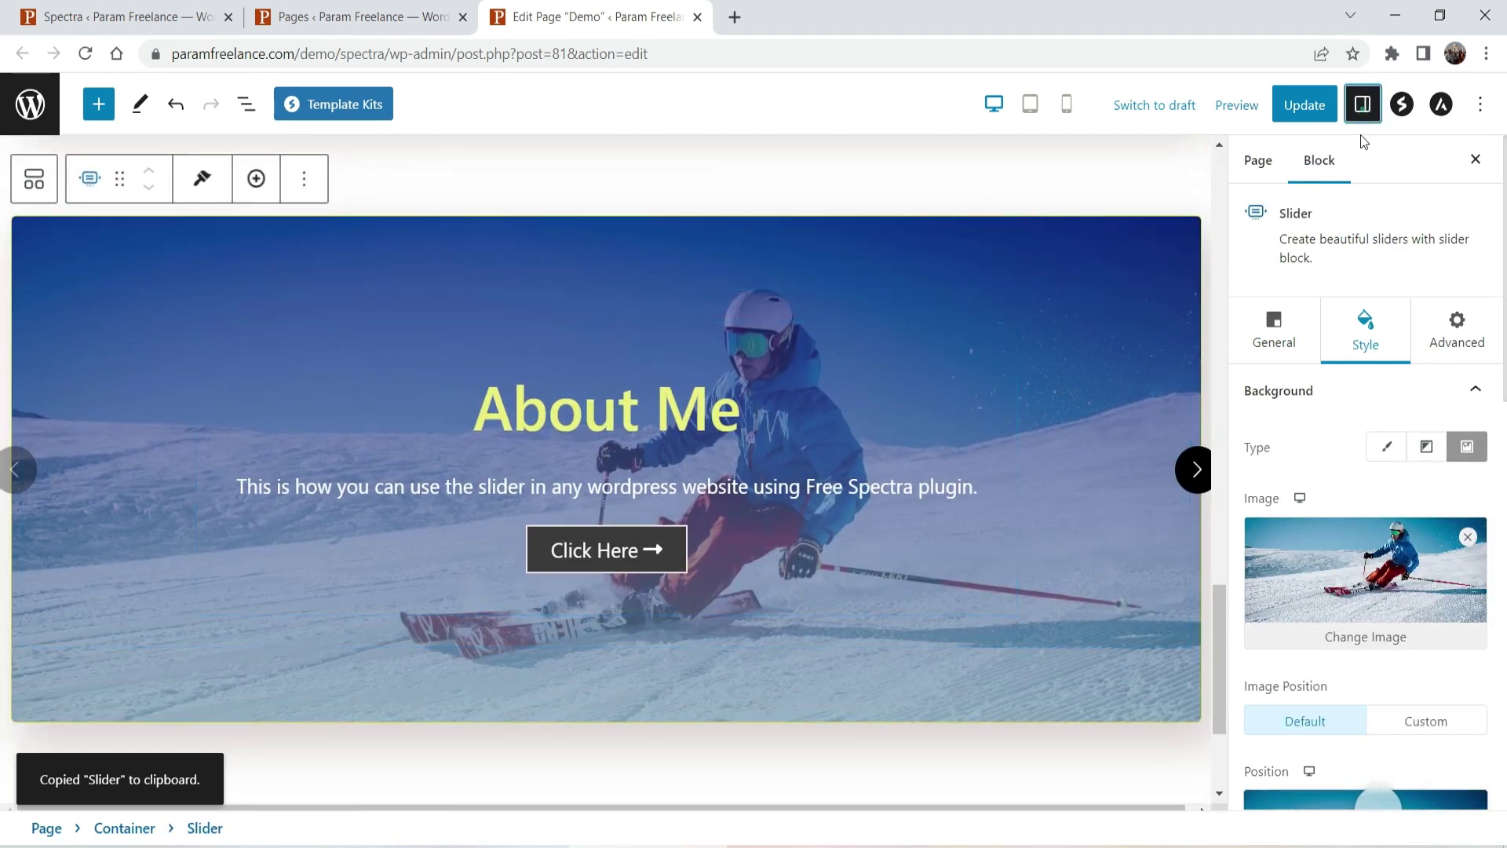
Update the page and open the live Demo page in a new tab.
click(1363, 105)
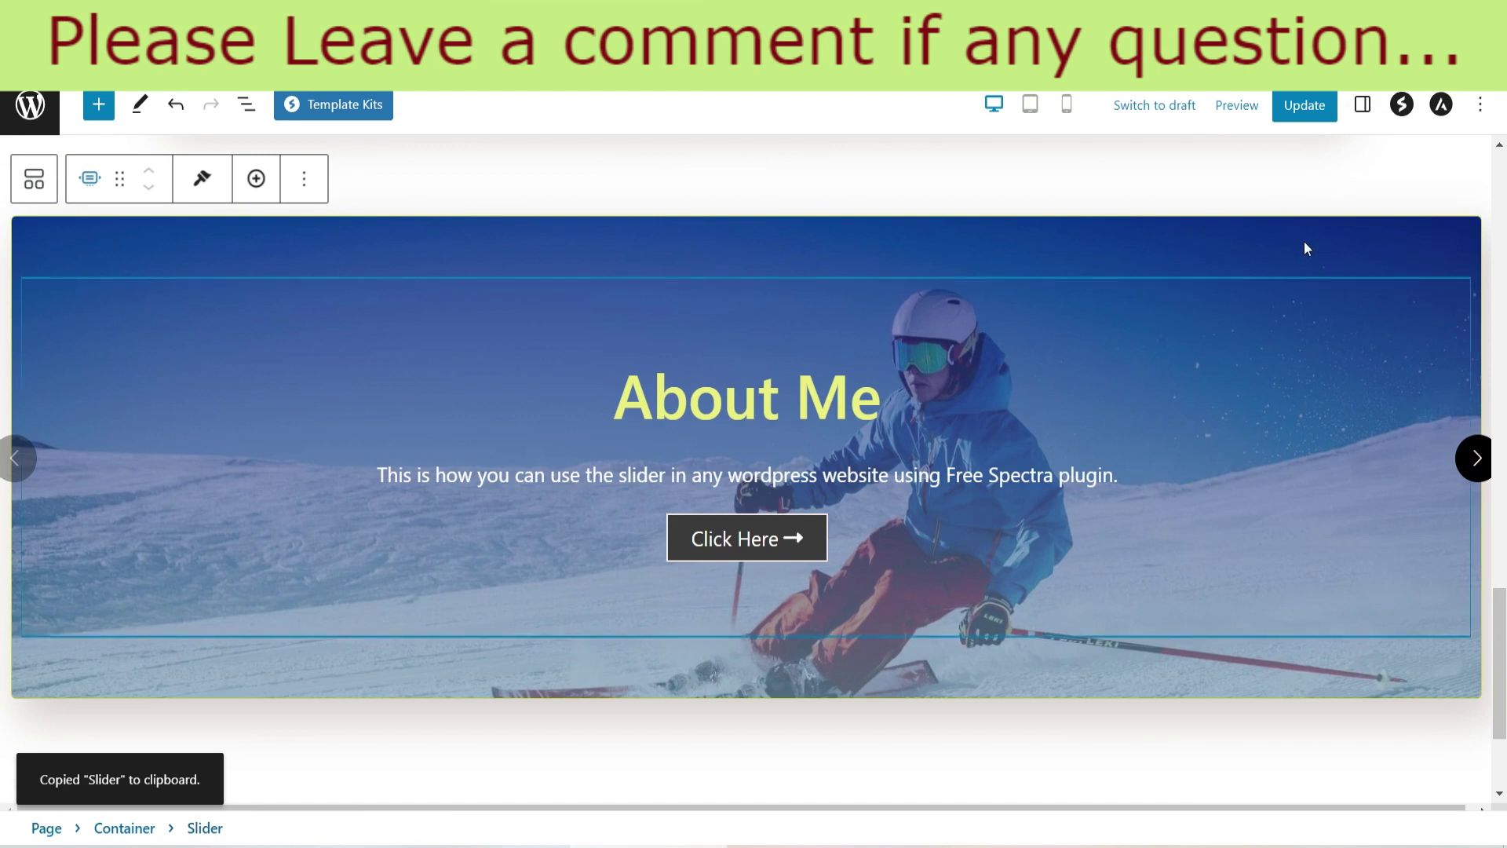
click(1304, 104)
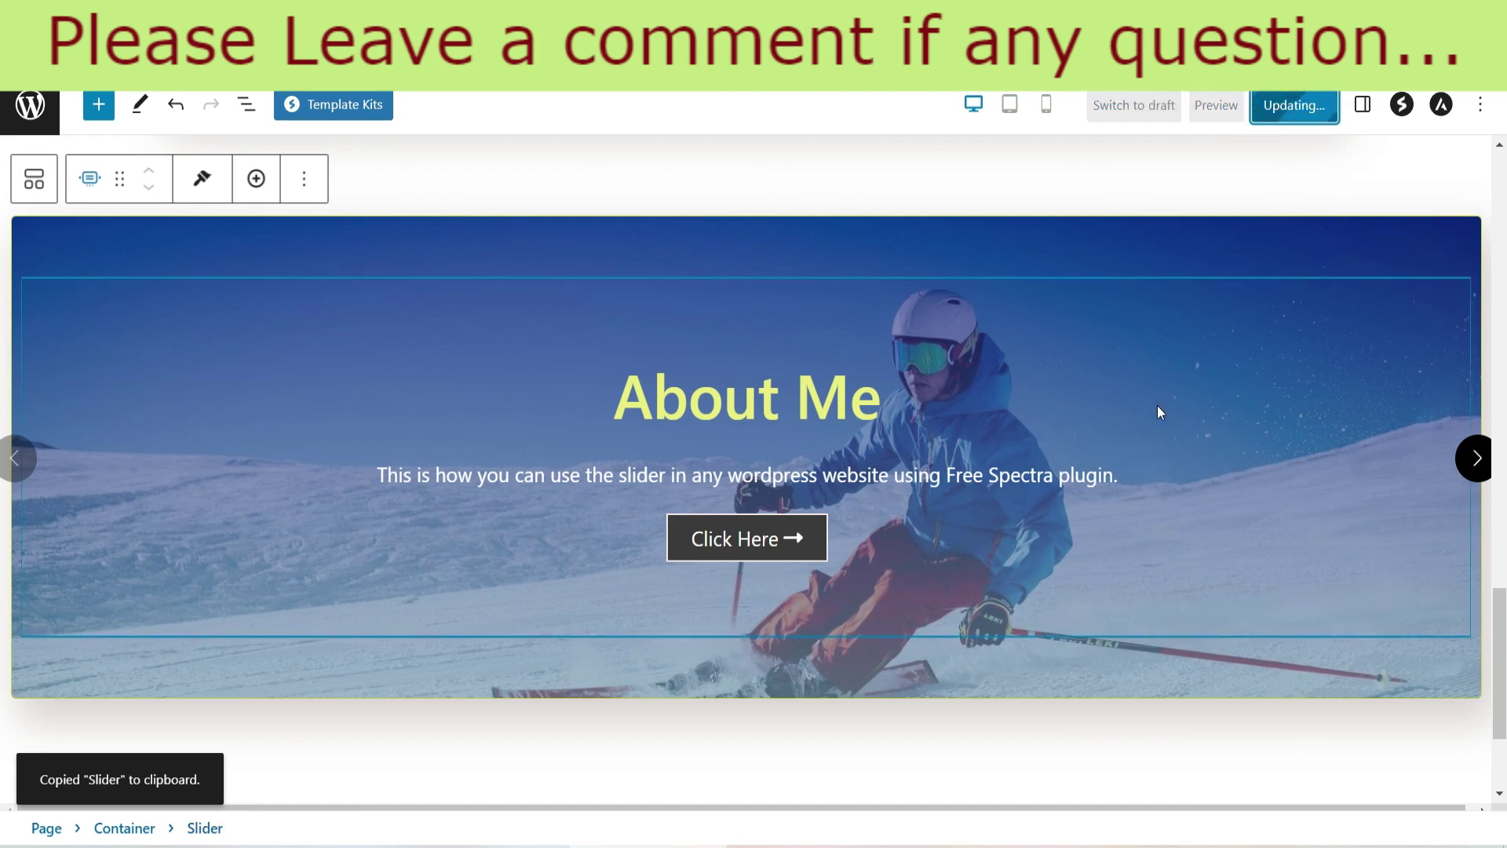
right_click(188, 779)
click(299, 612)
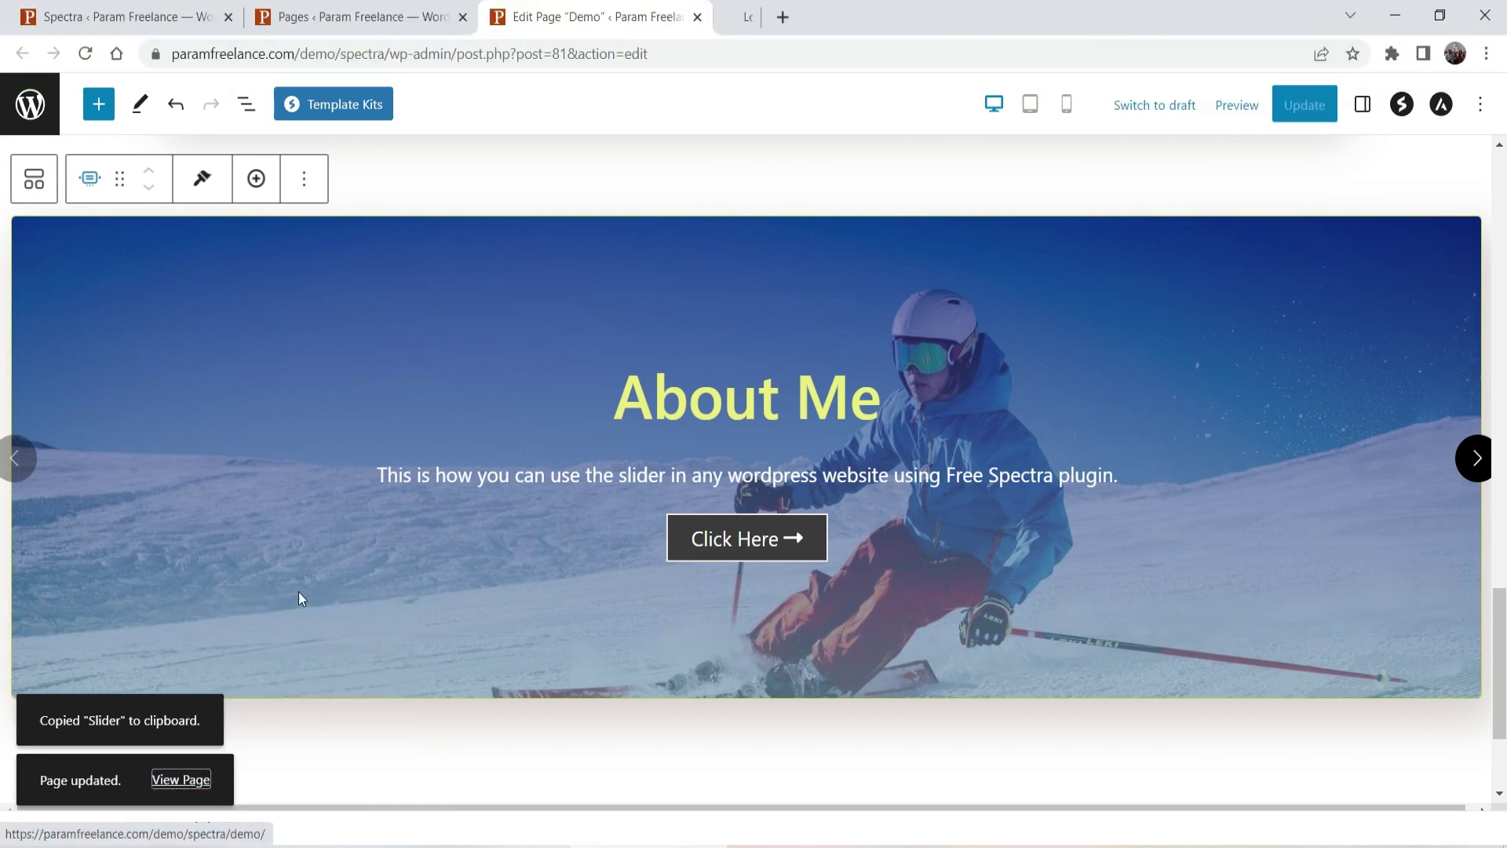
On the published Demo page, cycle the top slider through its slides back to About Me.
click(793, 17)
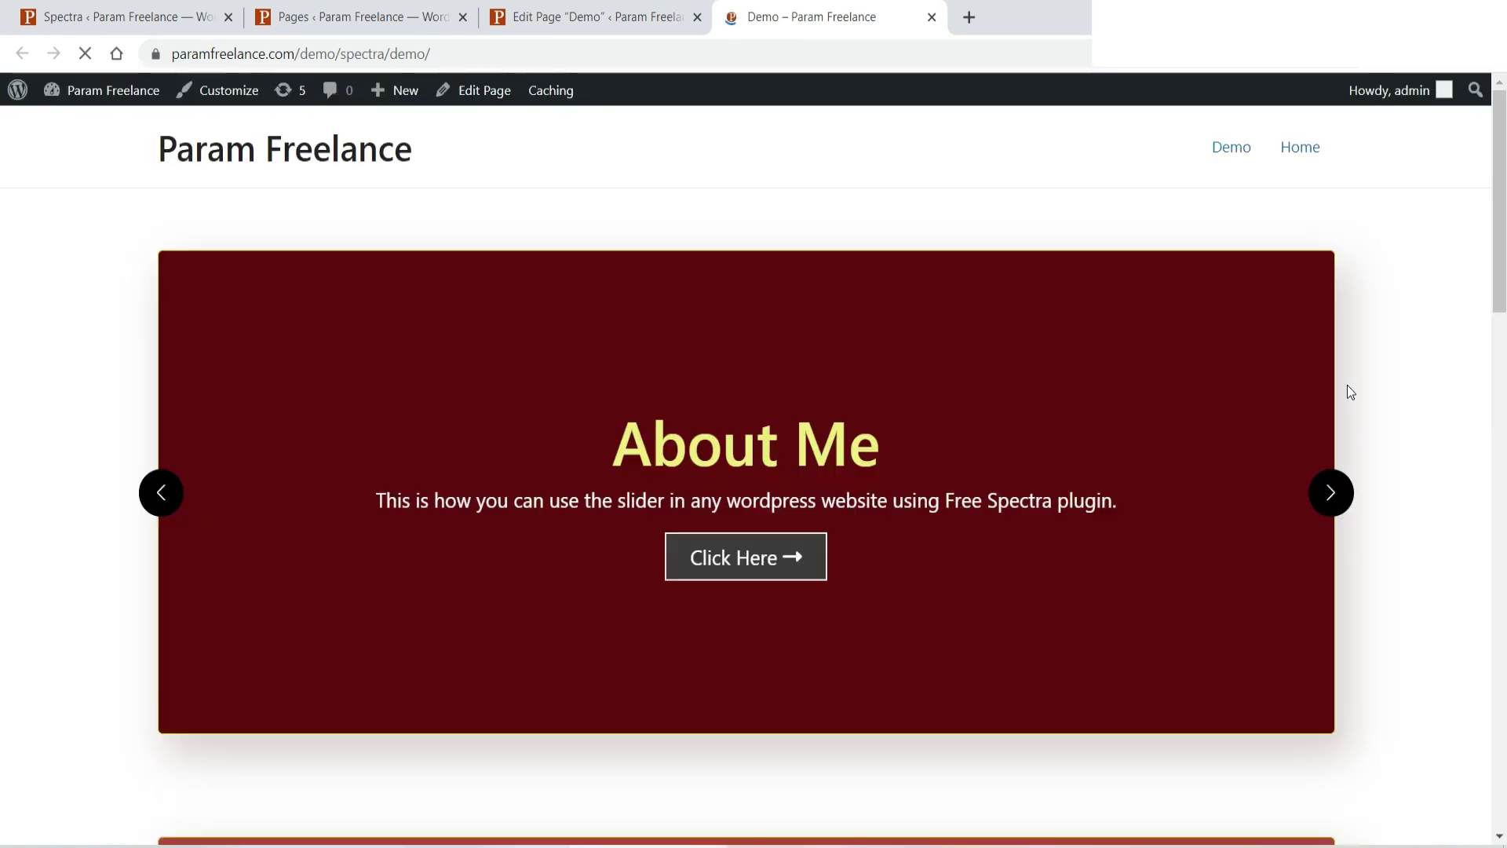
click(1330, 495)
click(1336, 496)
click(1334, 493)
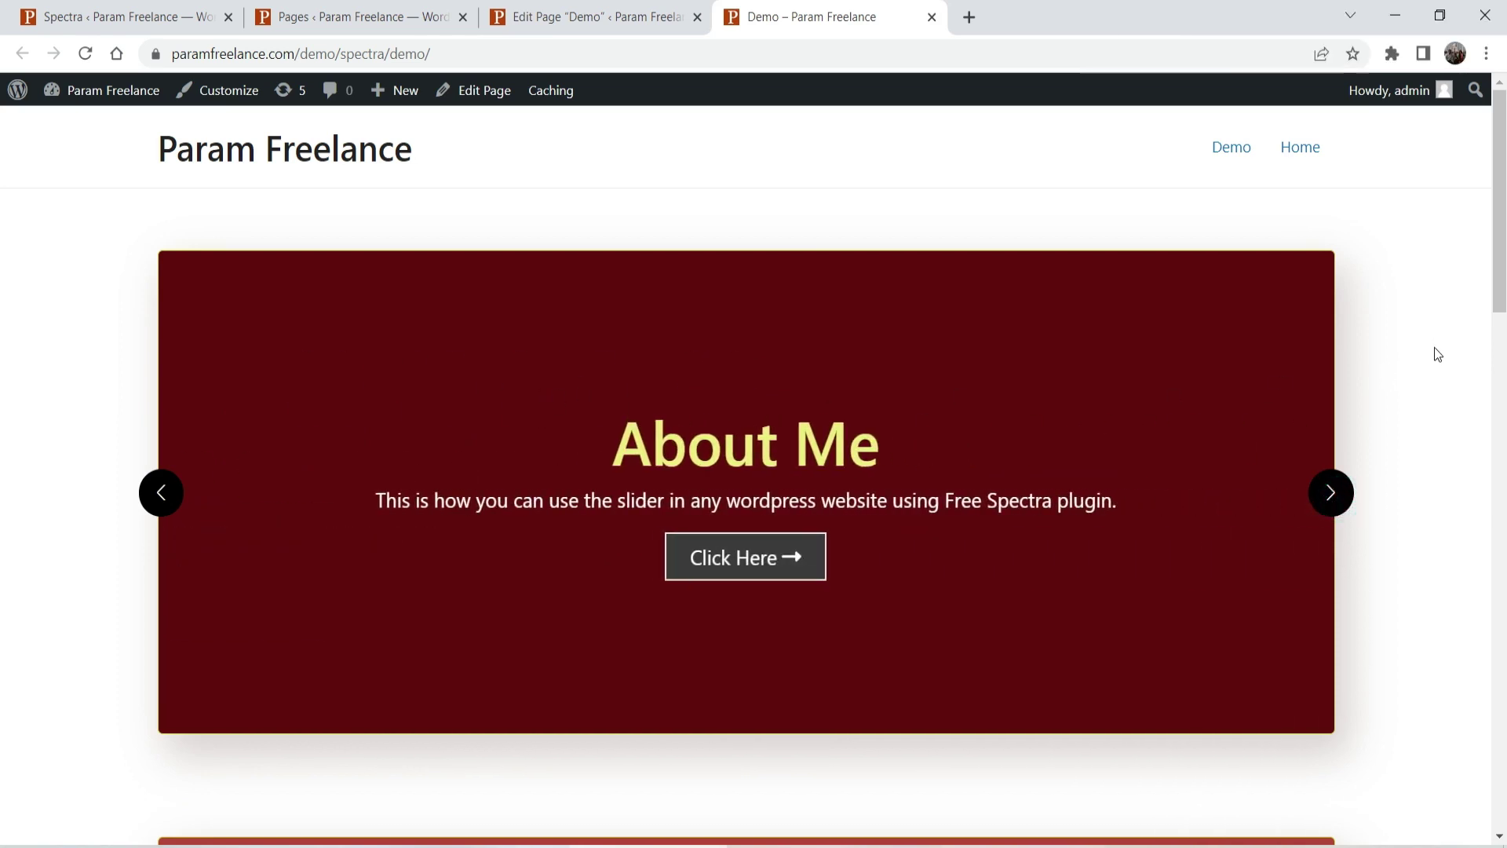
Advance the ski-photo slider through two slides, then scroll down to the full-width ski slider.
scroll(1432, 348, down, 6)
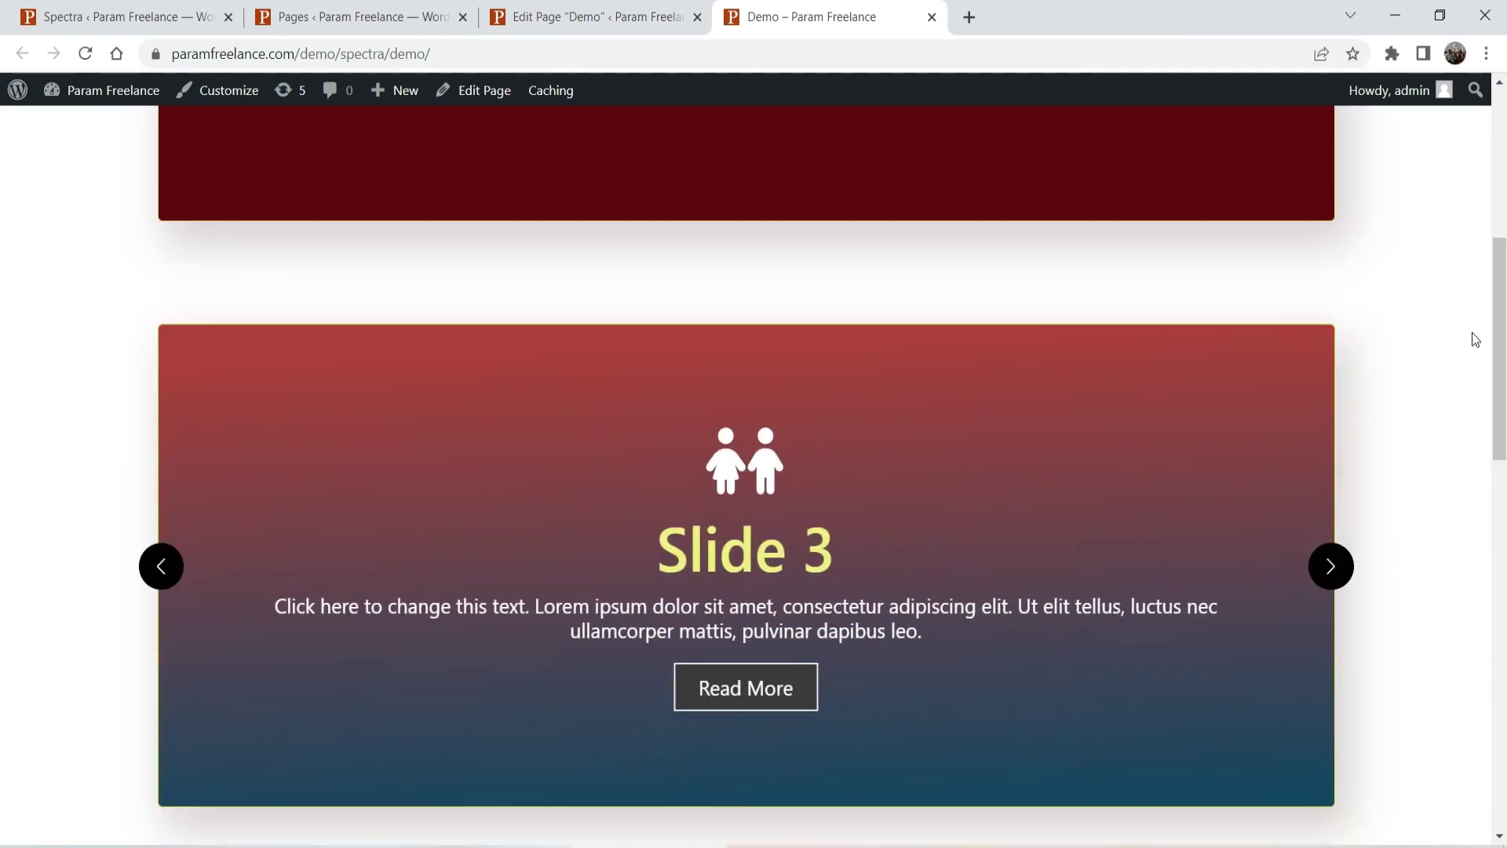
scroll(1468, 334, down, 8)
scroll(1462, 330, down, 2)
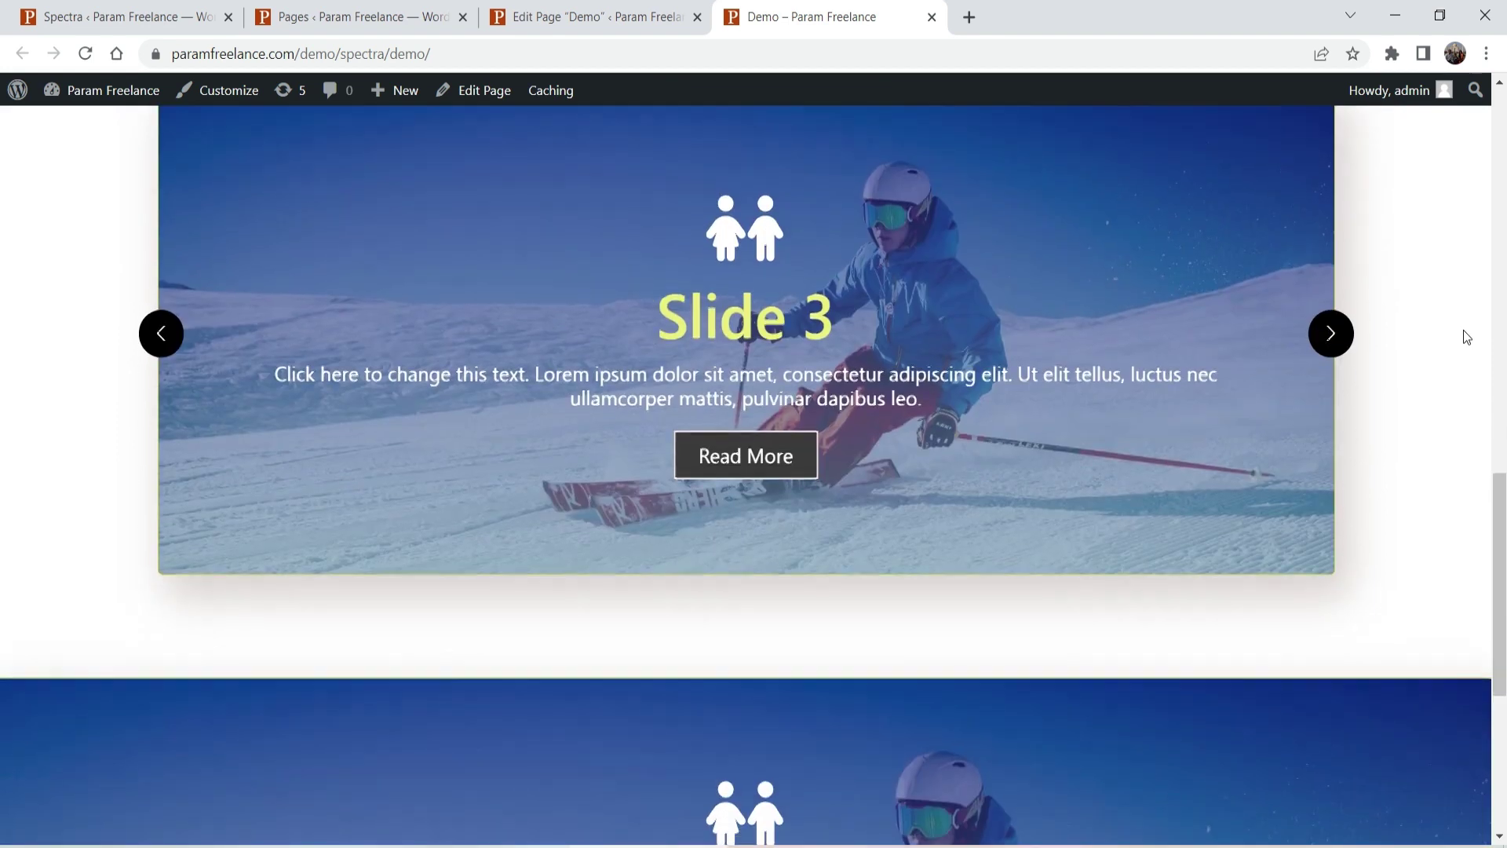
scroll(577, 295, up, 1)
click(1341, 439)
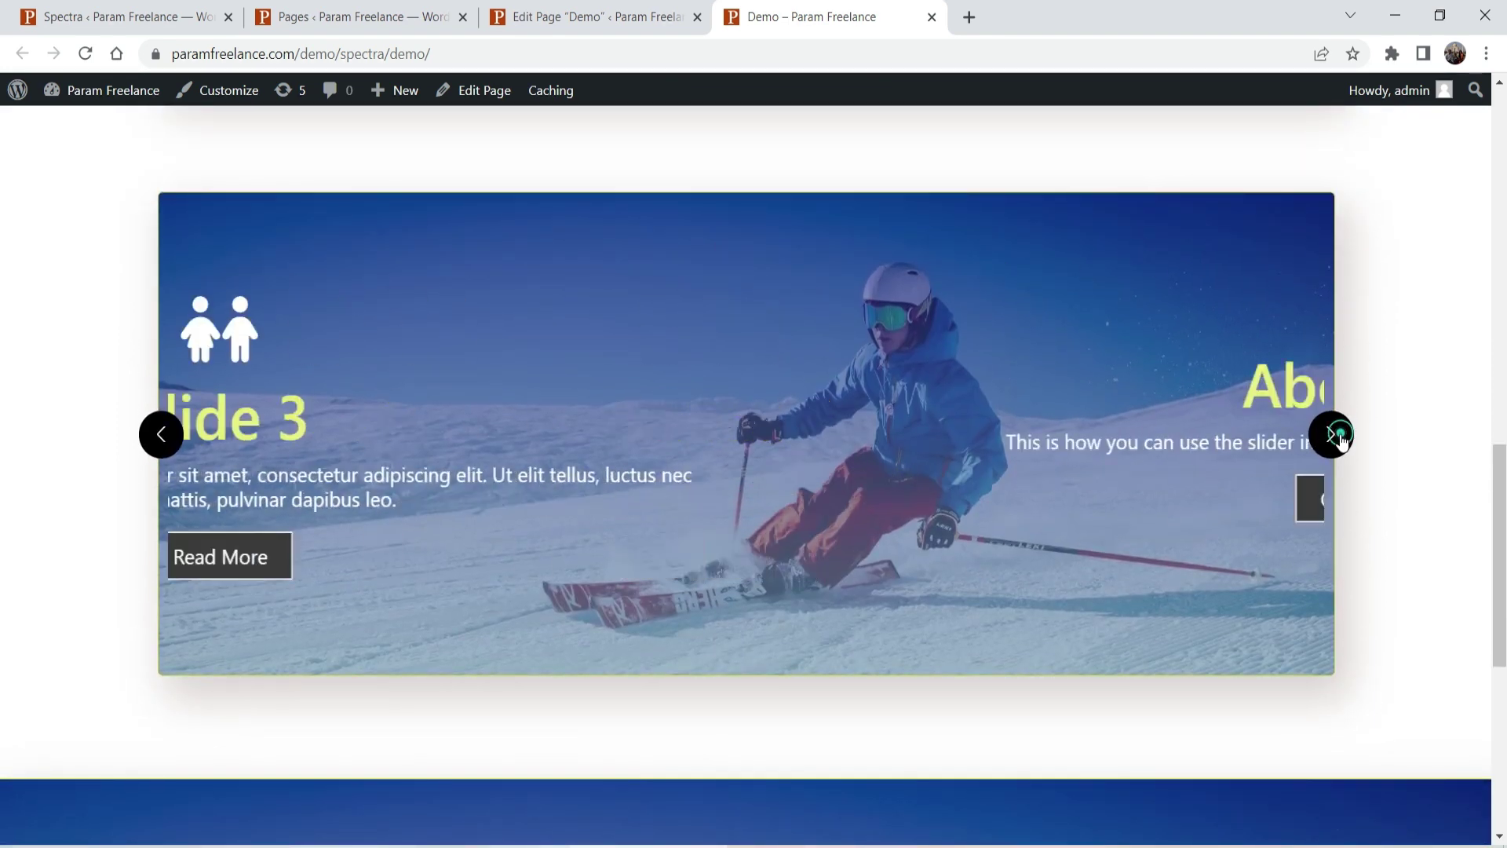
click(1342, 440)
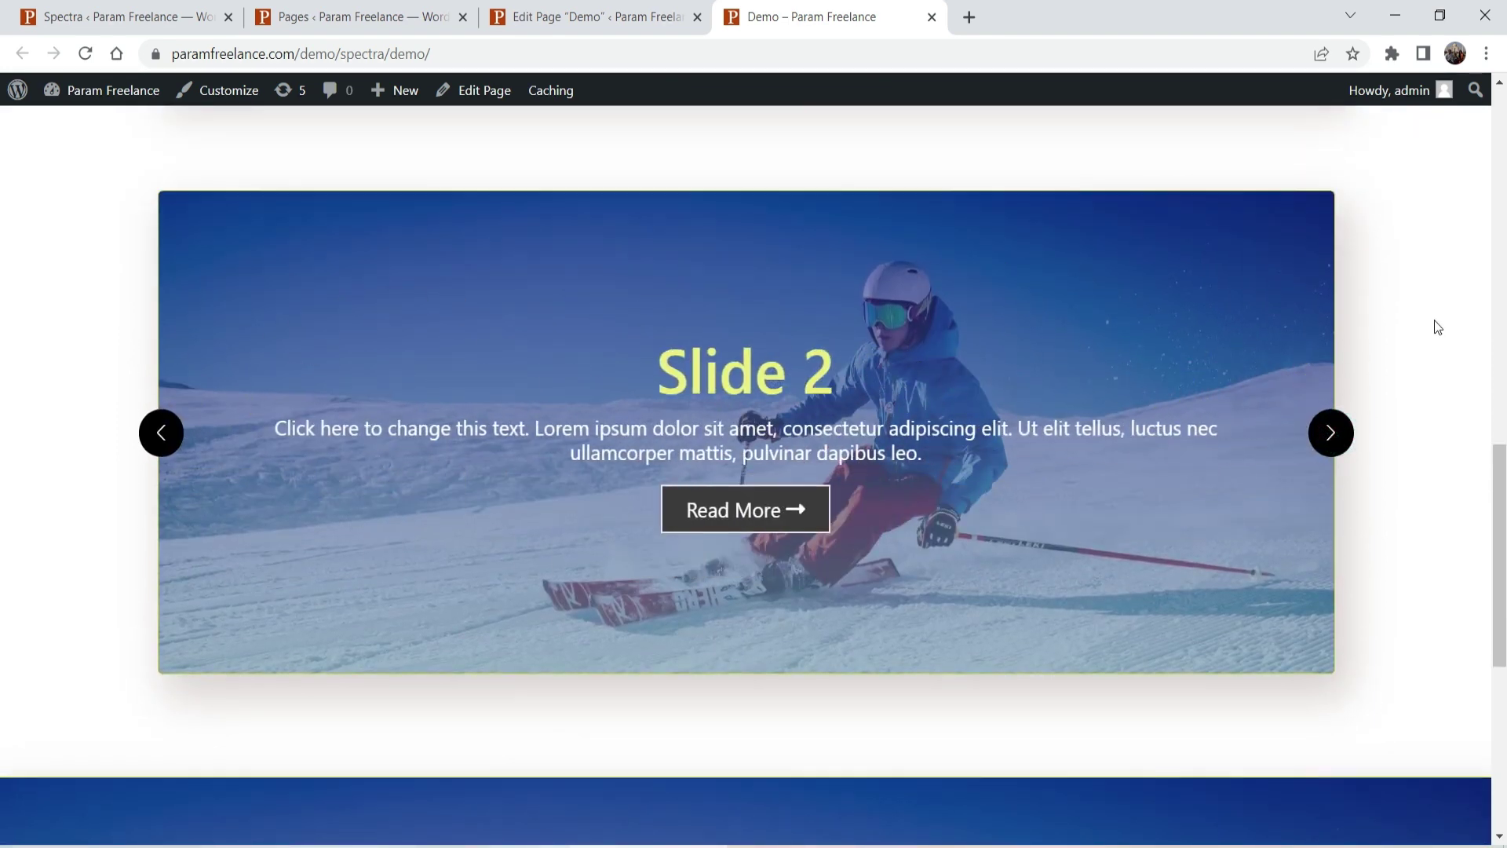
scroll(1434, 312, down, 7)
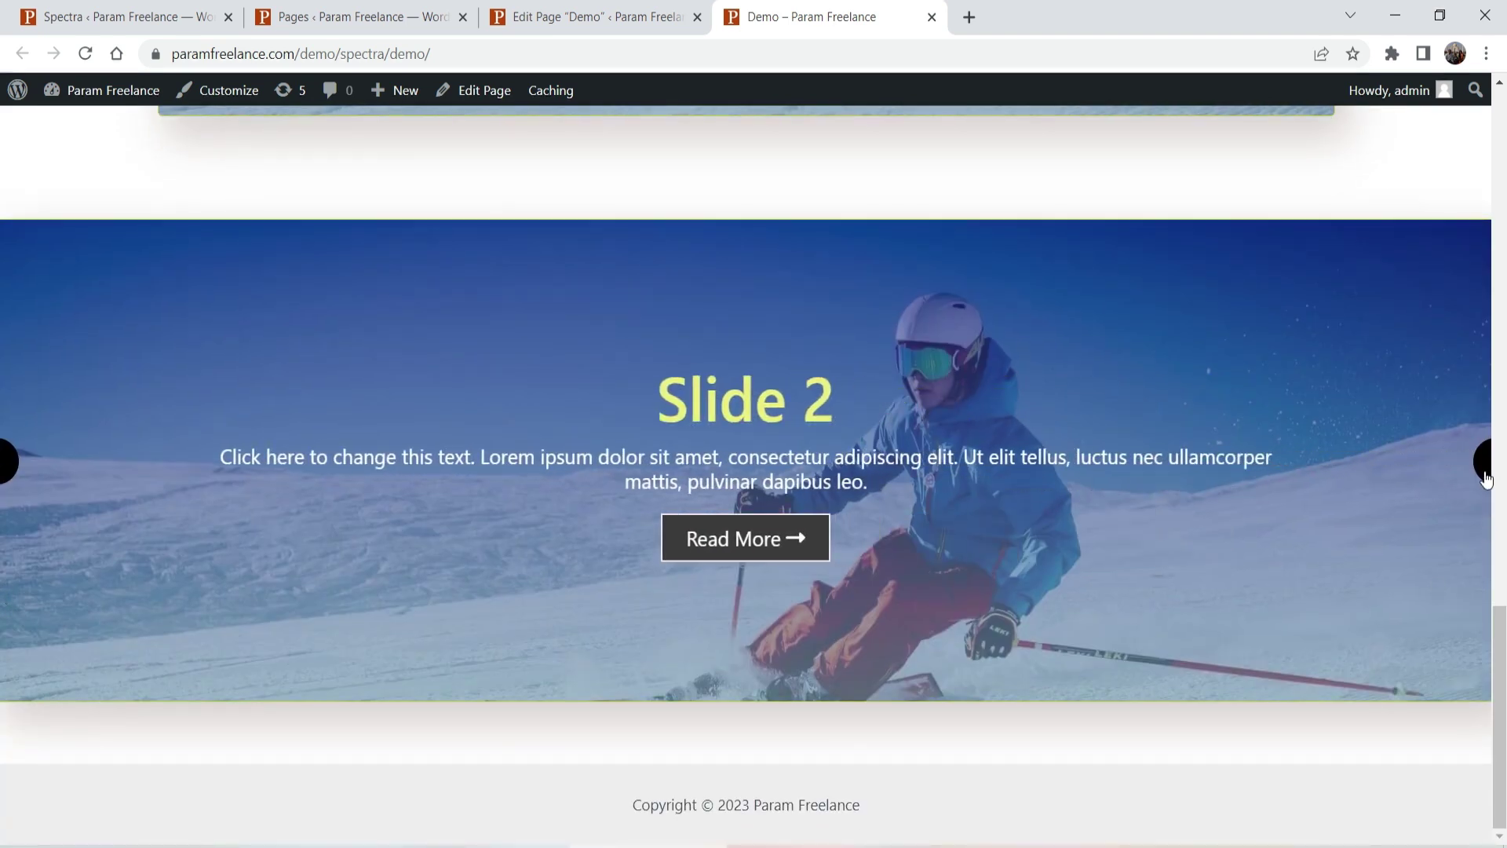